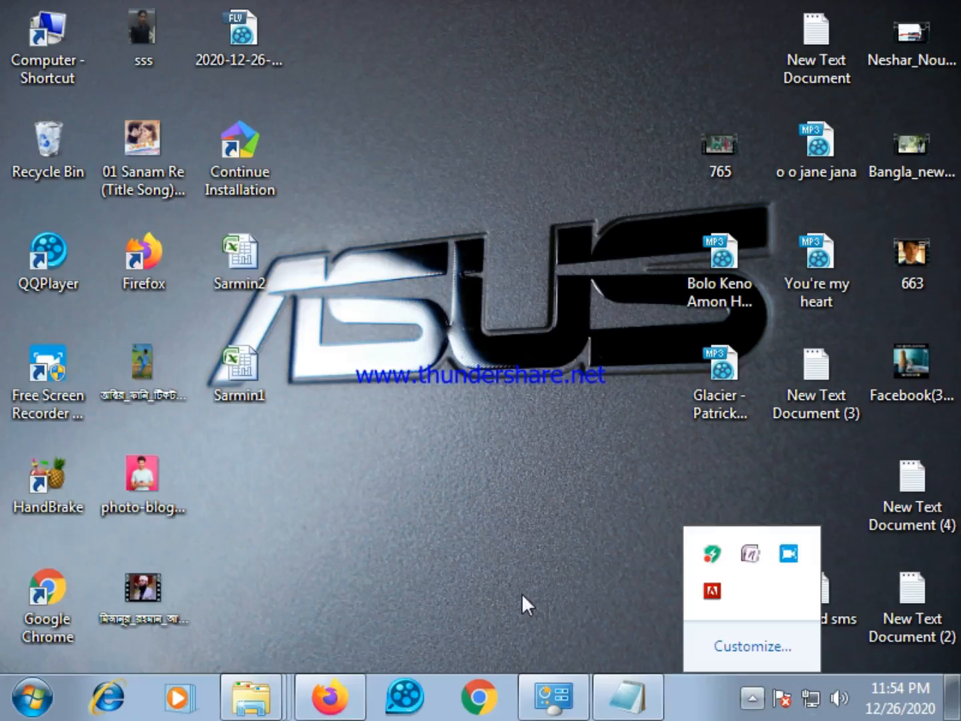
left_click(430, 187)
right_click(427, 182)
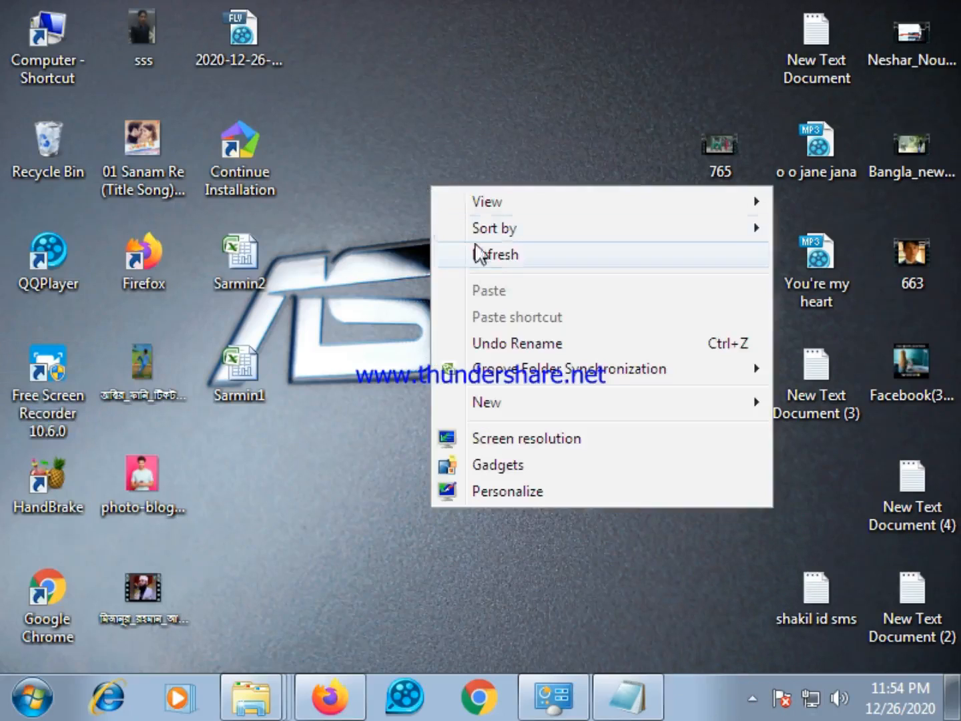
left_click(479, 257)
right_click(404, 110)
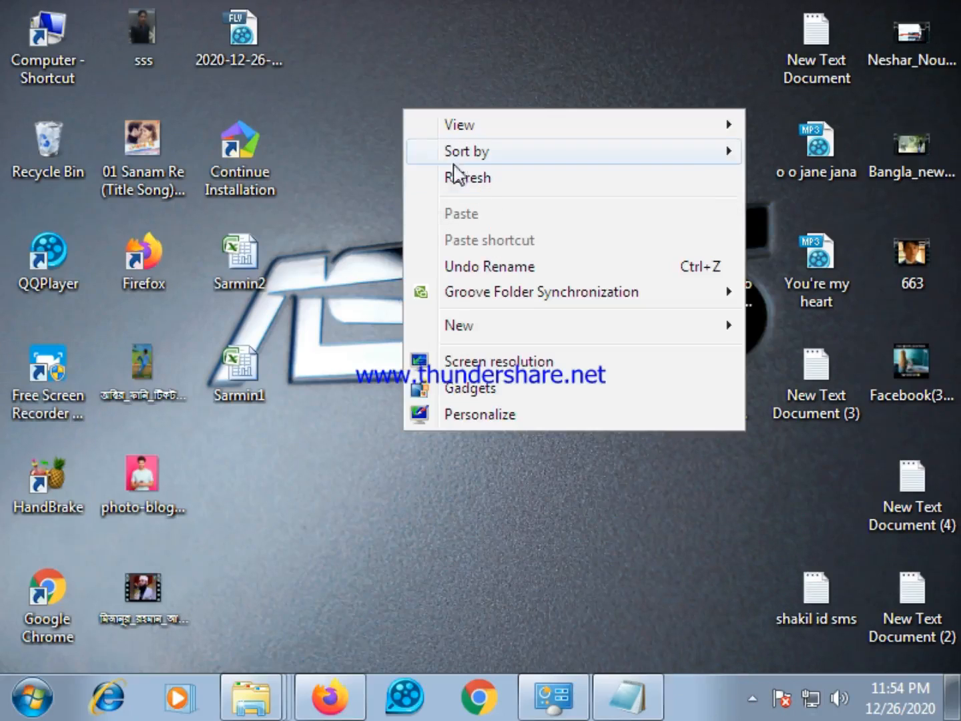
left_click(476, 181)
right_click(418, 135)
left_click(501, 203)
right_click(454, 158)
left_click(511, 230)
right_click(460, 189)
left_click(515, 259)
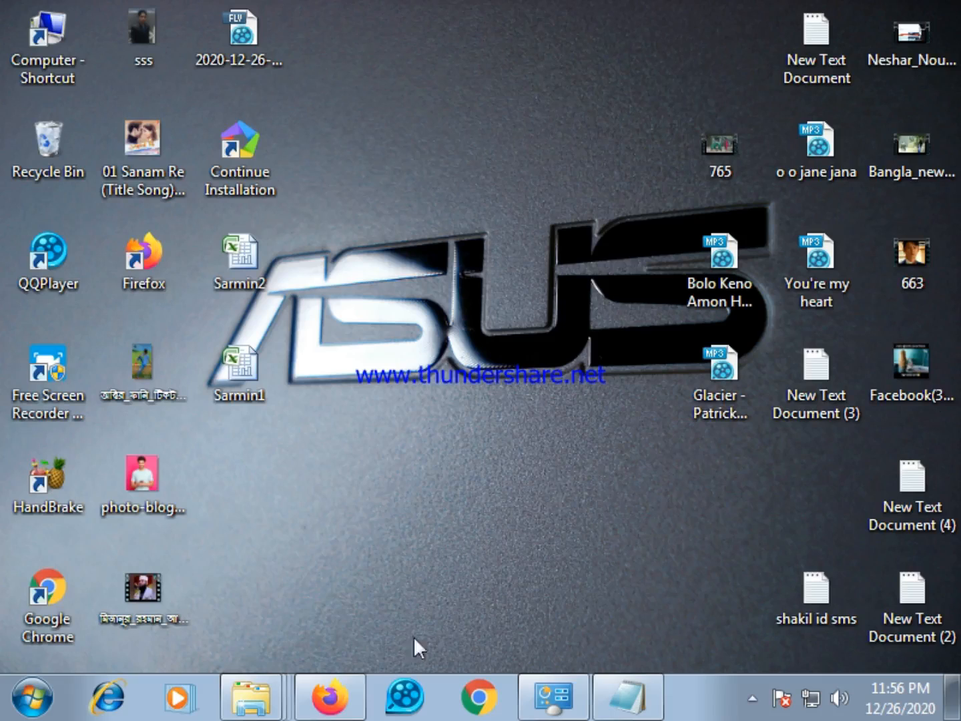
Switch to Firefox, look over the open Fiverr b2b lead generation gig and close its tab
left_click(331, 707)
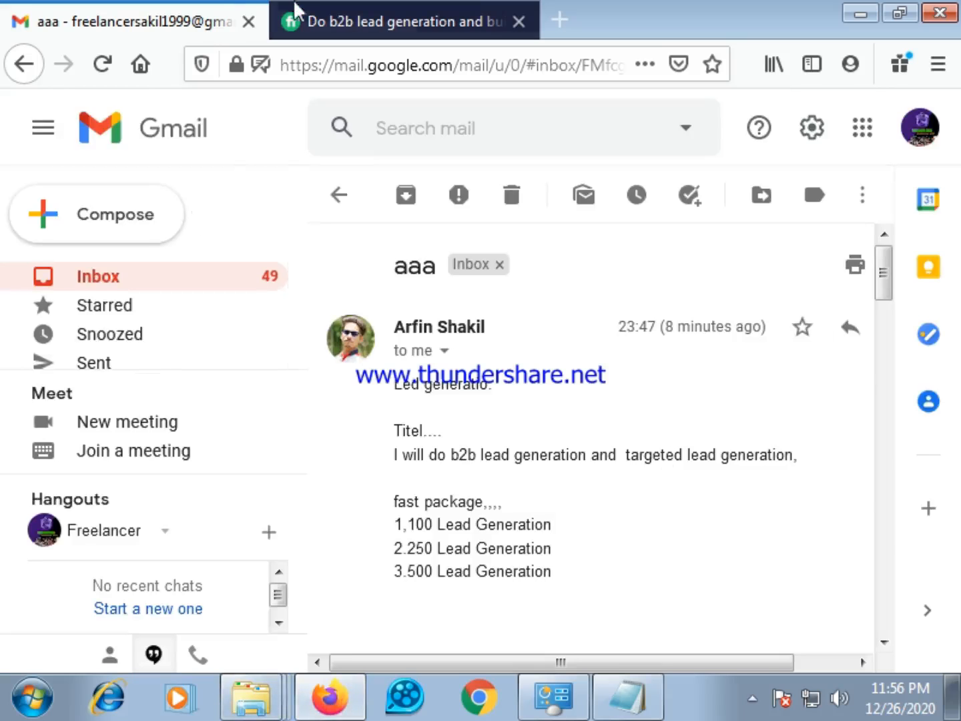
left_click(315, 25)
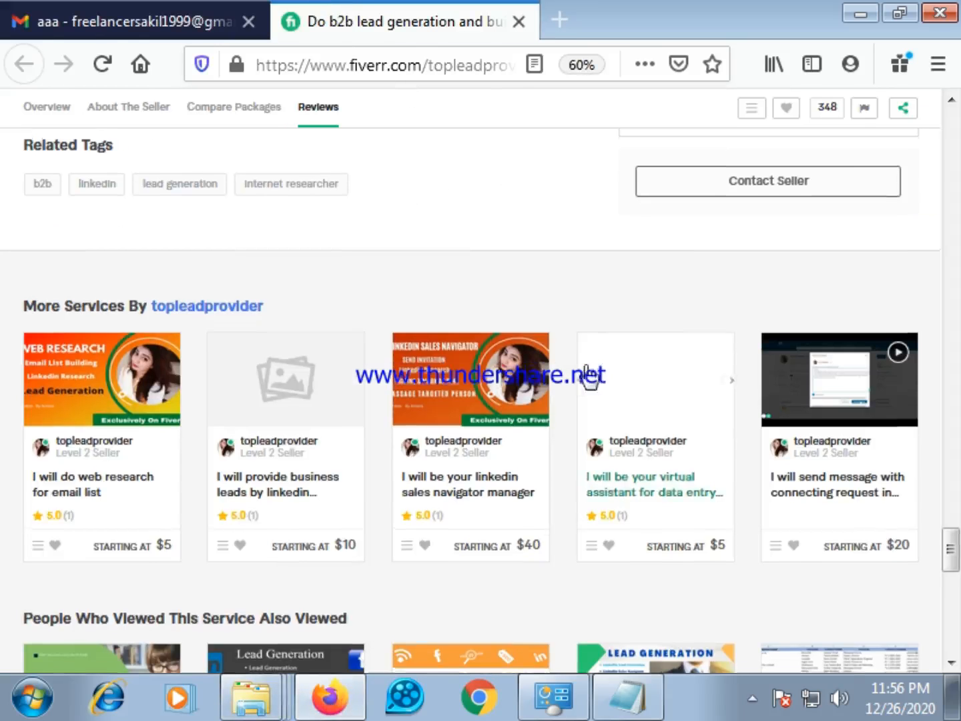
scroll(589, 377, "up", 10)
scroll(578, 330, "up", 15)
scroll(587, 353, "up", 8)
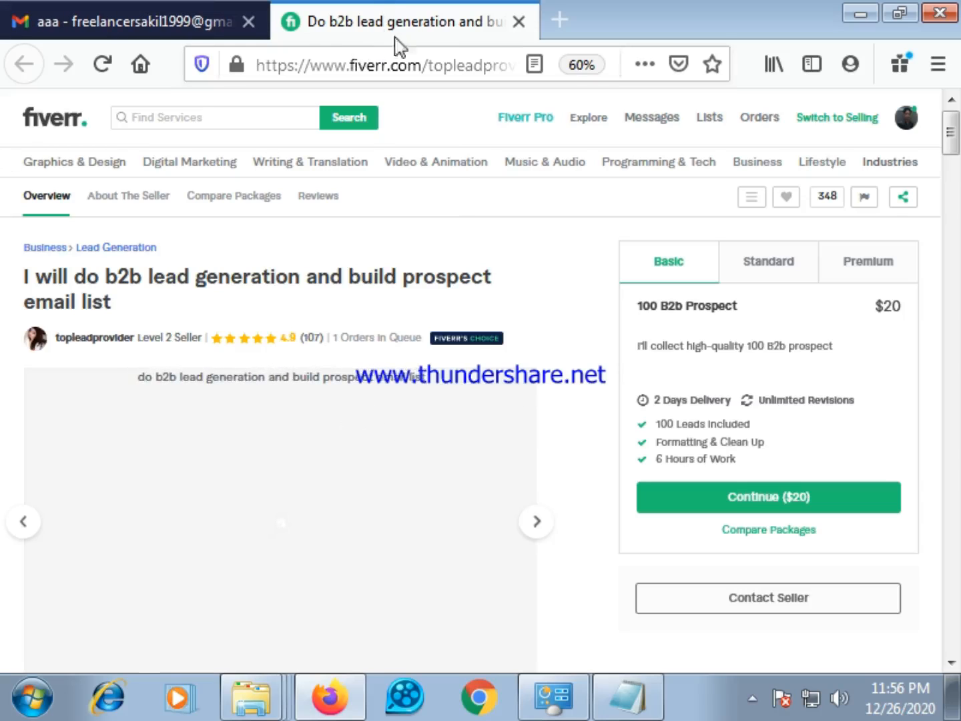
left_click(518, 22)
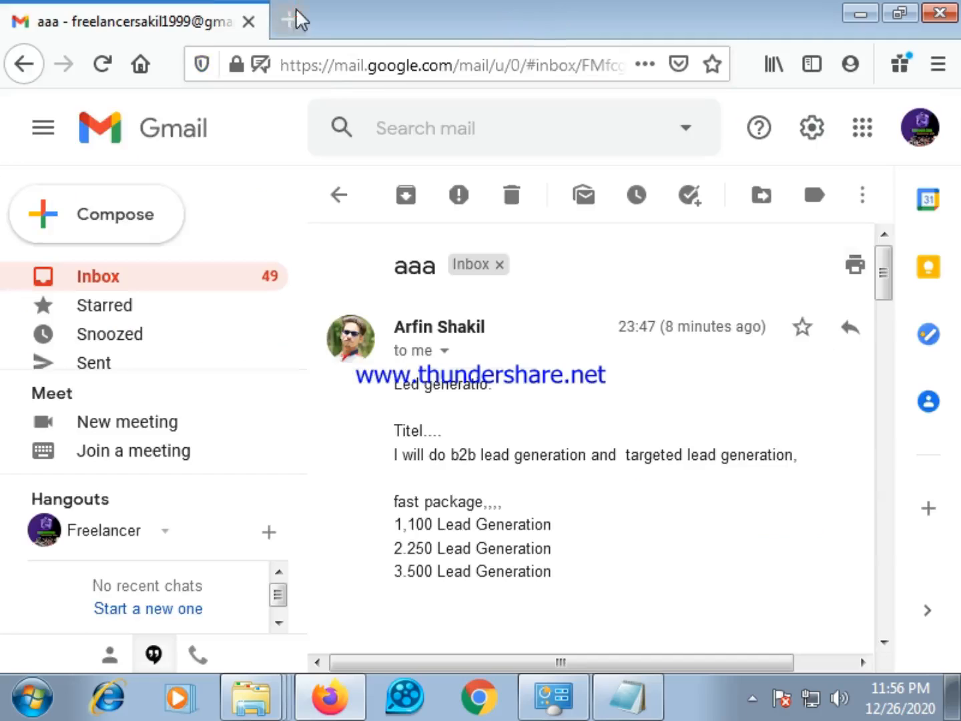
Open Fiverr in a new browser tab and go to the seller's list of gigs
left_click(287, 21)
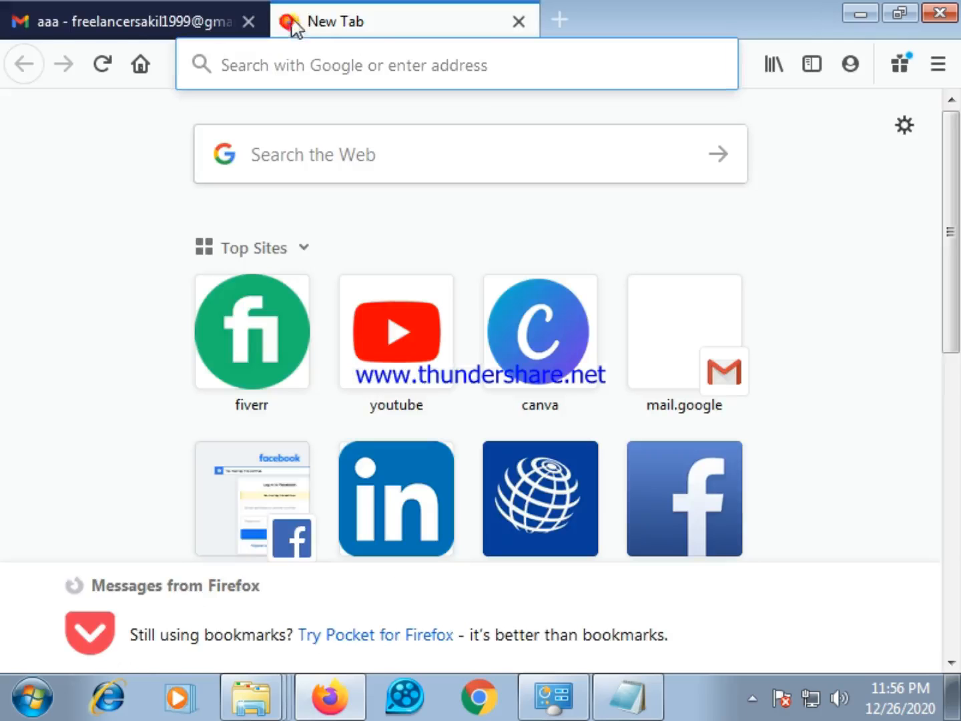
left_click(255, 370)
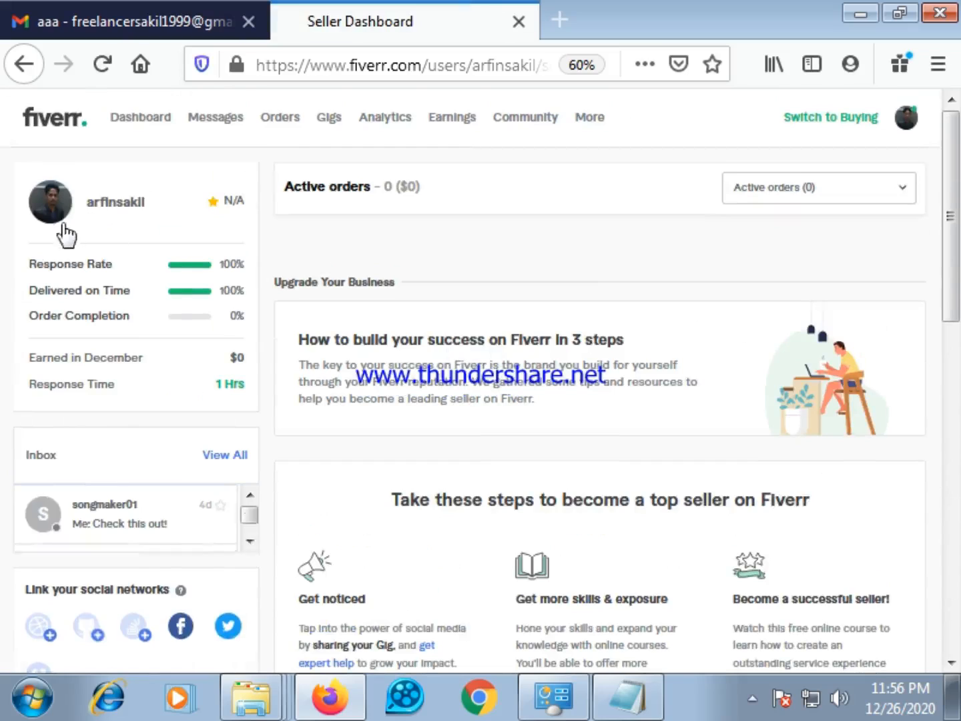
left_click(333, 124)
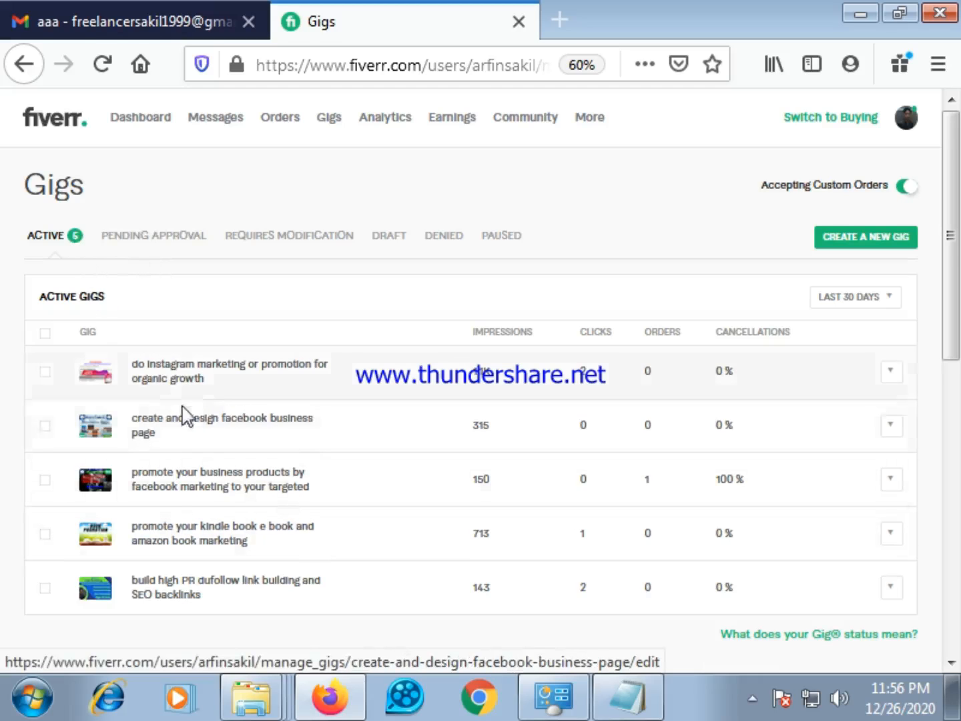
Look over the active gigs and start creating a new gig, bringing up its overview form
scroll(187, 481, "down", 2)
scroll(213, 420, "up", 2)
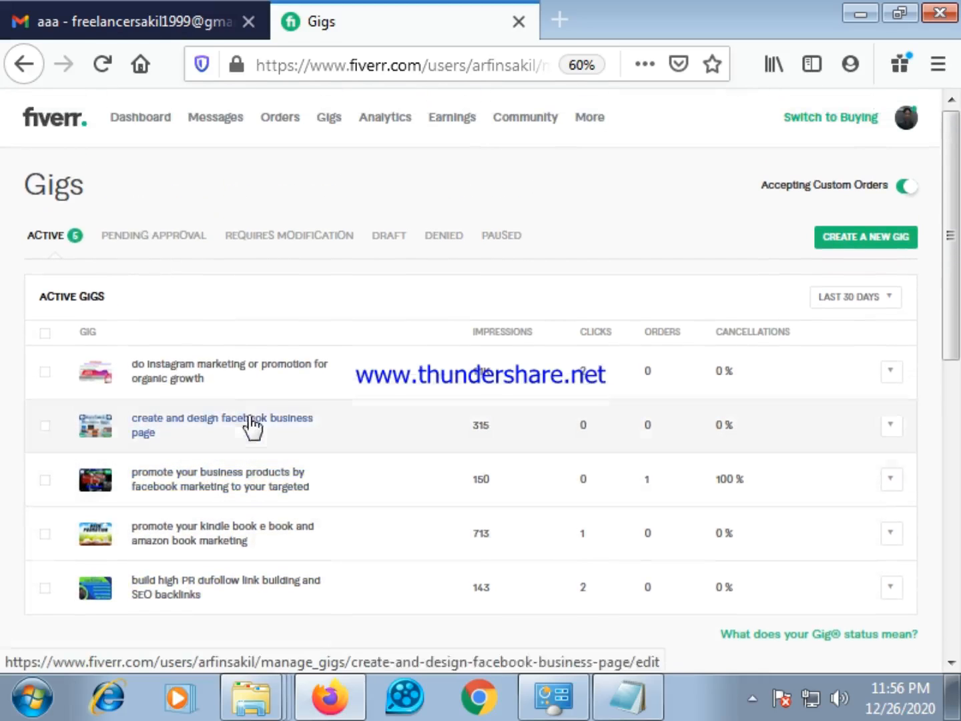
scroll(492, 459, "down", 2)
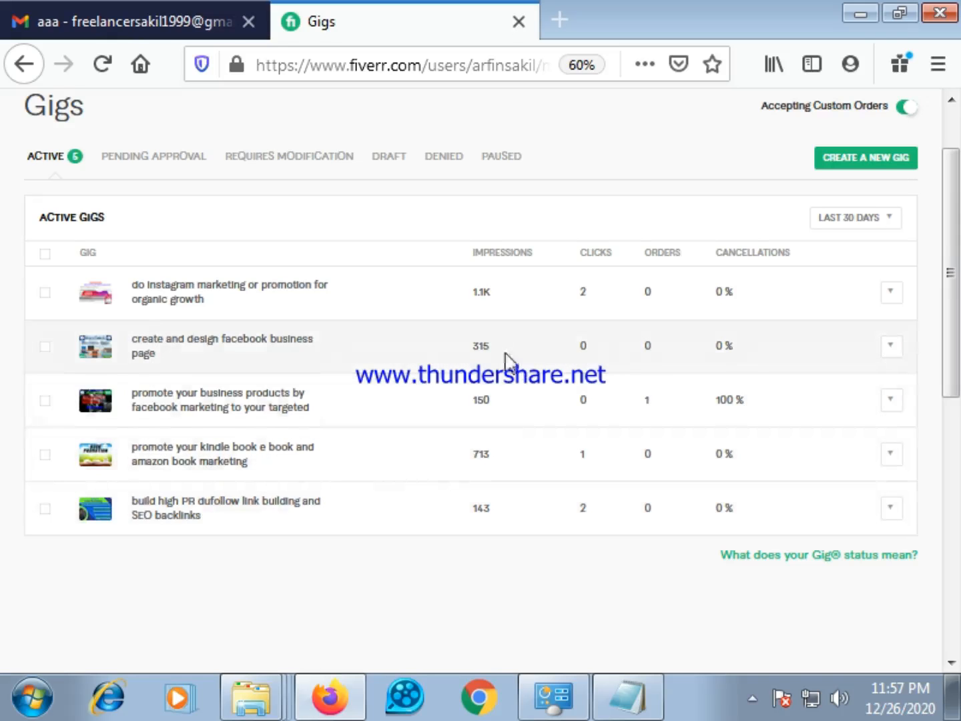
scroll(505, 361, "up", 1)
scroll(533, 494, "down", 3)
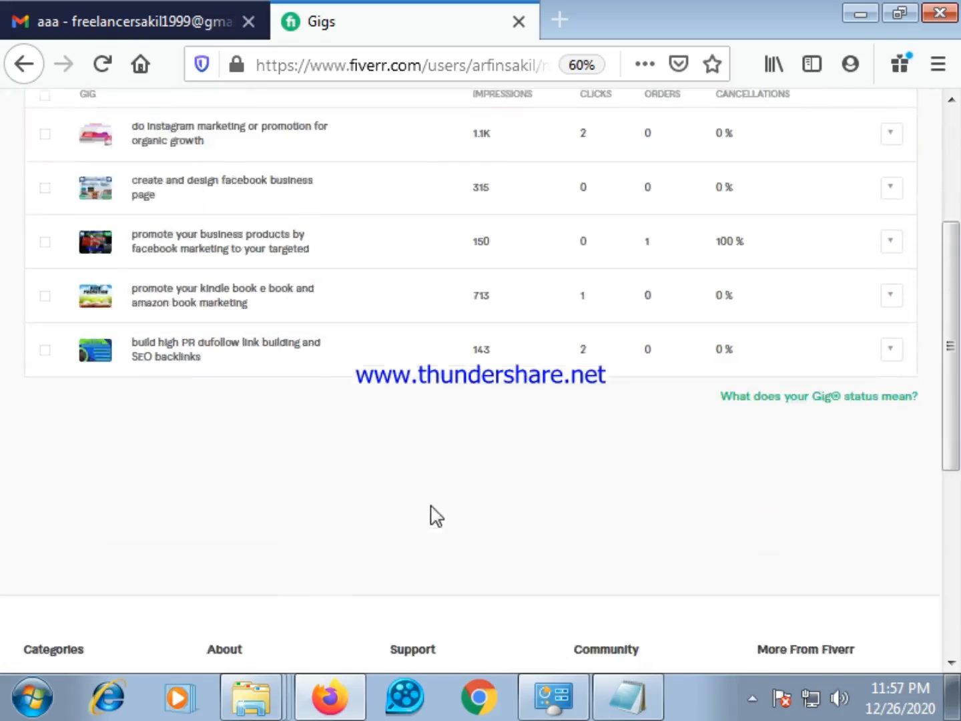
scroll(427, 517, "down", 3)
scroll(418, 521, "up", 5)
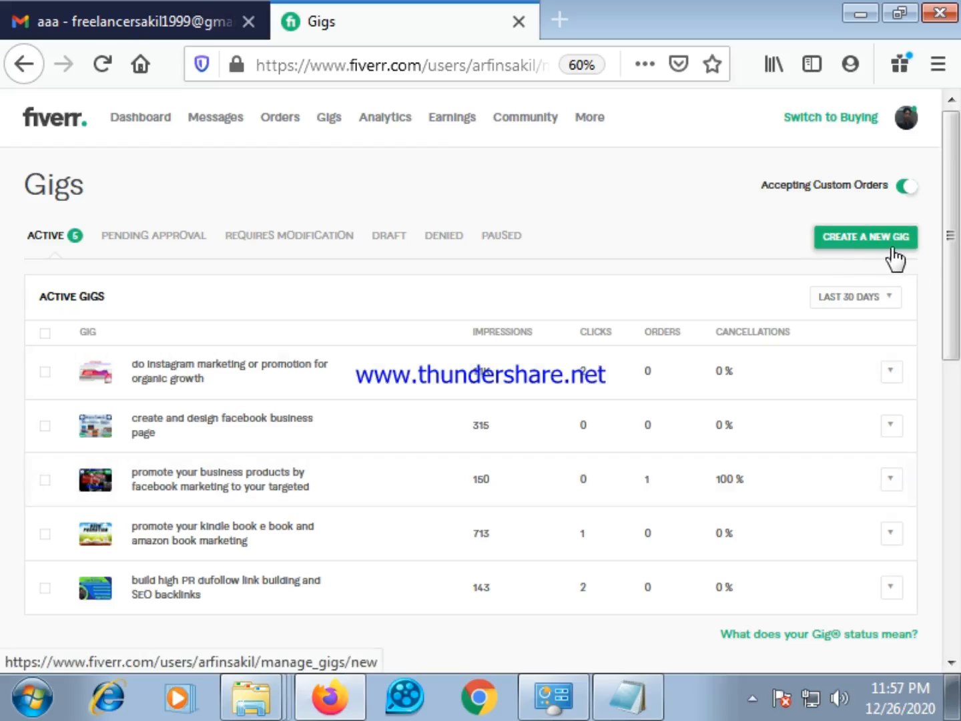
left_click(869, 244)
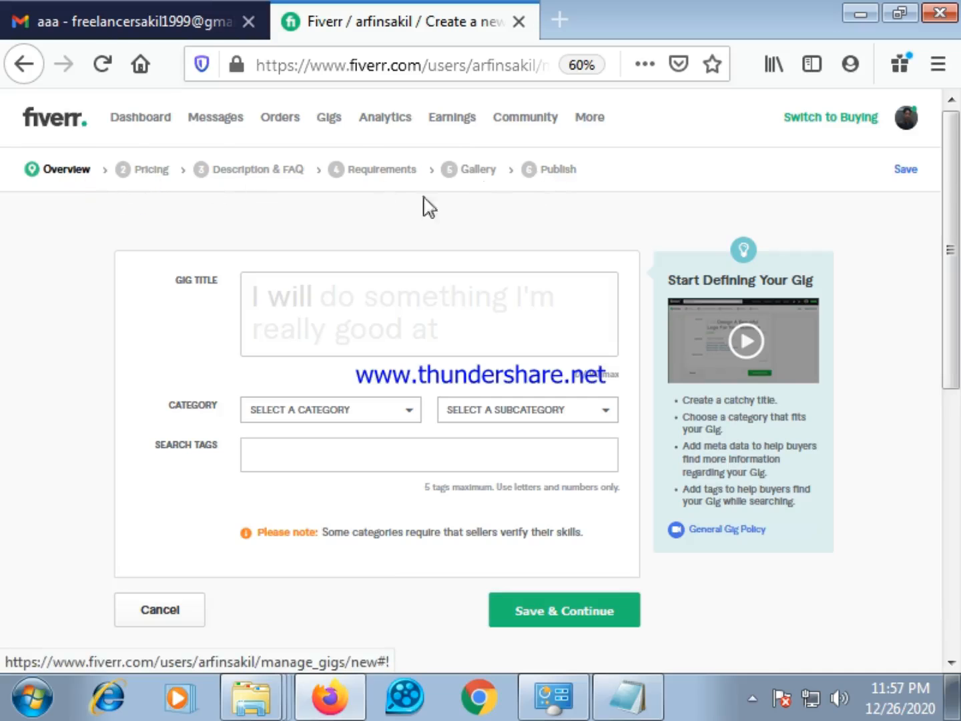
scroll(377, 378, "down", 3)
scroll(420, 350, "up", 3)
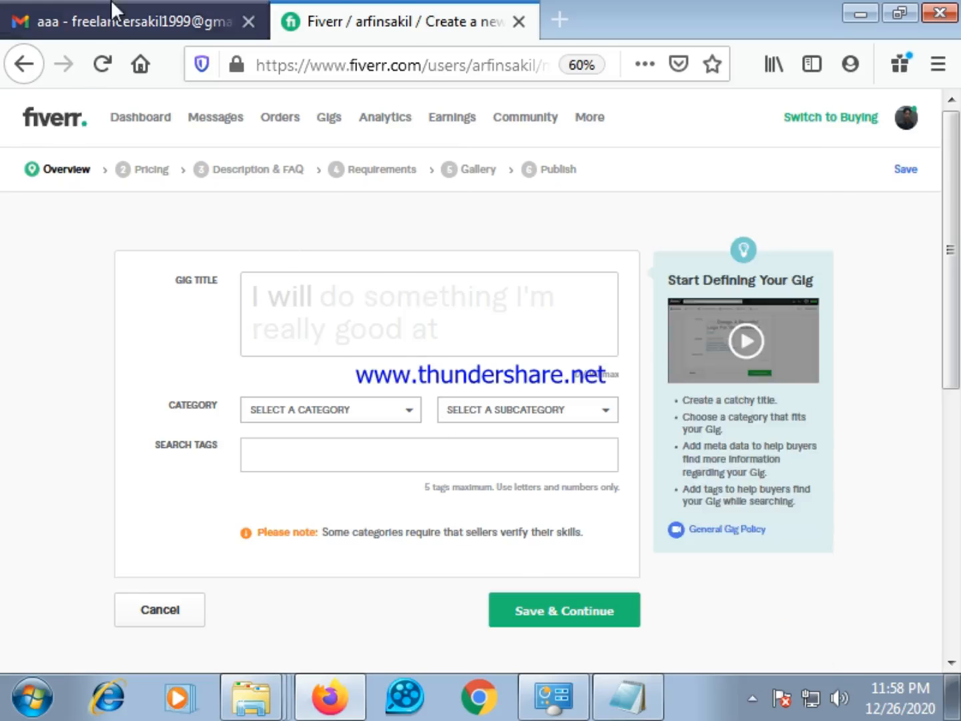
Copy the title text "do b2b lead generation and targeted lead generation," from the Gmail message with the subject "aaa"
left_click(114, 9)
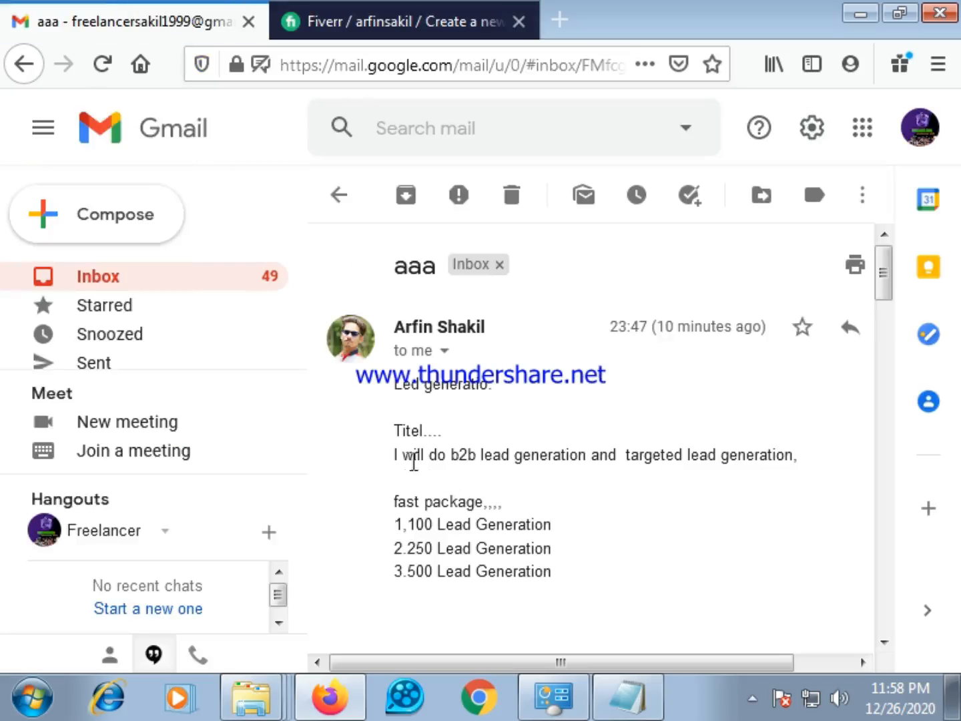
left_click(317, 8)
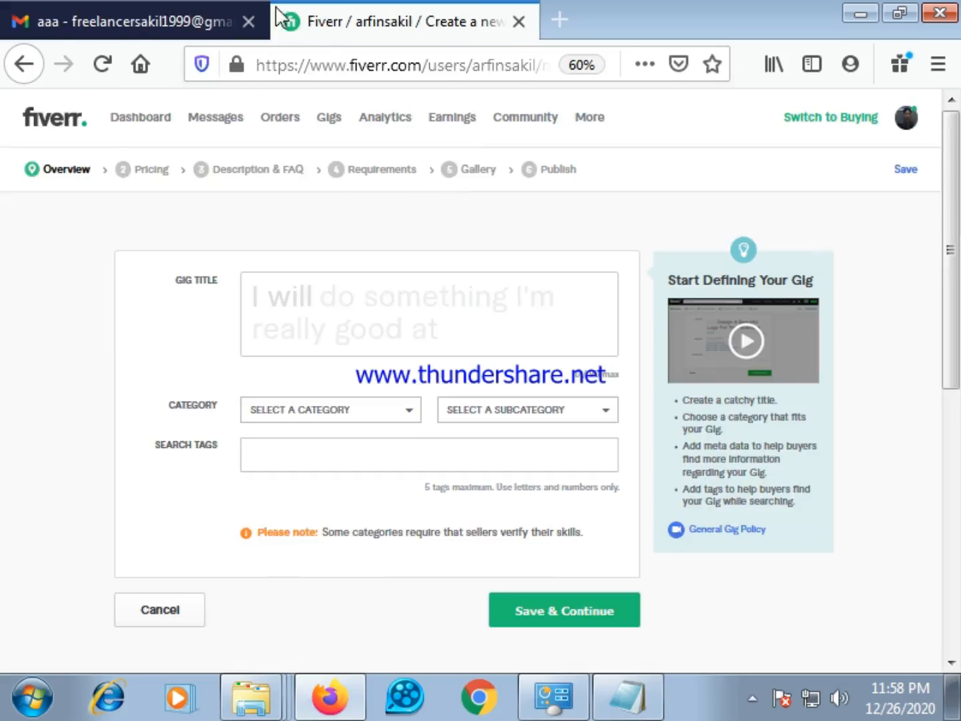
left_click(342, 297)
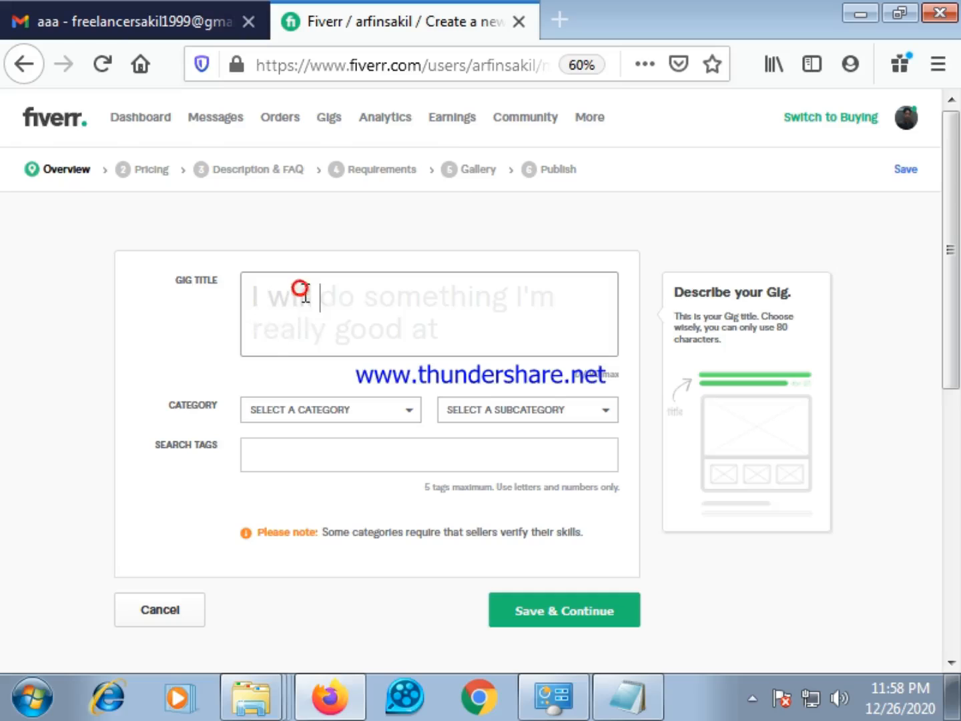
left_click(343, 294)
left_click(269, 305)
left_click(117, 9)
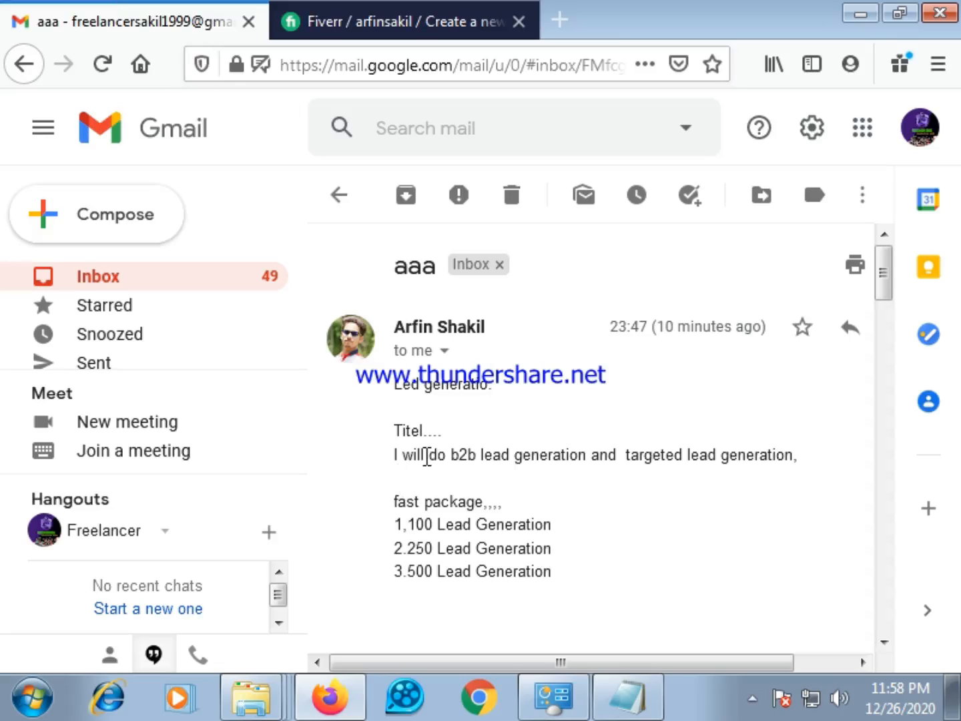
left_click_drag(423, 455, 789, 460)
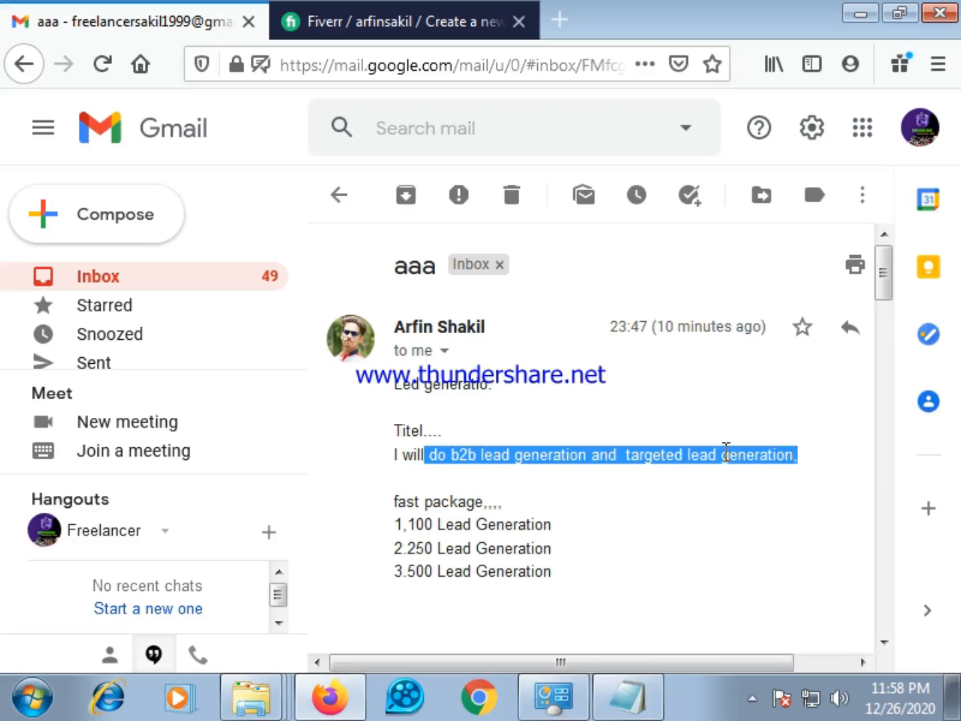
right_click(726, 453)
left_click(721, 471)
Paste the copied text into the new Fiverr gig's title after "I will"
left_click(359, 17)
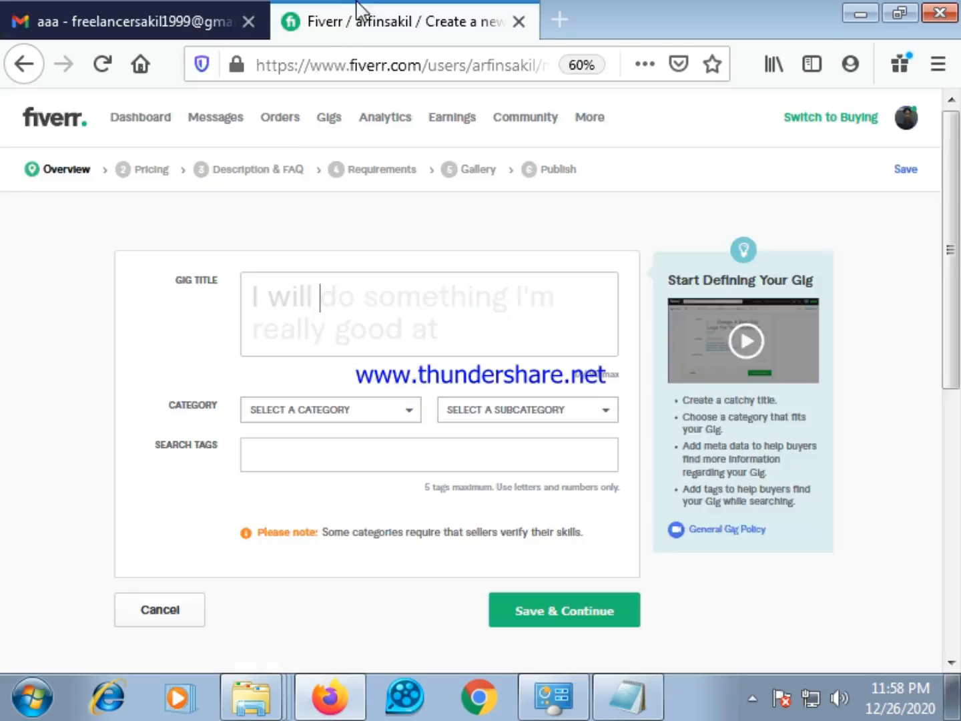
left_click(352, 302)
right_click(353, 302)
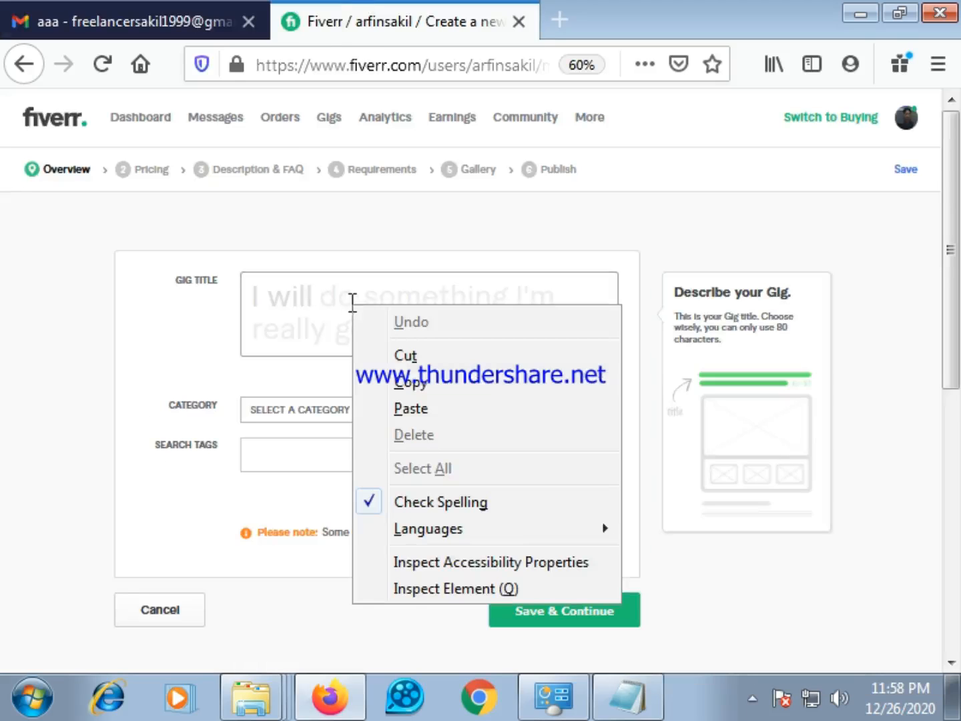
left_click(417, 408)
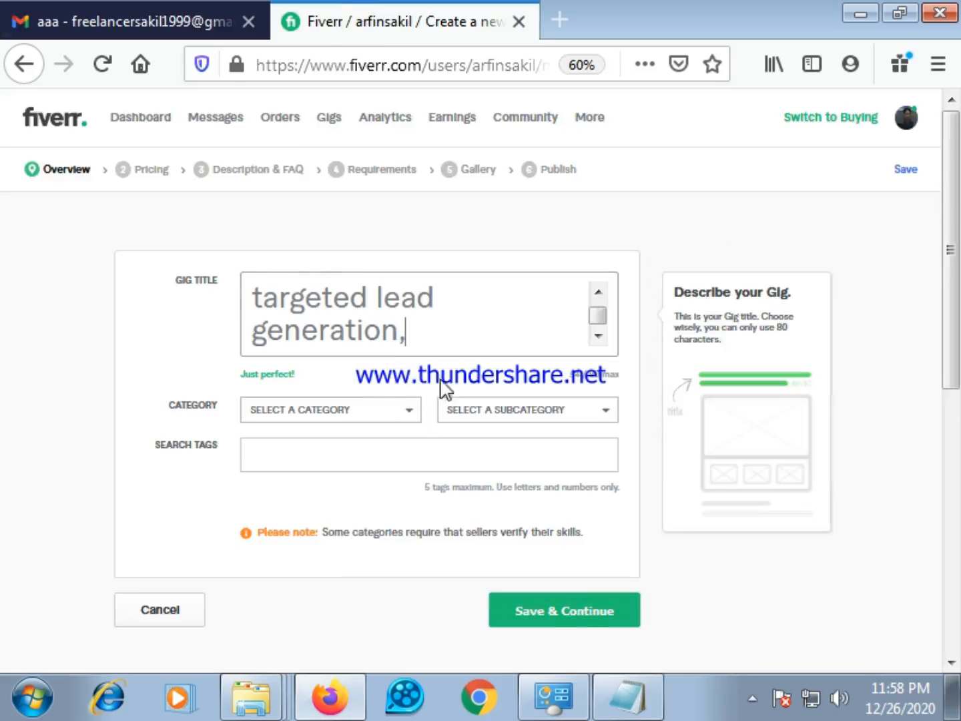
Remove the extra space before "do b2b" in the gig title and keep the closing comma after "generation"
left_click_drag(597, 319, 598, 307)
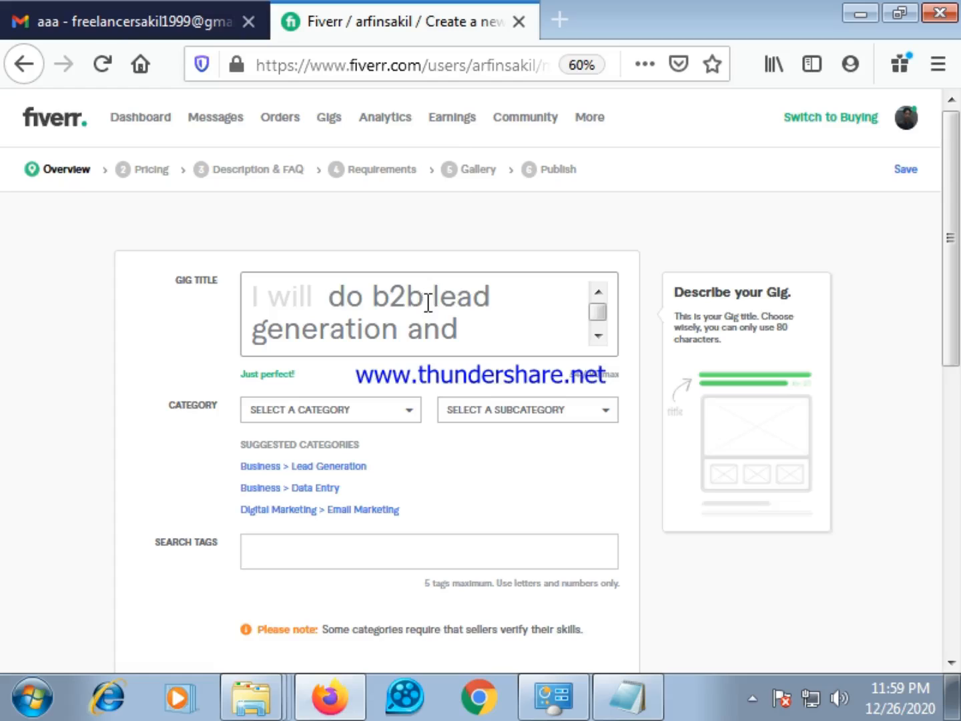
key("BackSpace")
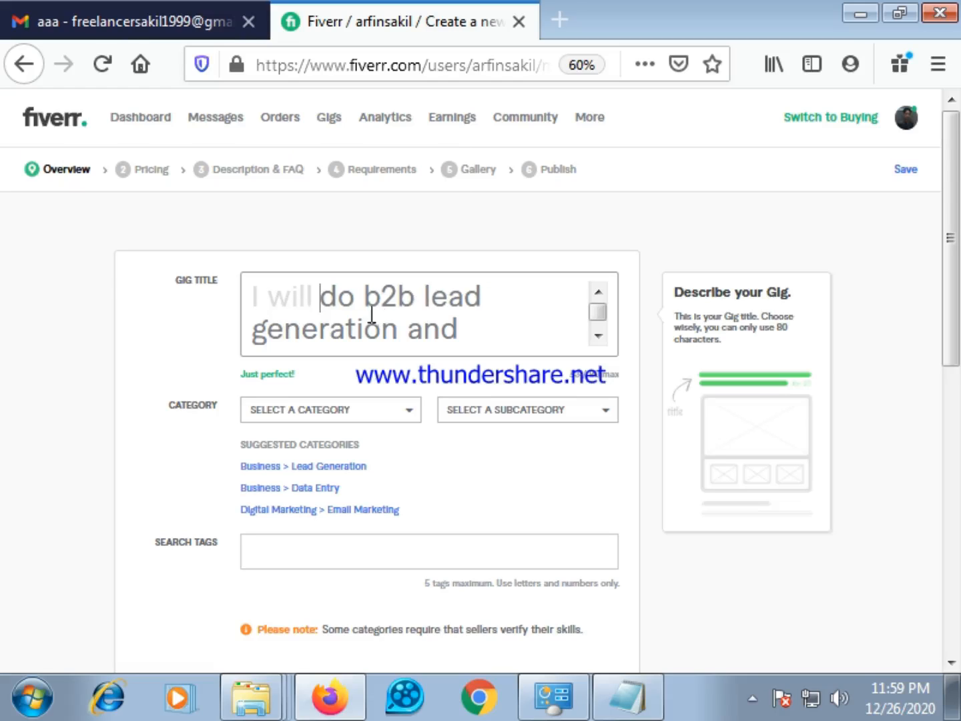
scroll(476, 326, "down", 2)
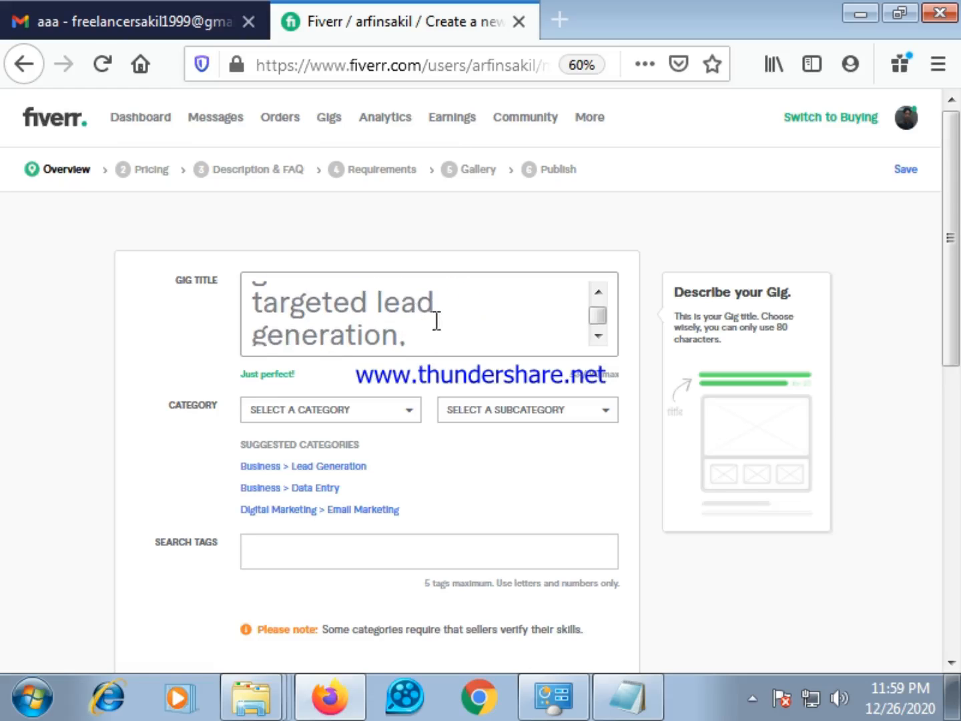
key("BackSpace")
type(",")
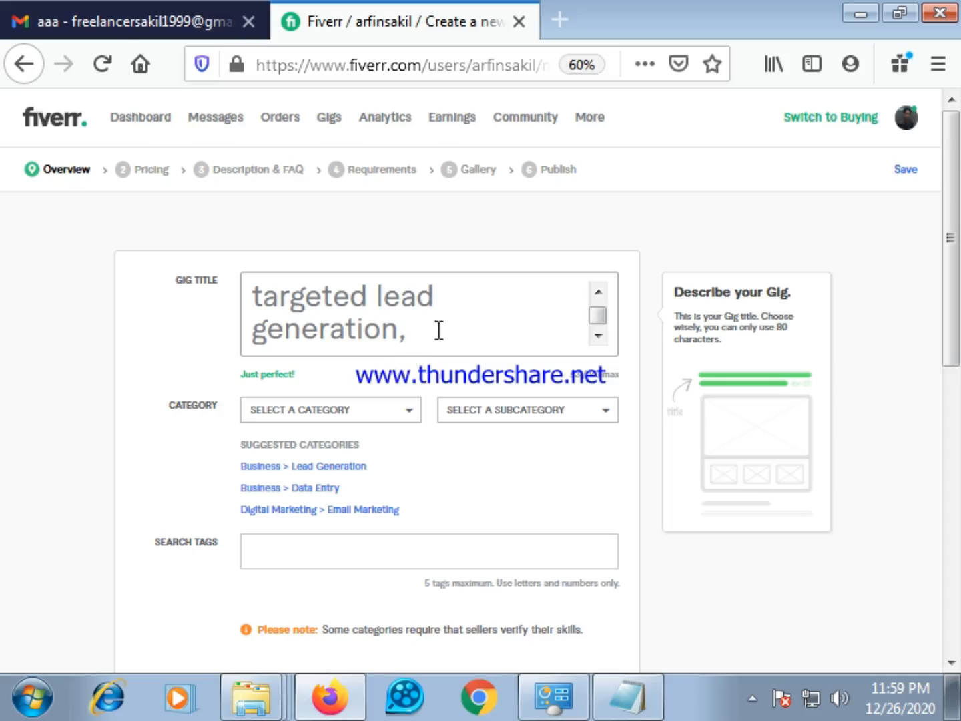
Set the gig's category to Business and its subcategory to Lead Generation
left_click(410, 409)
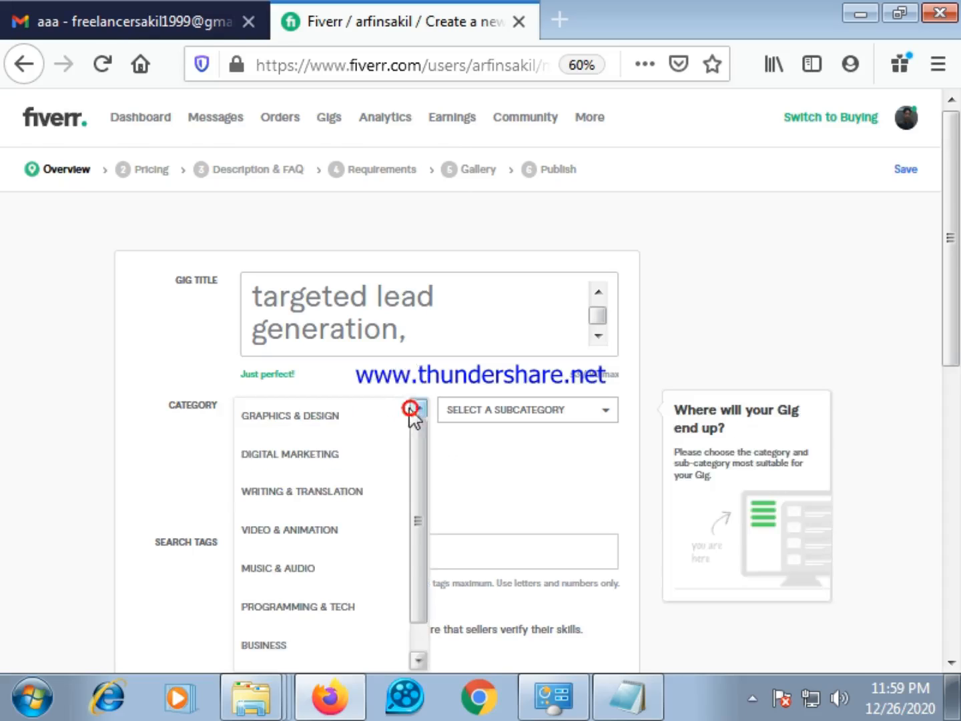
scroll(336, 480, "down", 1)
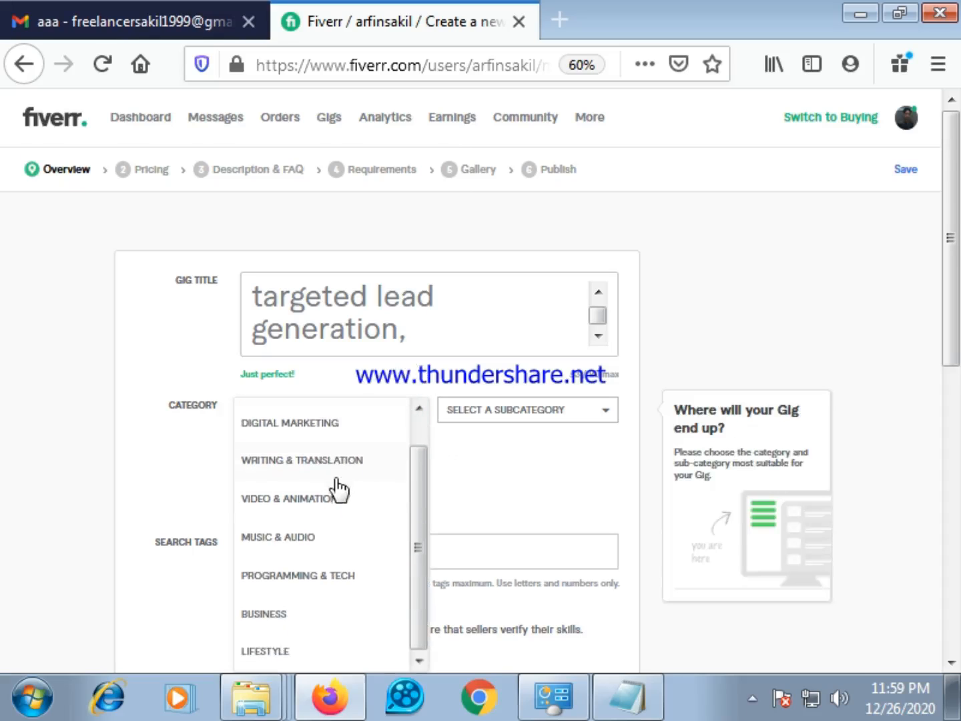
left_click(287, 615)
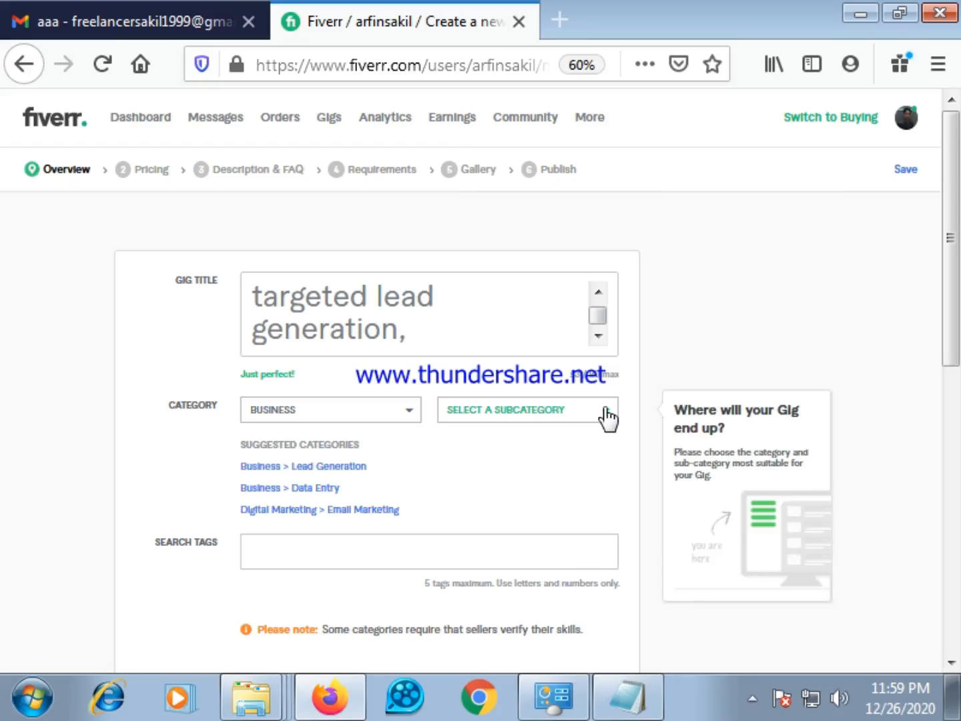
left_click(607, 416)
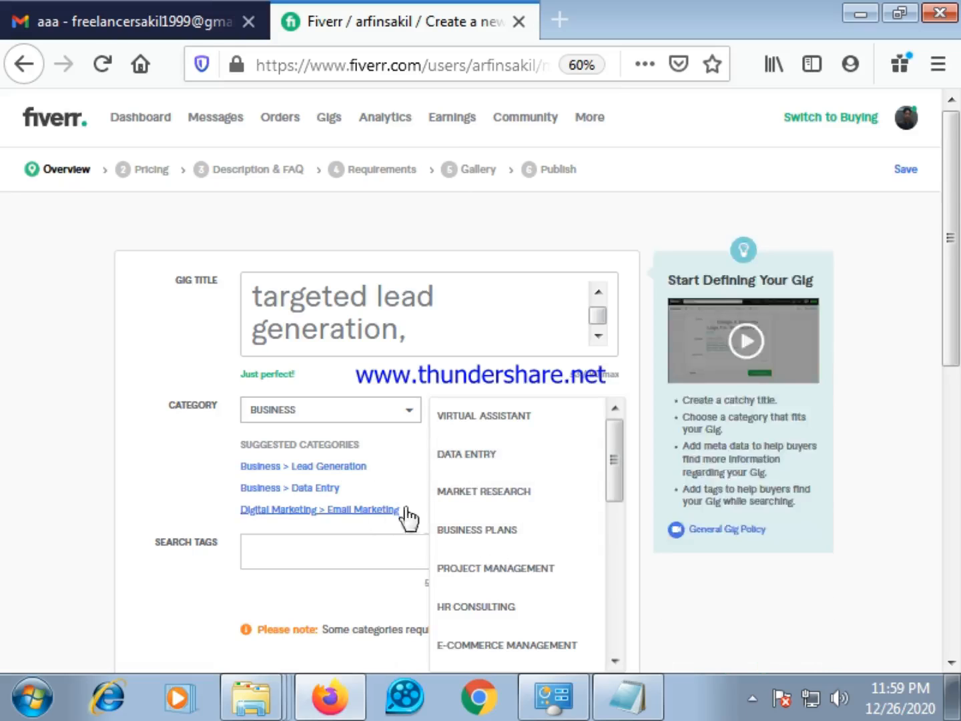
scroll(443, 561, "down", 3)
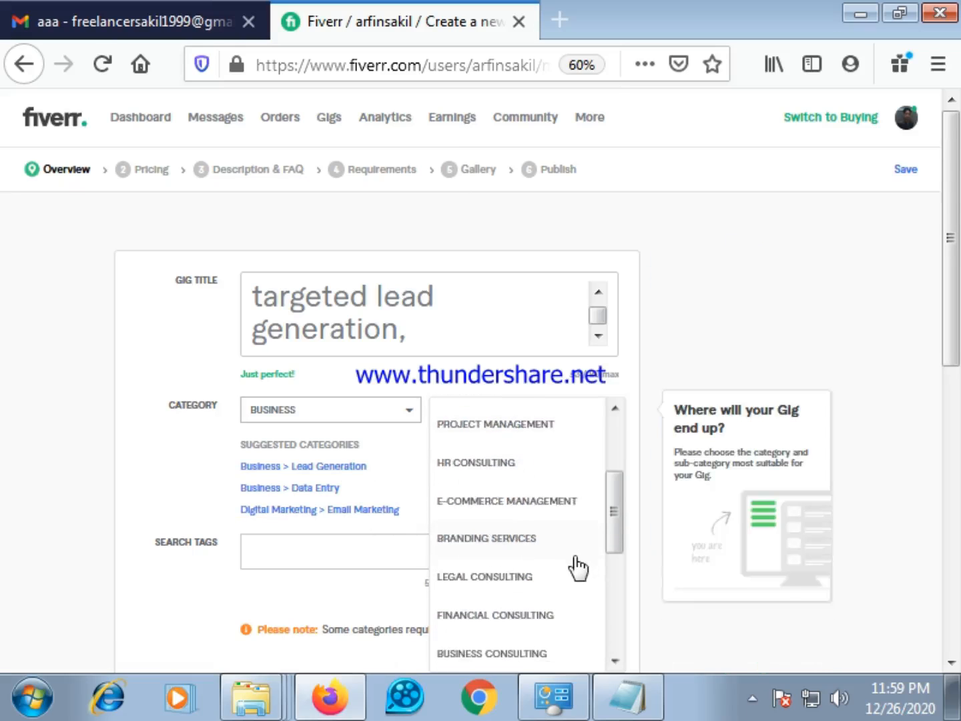
scroll(555, 614, "down", 3)
scroll(559, 606, "down", 2)
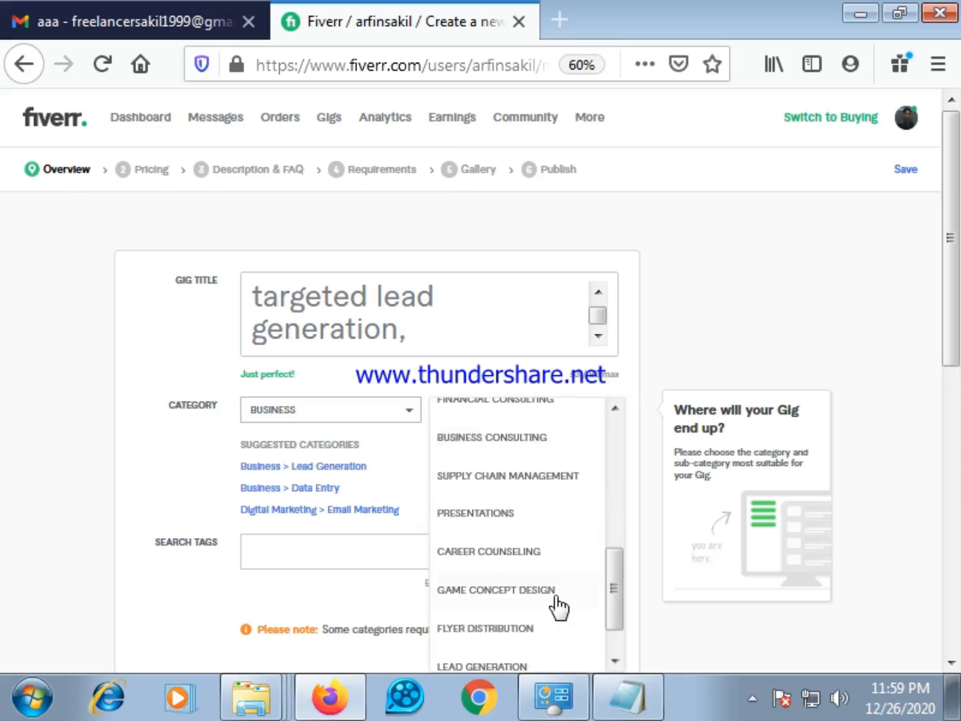
scroll(550, 602, "down", 2)
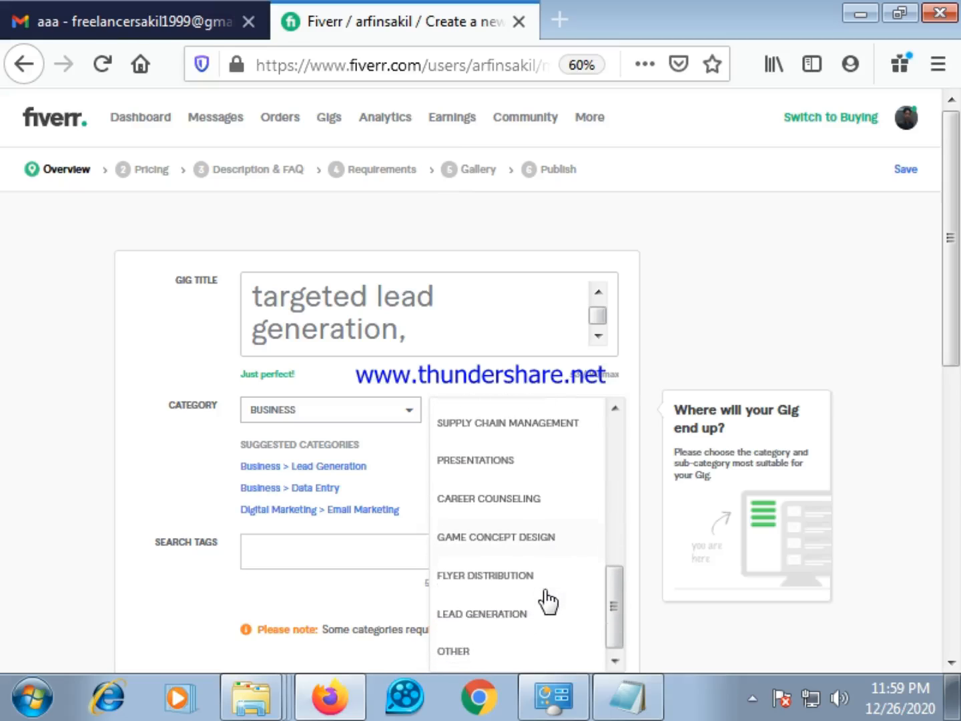
left_click(499, 616)
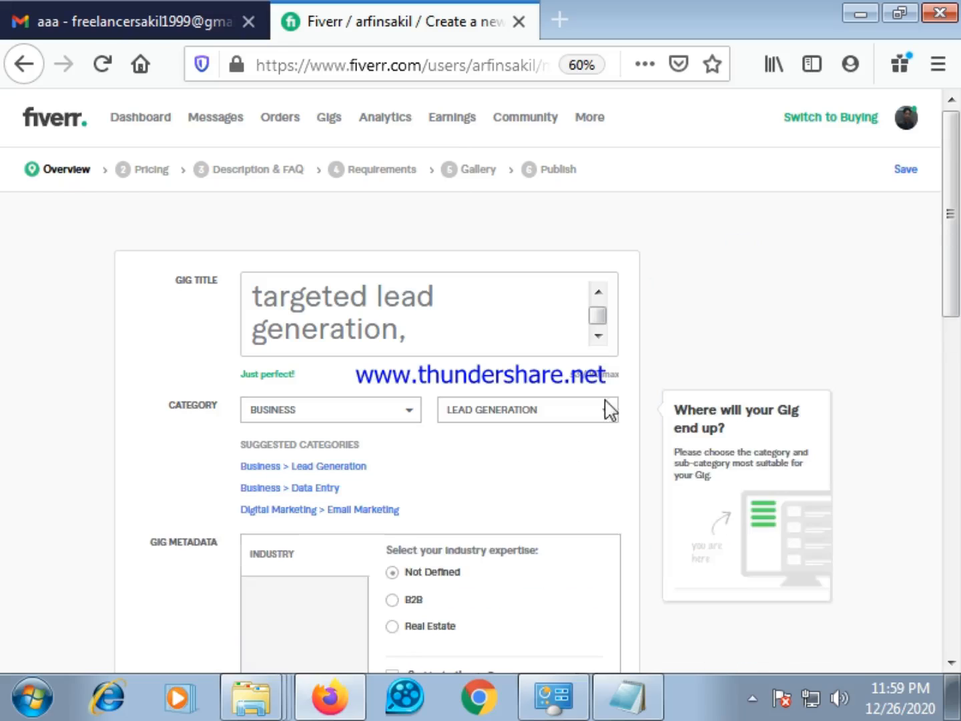
Look over the gig metadata and the category options, and switch the subcategory to Data Entry
scroll(548, 447, "down", 1)
scroll(549, 447, "down", 3)
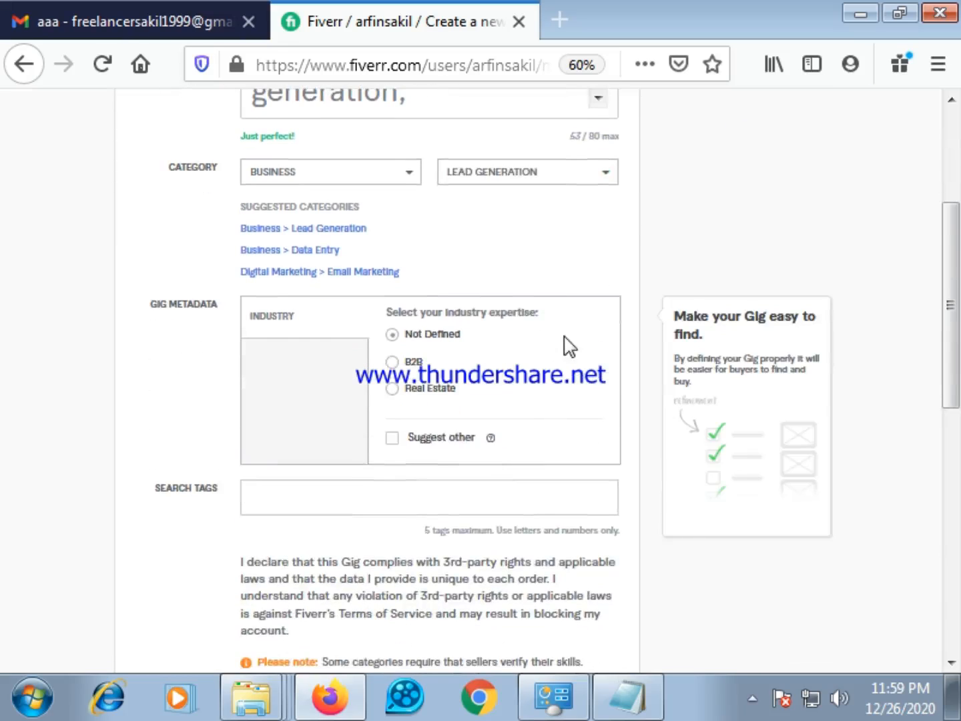
scroll(580, 327, "up", 1)
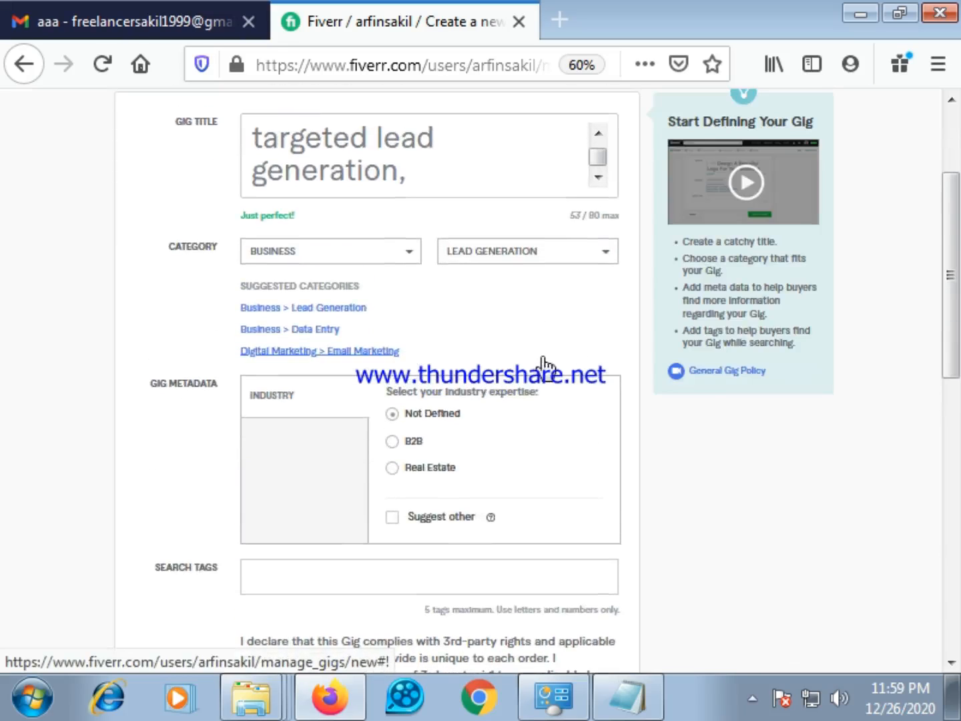
scroll(546, 366, "up", 1)
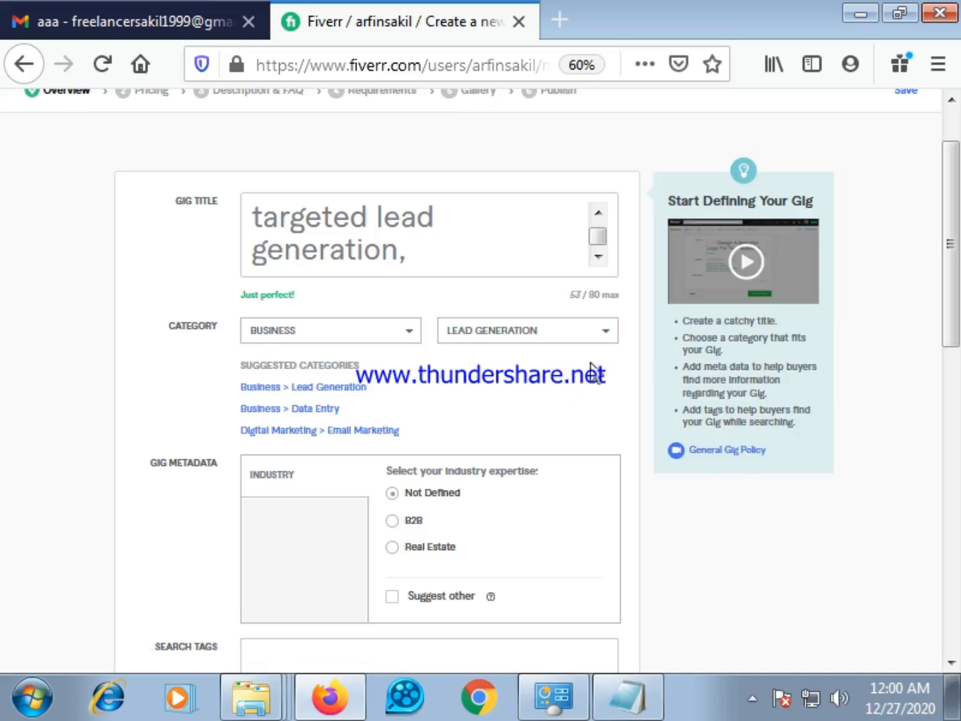
left_click(414, 337)
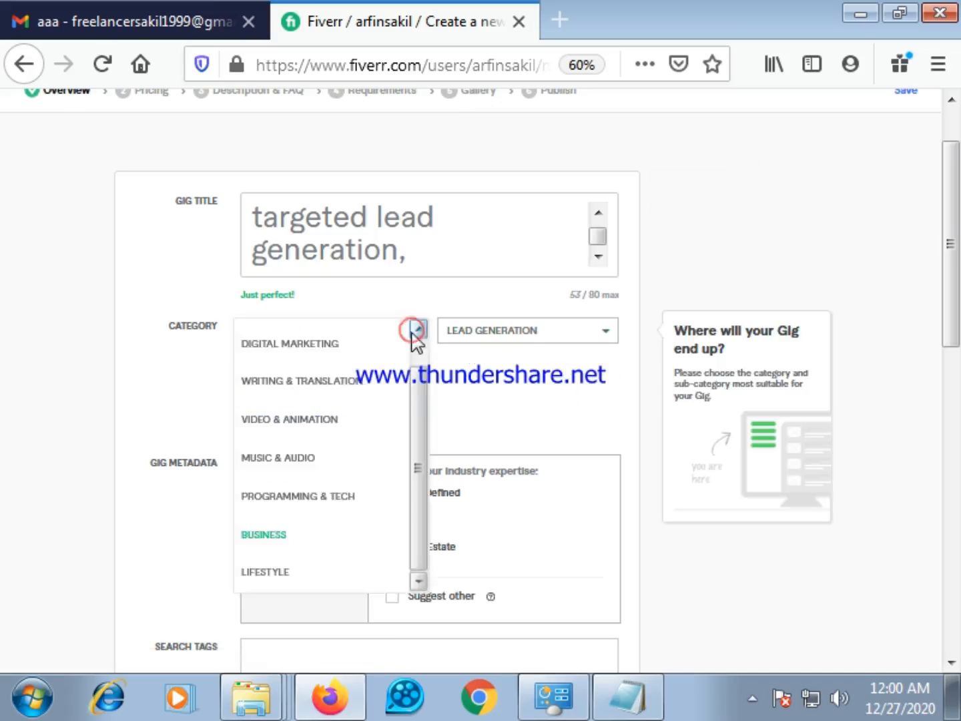
scroll(354, 403, "down", 3)
scroll(342, 315, "up", 5)
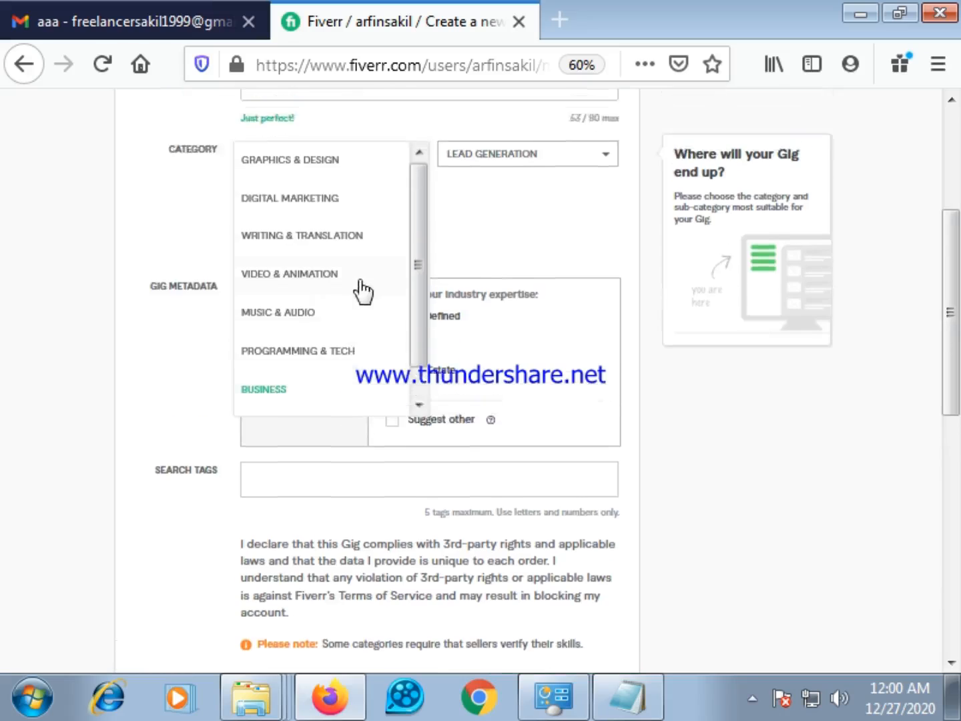
scroll(365, 464, "down", 1)
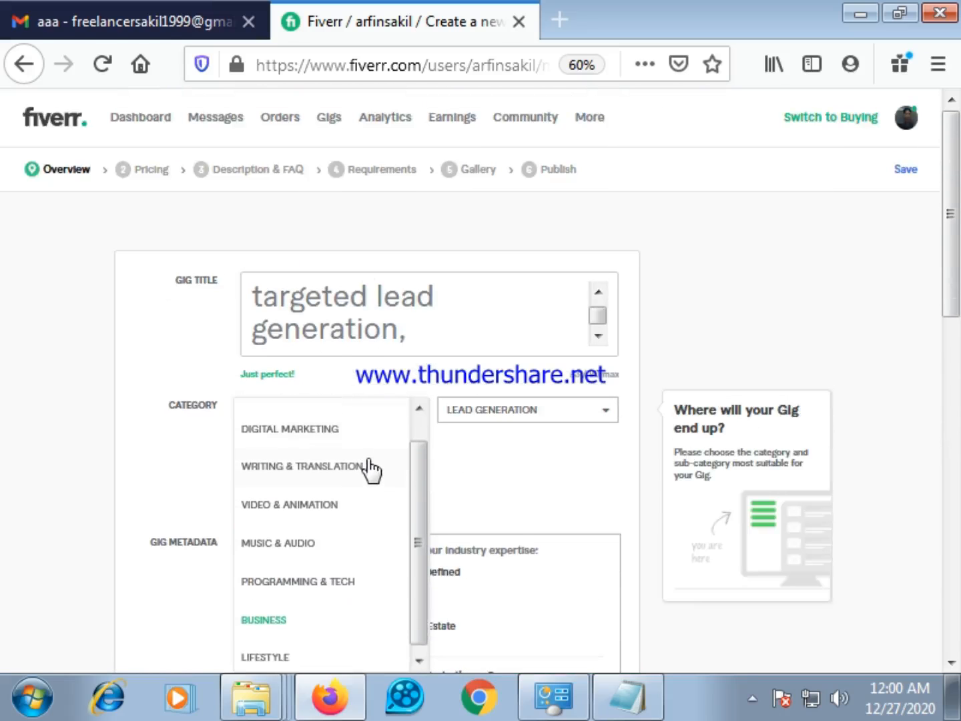
left_click(458, 482)
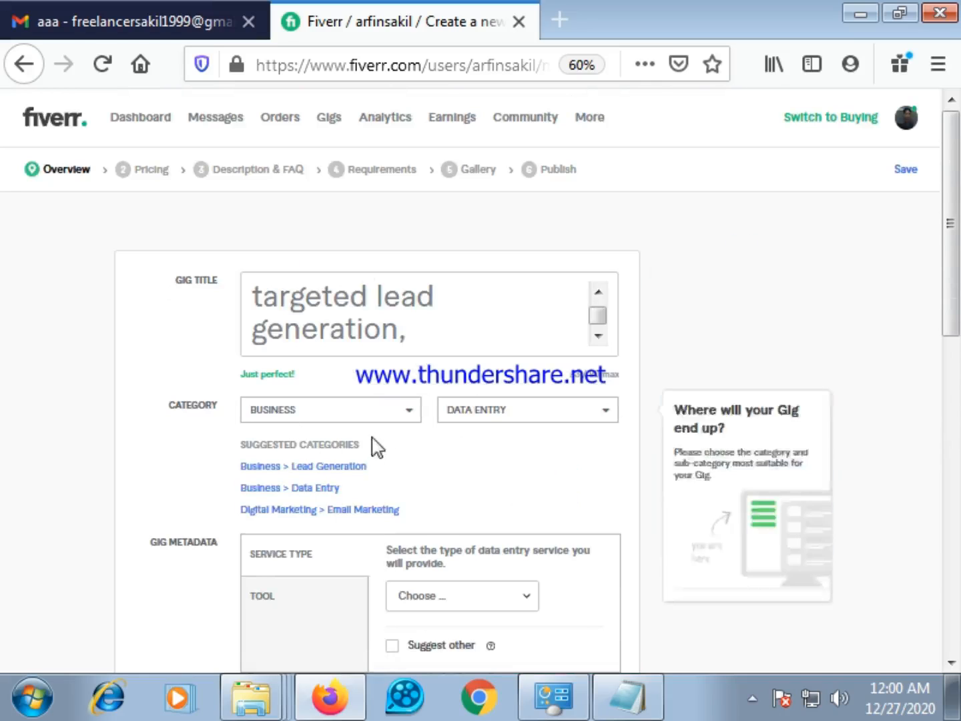
Change the gig's subcategory from Data Entry back to Lead Generation
left_click(609, 421)
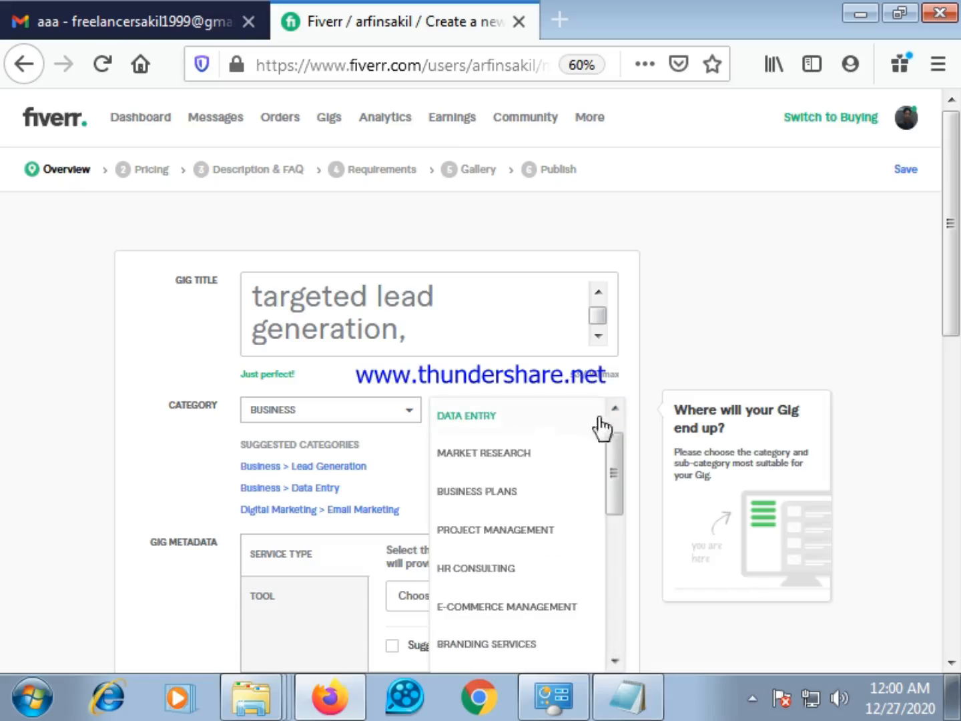
scroll(505, 479, "down", 2)
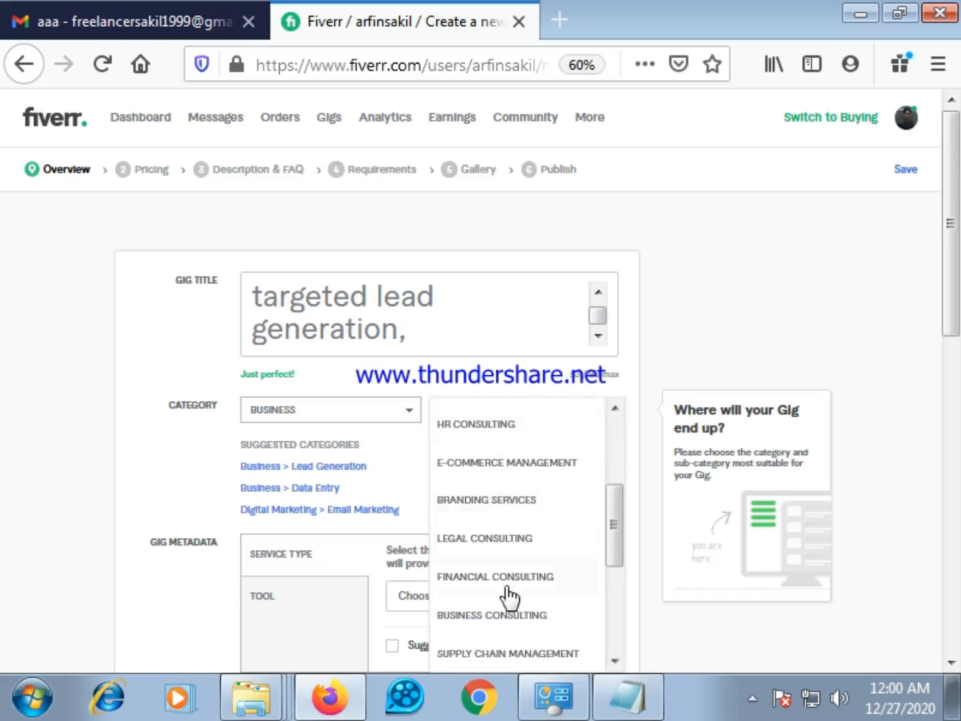
scroll(509, 596, "down", 3)
scroll(556, 628, "down", 4)
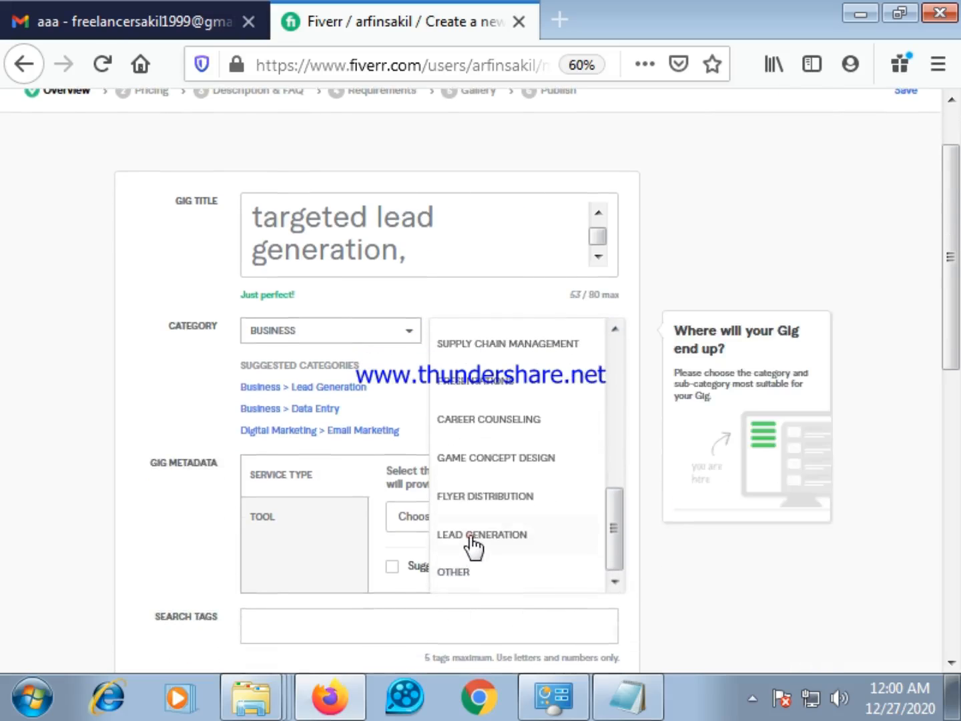
left_click(470, 536)
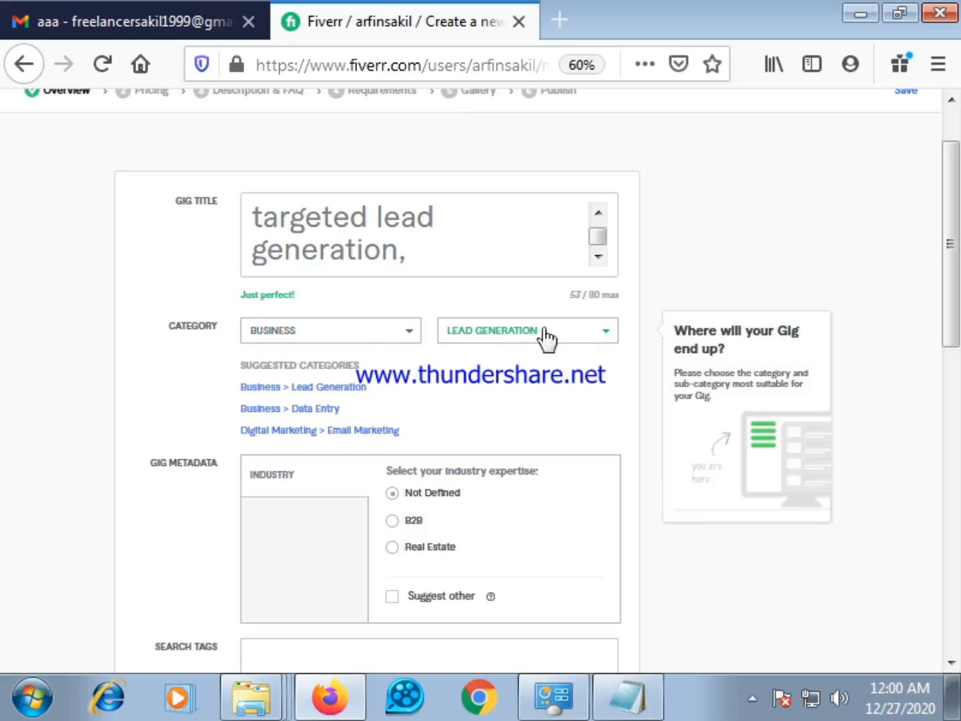
Choose B2B as the industry expertise in the gig metadata
scroll(404, 386, "down", 2)
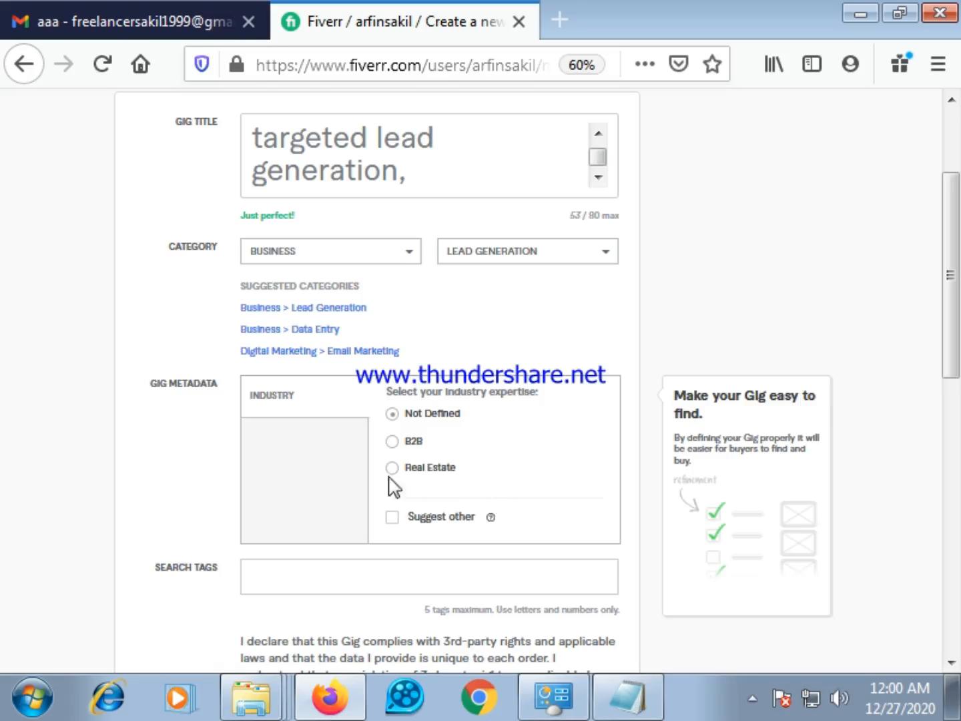
left_click(392, 442)
left_click(392, 468)
left_click(391, 441)
scroll(430, 514, "down", 2)
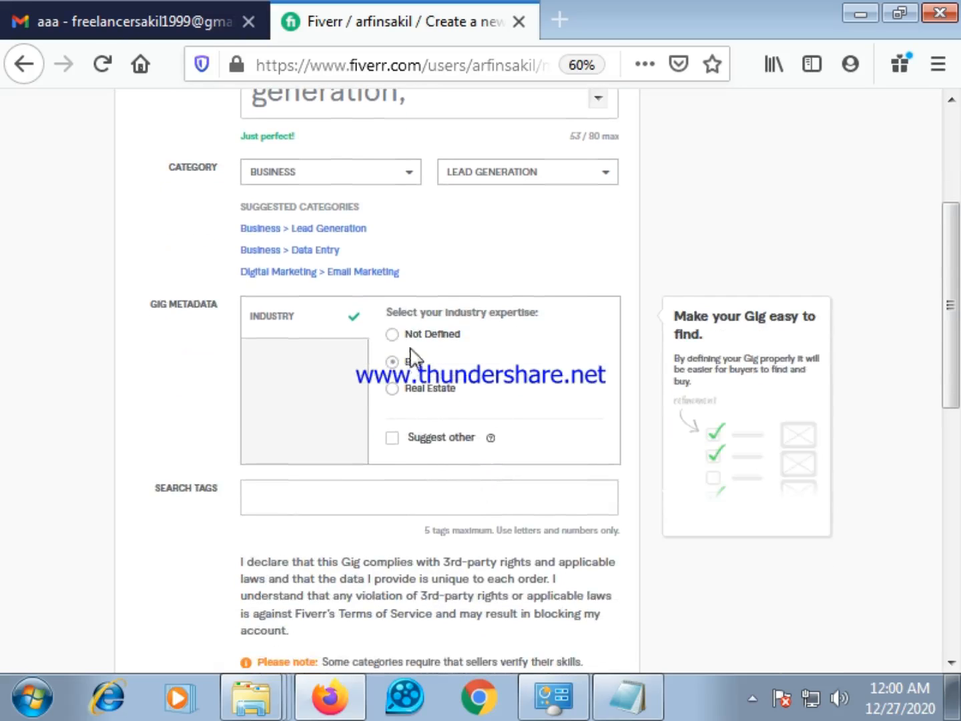
left_click(391, 439)
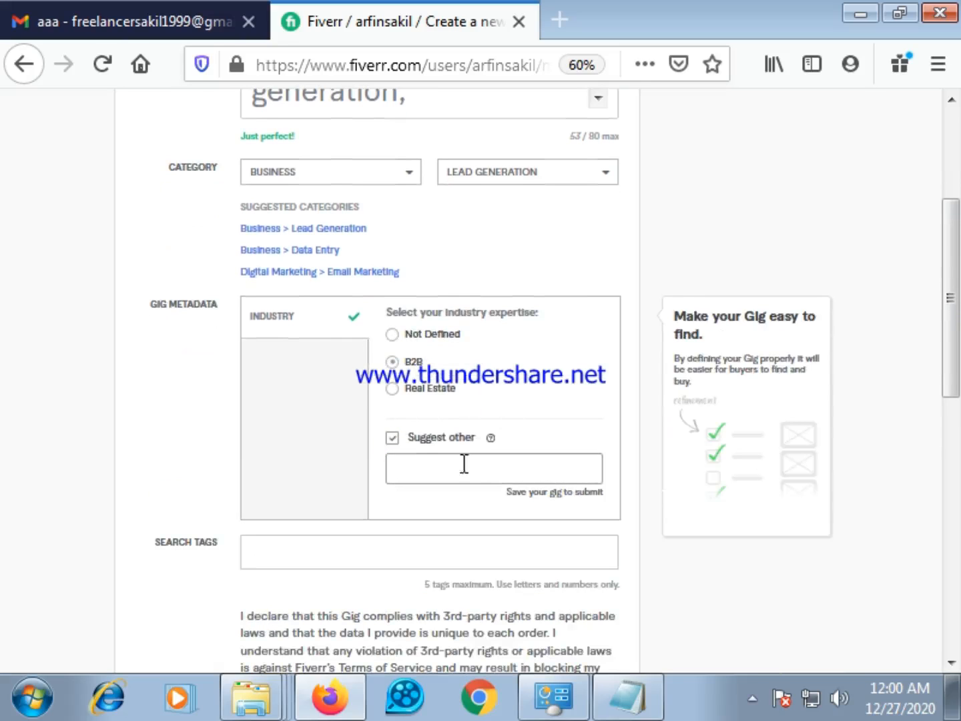
left_click(494, 471)
left_click(393, 438)
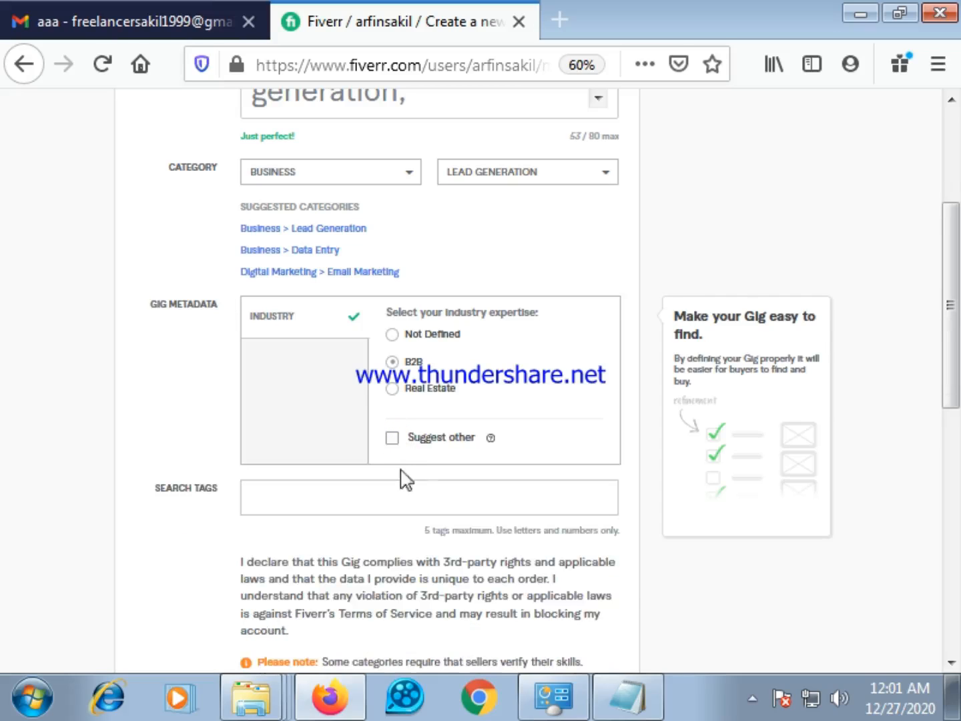
left_click(392, 437)
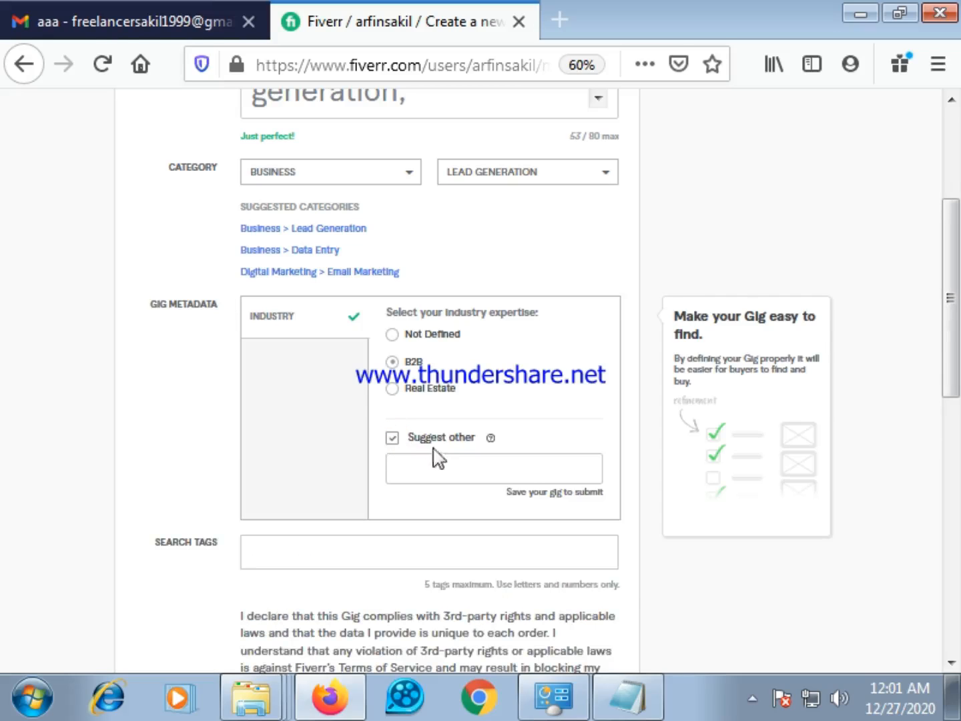
left_click(449, 472)
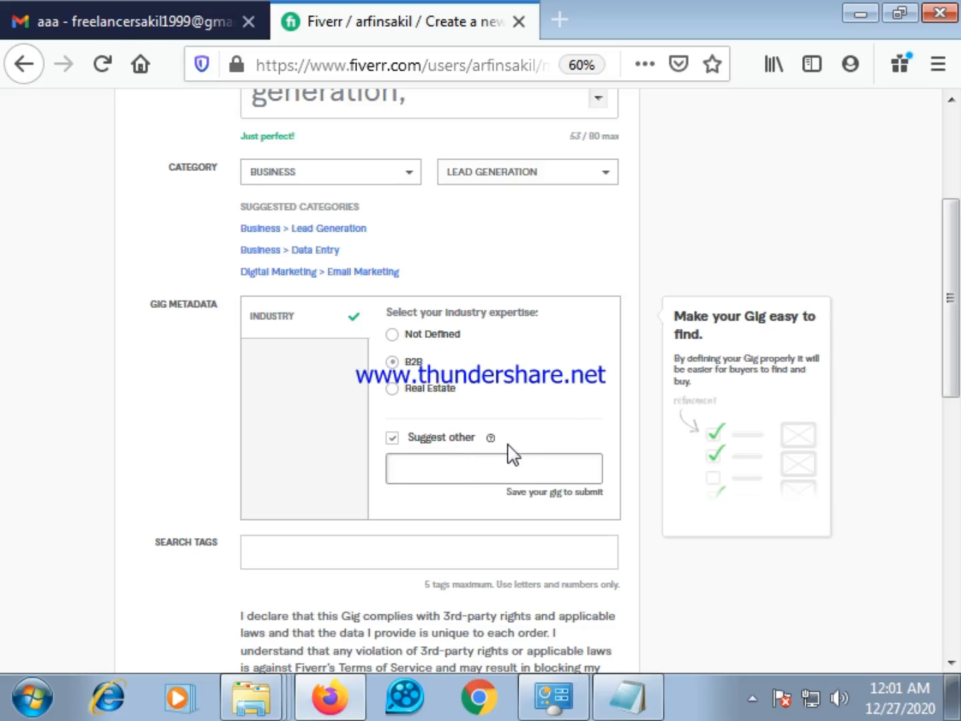
left_click(394, 436)
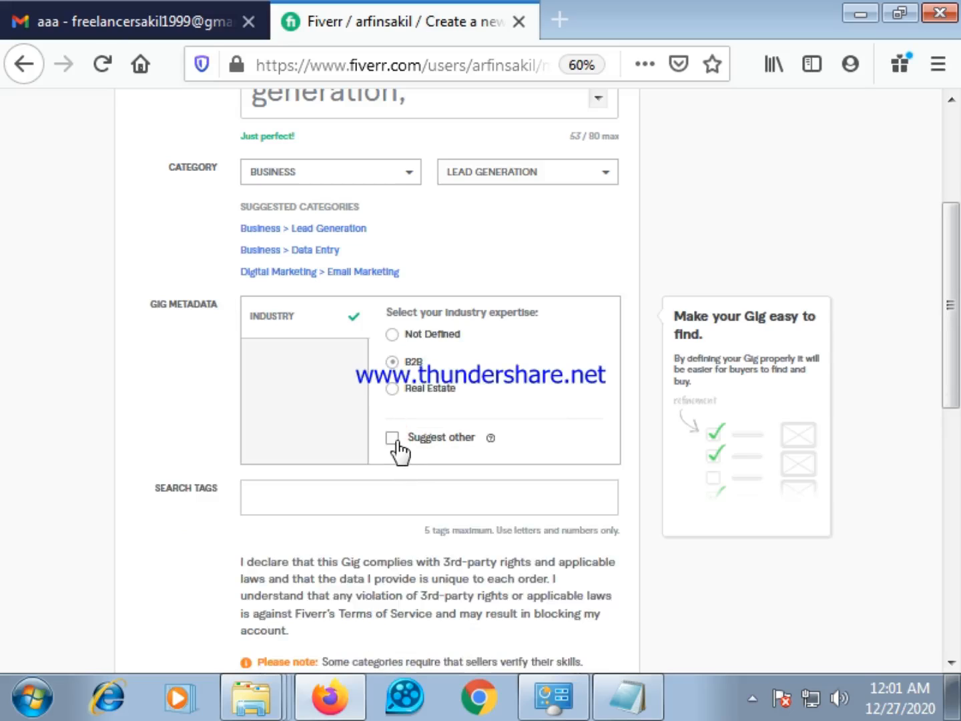
left_click(394, 441)
left_click(411, 465)
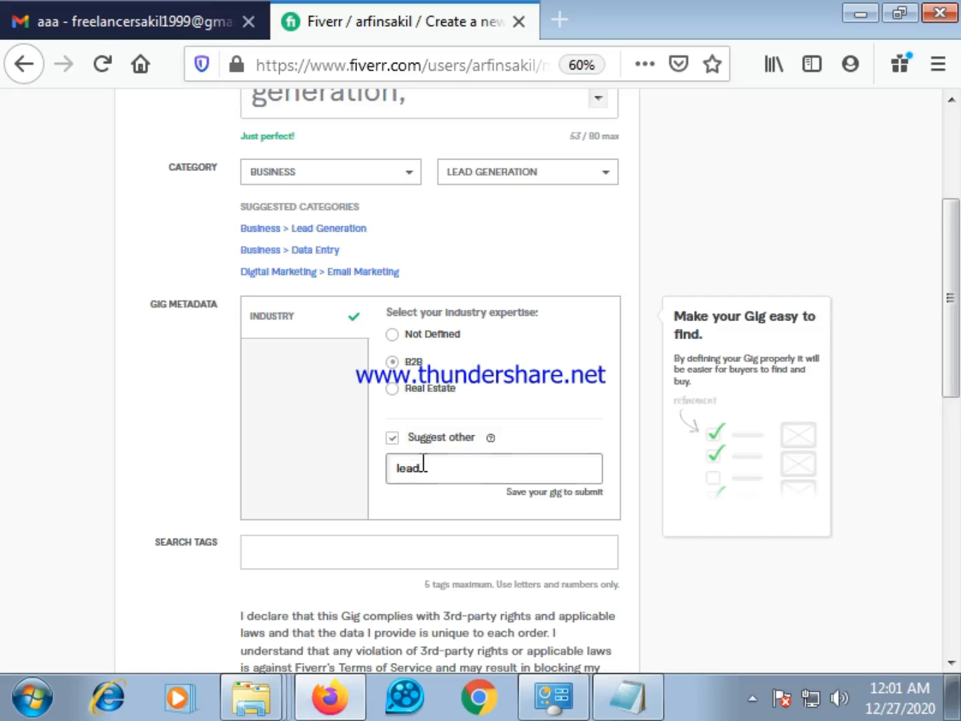
key("BackSpace")
key("BackSpace")
key("BackSpace")
key("BackSpace")
left_click(393, 441)
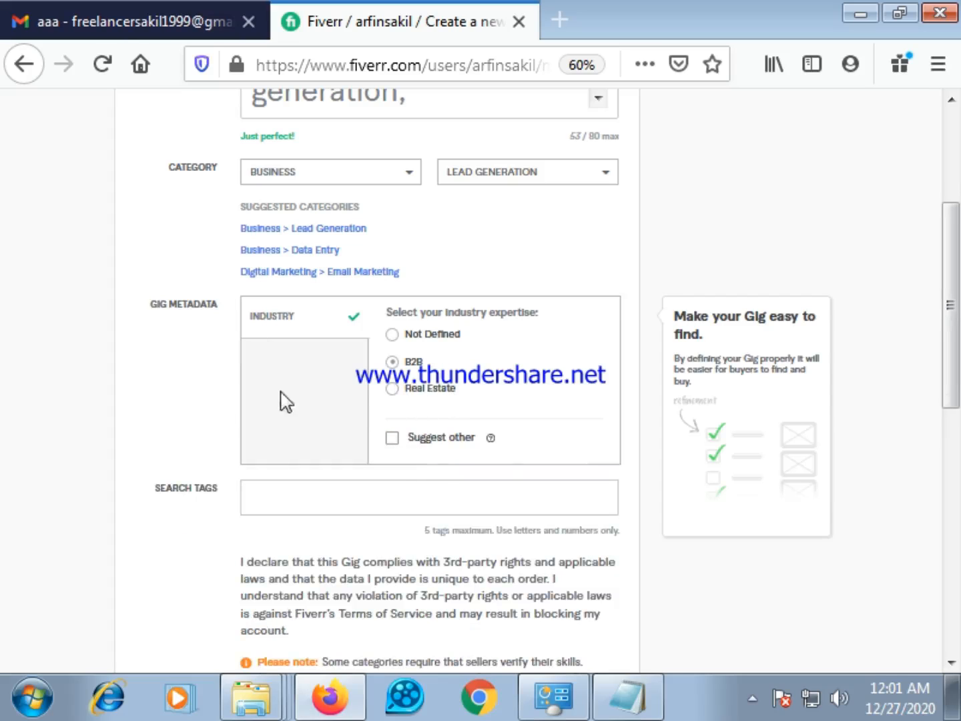
Ready the gig's Search Tags field for input and open New Text Document (2) from the desktop in a maximized Notepad window
left_click(290, 356)
scroll(234, 514, "down", 2)
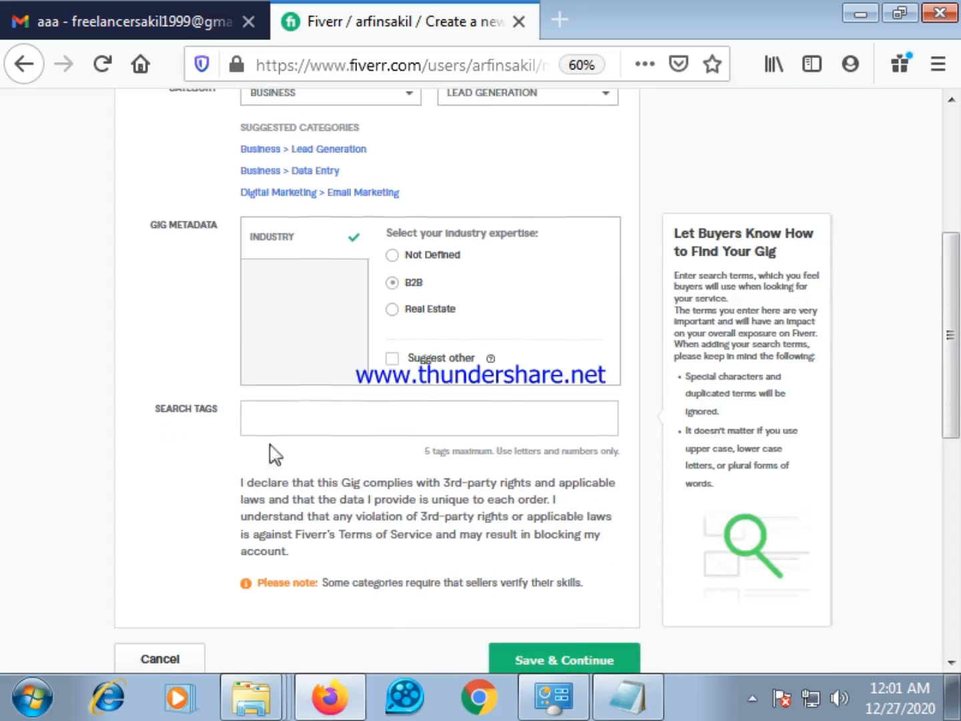
left_click(291, 430)
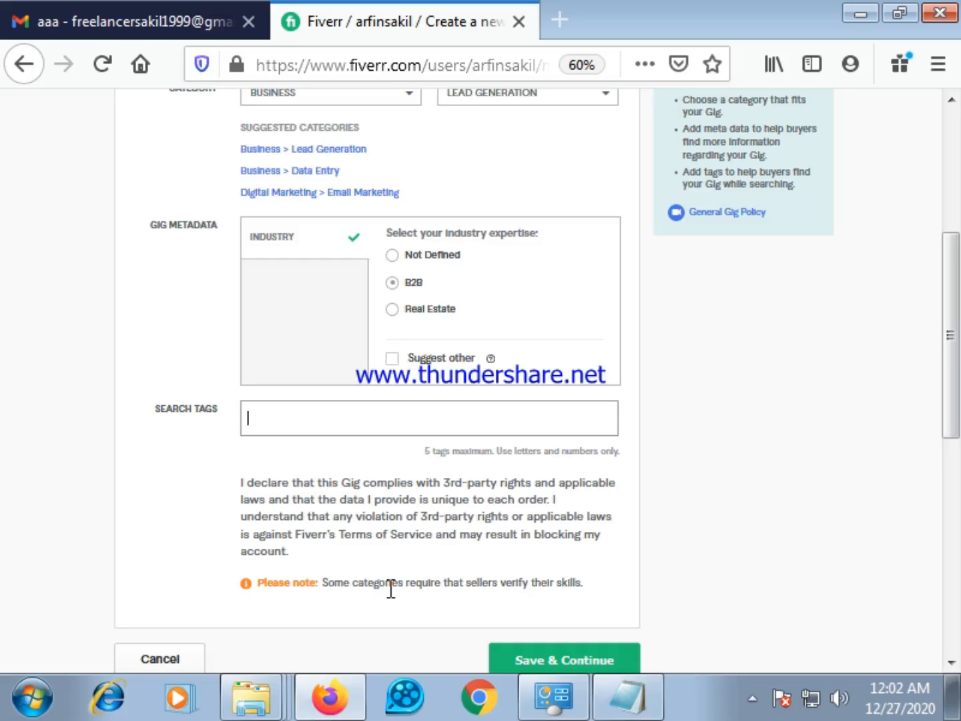
left_click(95, 8)
left_click(387, 17)
left_click(861, 14)
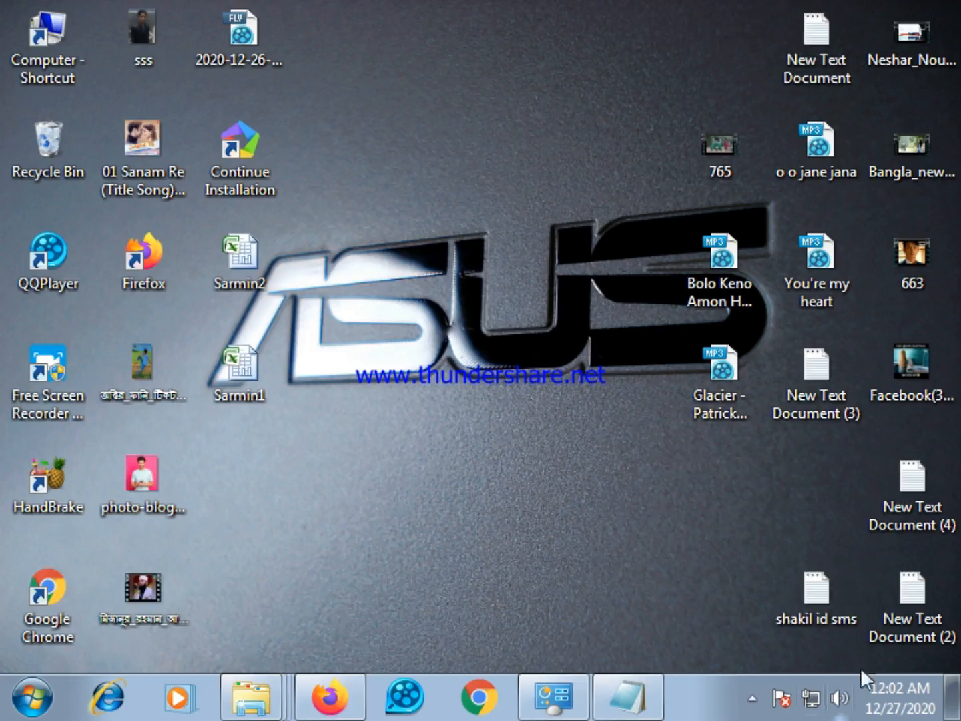
double_click(898, 639)
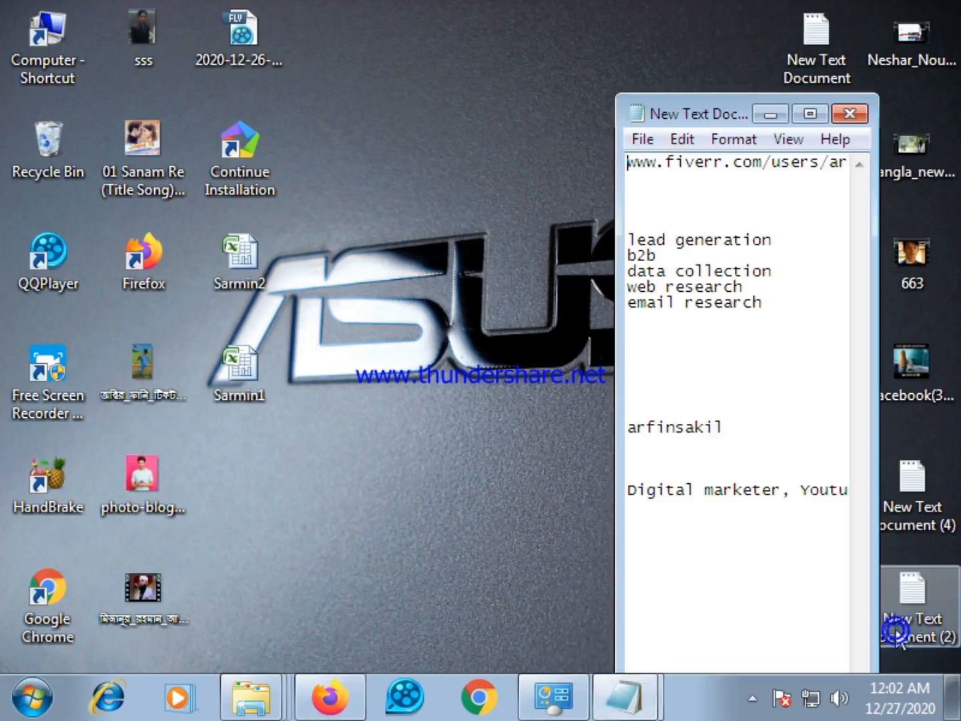
left_click(812, 113)
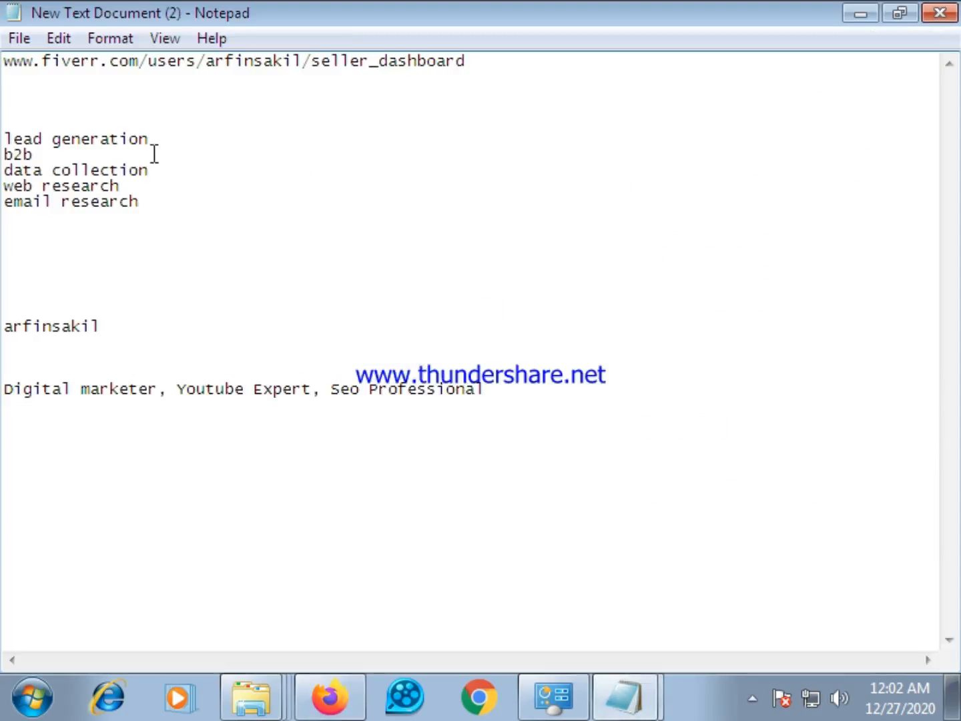
Copy the keyword "lead generation" from the Notepad keyword list and minimize Notepad
mouse_move(158, 145)
left_mouse_down()
mouse_move(5, 137)
mouse_move(147, 133)
left_mouse_up()
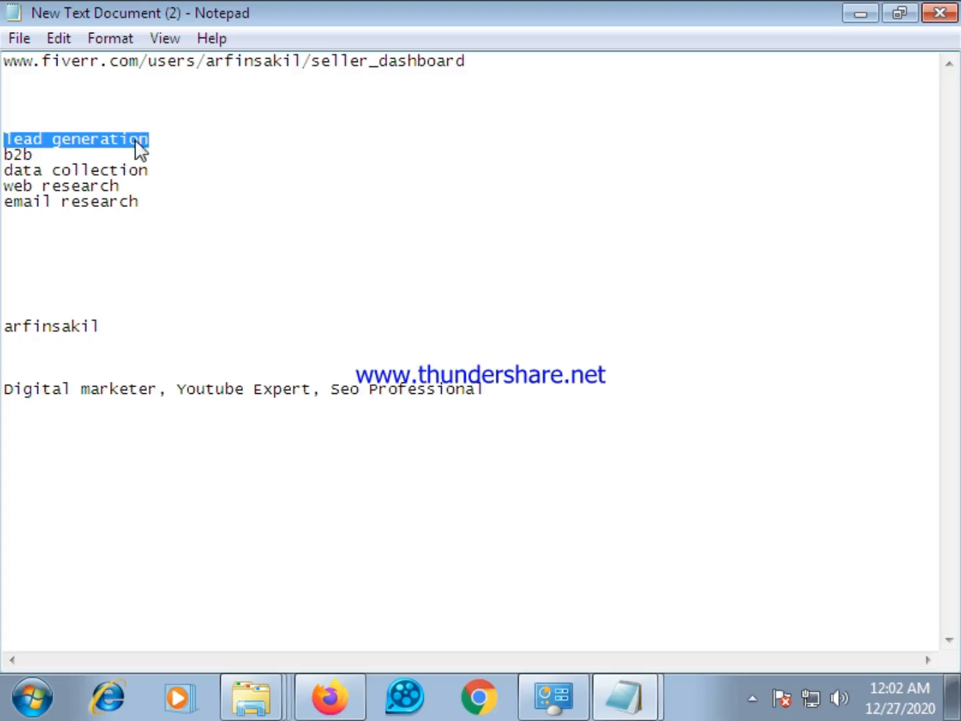
right_click(136, 142)
left_click(202, 216)
left_click(861, 13)
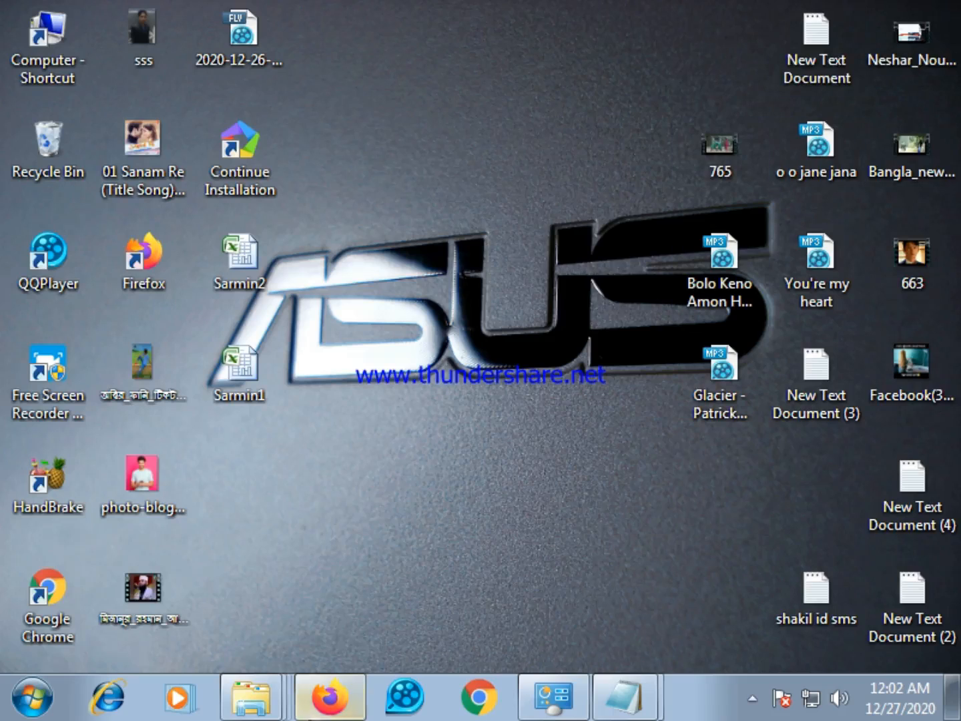
Reopen New Text Document (2) from the desktop, shift its Notepad window sideways and switch to Firefox
double_click(917, 622)
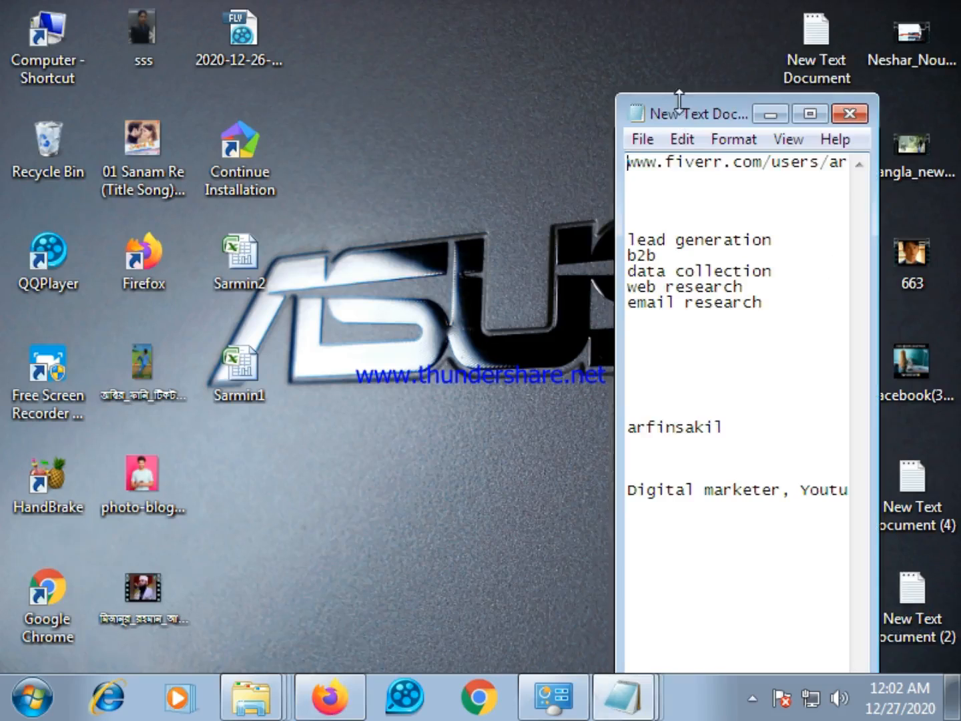
left_click_drag(678, 100, 718, 104)
left_click(345, 709)
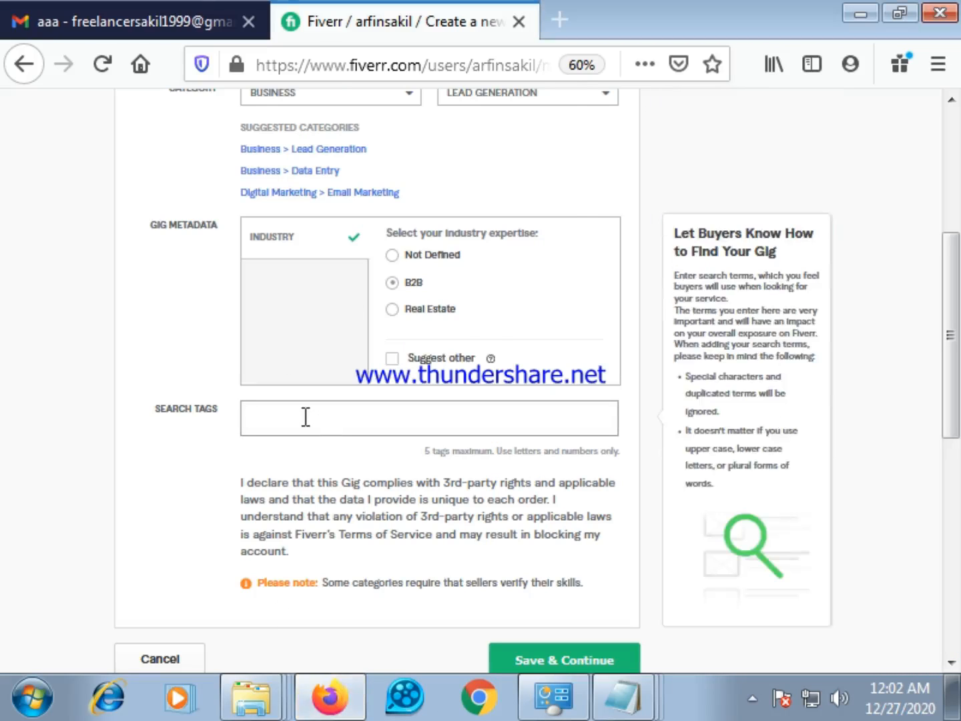
Try to paste the copied keyword into the gig's Search Tags field
right_click(305, 416)
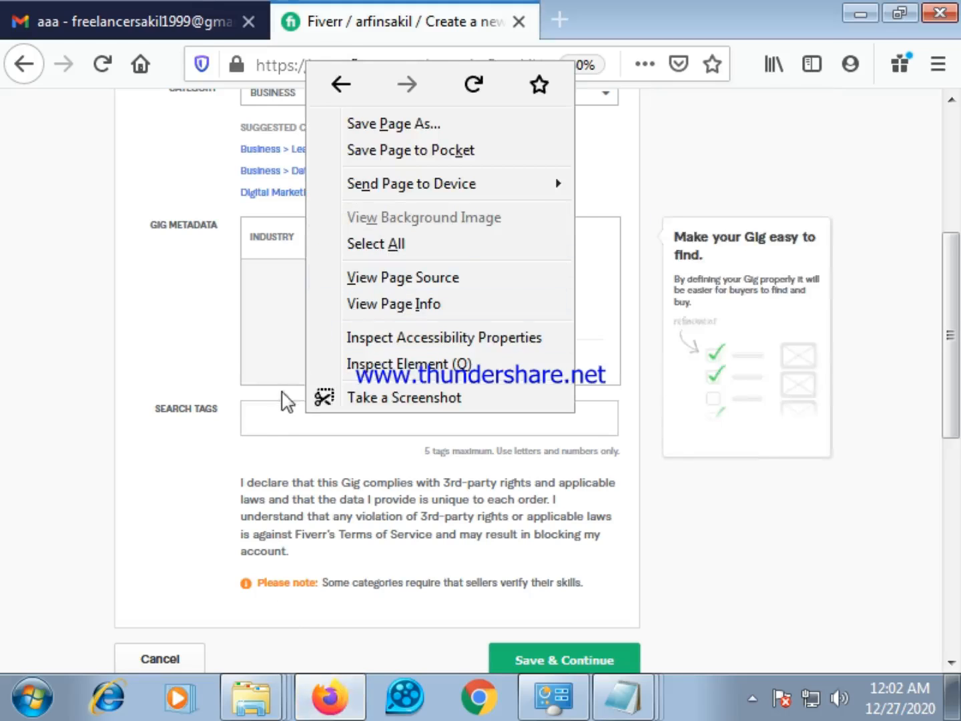
left_click(266, 418)
right_click(267, 421)
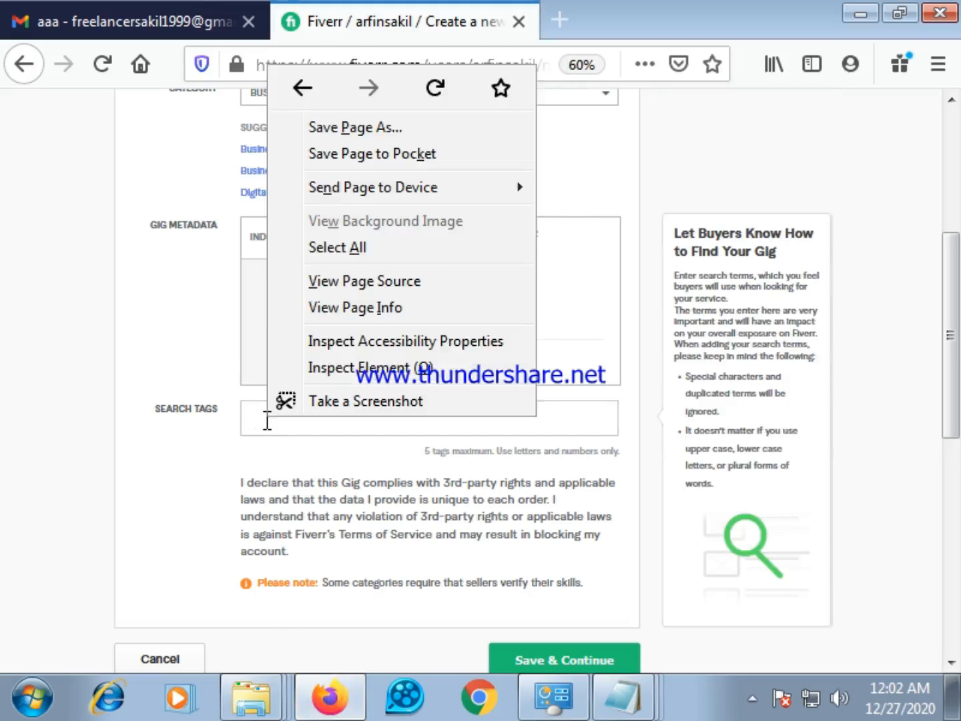
left_click(267, 421)
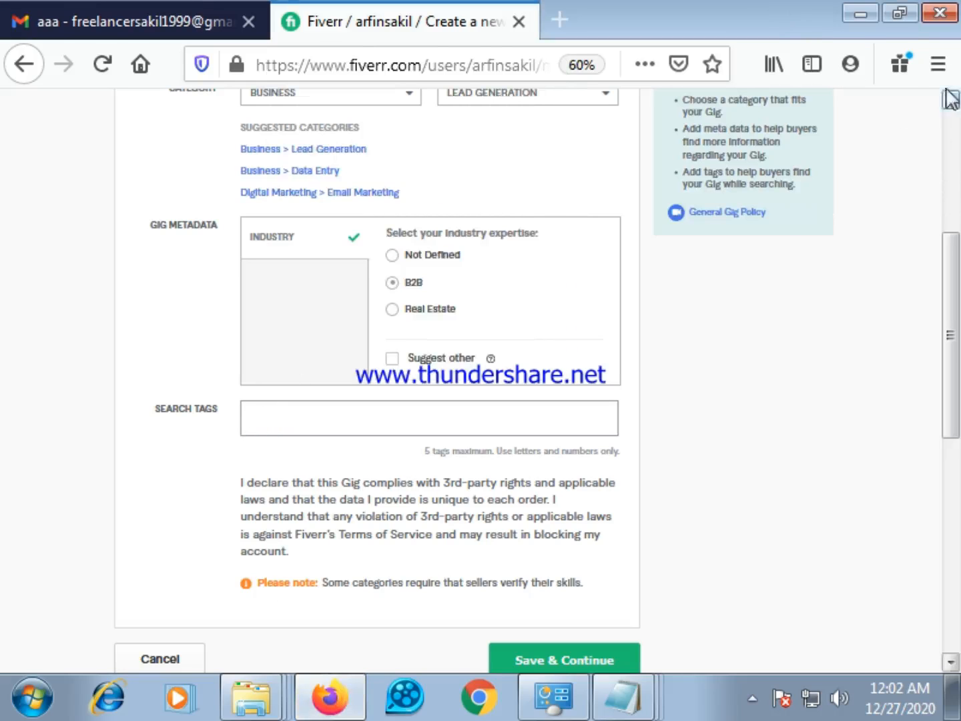
Restore the Firefox window to a smaller size and place it beside the Notepad keyword list
left_click(908, 10)
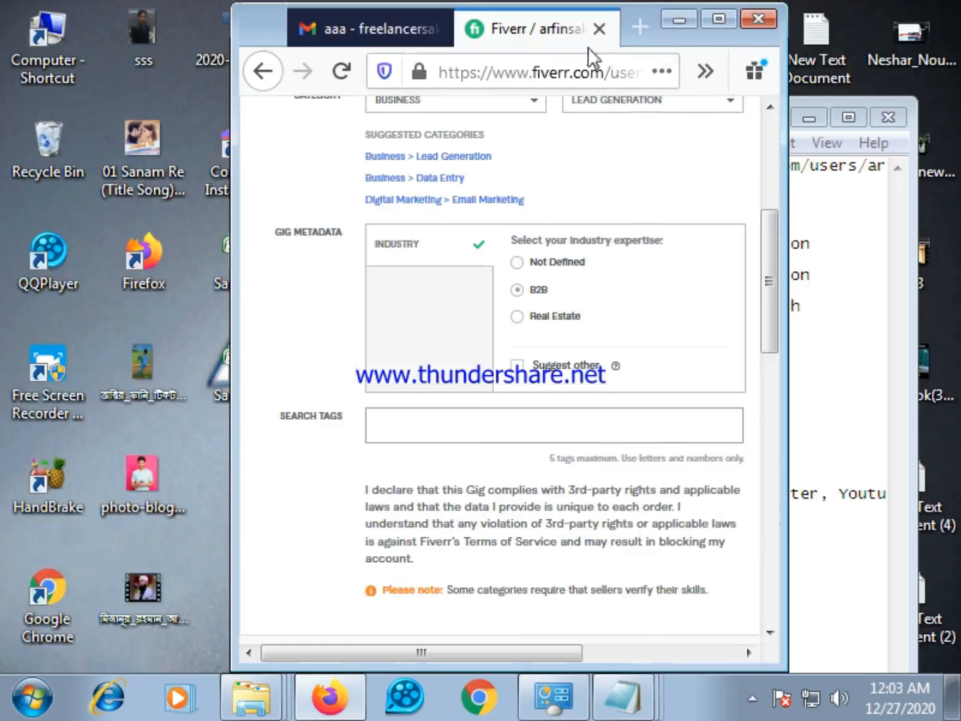
left_click_drag(271, 21, 133, 30)
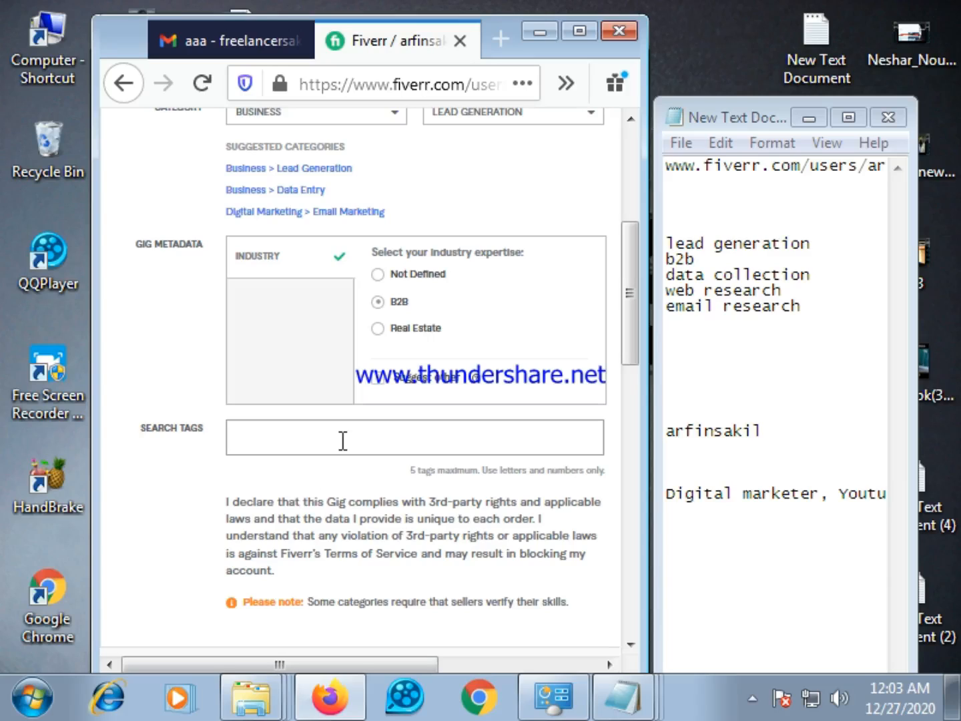
Add "Lead generation" as the first search tag of the gig
type("l")
type("e")
type("s")
key("BackSpace")
type("ad")
type("generation")
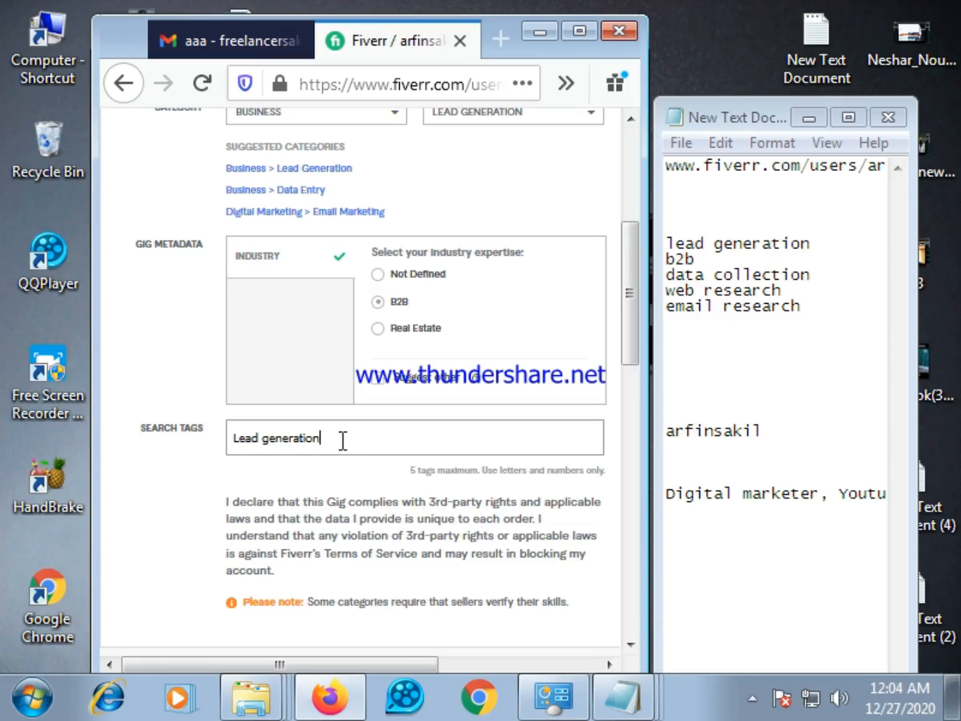
key("Return")
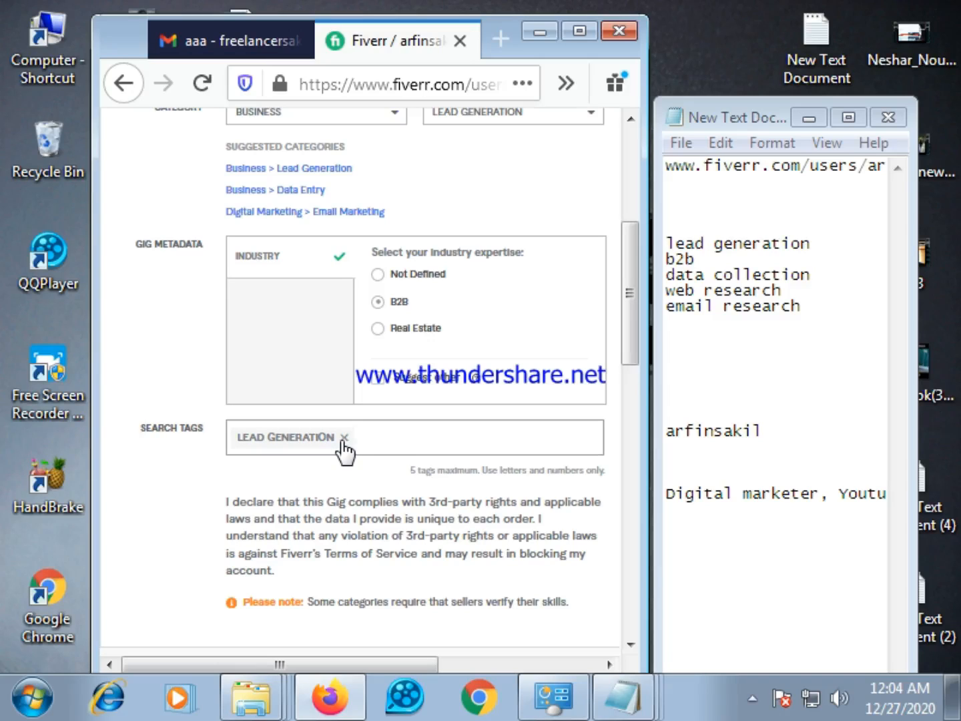
Add the suggested search tags "b2b" and "data collection" to the gig
type("b2")
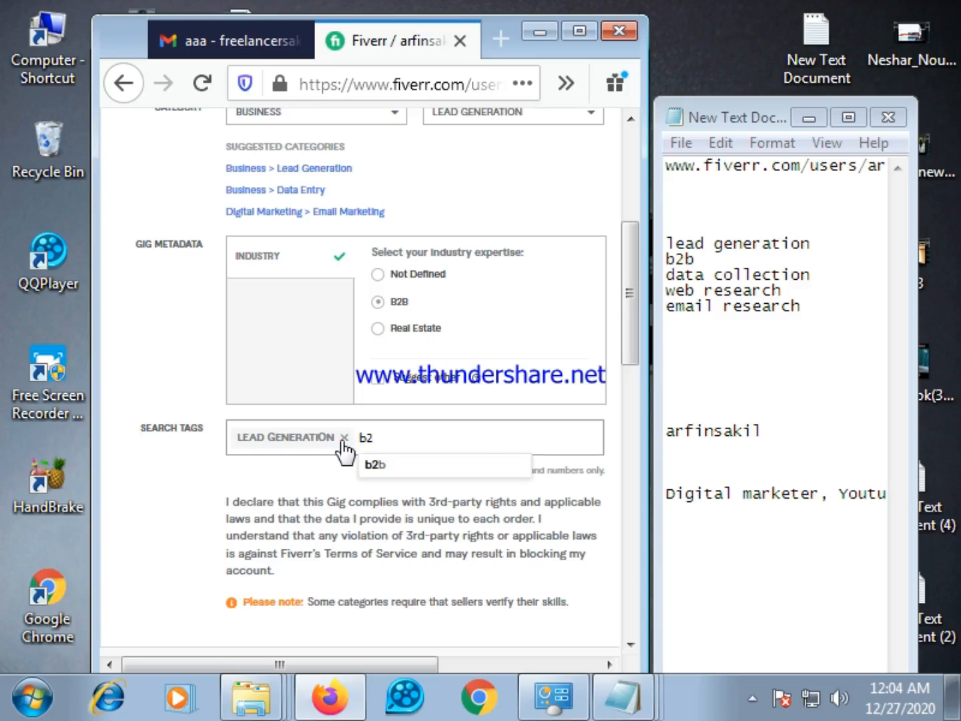
left_click(384, 469)
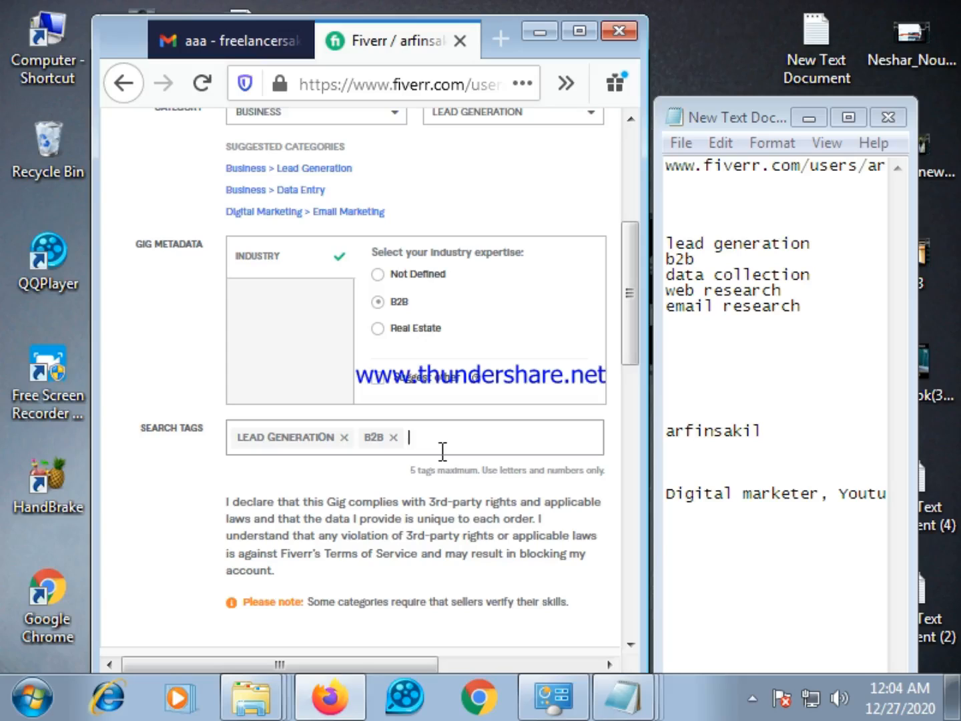
type("dat")
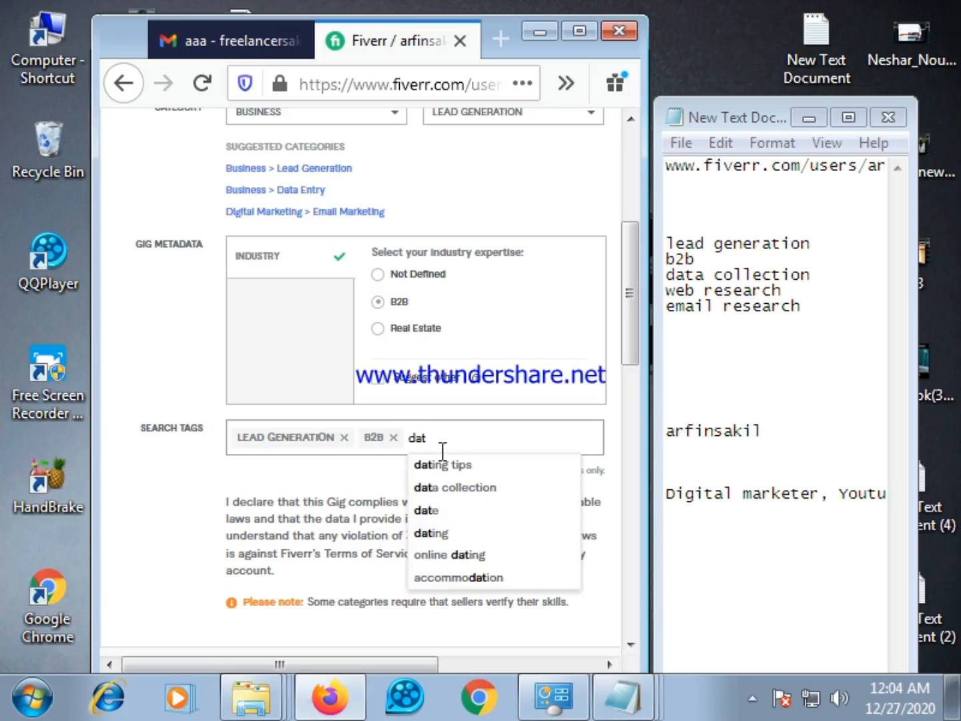
type("a")
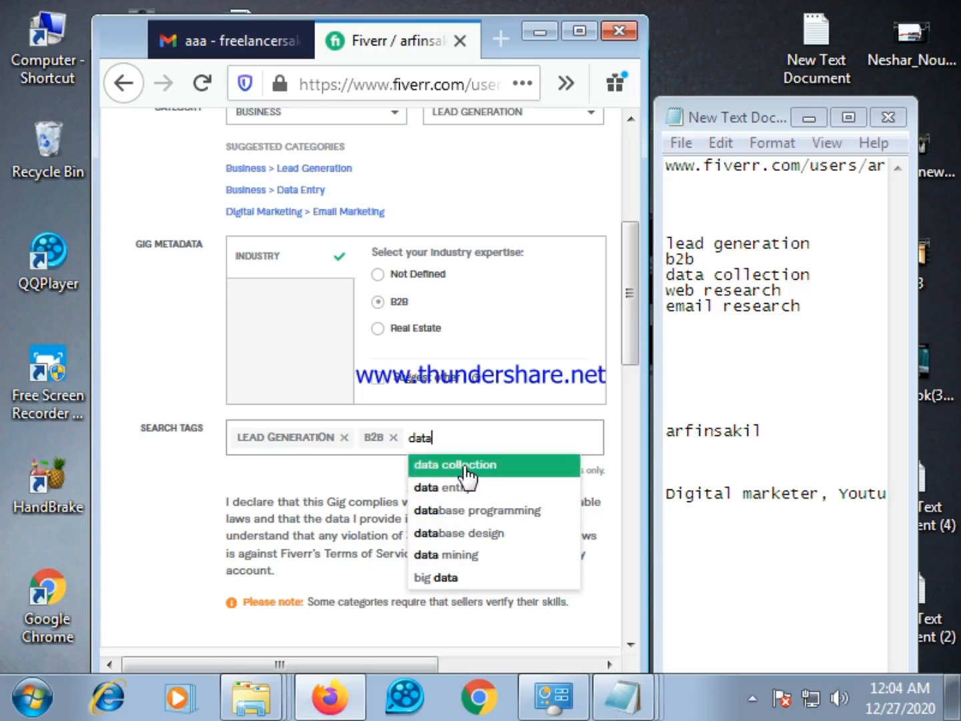
left_click(466, 467)
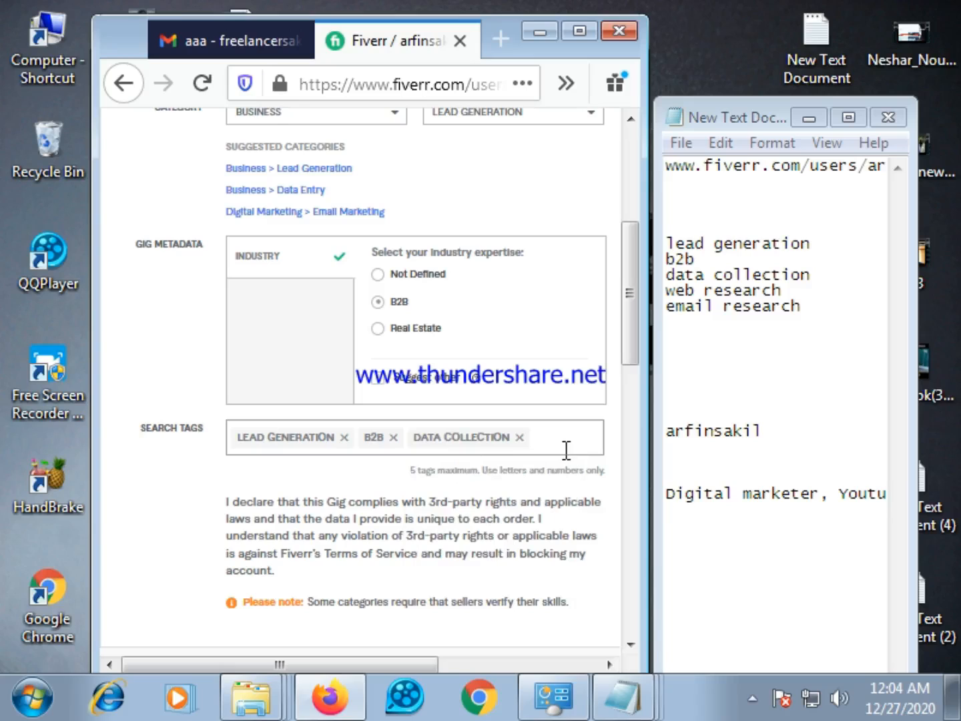
Add "web research" as the fourth search tag of the gig
type("we")
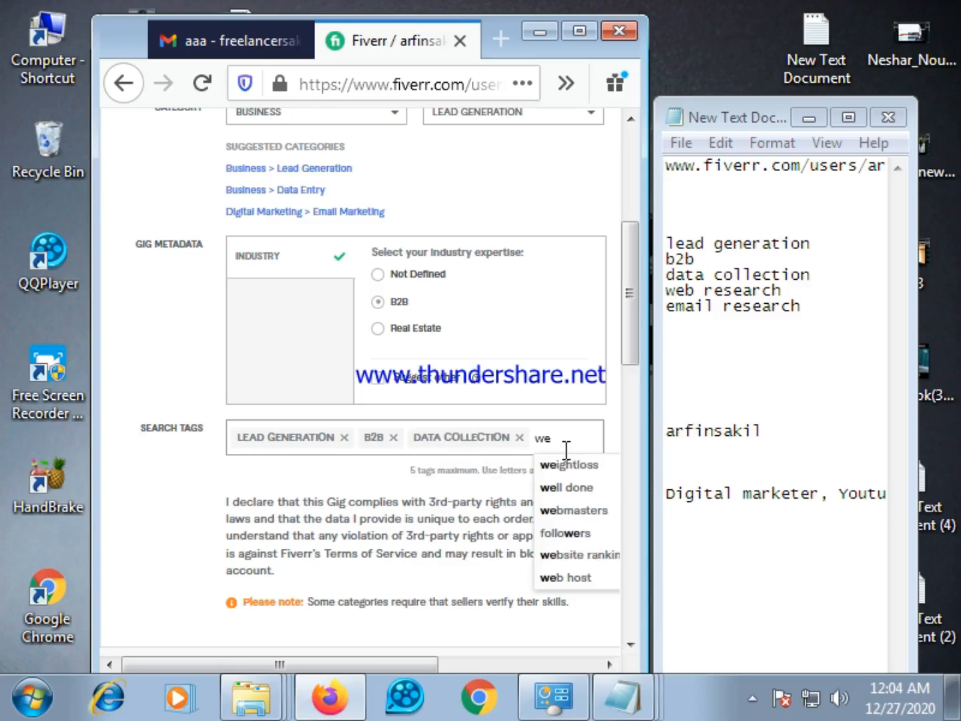
type("b")
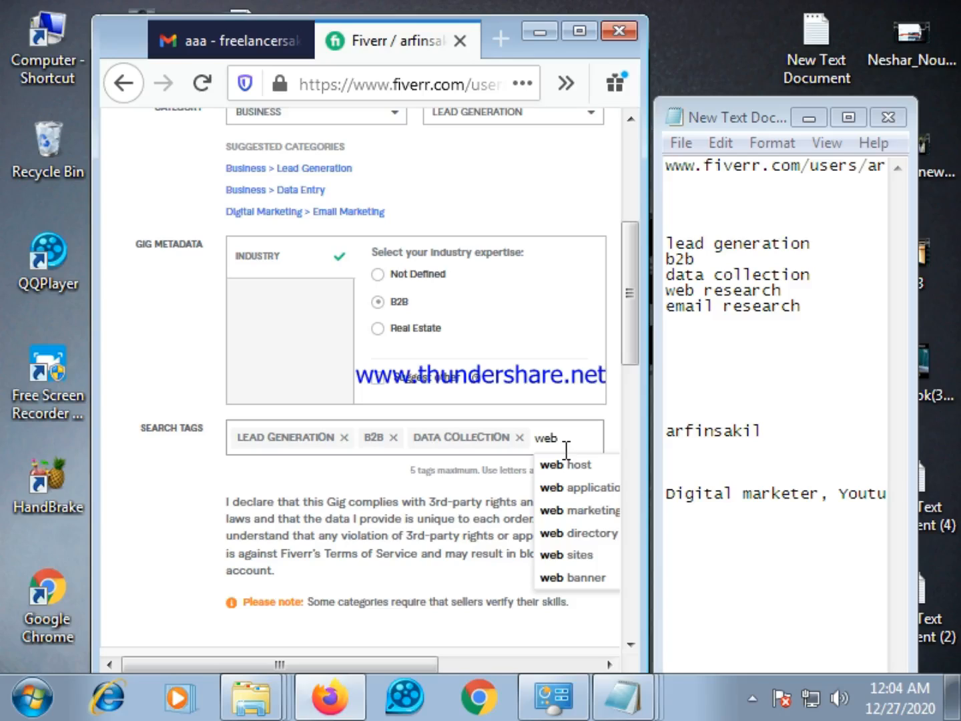
type("r")
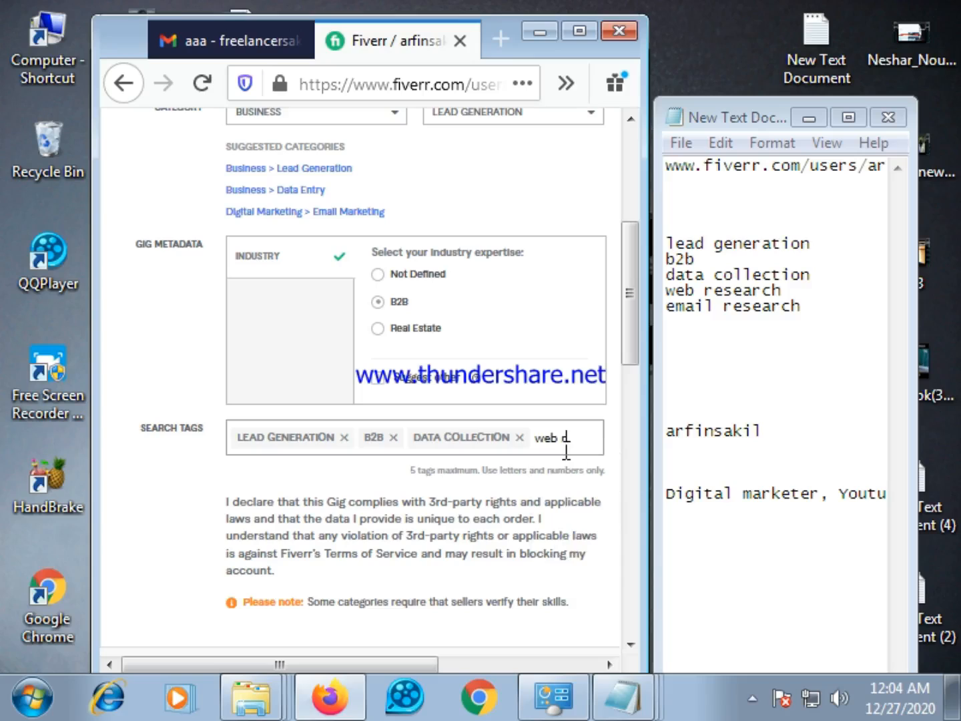
key("BackSpace")
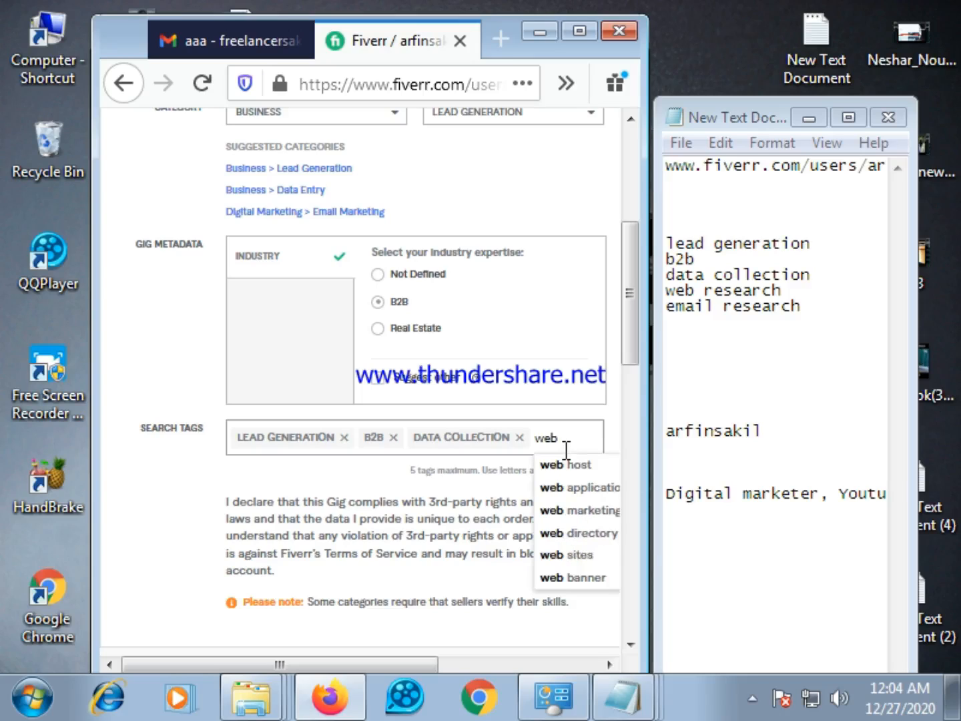
type("d")
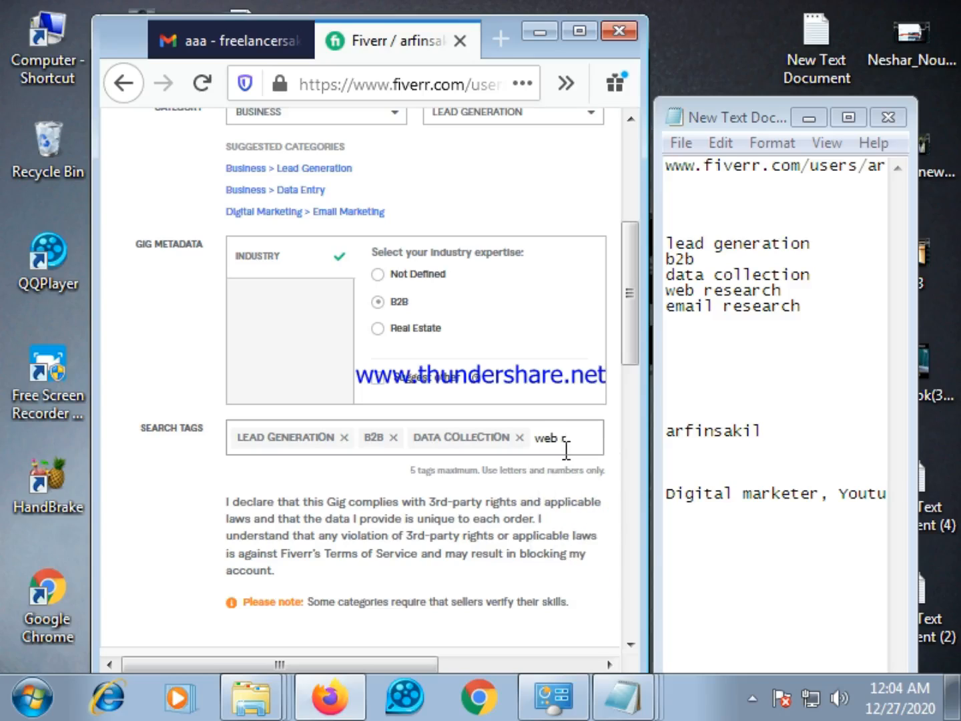
type("esea")
type("rch")
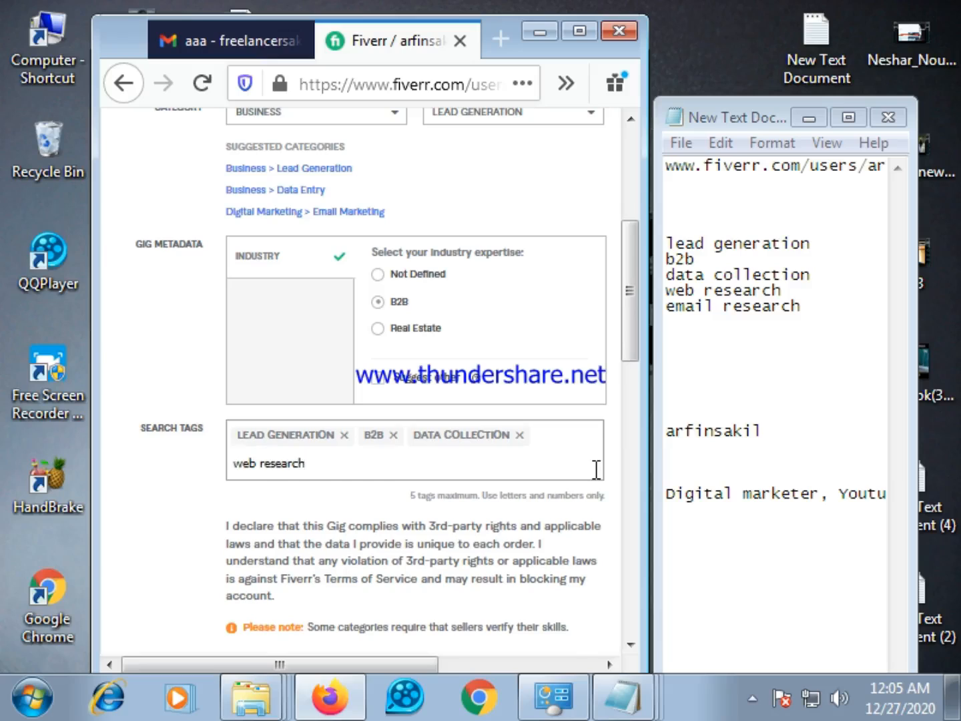
key("Return")
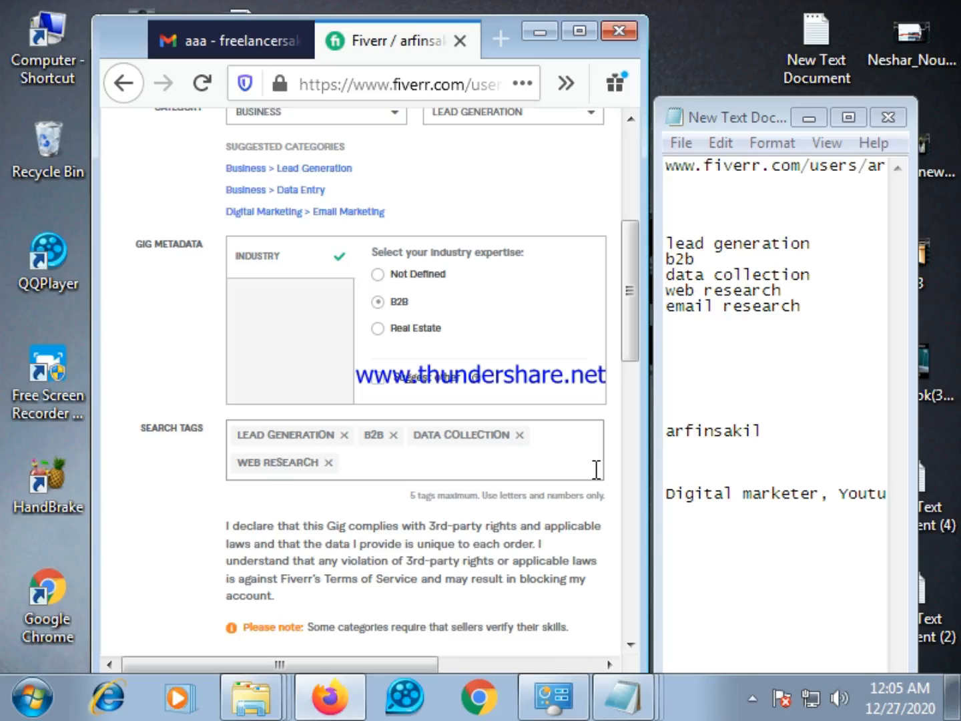
Add "email research" as the fifth search tag of the gig
type("ema")
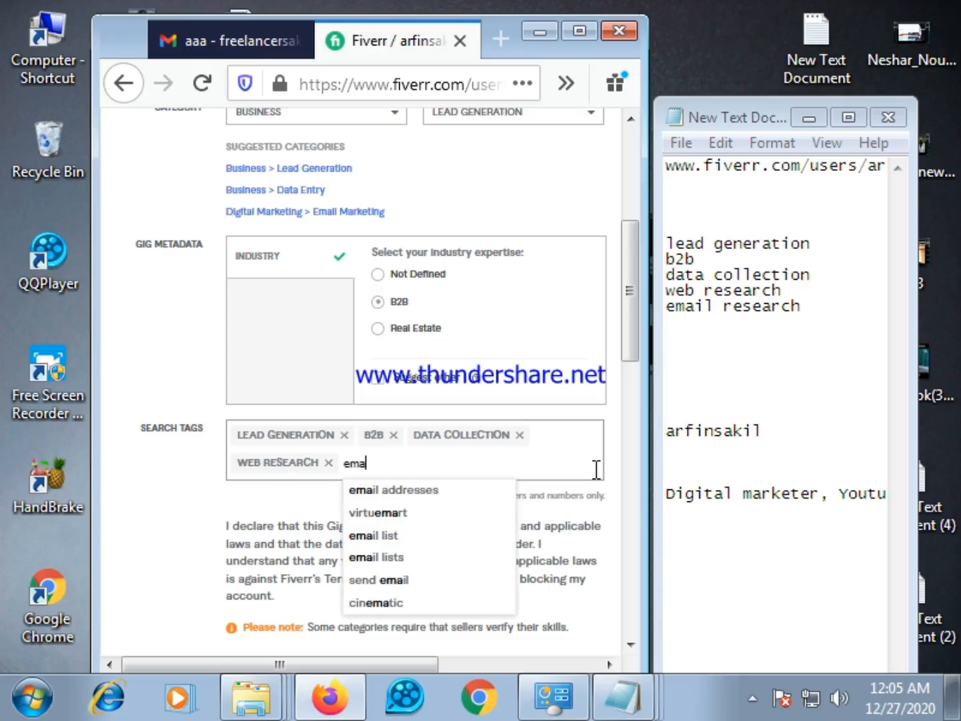
type("il")
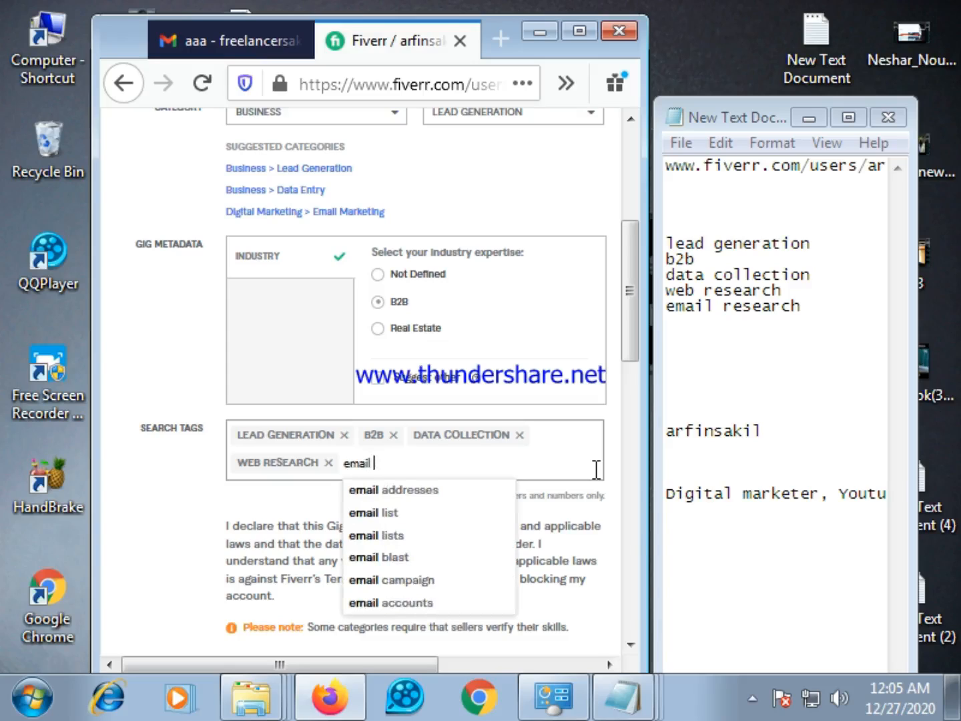
type(" r")
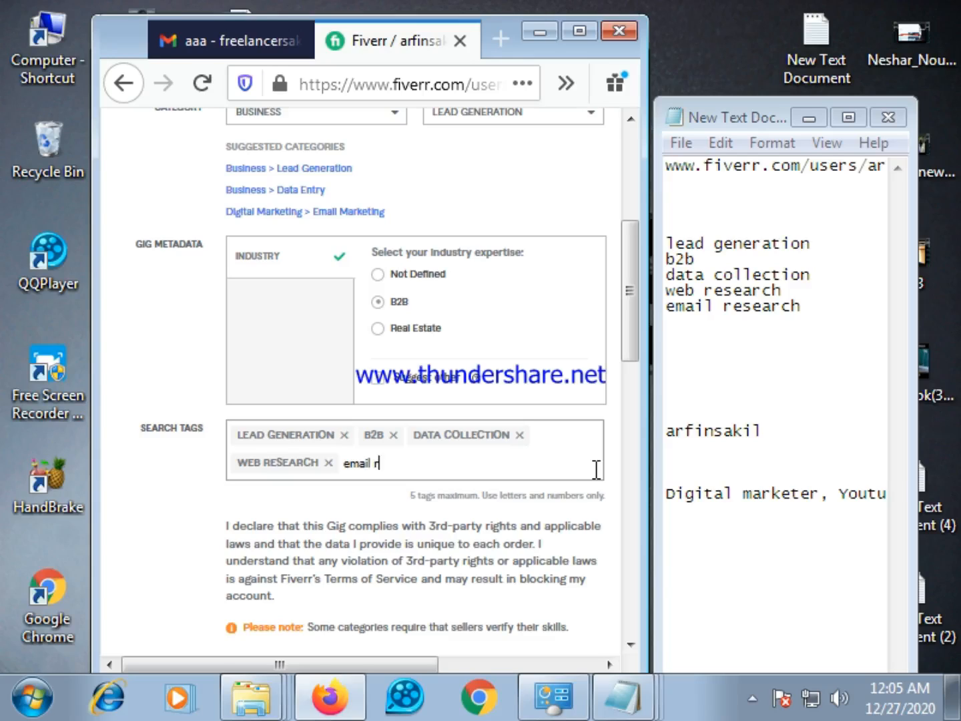
type("esearch")
key("Return")
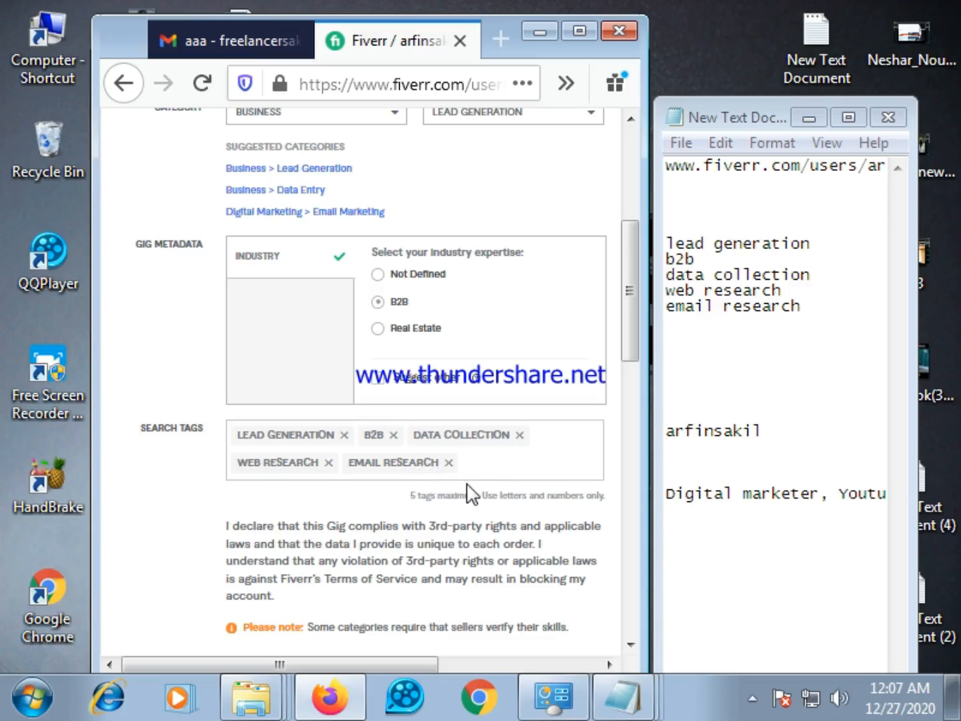
Review the completed gig overview, then save it and continue to the Pricing stage
scroll(467, 487, "down", 2)
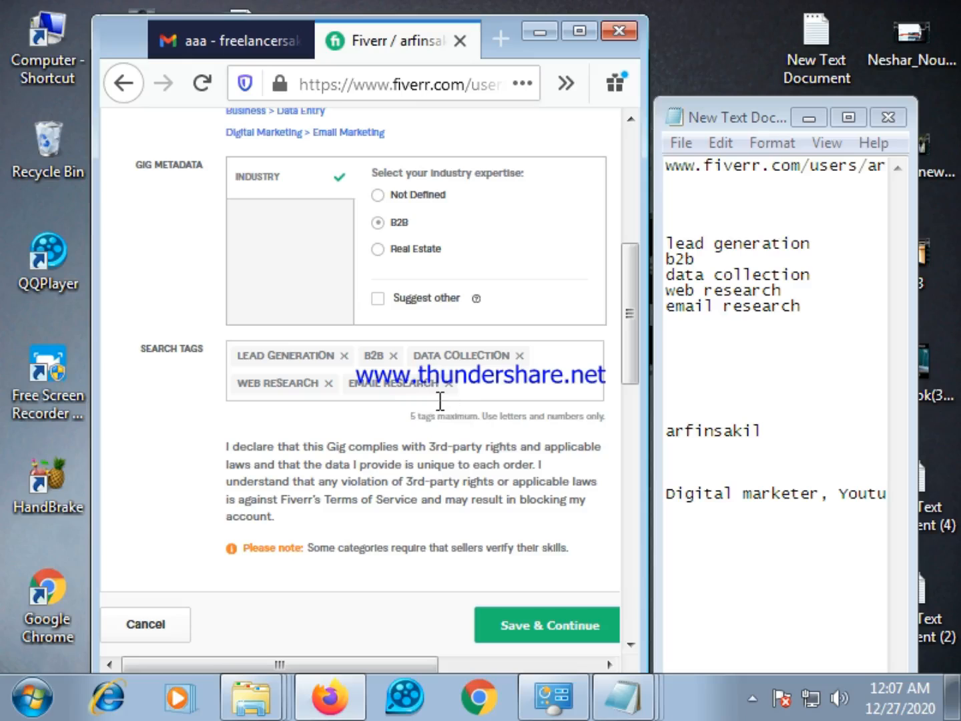
scroll(453, 417, "down", 4)
scroll(456, 437, "up", 3)
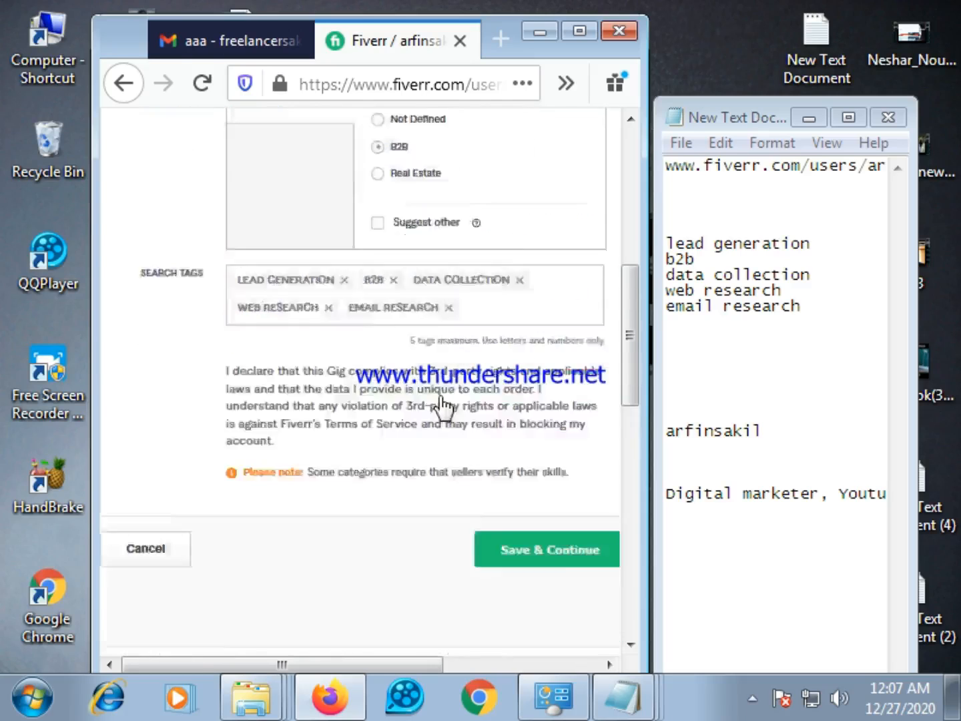
scroll(447, 400, "up", 6)
scroll(353, 444, "down", 3)
scroll(353, 444, "up", 5)
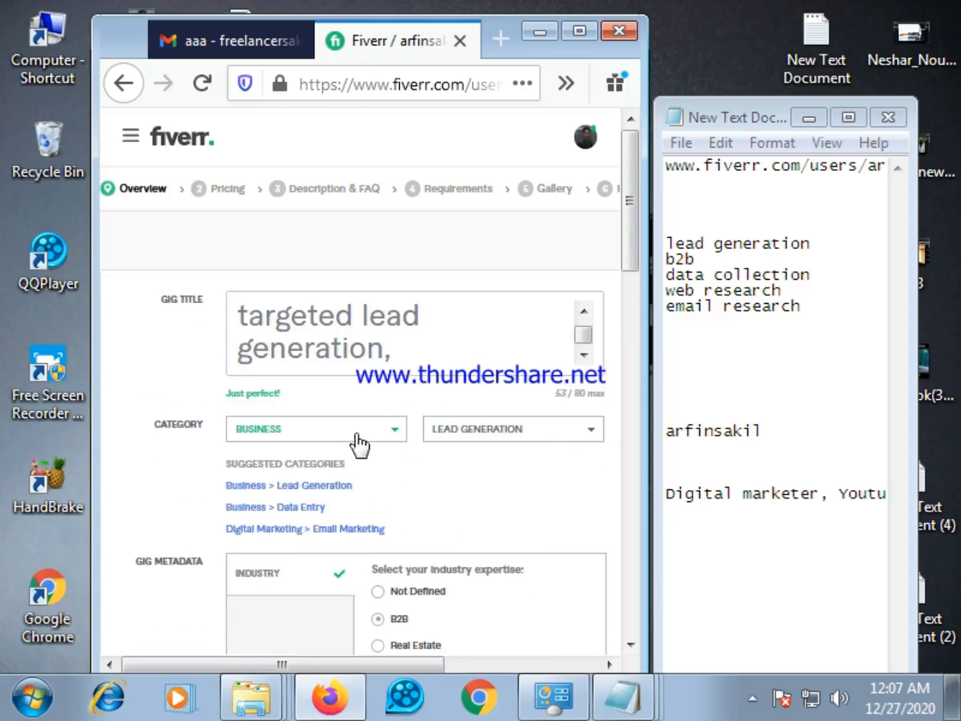
scroll(321, 433, "down", 2)
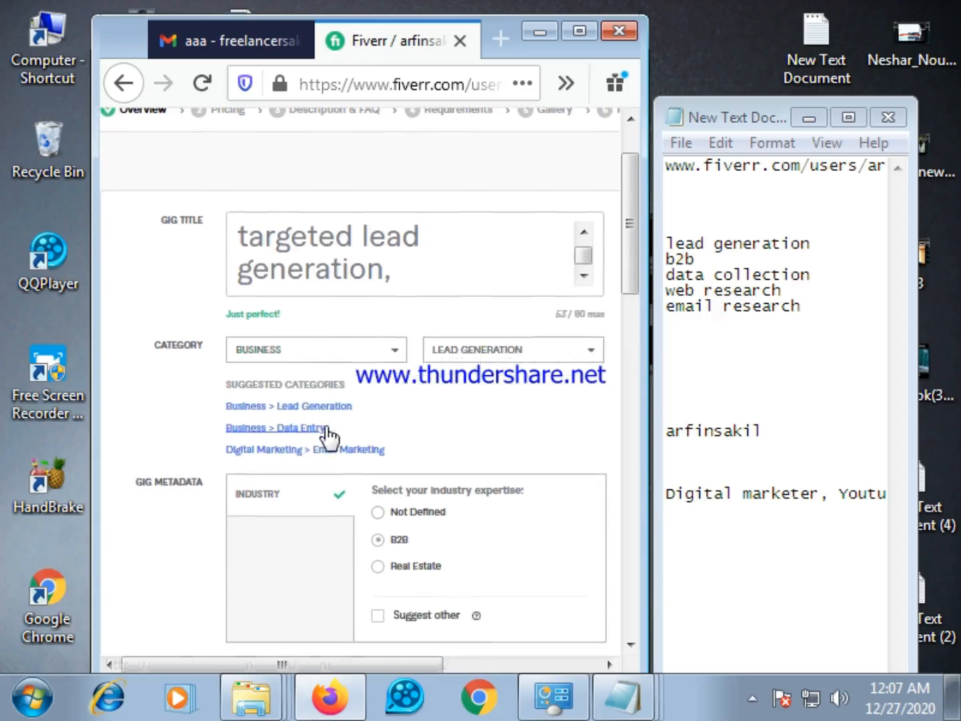
scroll(330, 441, "down", 10)
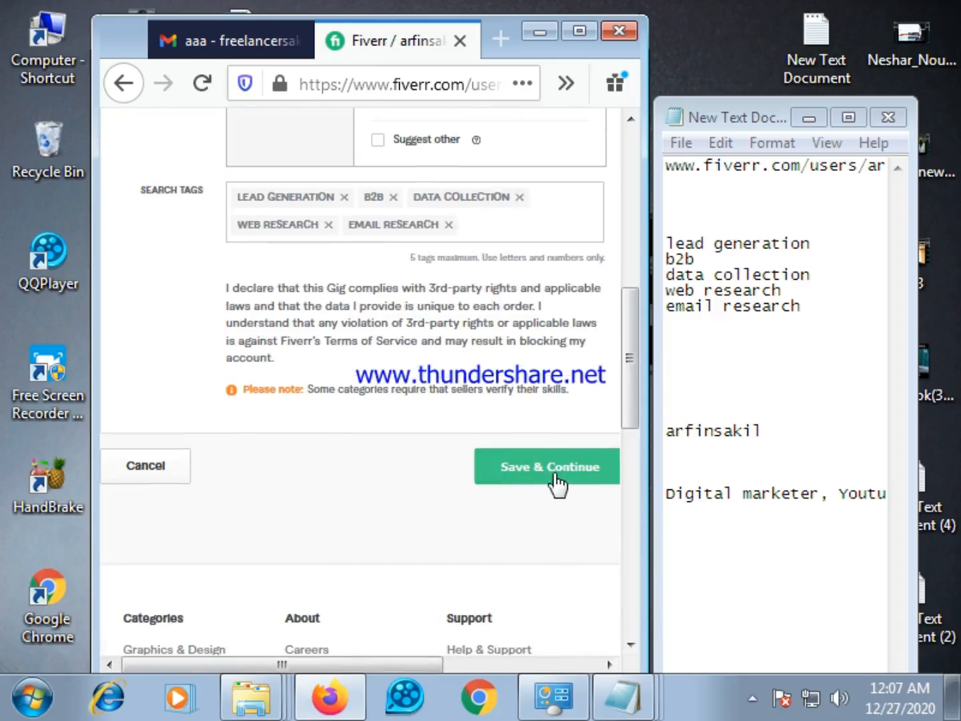
left_click(556, 475)
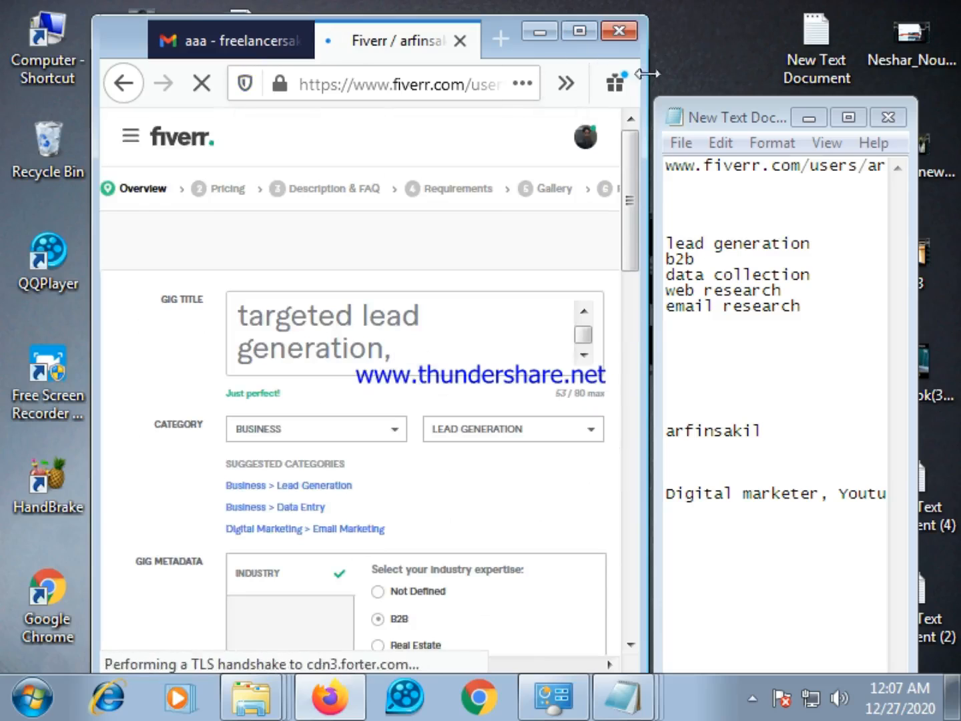
Close the Notepad keyword document and maximize Firefox to view the Scope & Pricing page
left_click(888, 117)
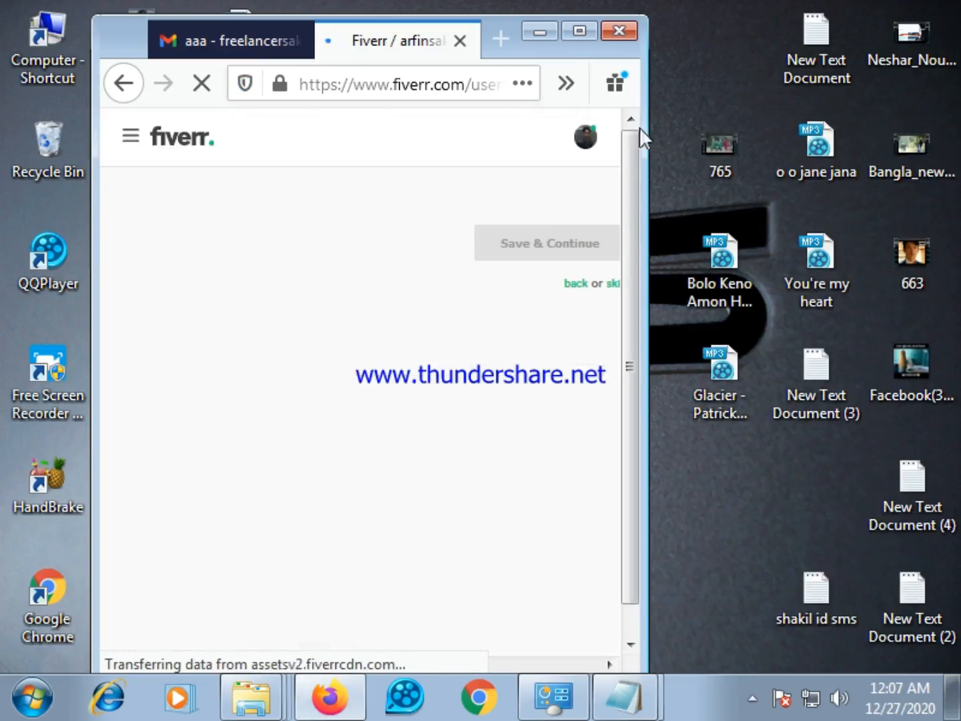
left_click(578, 32)
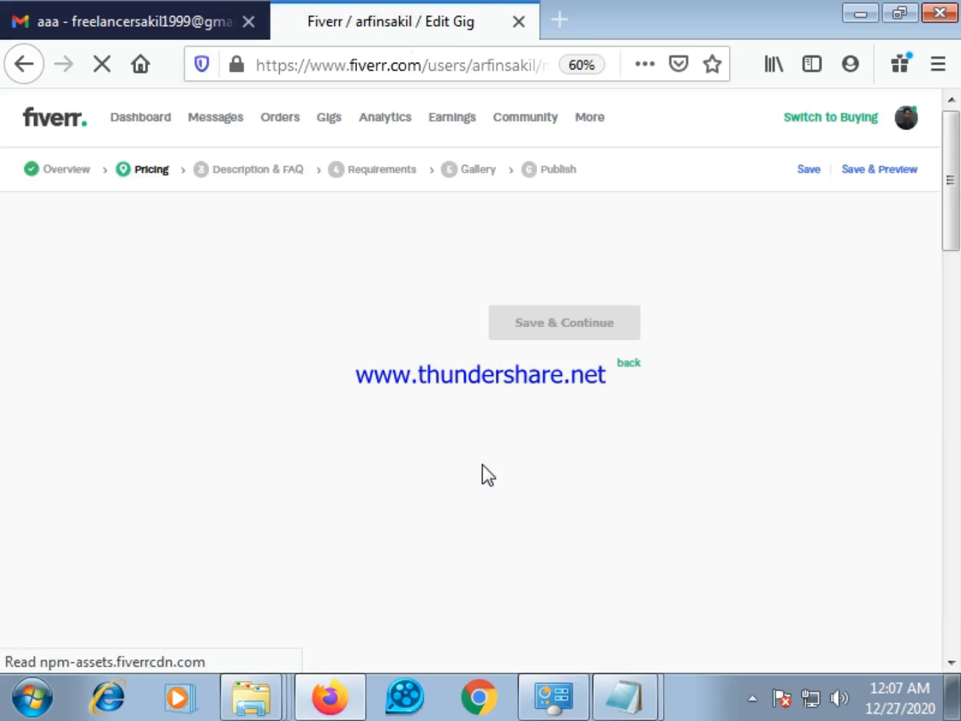
scroll(463, 421, "down", 2)
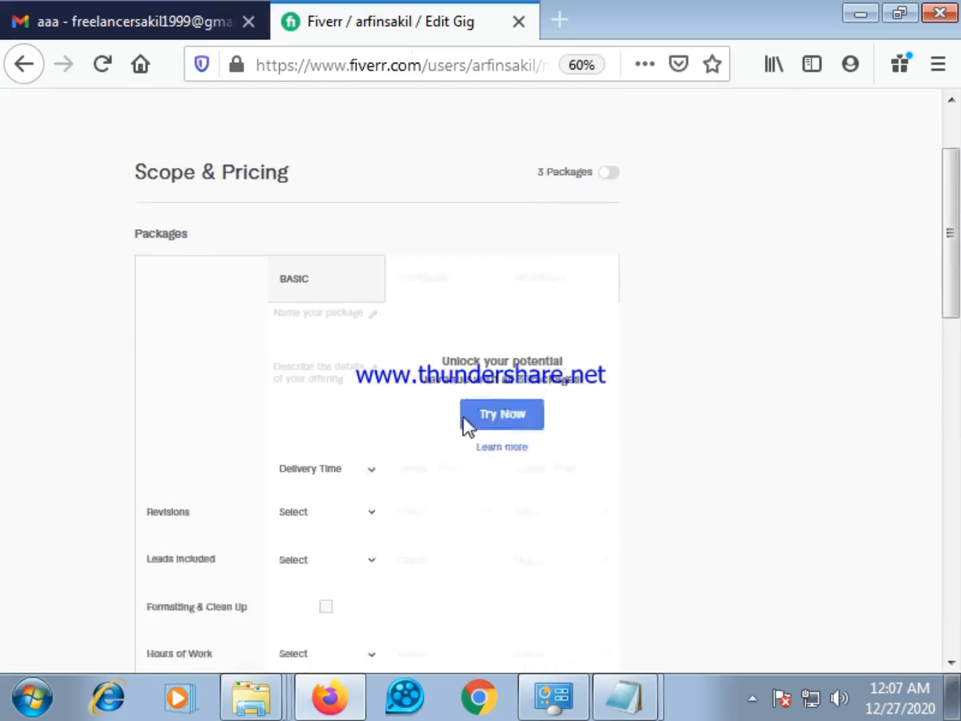
scroll(422, 445, "up", 2)
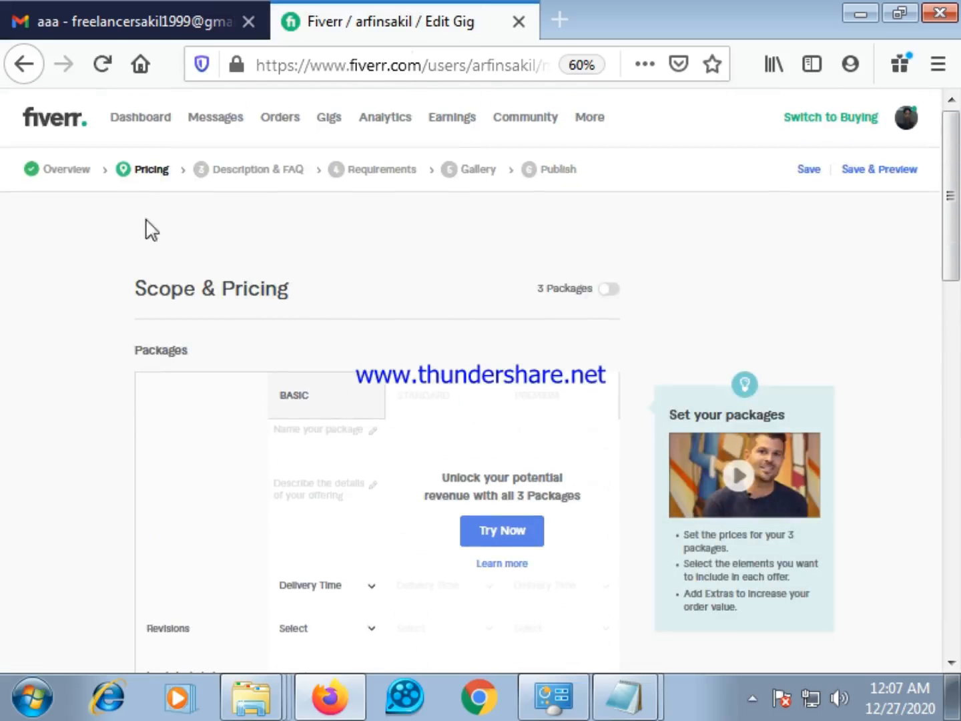
Enable all three gig packages (Basic, Standard and Premium) and dismiss the Gig Packages introduction
scroll(375, 326, "down", 3)
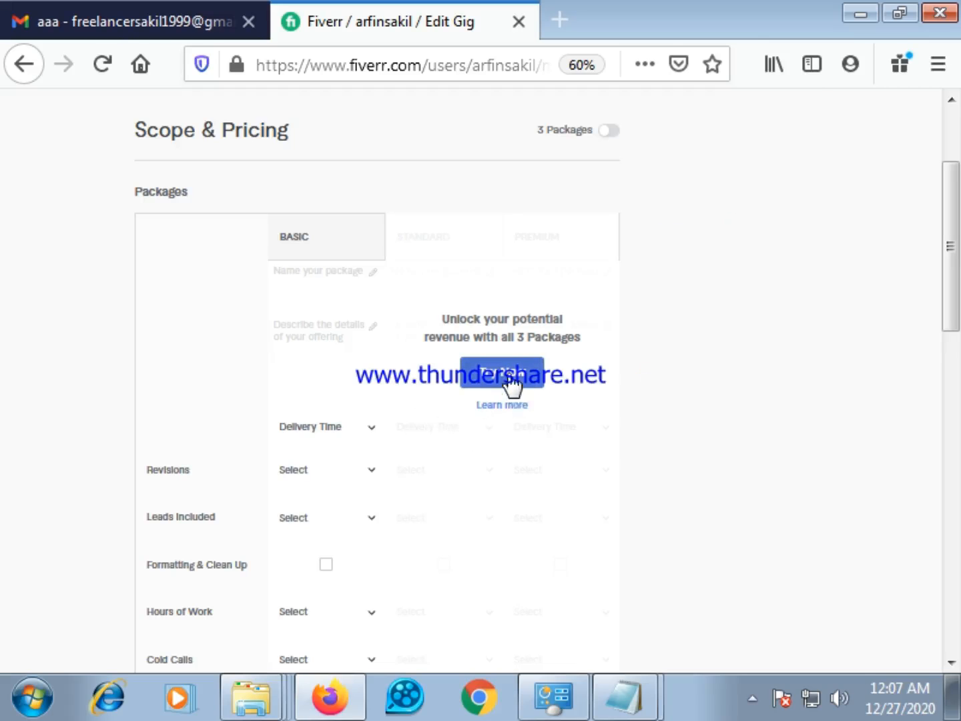
left_click(508, 404)
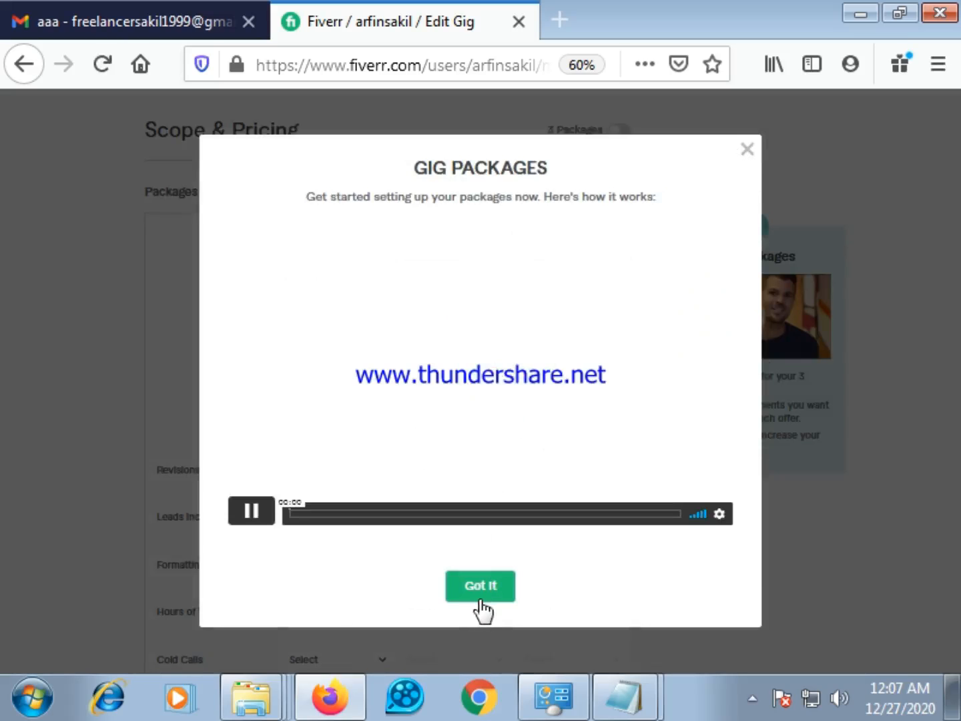
left_click(745, 151)
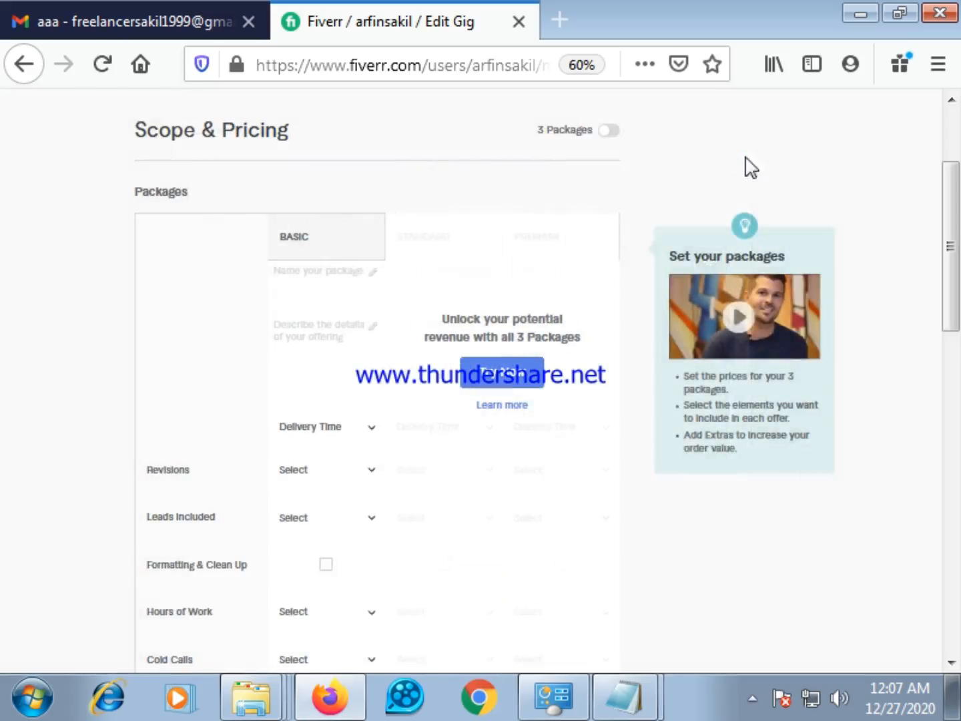
left_click(523, 382)
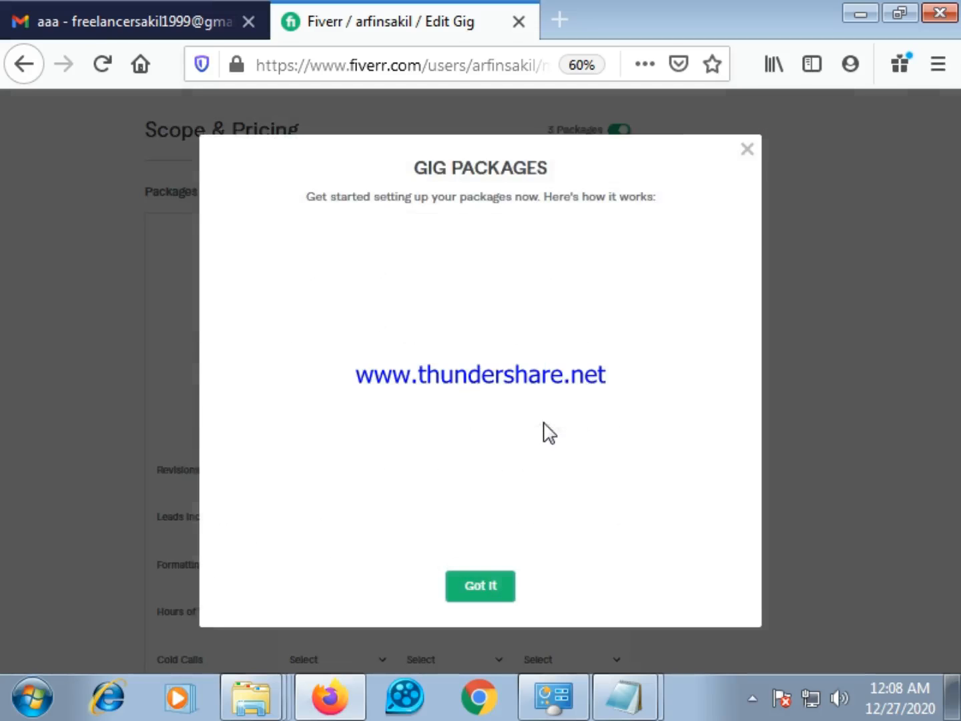
left_click(484, 592)
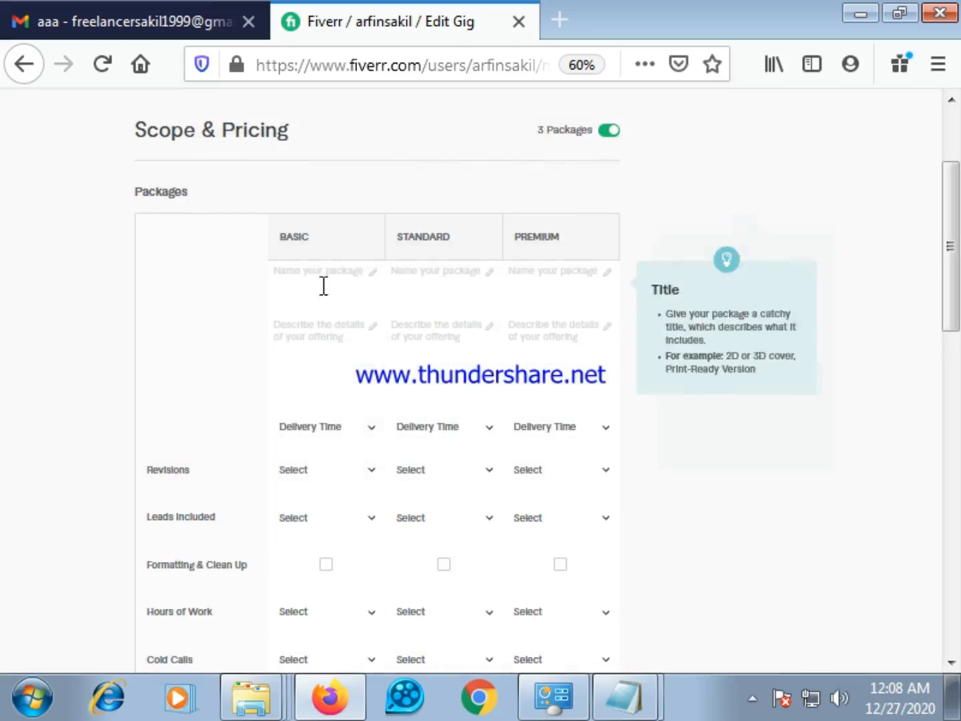
Set the package prices to $10 for Basic, $20 for Standard and $30 for Premium
scroll(347, 284, "down", 2)
scroll(334, 327, "down", 2)
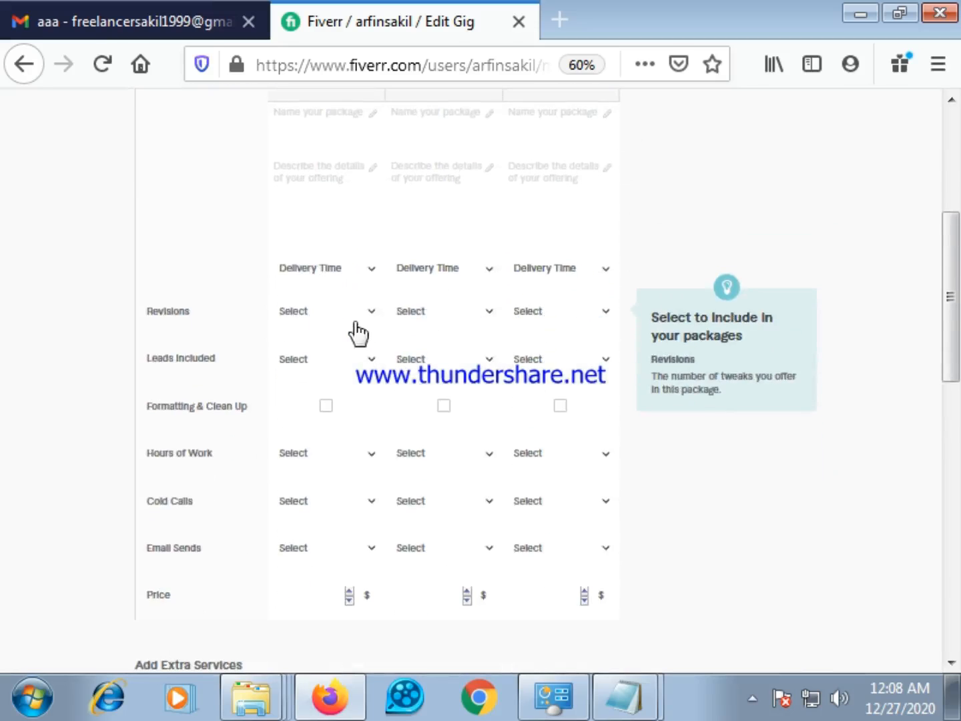
scroll(358, 333, "down", 2)
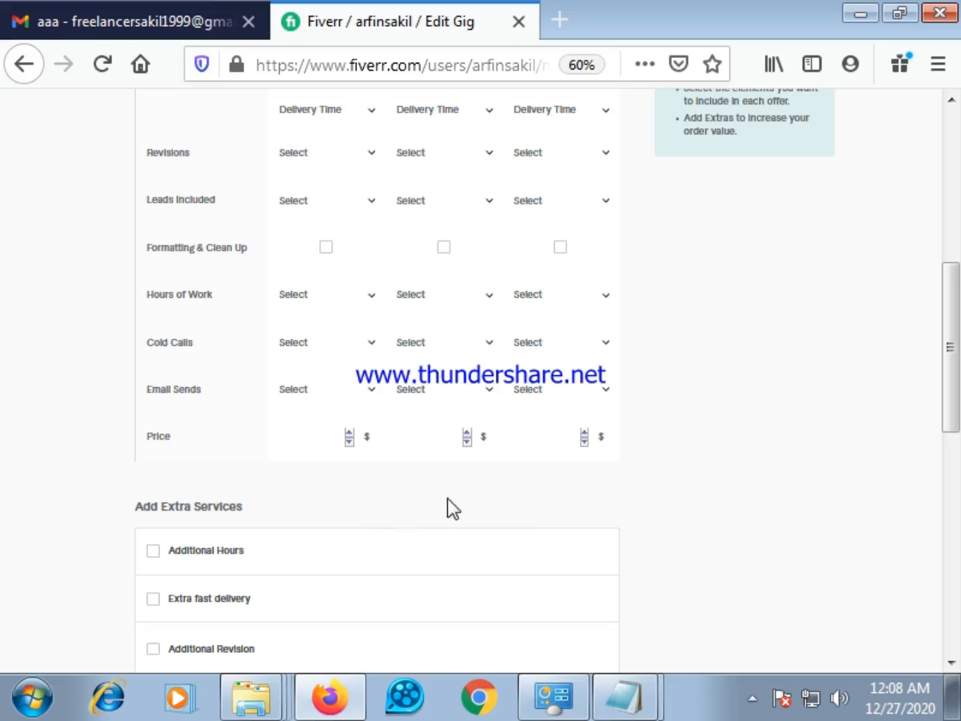
scroll(454, 508, "up", 2)
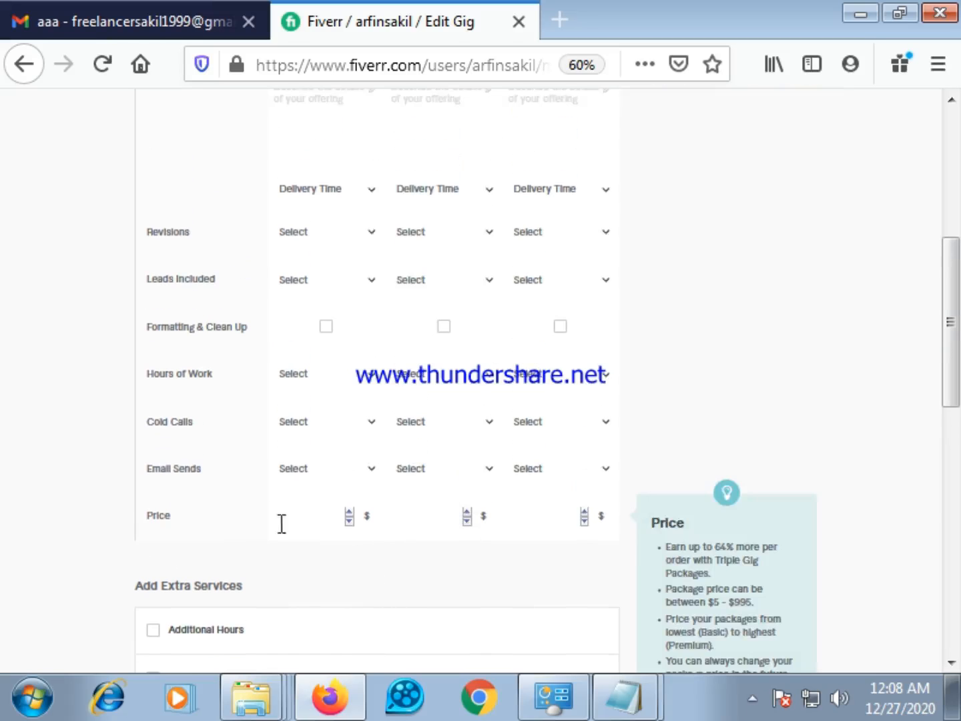
left_click(348, 519)
left_click(585, 512)
left_click(585, 512)
left_click(586, 513)
left_click(585, 512)
left_click(586, 513)
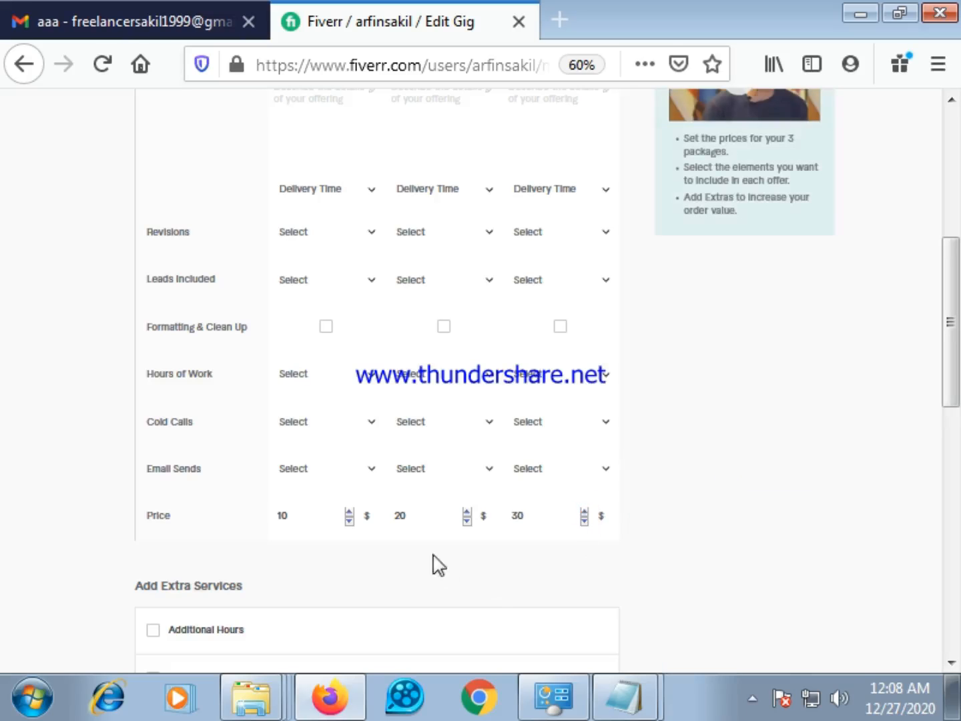
Set the number of Email Sends in the Basic package to 100
scroll(333, 561, "down", 2)
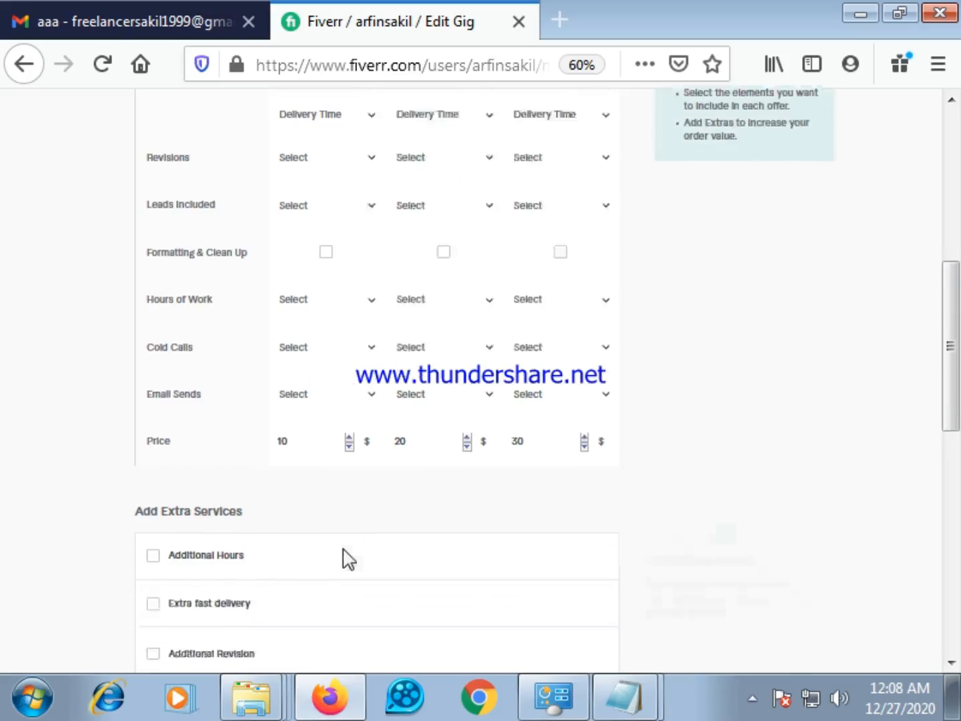
scroll(356, 547, "up", 2)
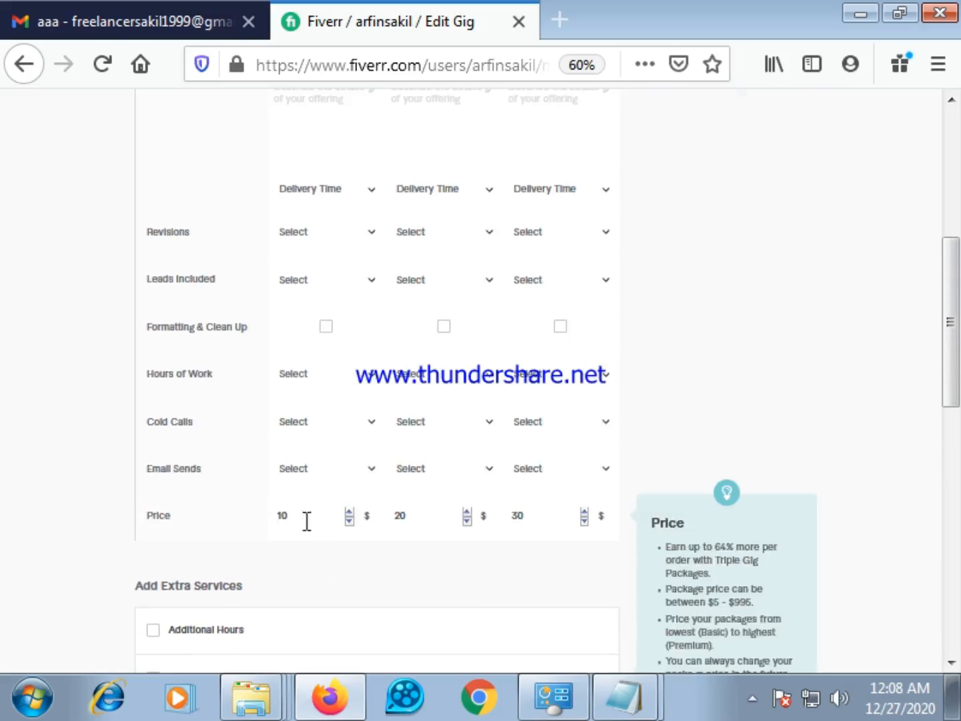
left_click(368, 470)
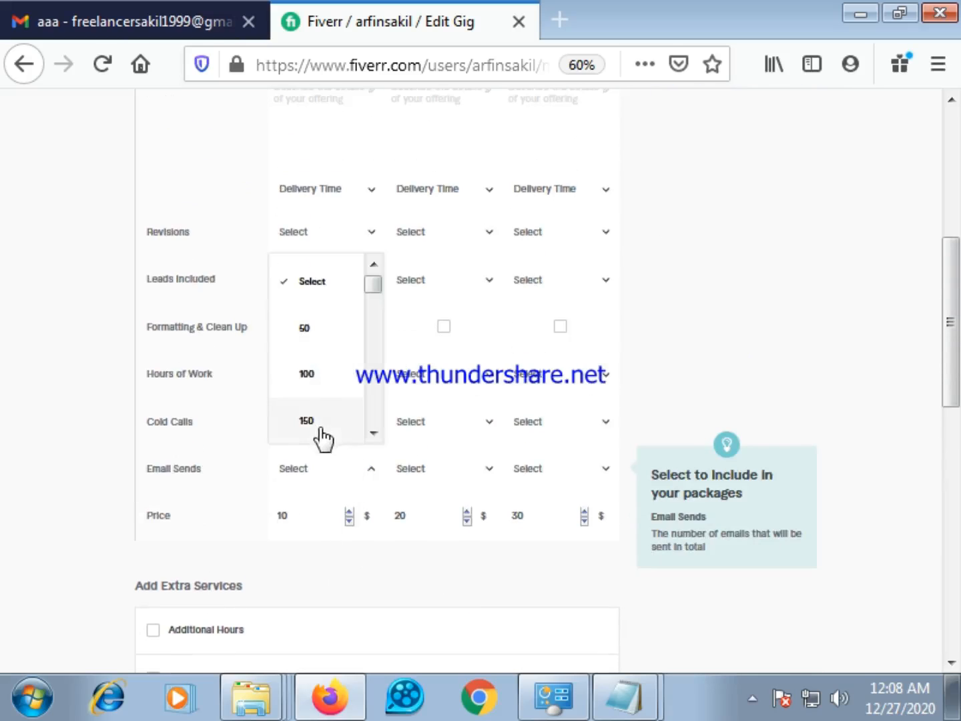
scroll(338, 419, "down", 1)
scroll(340, 422, "up", 1)
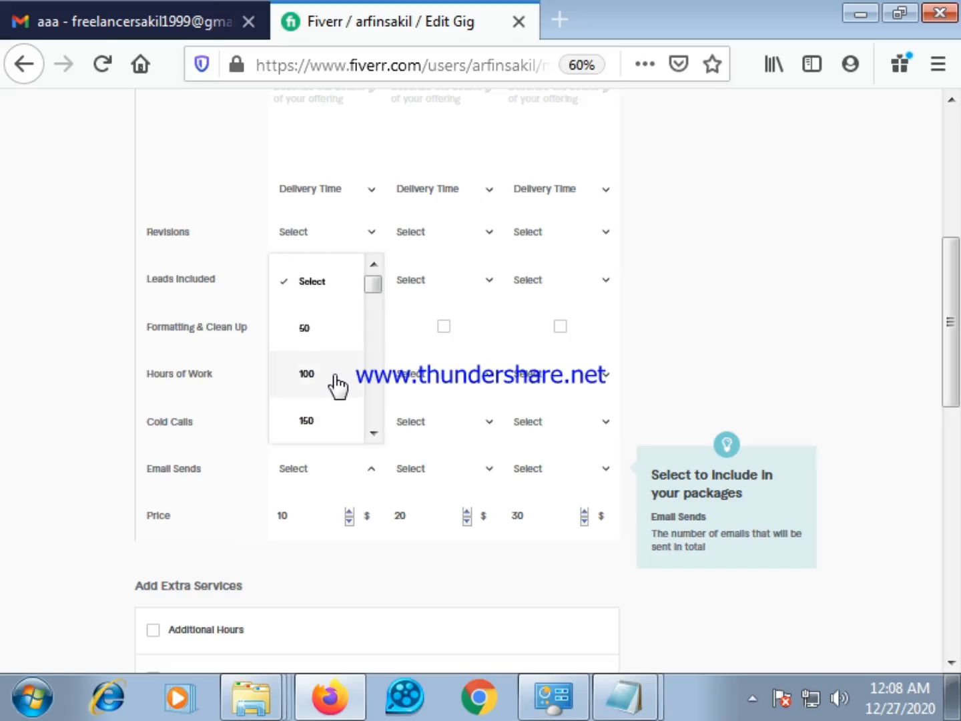
scroll(337, 386, "down", 1)
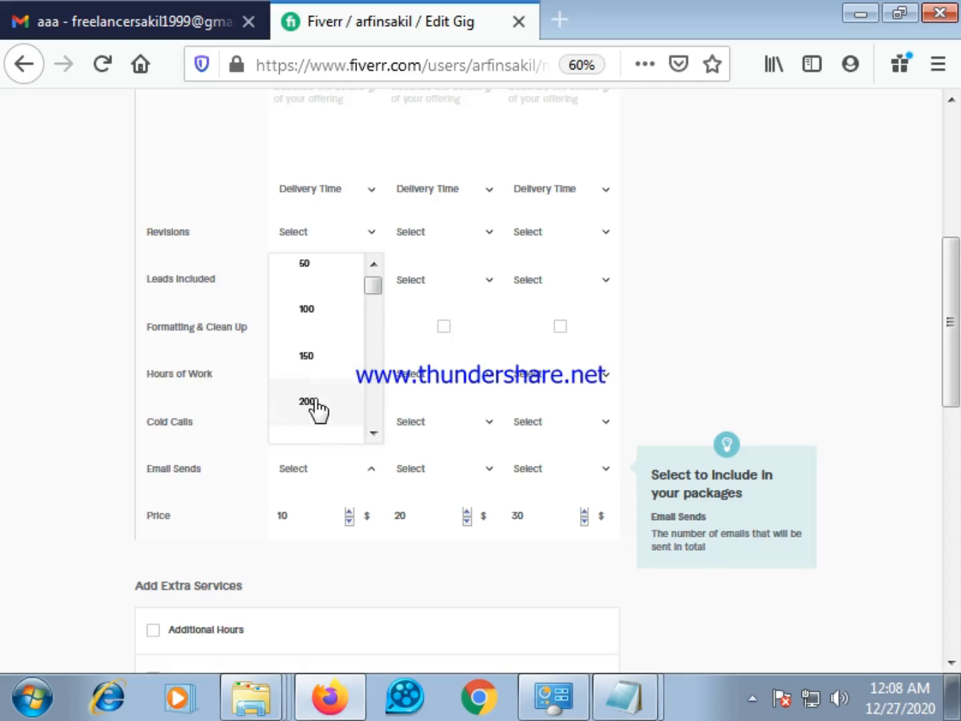
left_click(317, 309)
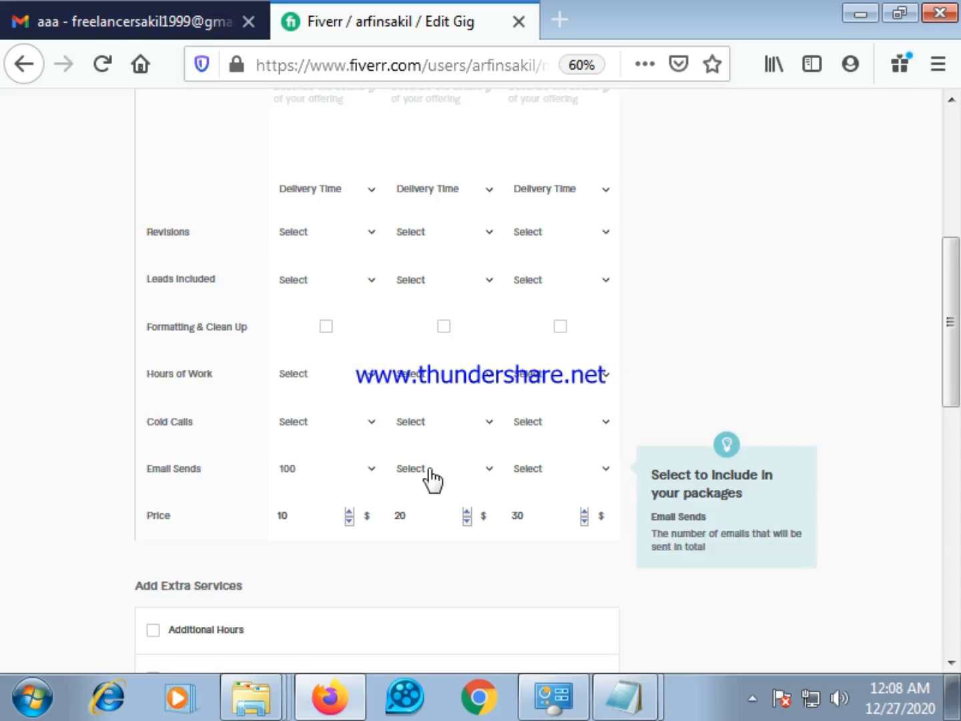
Set Email Sends to 250 for the Standard package and 400 for the Premium package
left_click(488, 470)
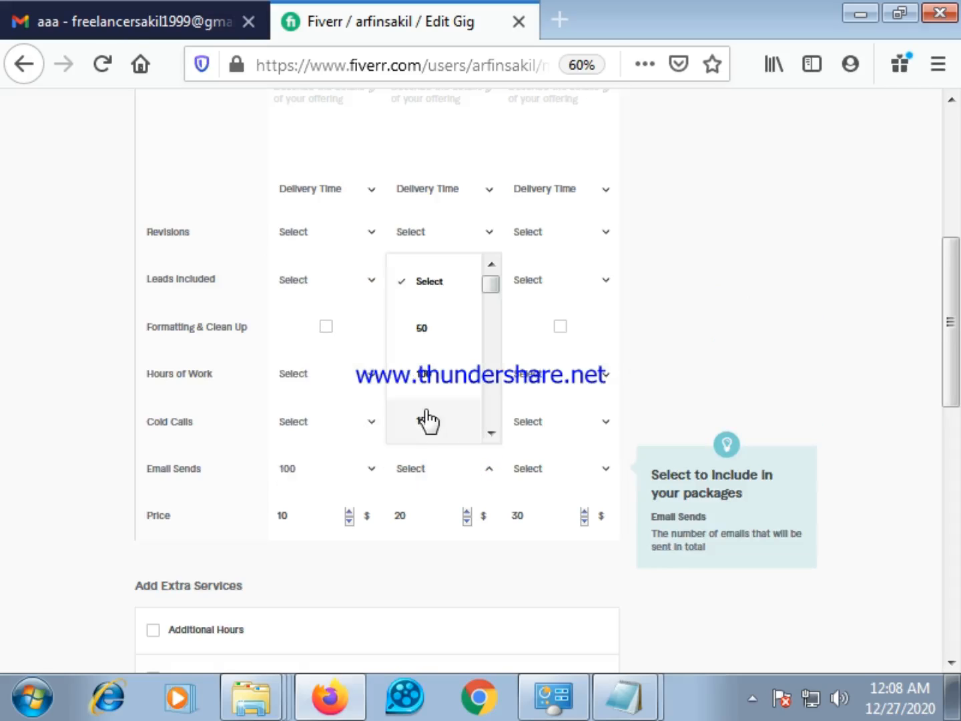
scroll(430, 418, "down", 1)
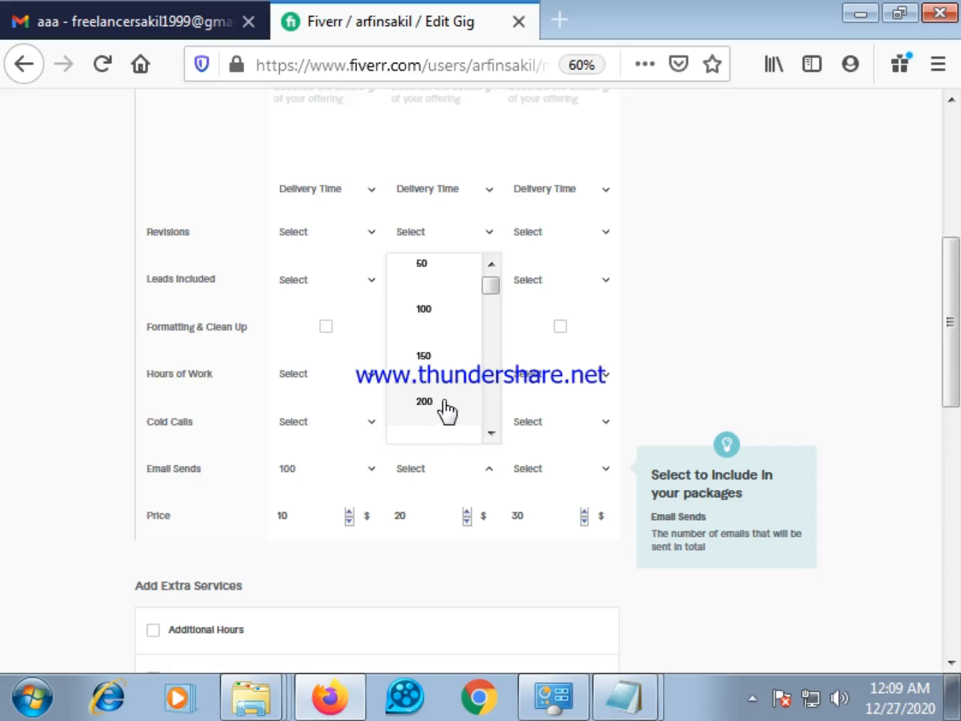
scroll(446, 410, "down", 1)
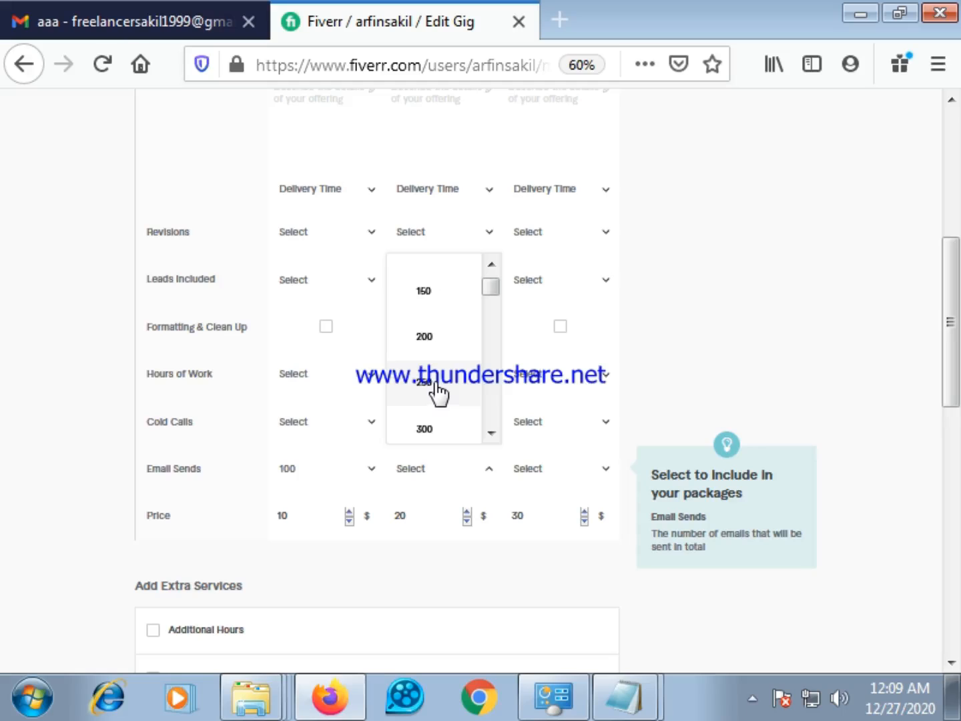
left_click(432, 385)
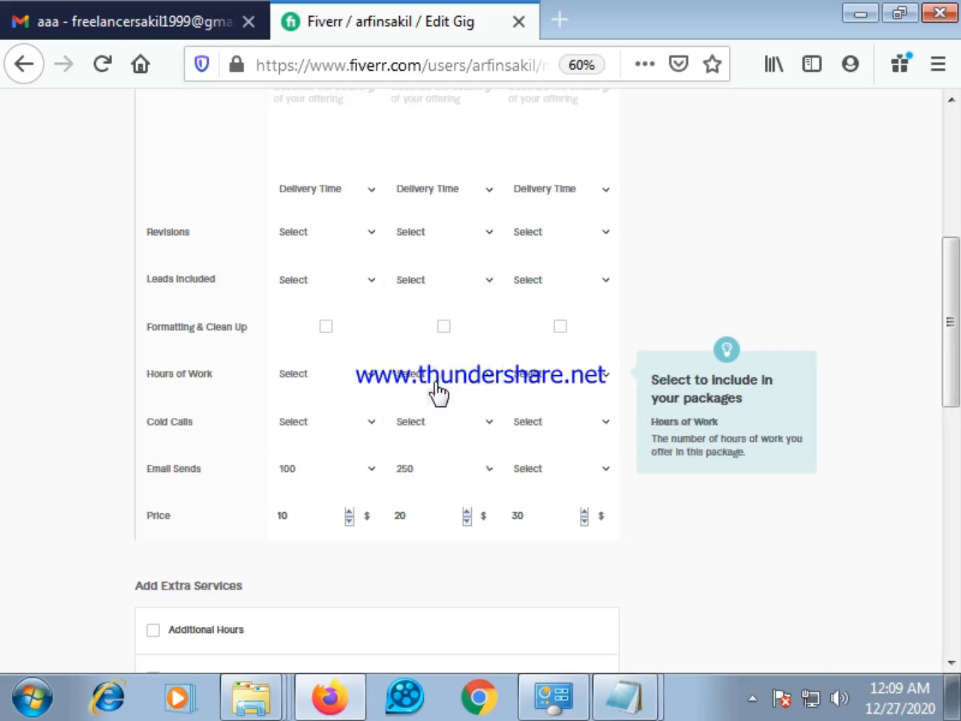
left_click(603, 472)
scroll(547, 427, "down", 3)
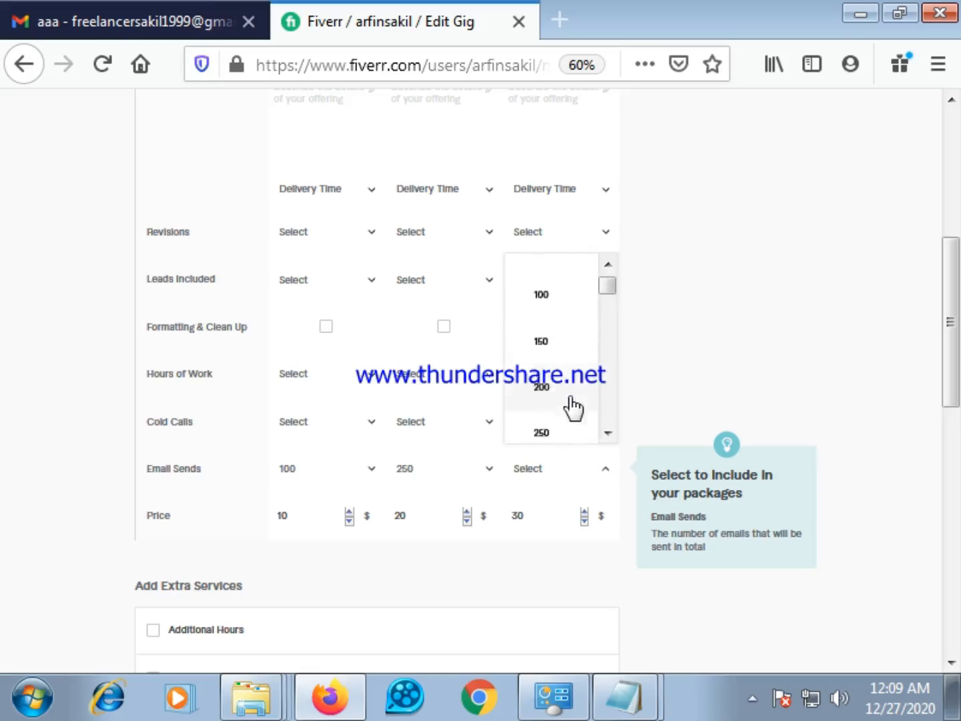
scroll(554, 425, "down", 3)
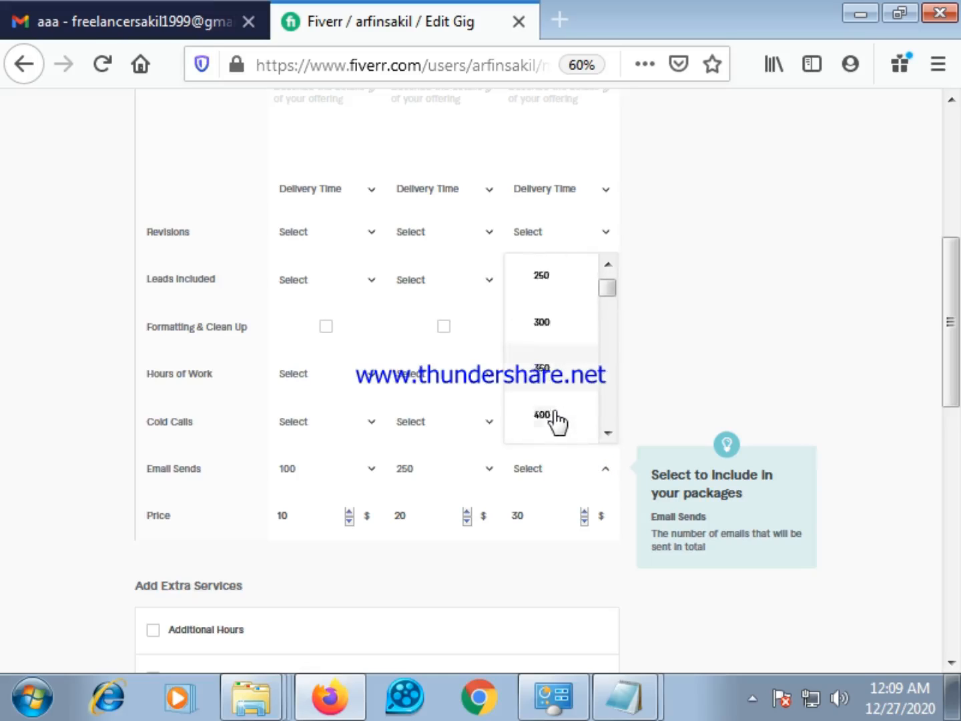
left_click(550, 403)
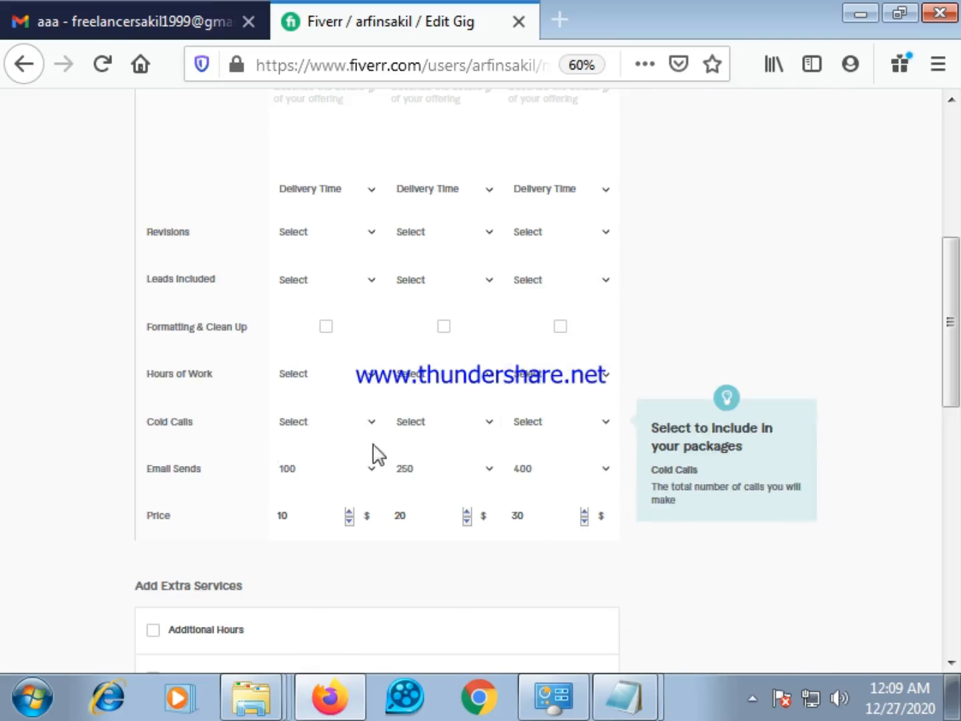
left_click(370, 422)
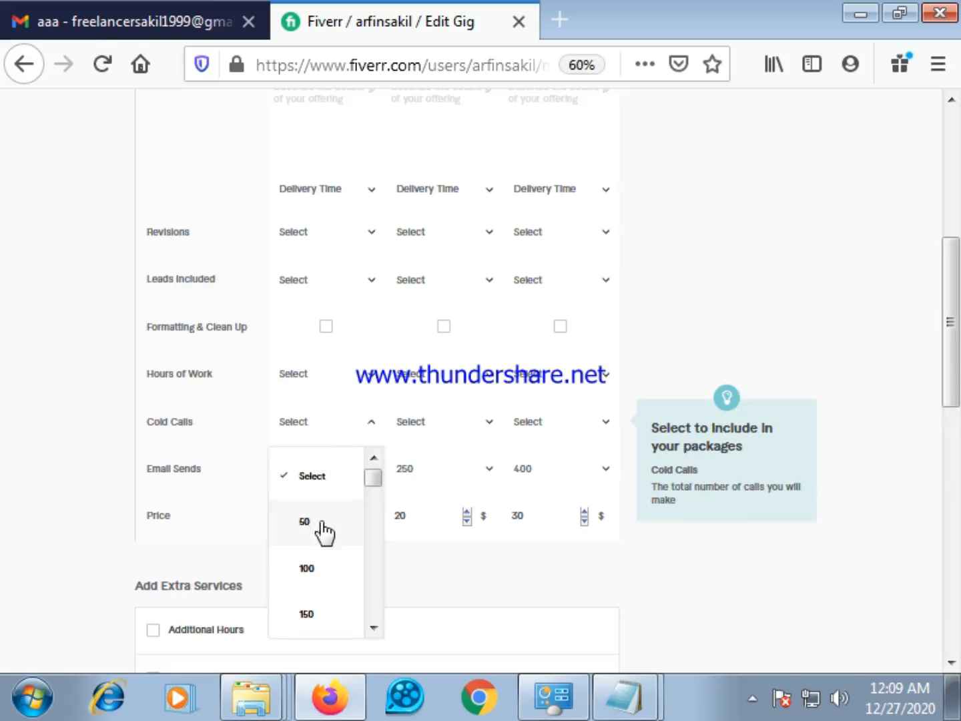
scroll(340, 555, "down", 1)
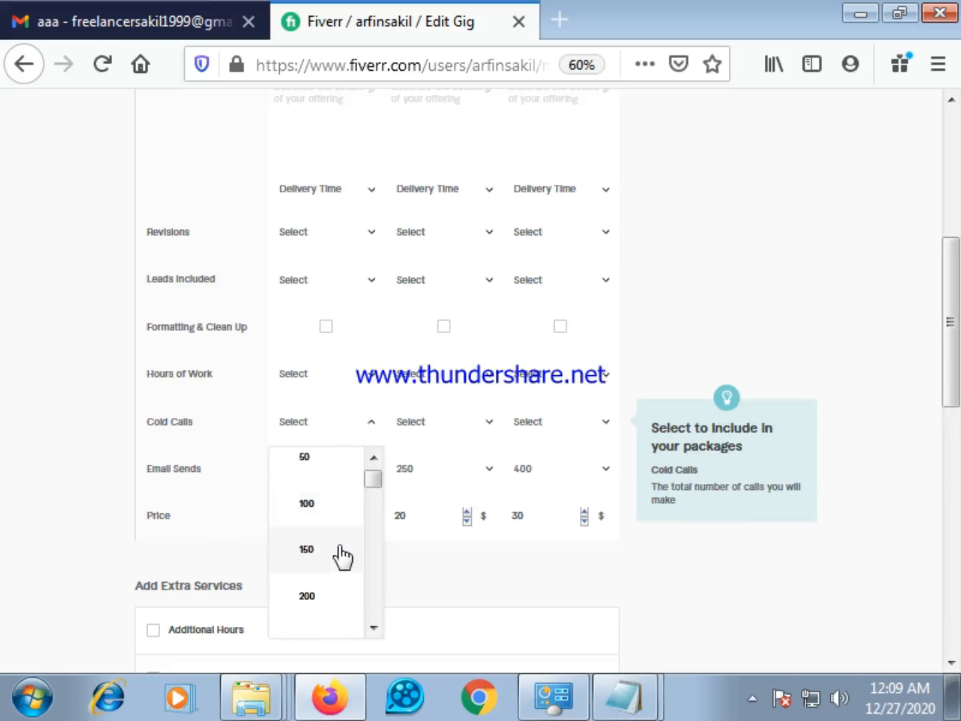
left_click(726, 415)
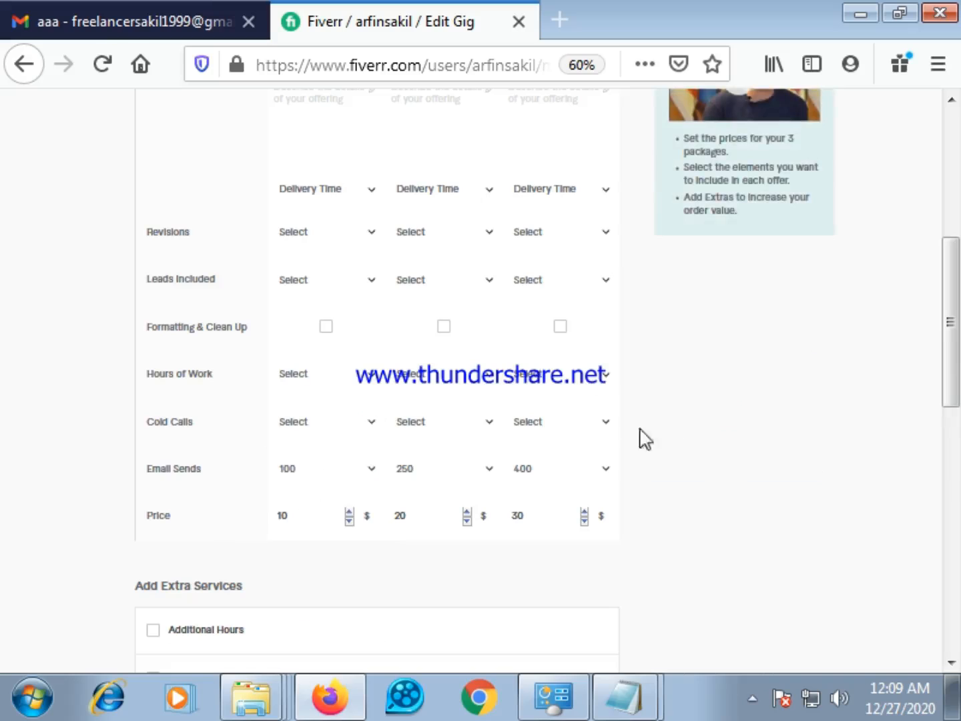
Set the number of Cold Calls in the Basic package to 100
left_click(376, 427)
scroll(340, 541, "down", 2)
scroll(342, 540, "down", 2)
scroll(345, 539, "up", 3)
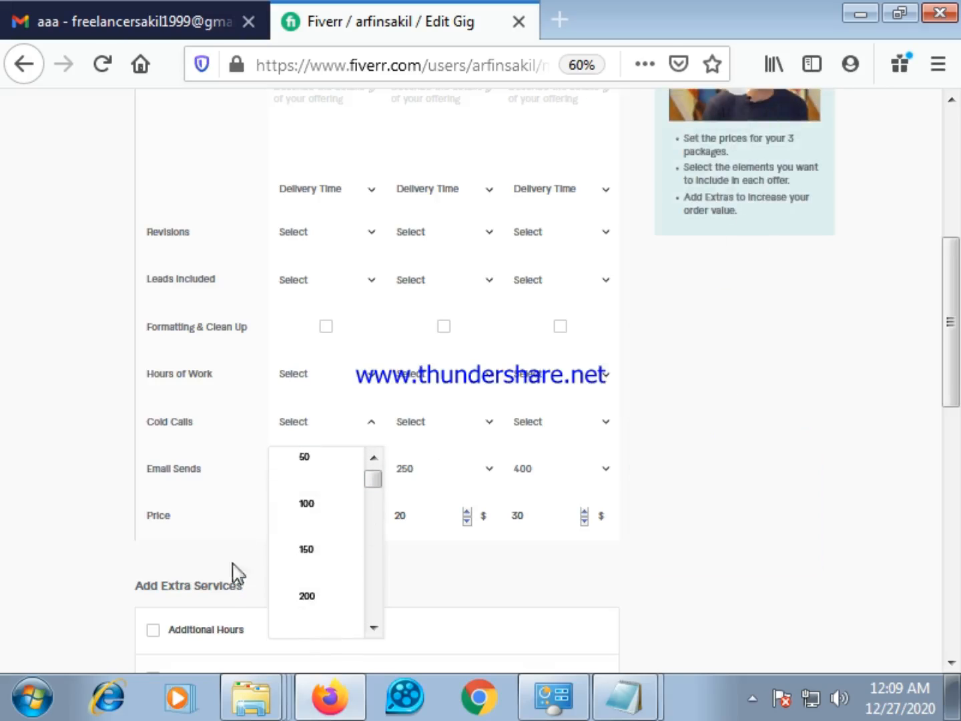
scroll(311, 548, "down", 2)
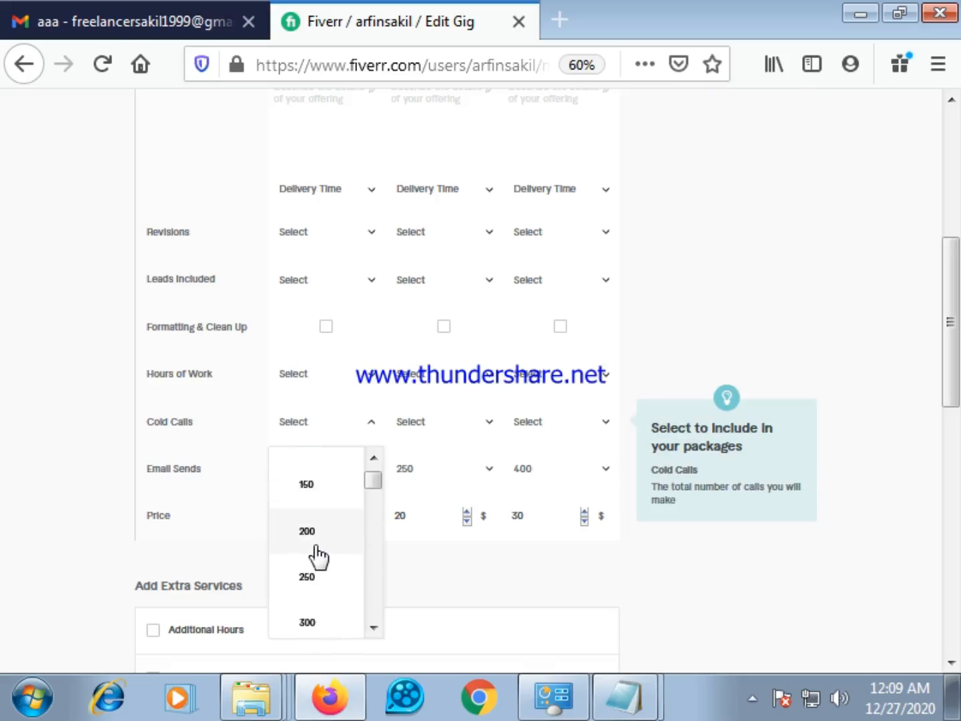
scroll(319, 553, "up", 2)
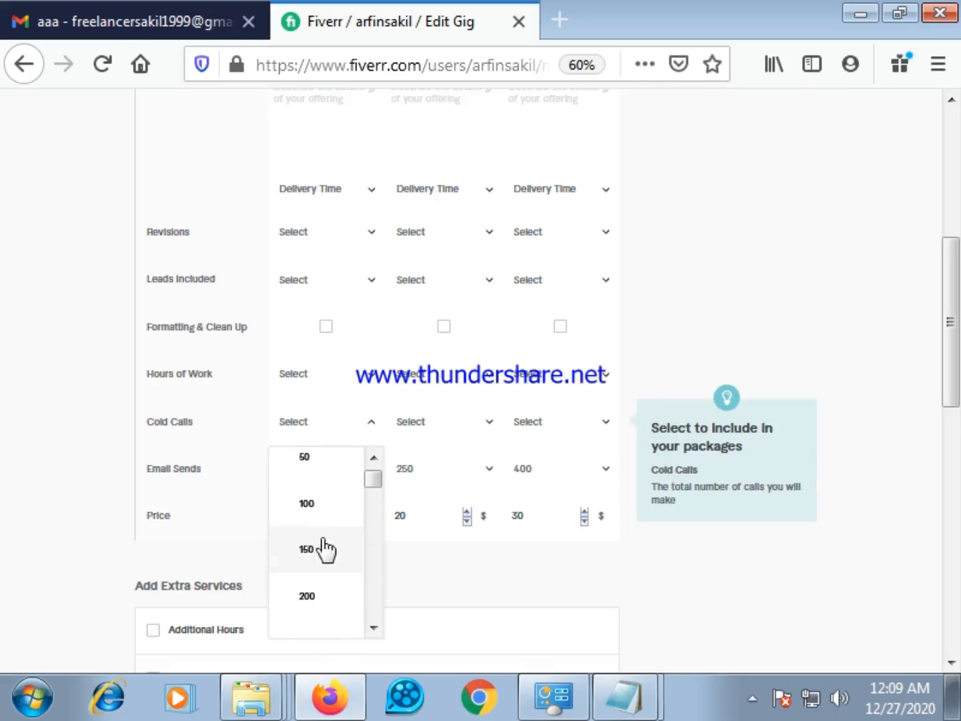
left_click(316, 508)
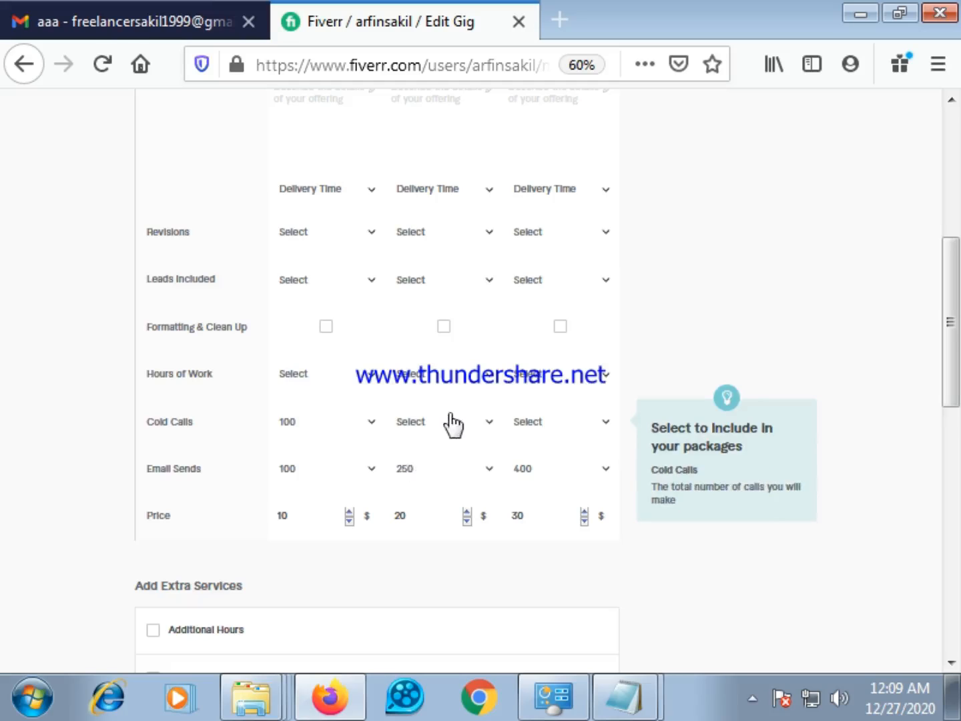
Change the number of Cold Calls in the Basic package to 250
left_click(428, 420)
left_click(375, 423)
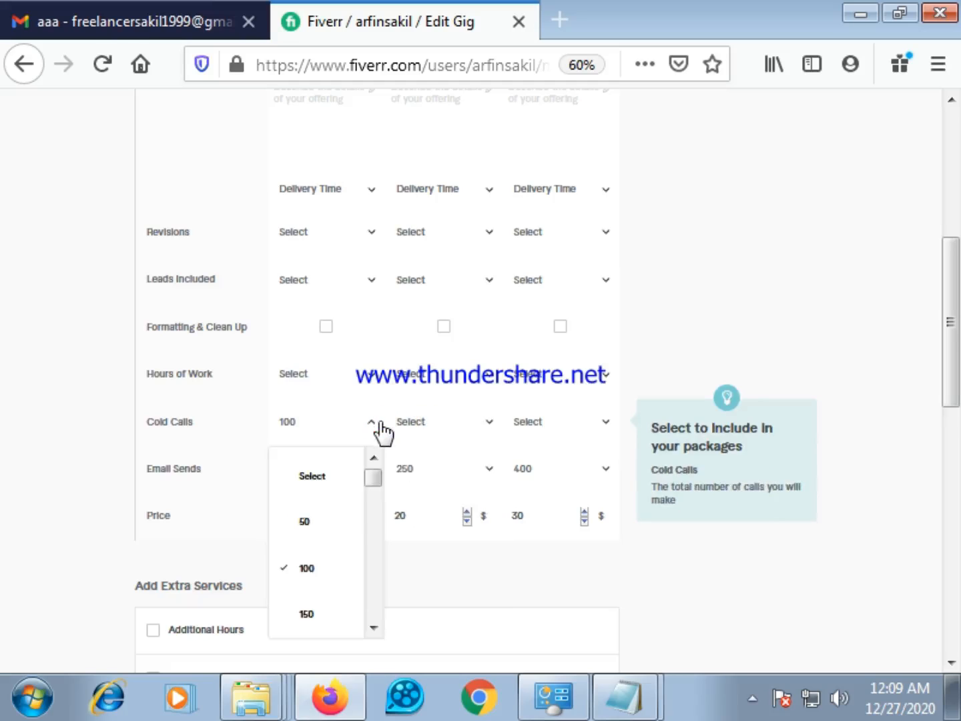
scroll(327, 578, "down", 1)
scroll(331, 582, "down", 2)
left_click(324, 577)
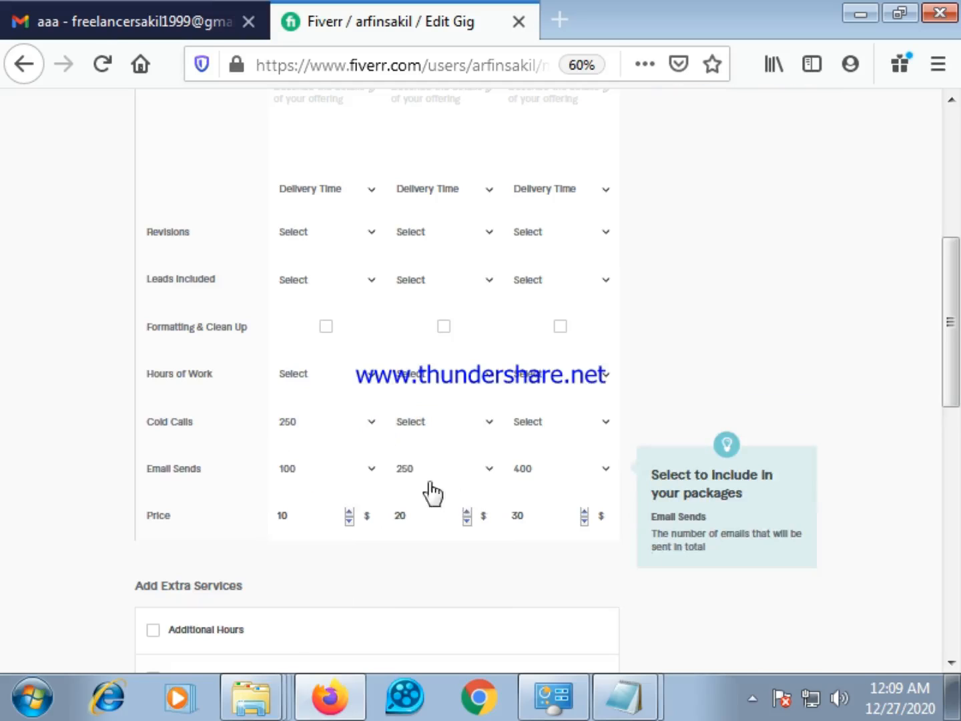
left_click(371, 425)
scroll(314, 613, "down", 3)
left_click(307, 513)
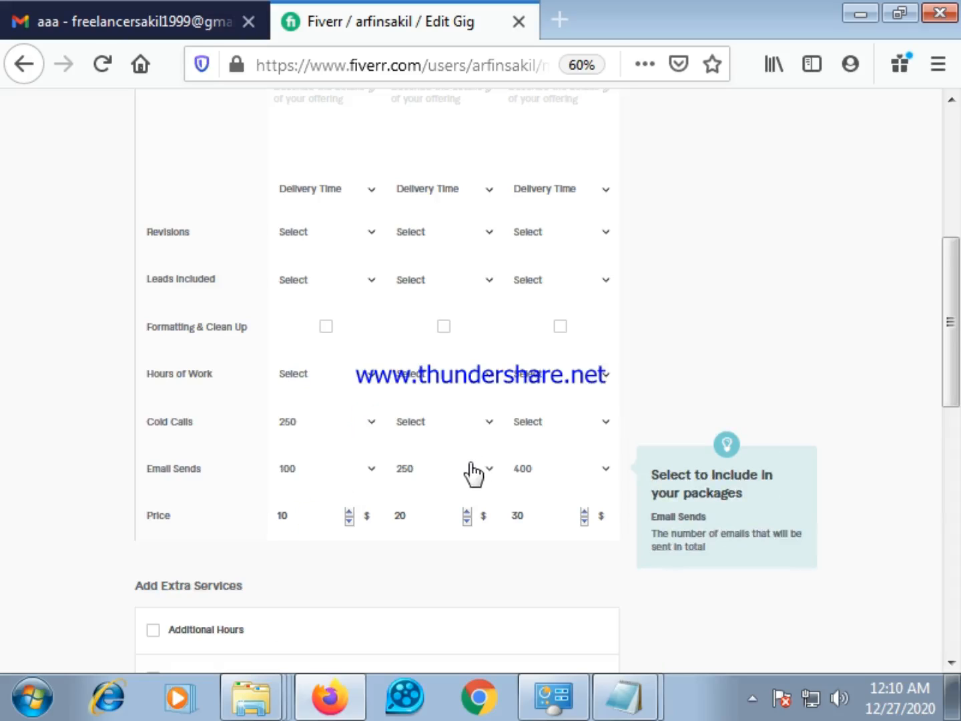
Set the number of Cold Calls in the Standard package to 250
left_click(490, 425)
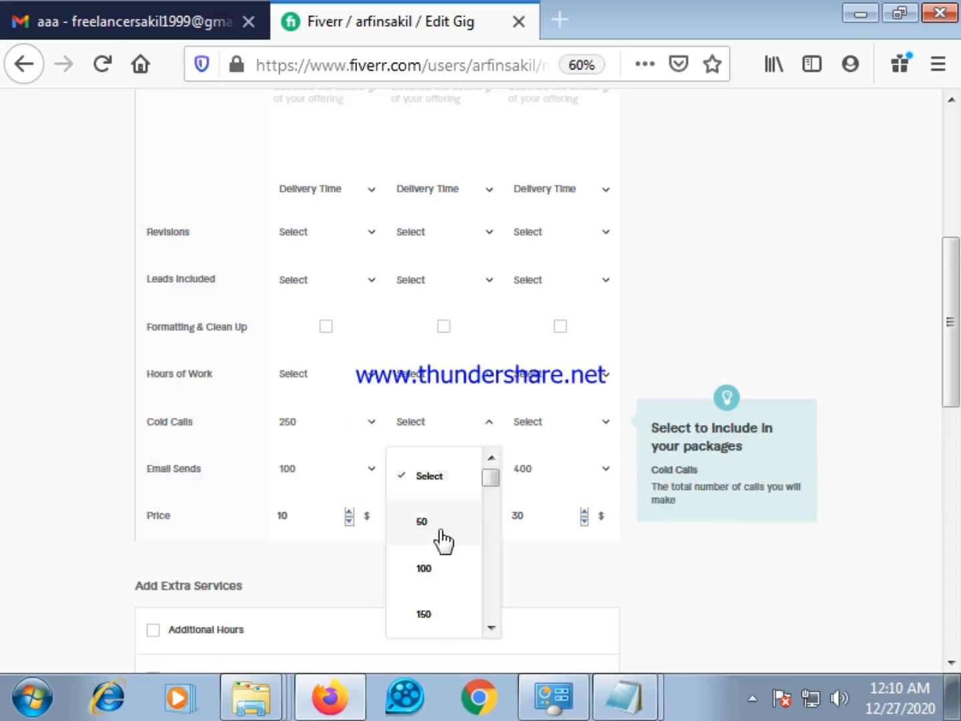
scroll(441, 541, "down", 2)
scroll(441, 531, "down", 1)
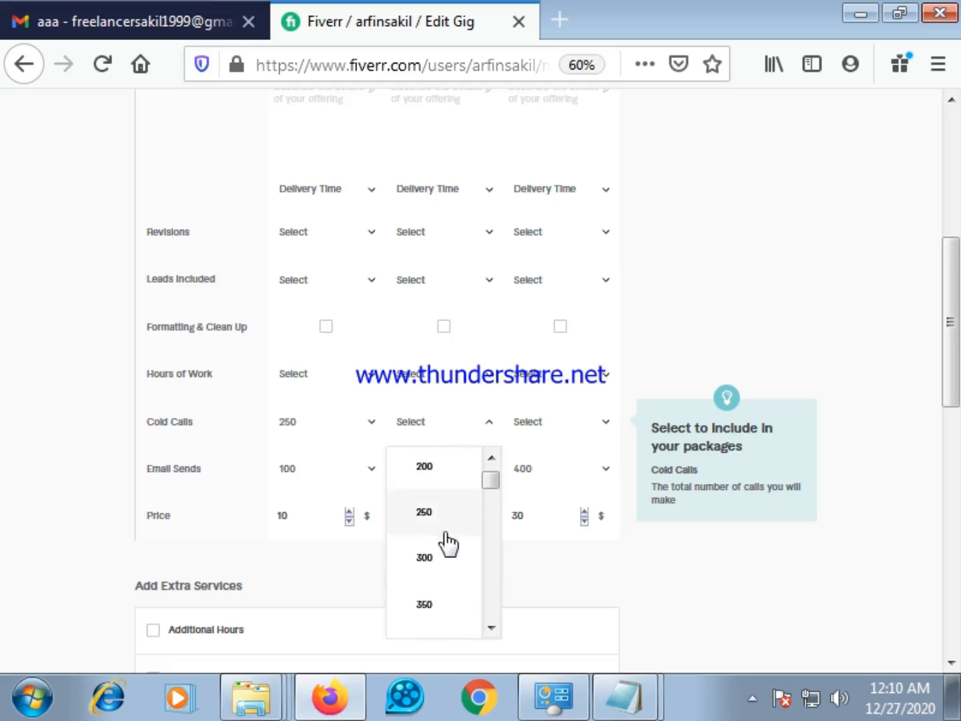
left_click(421, 511)
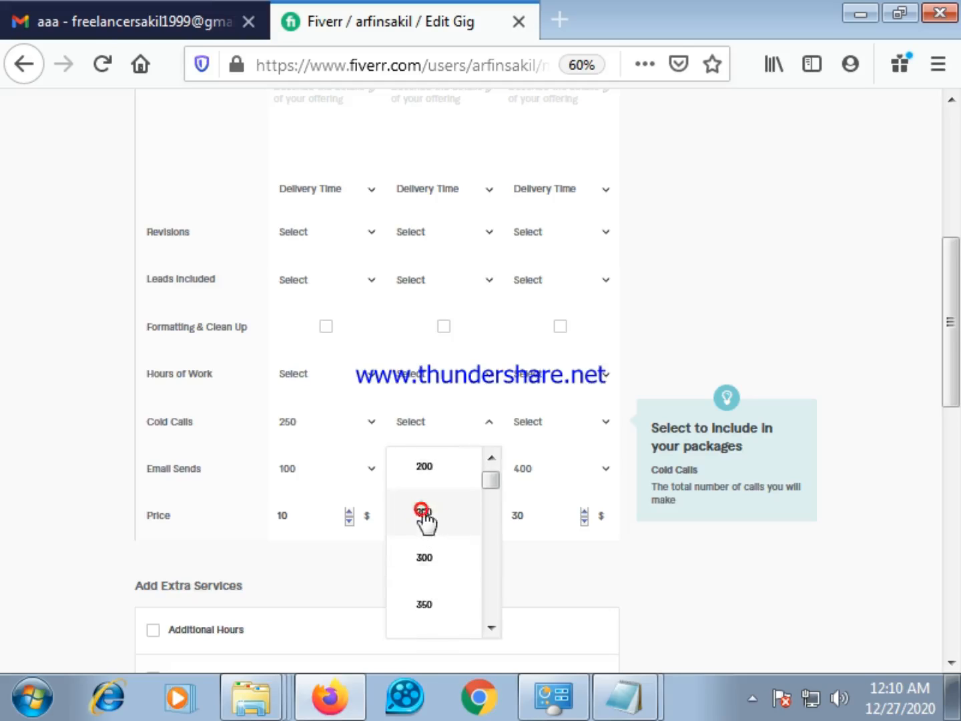
Set Cold Calls to 100 for the Basic package and 400 for the Premium package
left_click(371, 424)
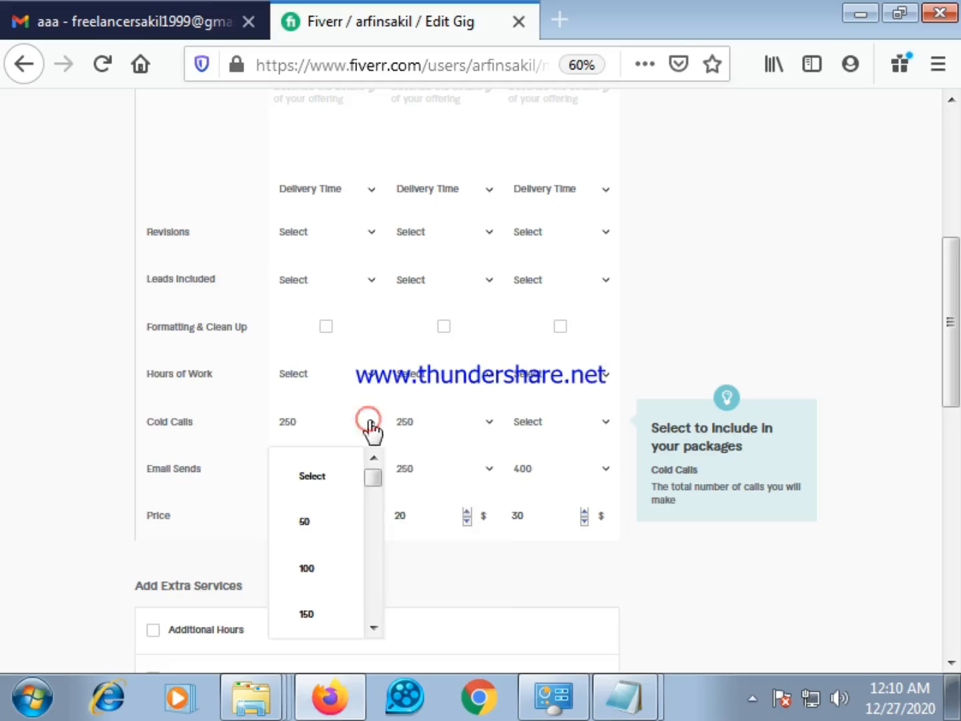
left_click(316, 569)
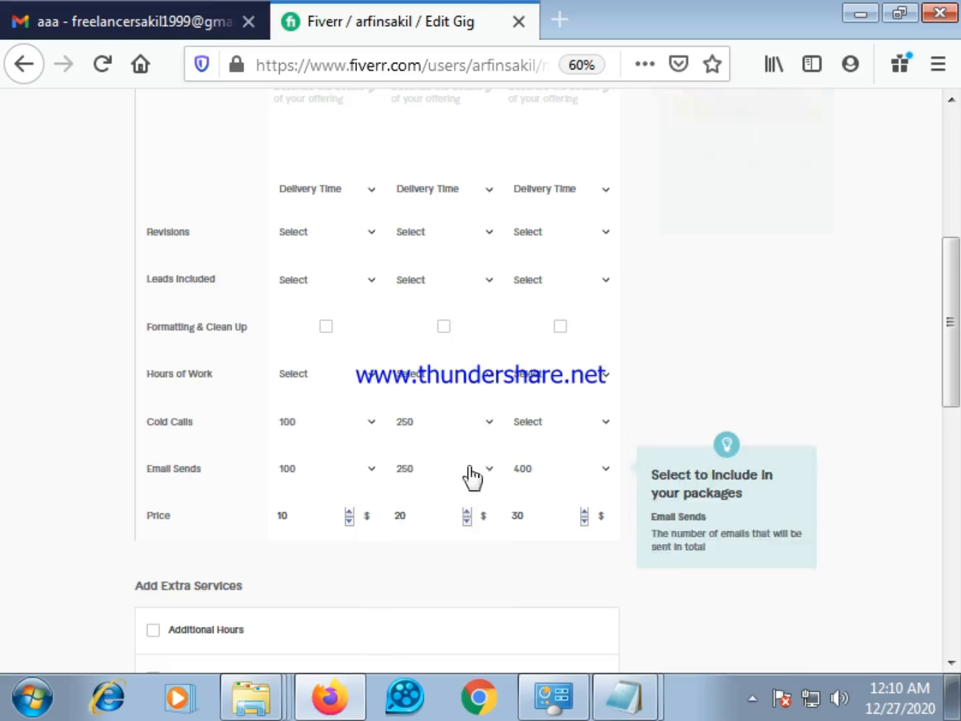
left_click(594, 422)
scroll(572, 575, "down", 2)
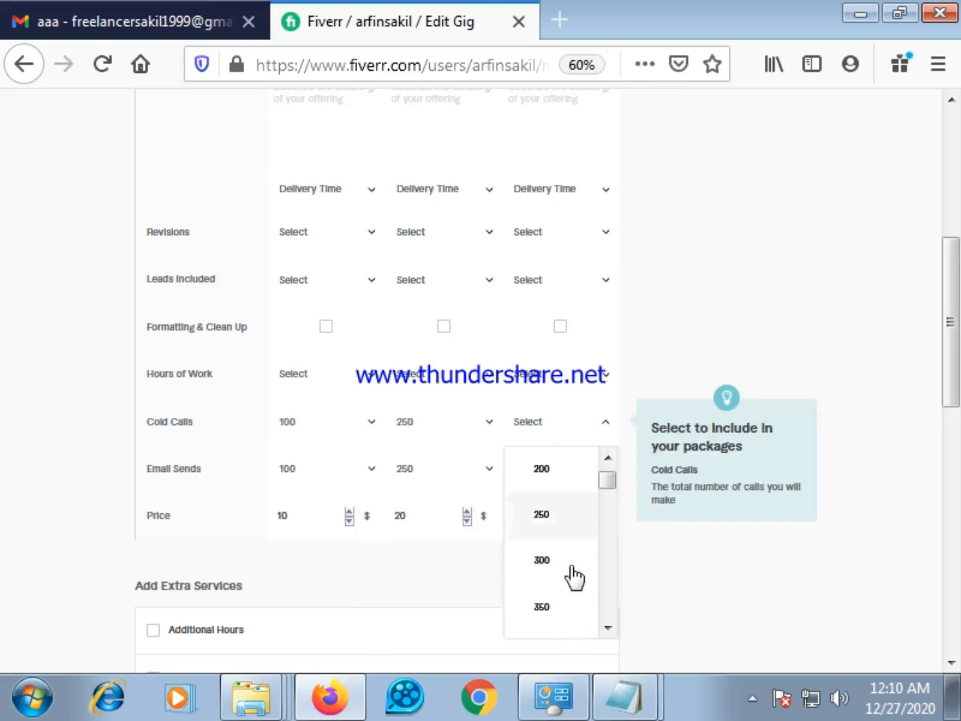
scroll(553, 610, "down", 2)
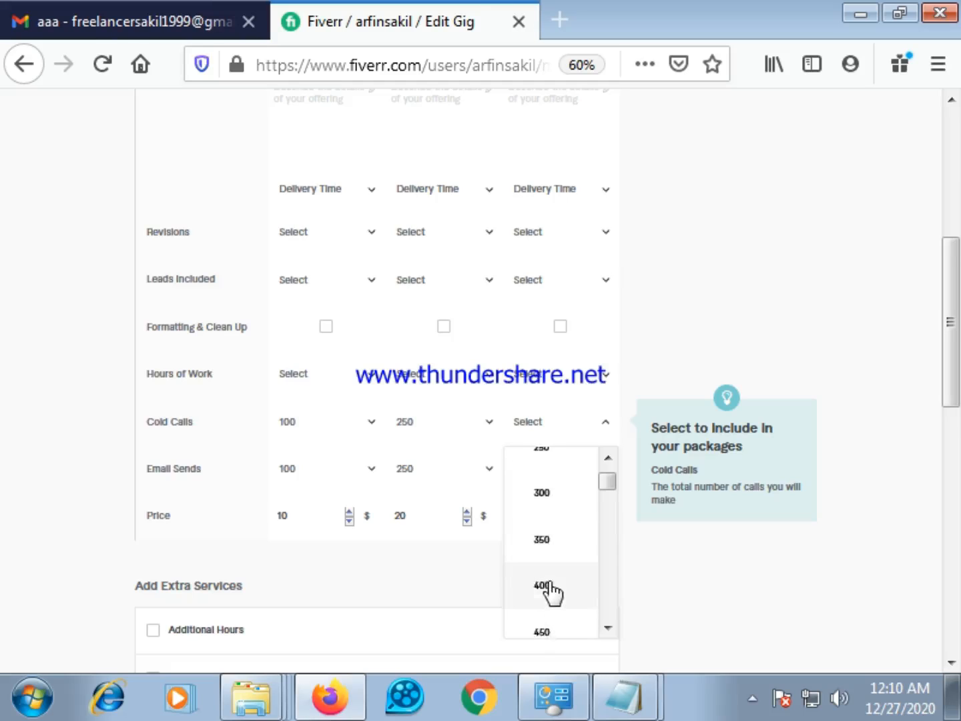
left_click(543, 581)
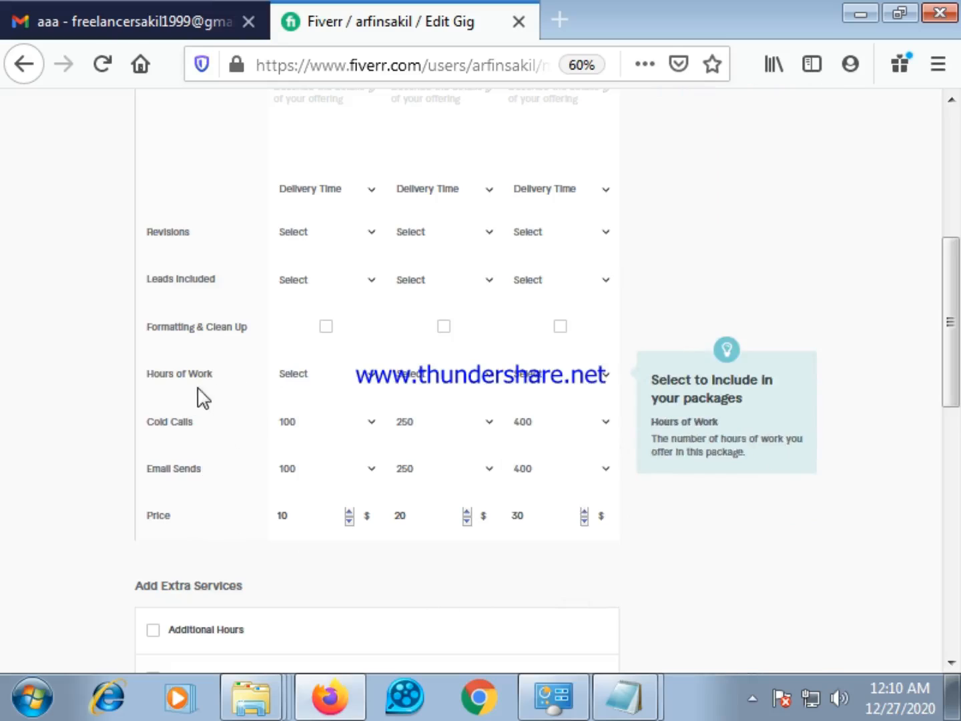
Set Hours of Work in the Basic package to 6
left_click(372, 375)
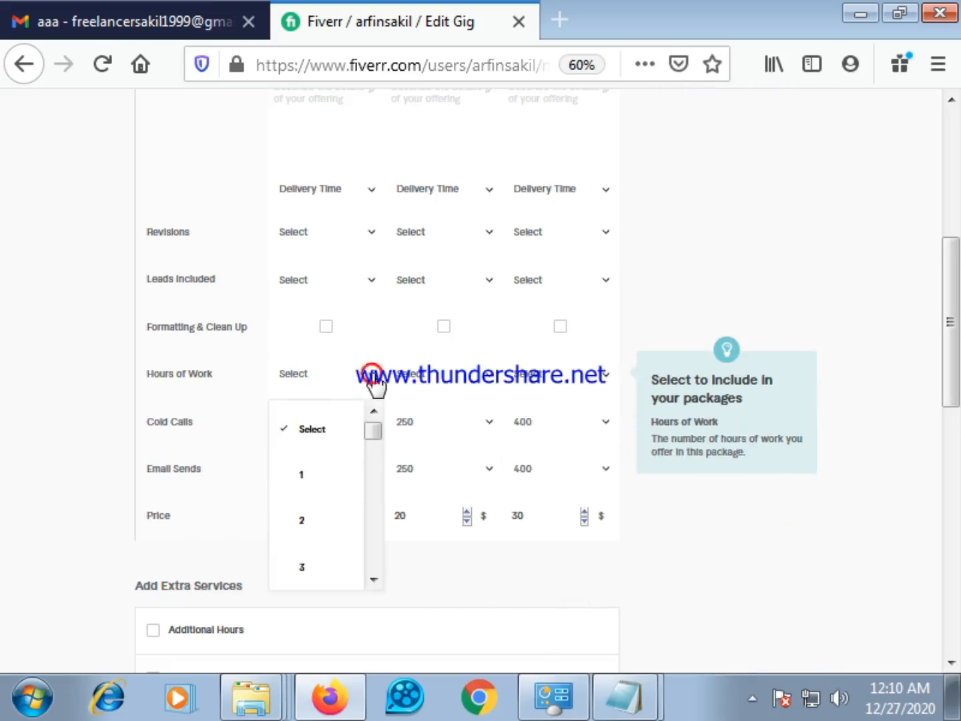
scroll(333, 509, "down", 3)
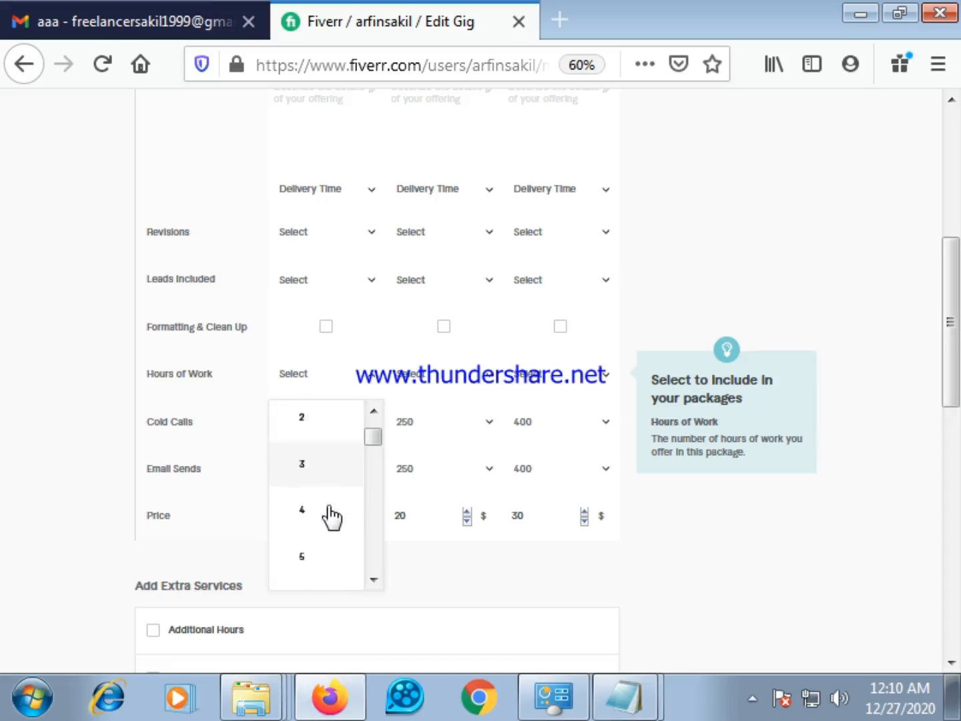
scroll(332, 510, "down", 1)
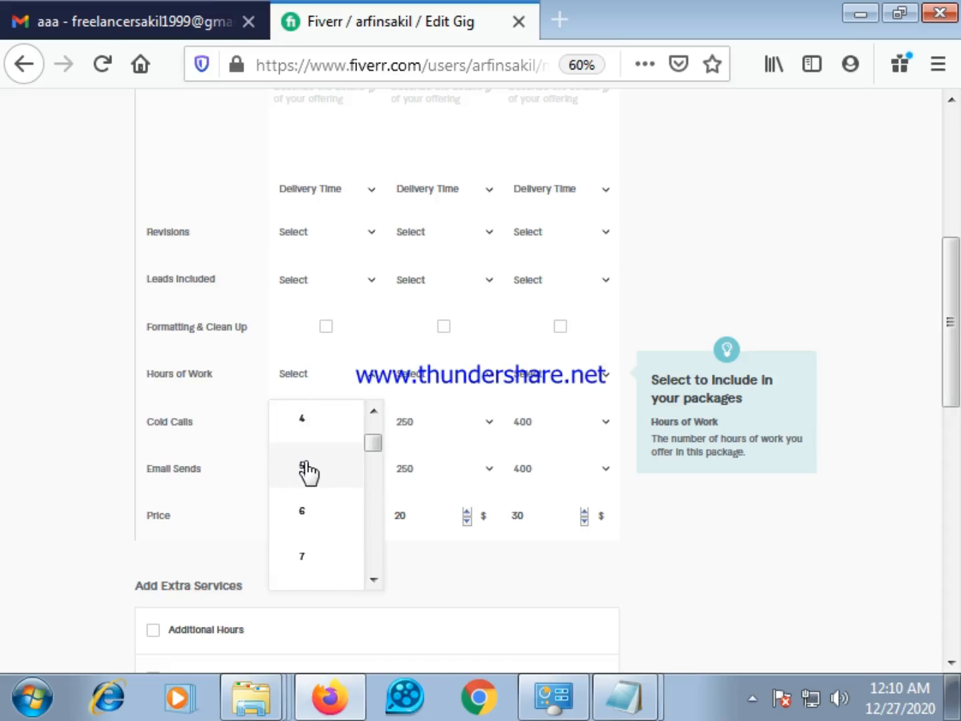
left_click(301, 514)
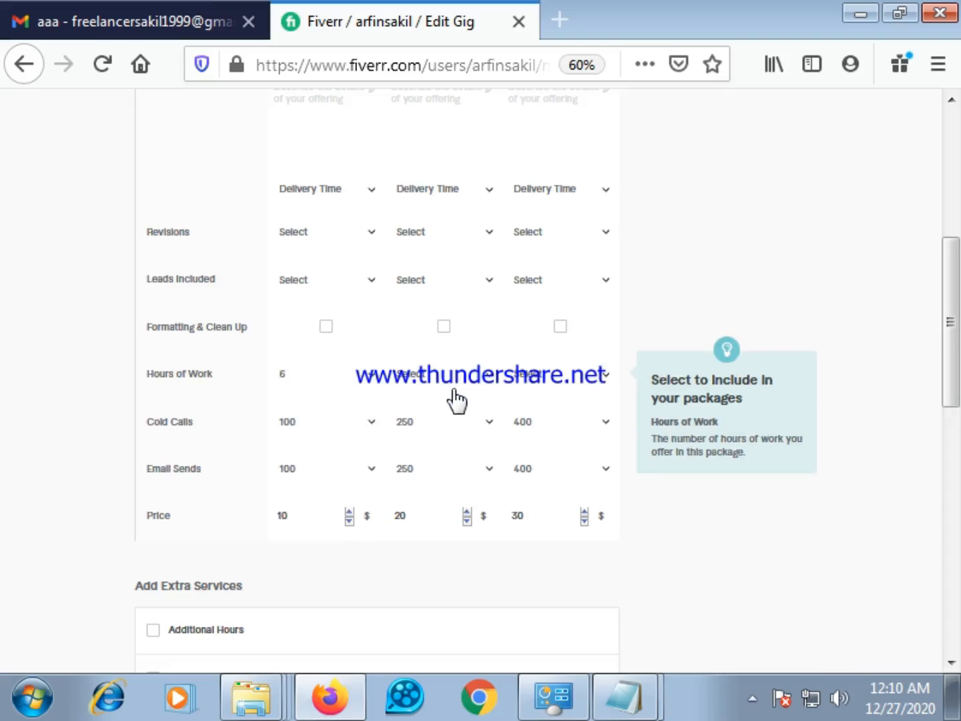
Set Hours of Work in the Standard package to 12
left_click(374, 376)
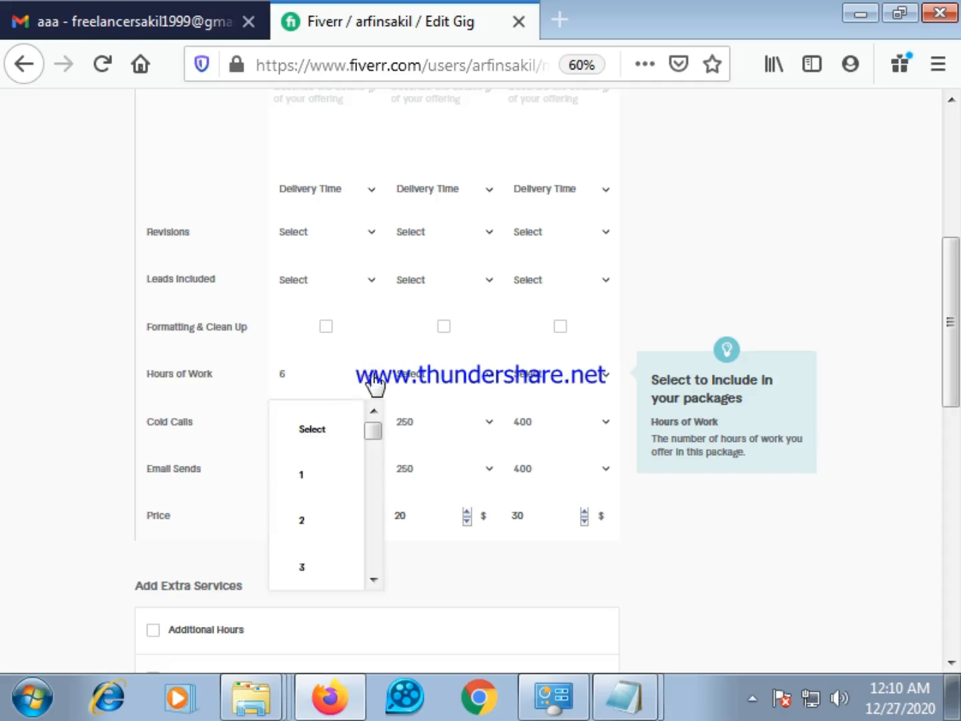
left_click(489, 381)
scroll(439, 496, "down", 5)
scroll(460, 489, "down", 3)
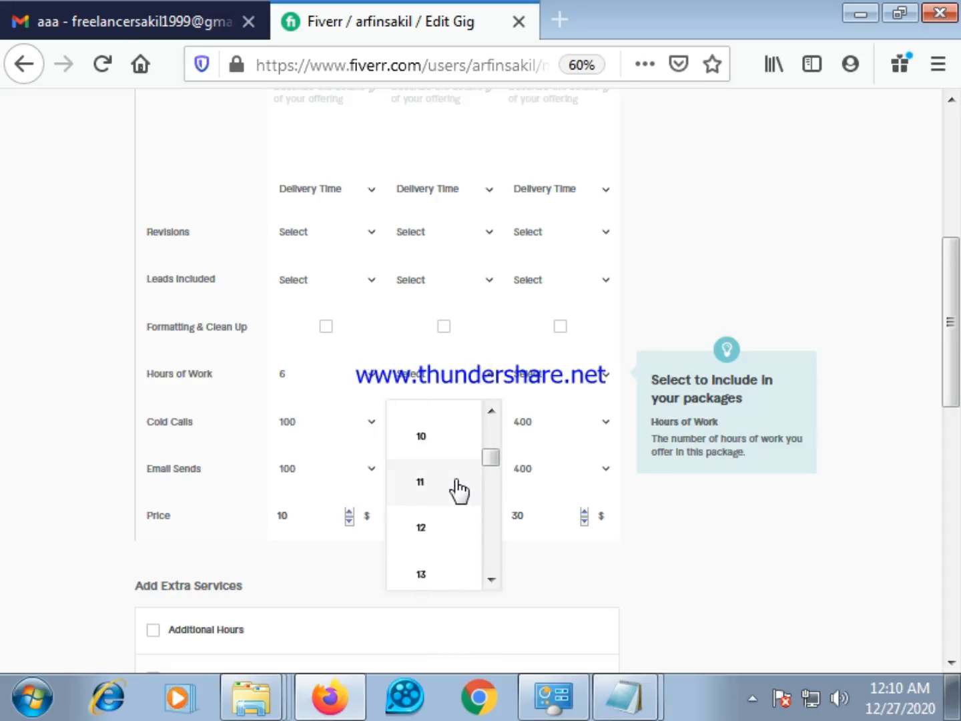
scroll(457, 487, "up", 2)
scroll(457, 487, "down", 3)
left_click(433, 465)
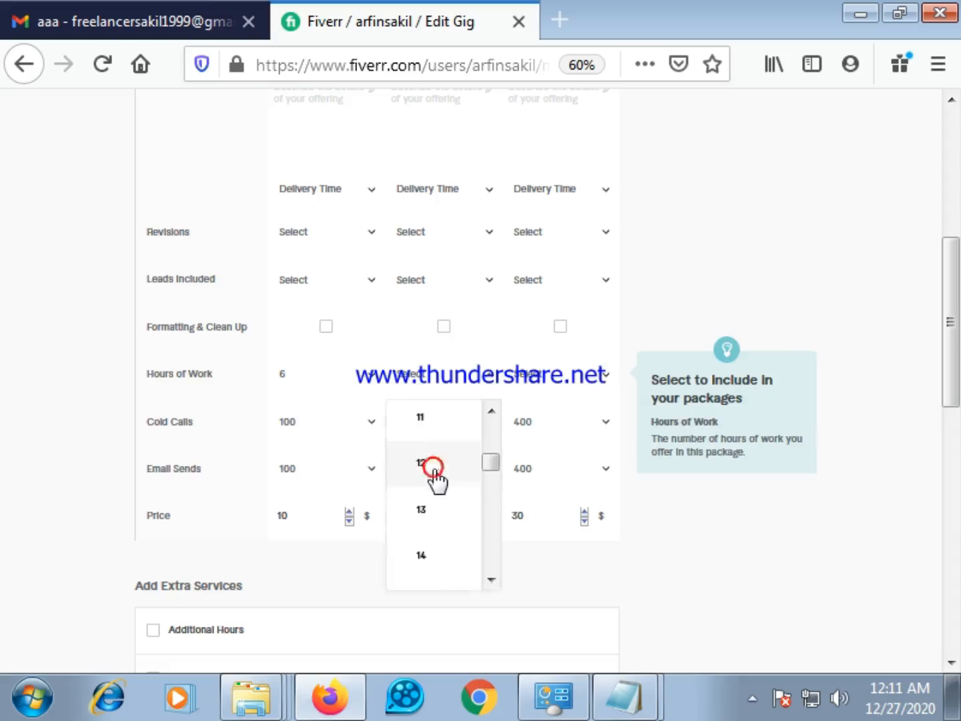
left_click(604, 378)
scroll(554, 481, "down", 4)
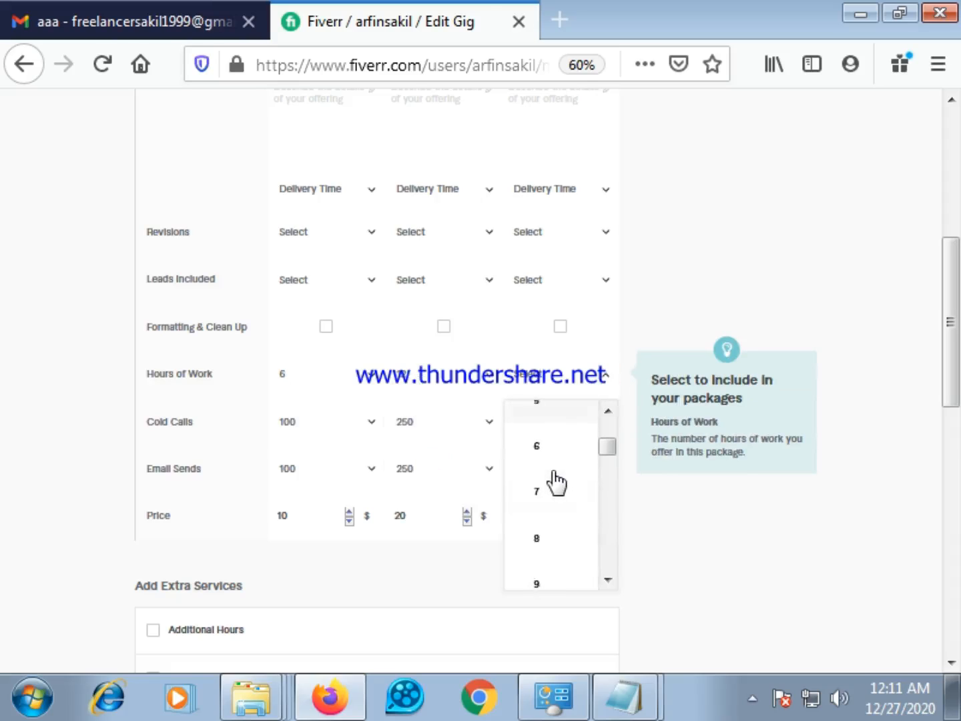
scroll(557, 489, "down", 3)
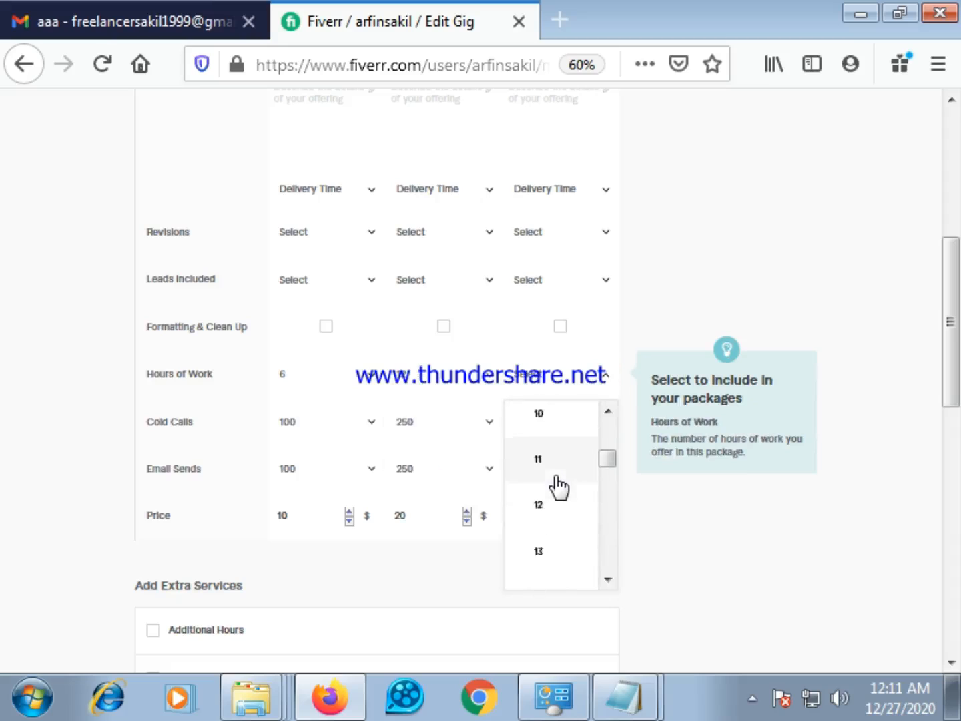
scroll(559, 486, "down", 2)
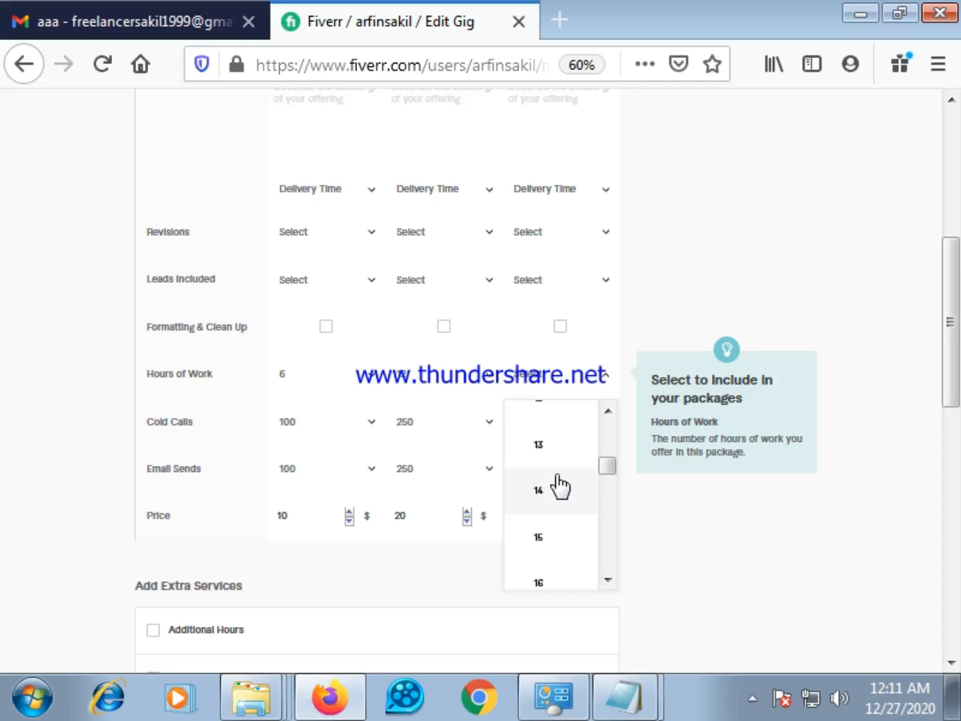
Change Hours of Work to 5 for the Basic package and 10 for the Standard package
left_click(366, 376)
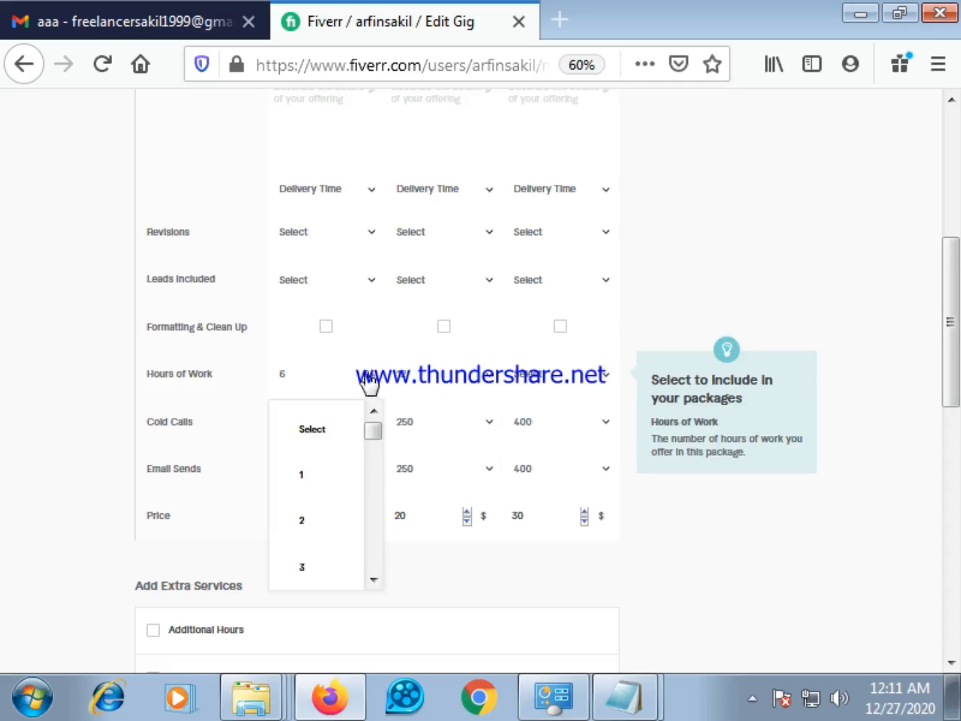
scroll(332, 504, "down", 3)
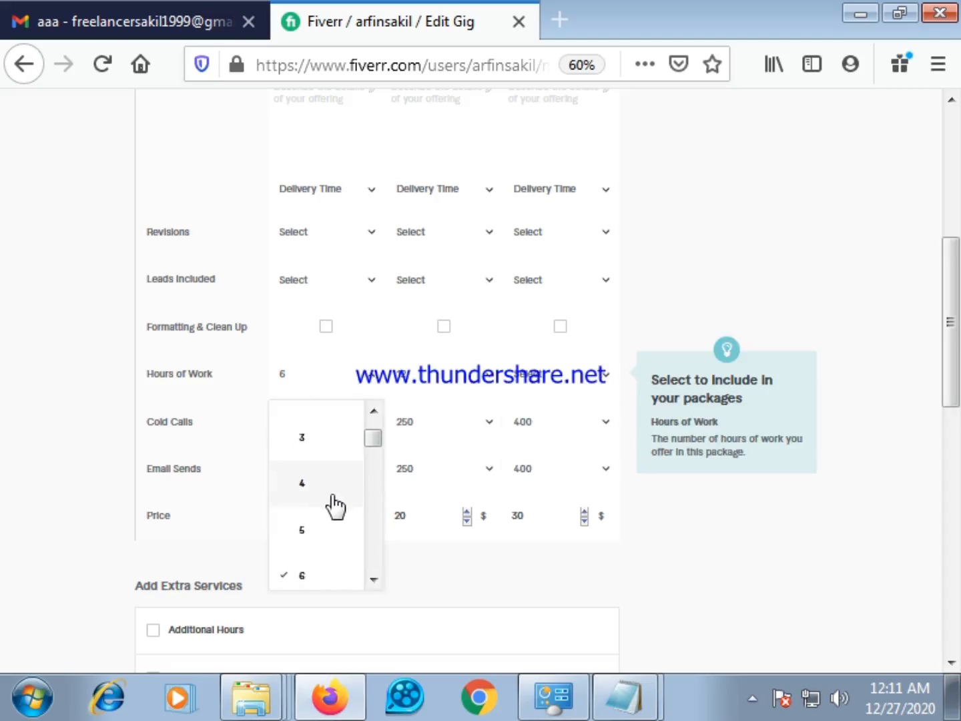
scroll(318, 544, "down", 3)
scroll(317, 538, "up", 3)
left_click(307, 531)
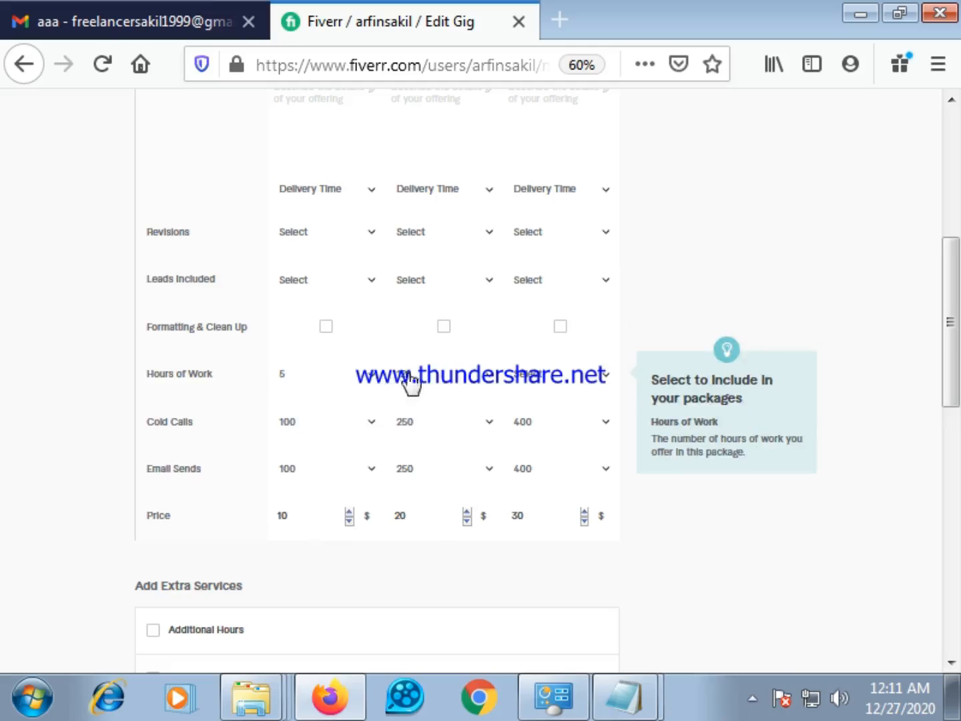
left_click(490, 377)
scroll(440, 467, "down", 3)
scroll(453, 492, "down", 2)
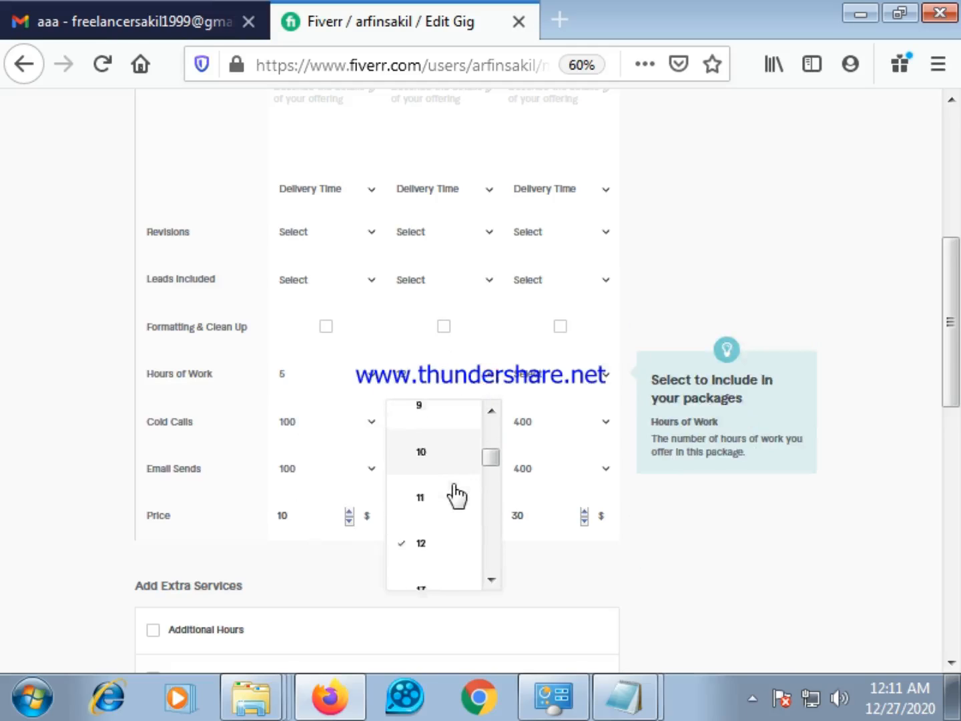
left_click(435, 440)
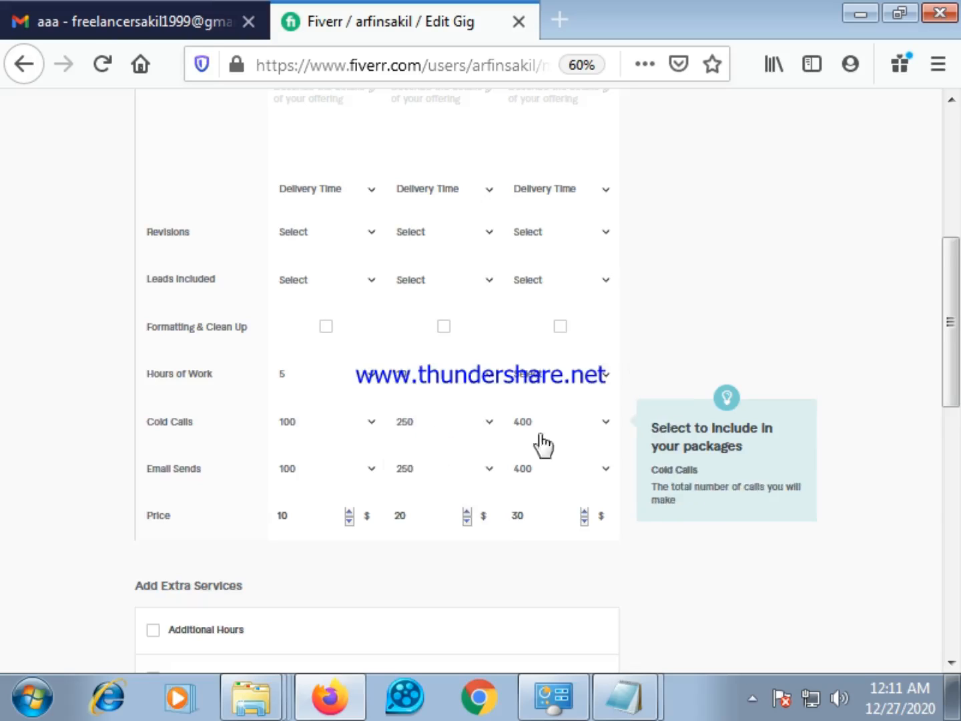
Set Hours of Work in the Premium package to 16
left_click(603, 376)
scroll(537, 515, "down", 2)
scroll(537, 516, "down", 4)
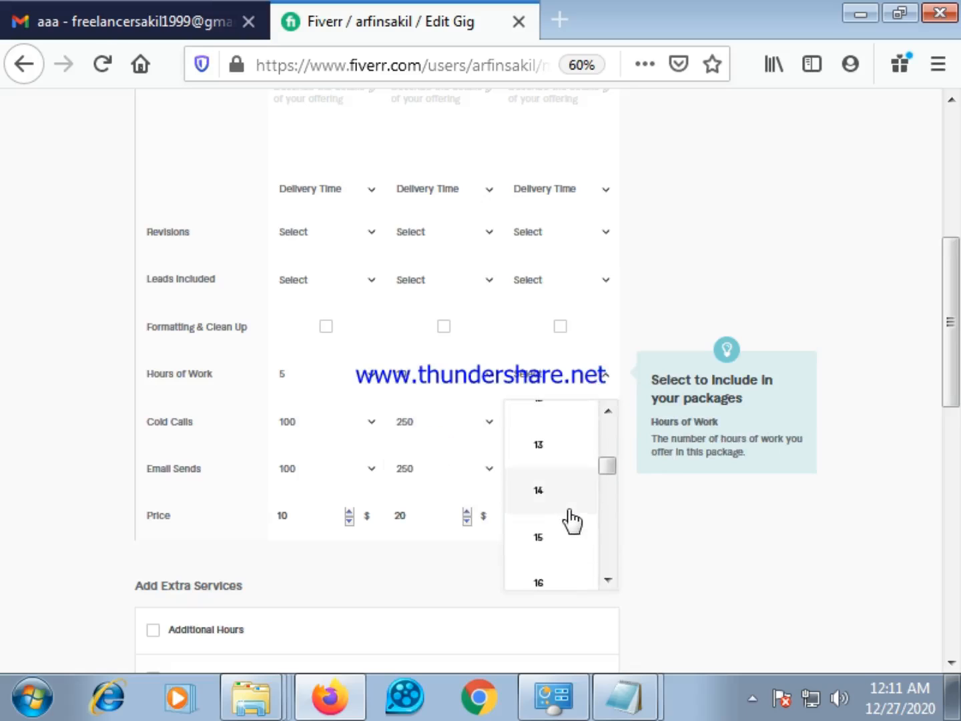
scroll(554, 529, "down", 1)
left_click(554, 529)
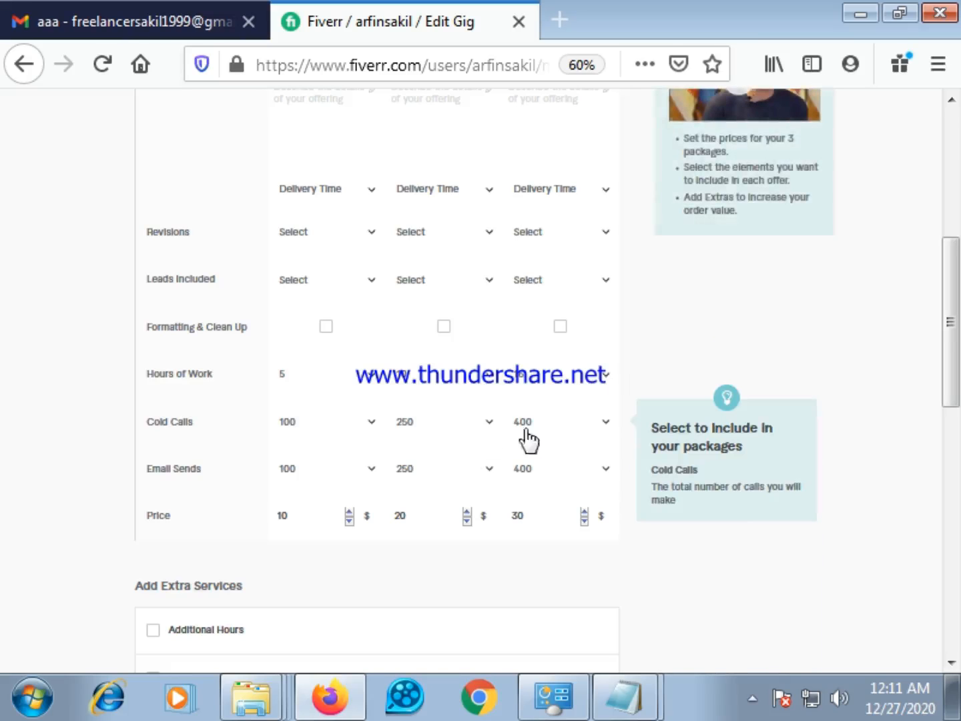
Include Formatting & Clean Up in the Standard and Premium packages only, leaving it out of Basic
scroll(323, 406, "up", 1)
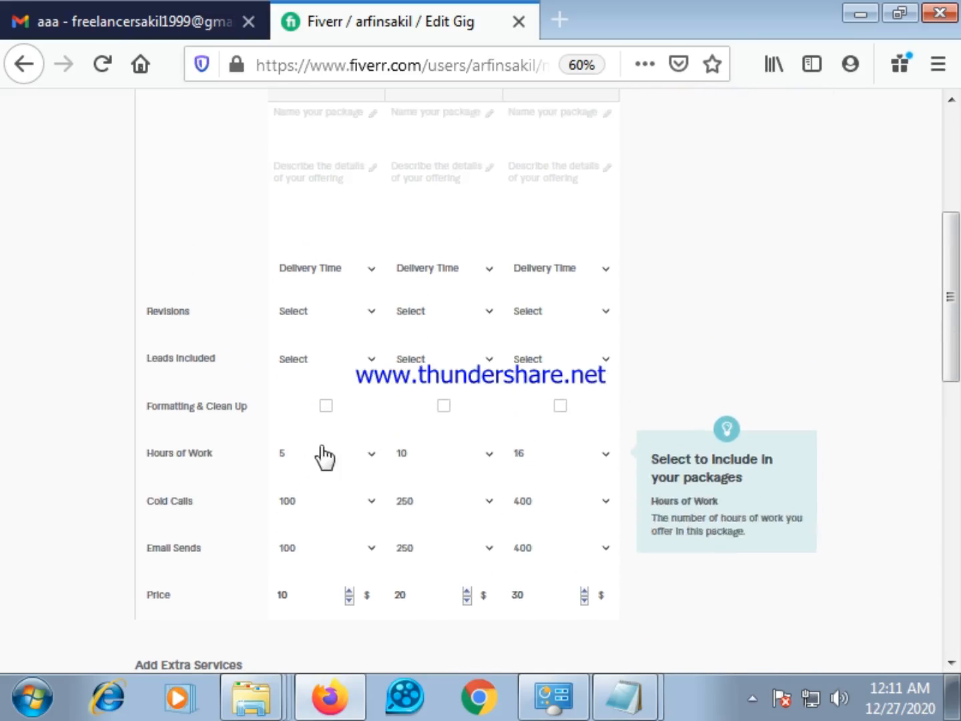
left_click(327, 411)
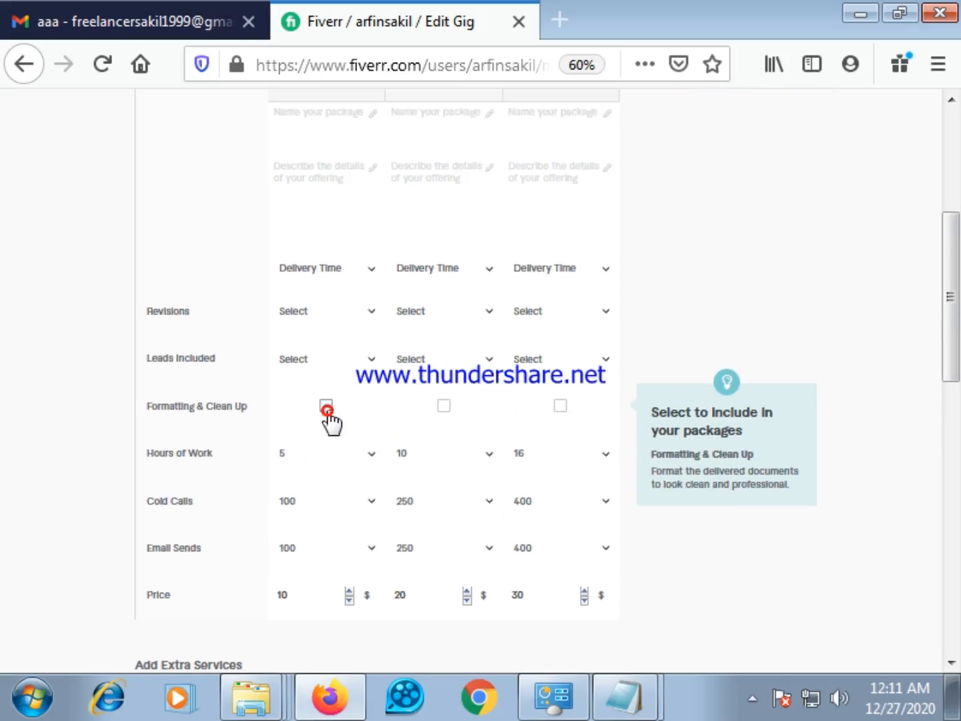
left_click(327, 412)
left_click(443, 407)
left_click(562, 407)
Set Leads Included in the Basic package to 100
left_click(369, 360)
scroll(350, 467, "down", 2)
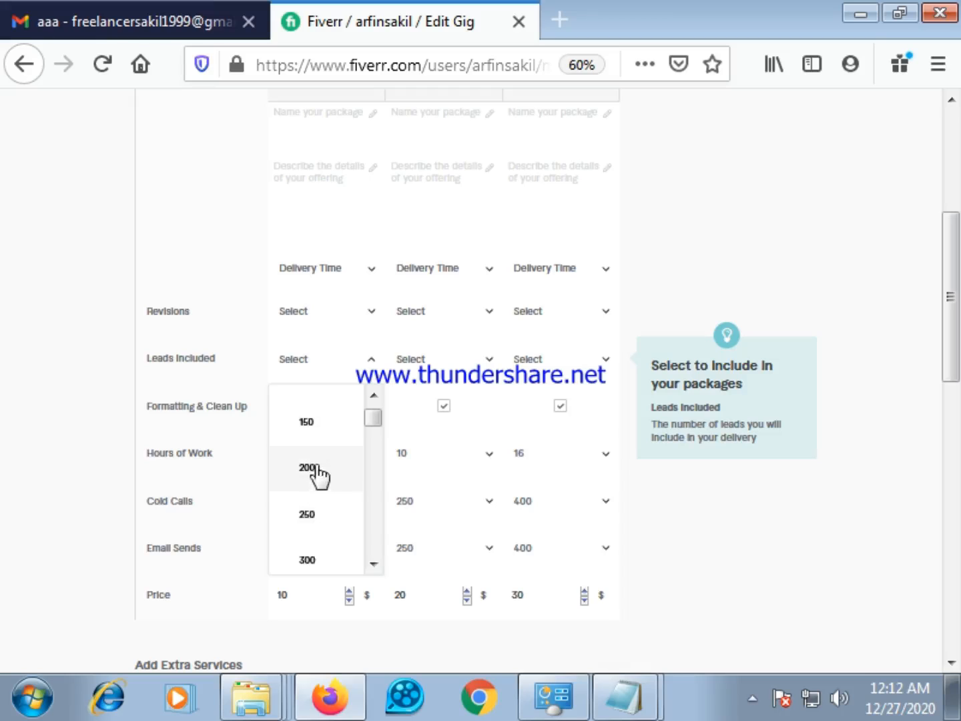
scroll(319, 476, "up", 1)
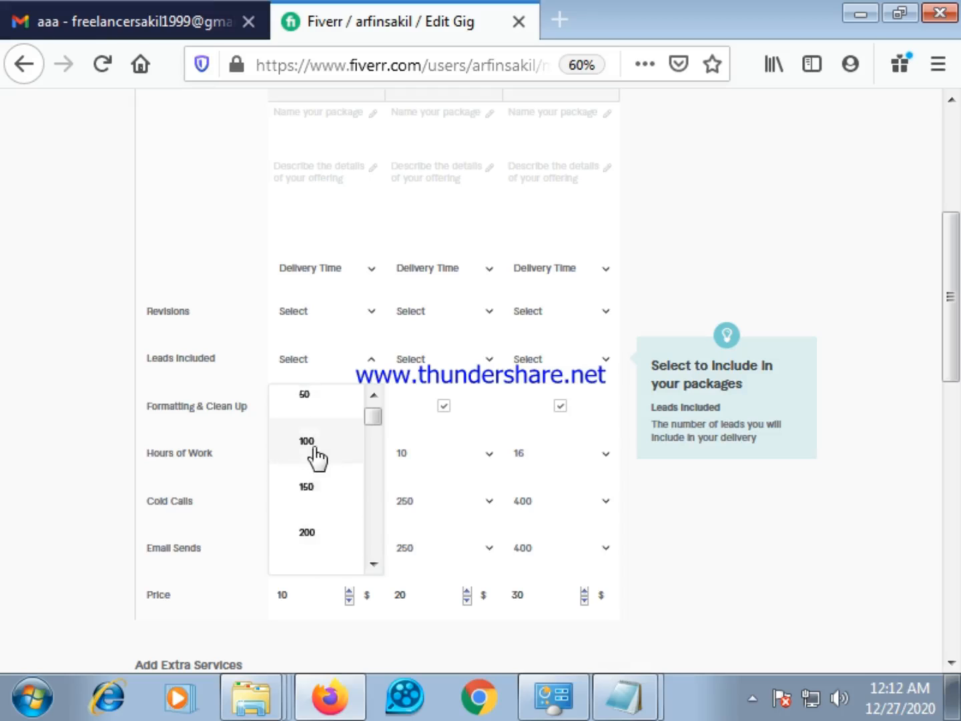
left_click(315, 456)
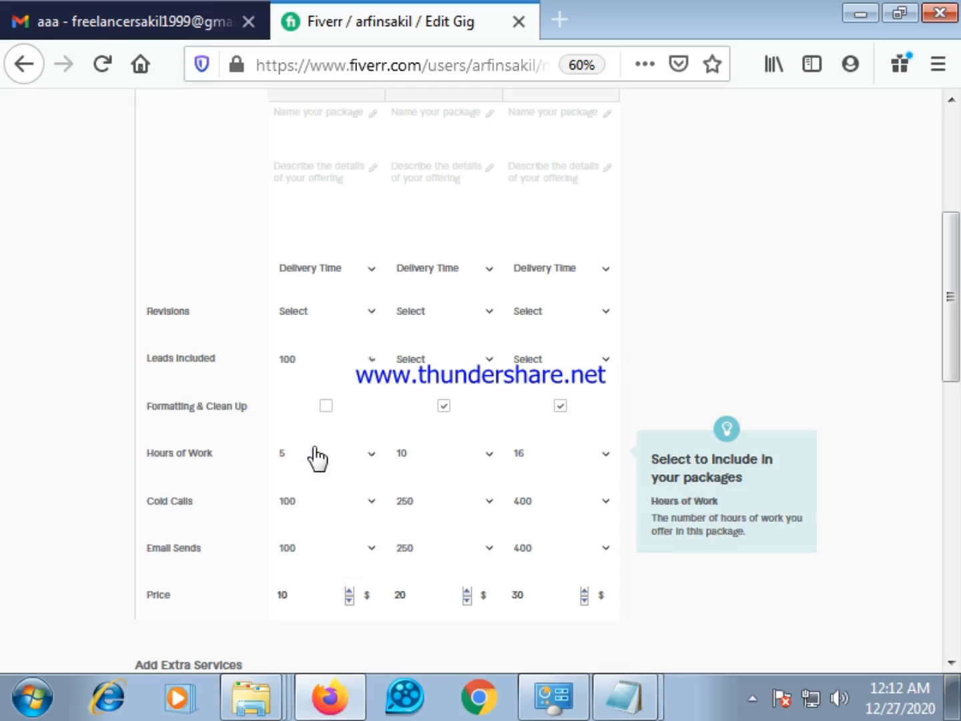
Set Leads Included to 250 for the Standard package and 400 for the Premium package
left_click(489, 360)
scroll(447, 490, "down", 1)
scroll(447, 492, "down", 1)
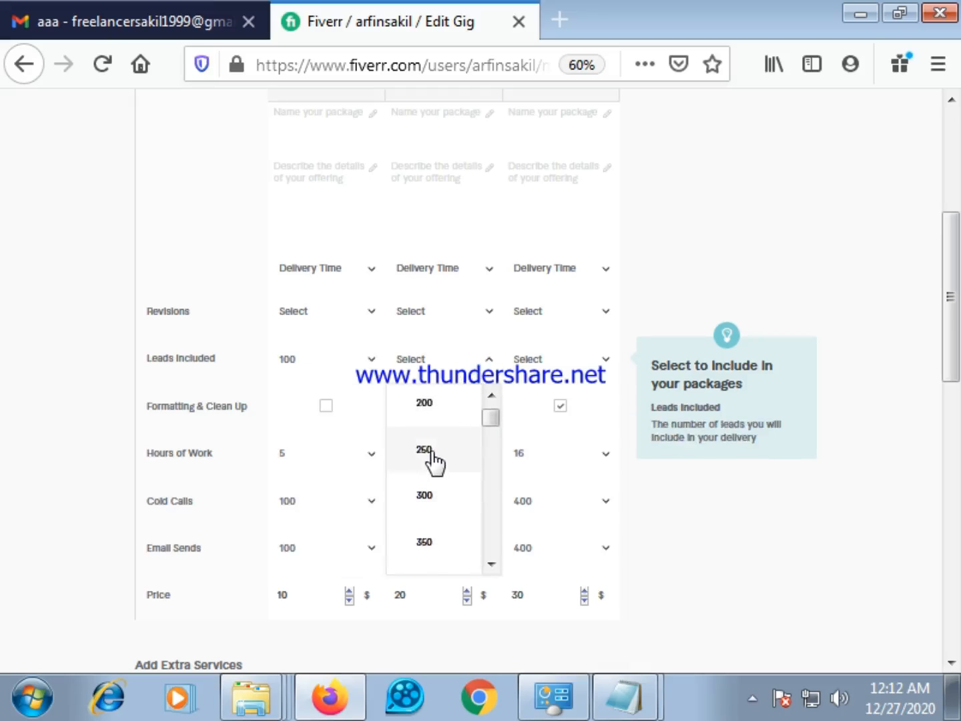
left_click(432, 461)
left_click(605, 360)
scroll(552, 510, "down", 3)
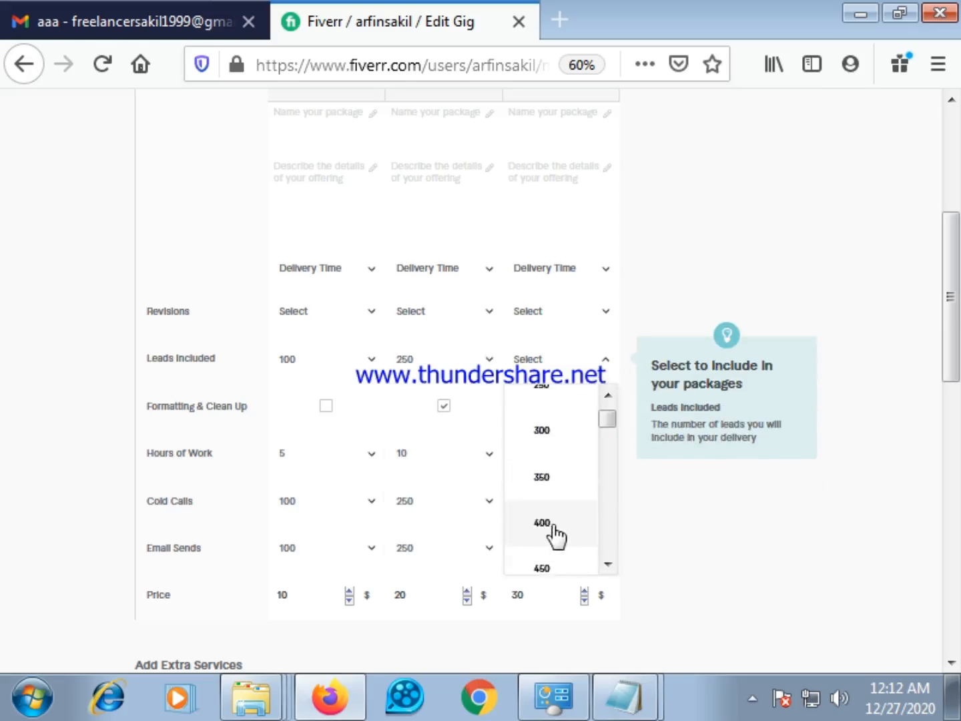
left_click(542, 523)
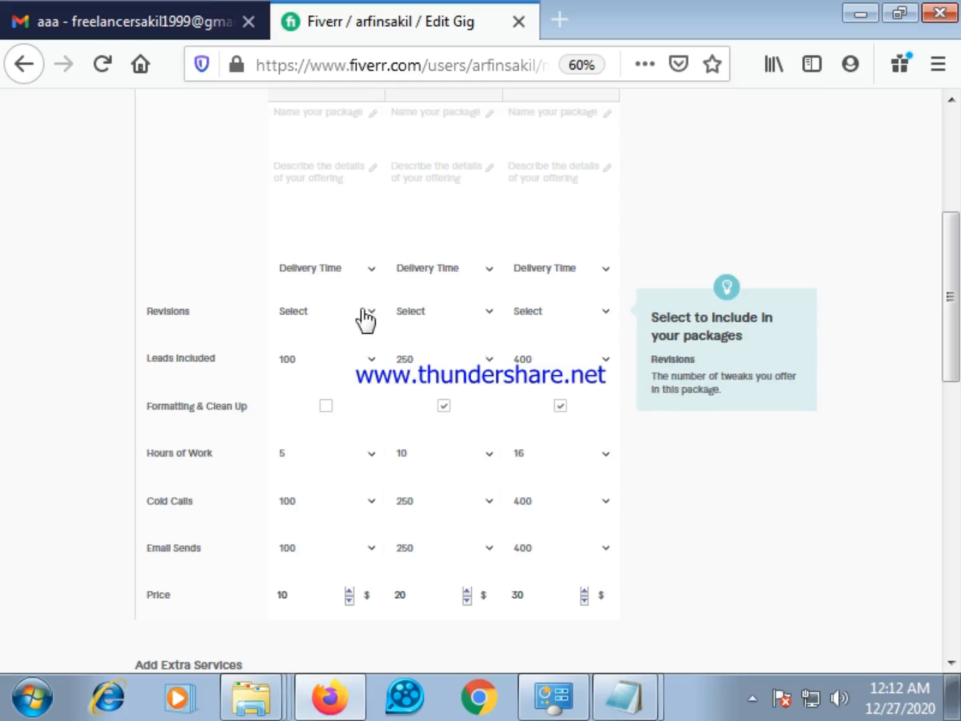
Set Revisions to Unlimited for the Basic and Standard packages
left_click(365, 314)
scroll(327, 507, "down", 4)
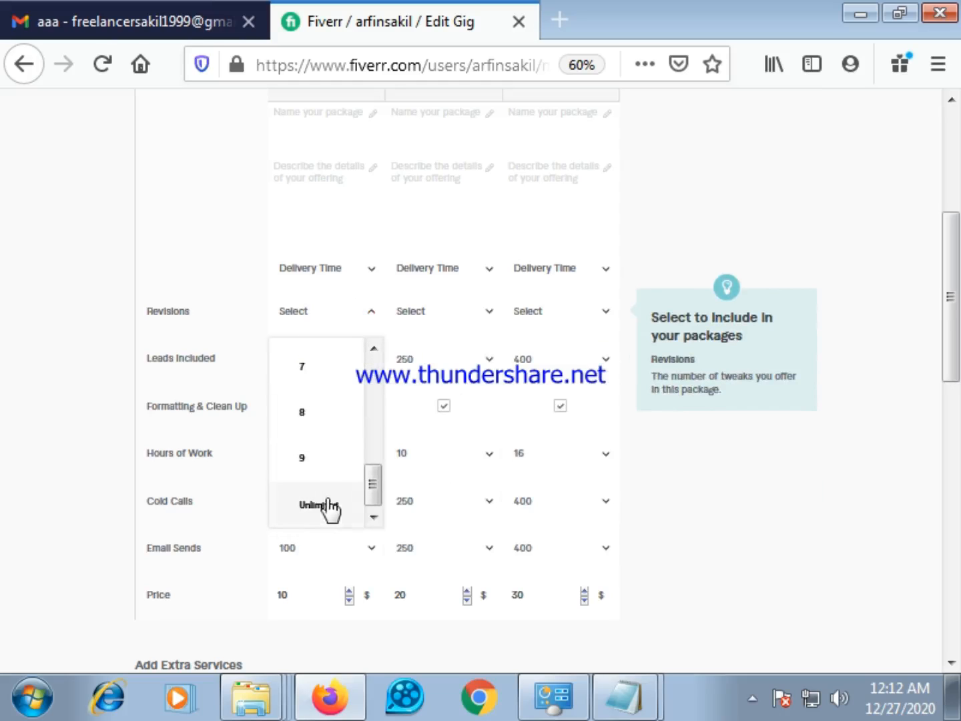
left_click(323, 508)
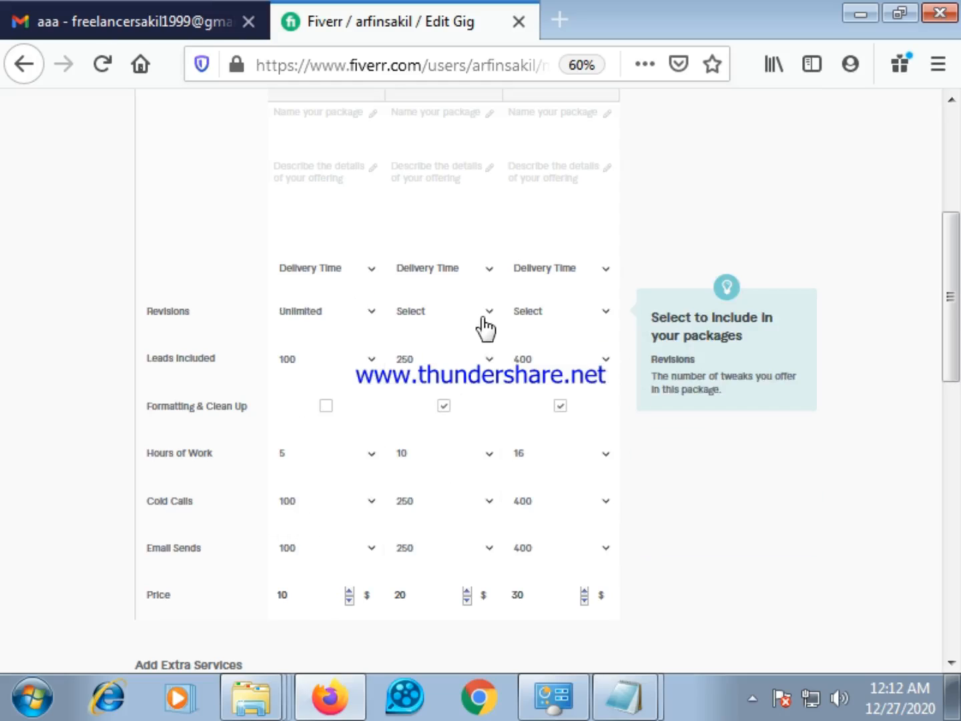
left_click(486, 312)
scroll(437, 503, "down", 8)
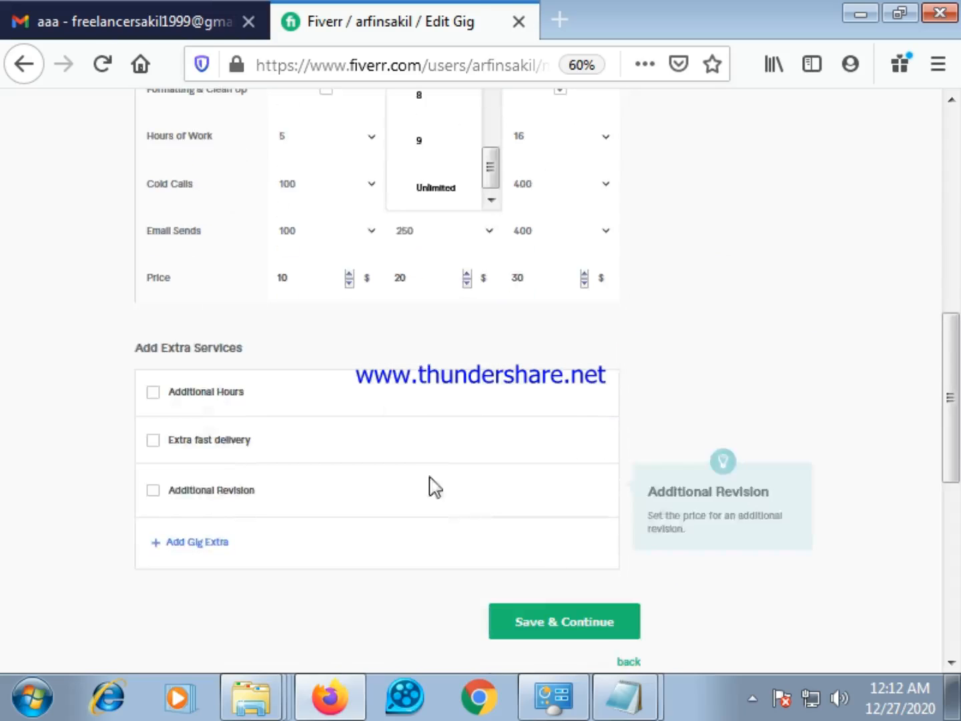
scroll(453, 454, "up", 3)
left_click(444, 350)
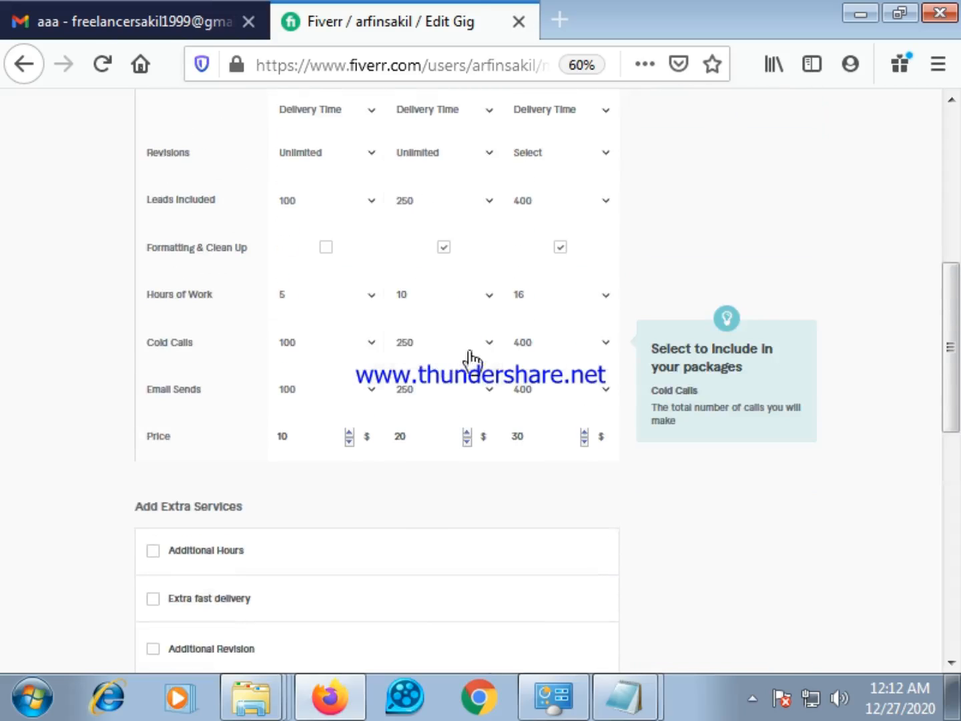
scroll(554, 310, "up", 2)
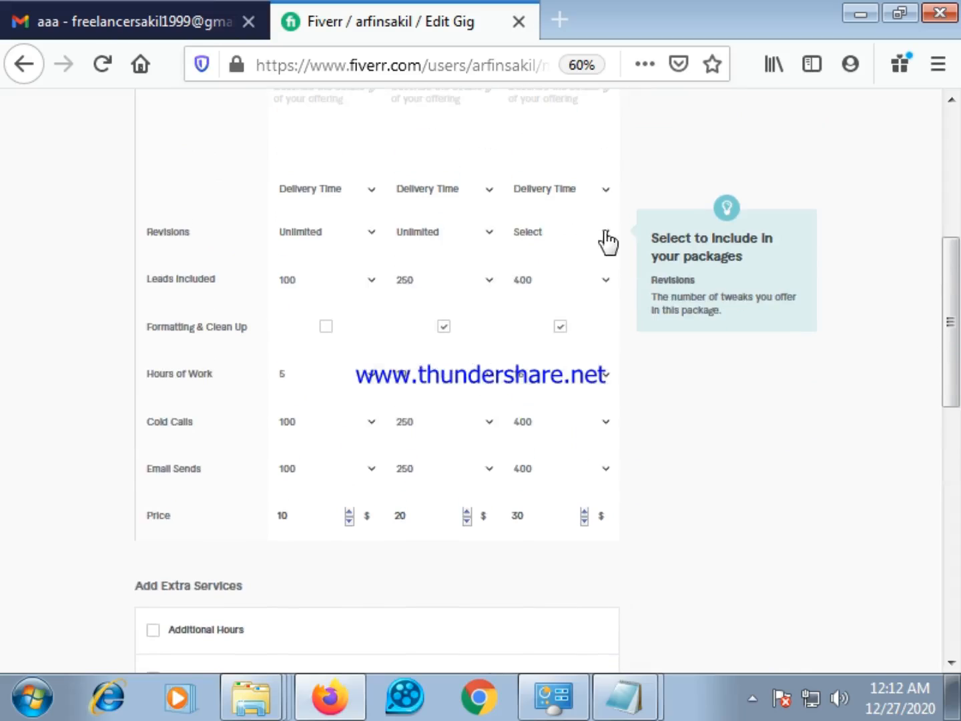
Set Revisions to Unlimited for the Premium package
left_click(605, 233)
scroll(579, 407, "down", 8)
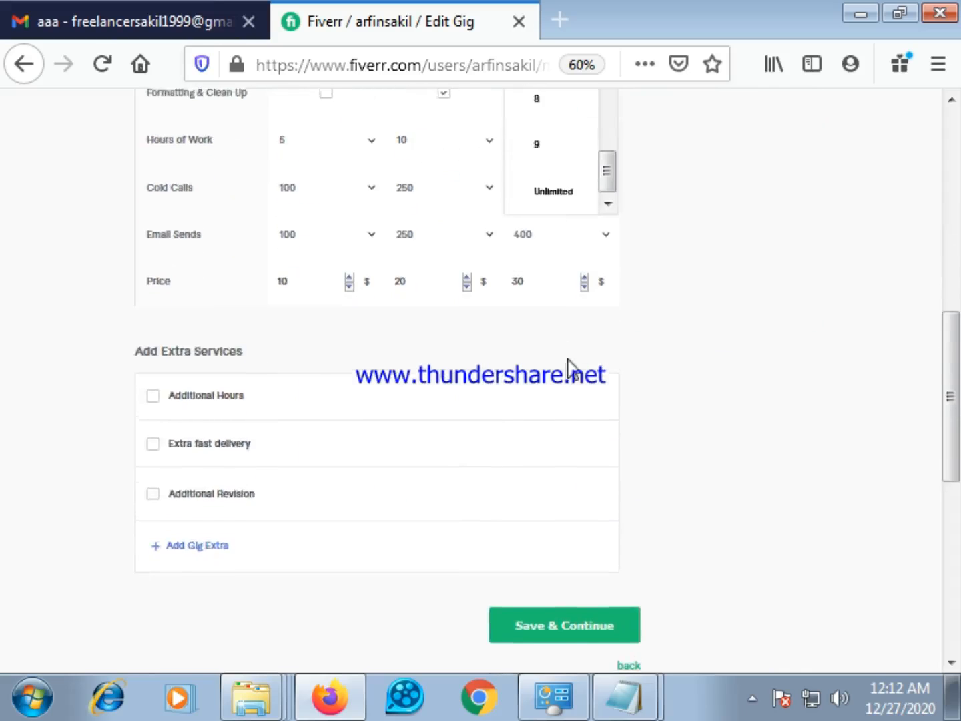
scroll(566, 333, "up", 2)
left_click(561, 268)
scroll(518, 414, "up", 10)
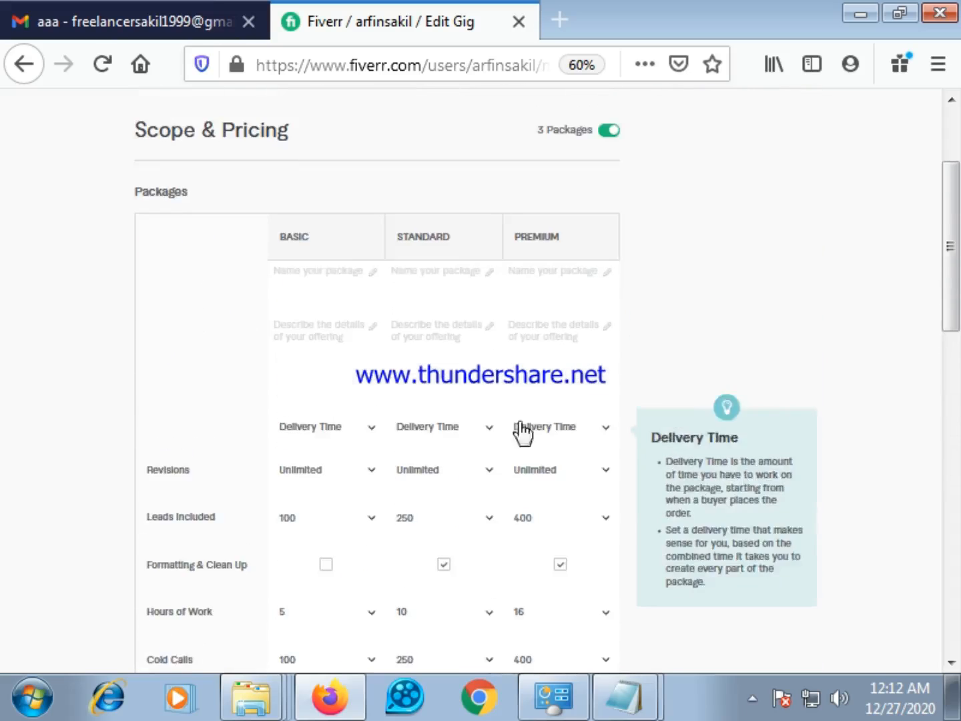
Set the Basic package's delivery time to 3 days
scroll(494, 487, "down", 3)
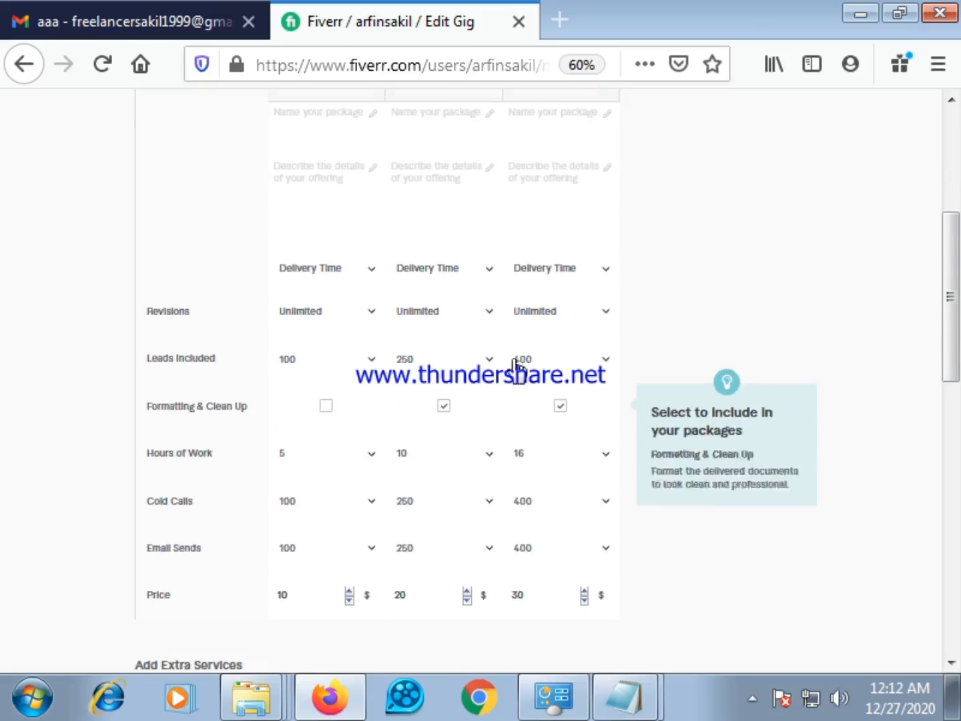
scroll(510, 365, "up", 2)
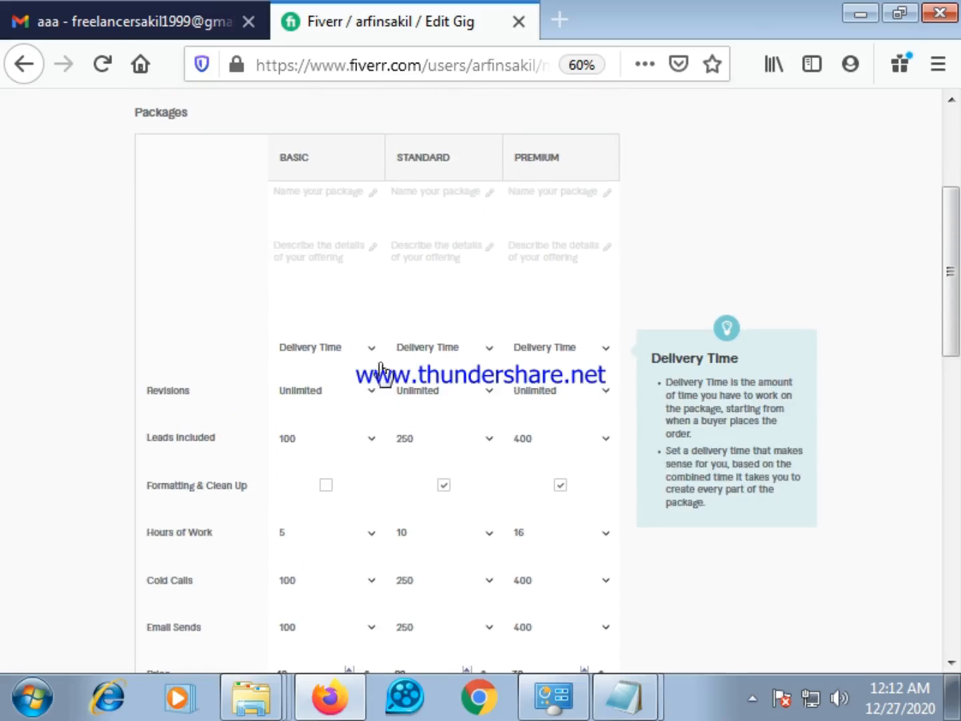
left_click(372, 350)
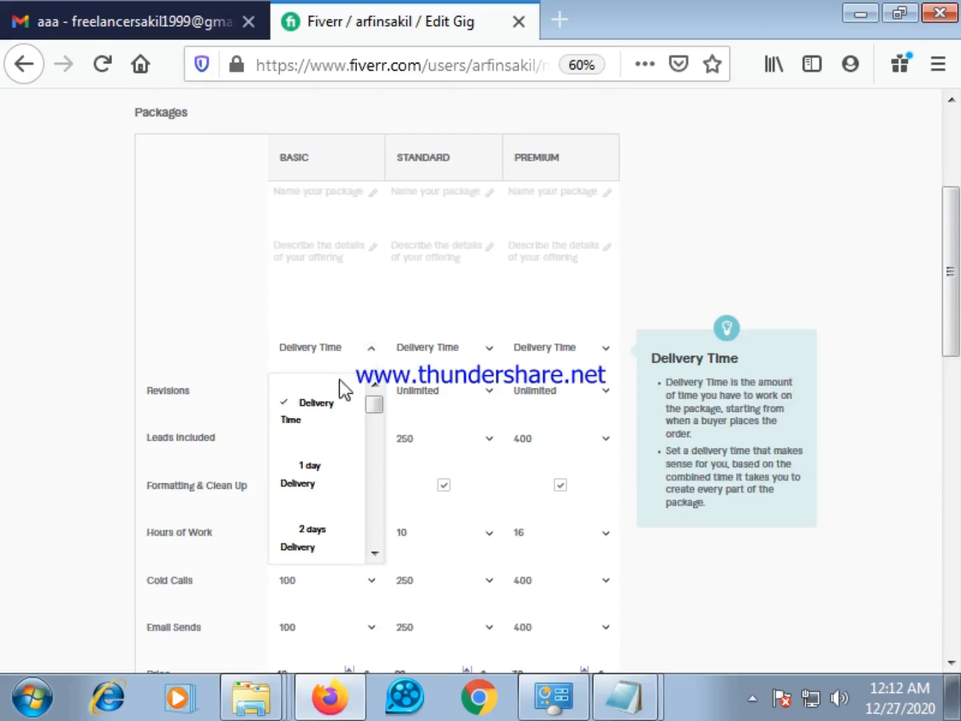
scroll(362, 472, "down", 1)
scroll(362, 472, "down", 2)
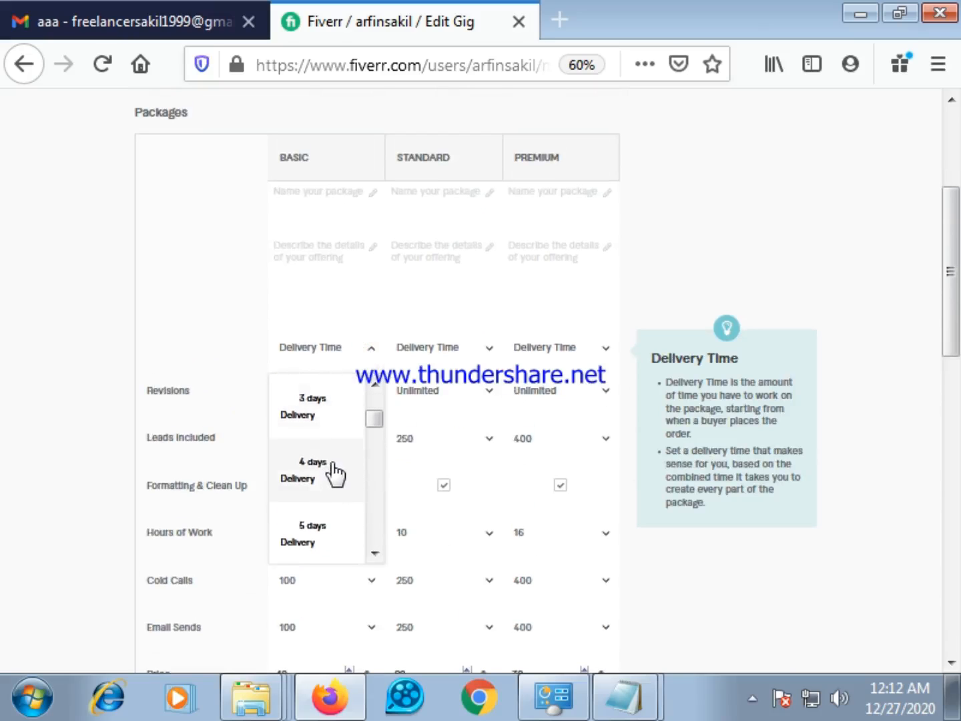
left_click(323, 400)
Set the Standard package's delivery time to 5 days
left_click(490, 350)
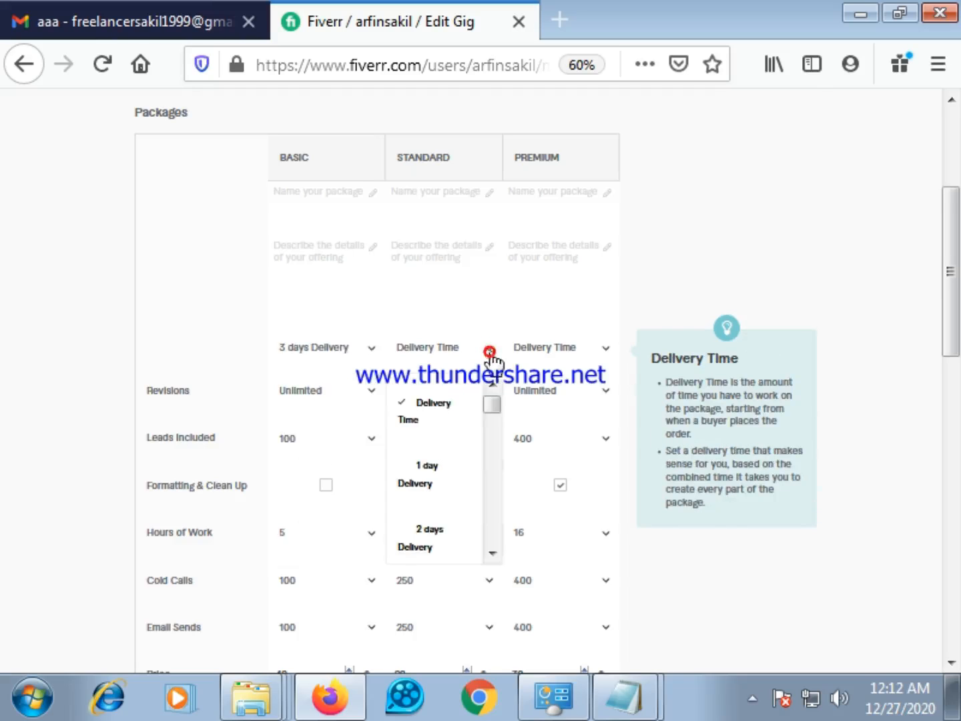
scroll(448, 475, "down", 1)
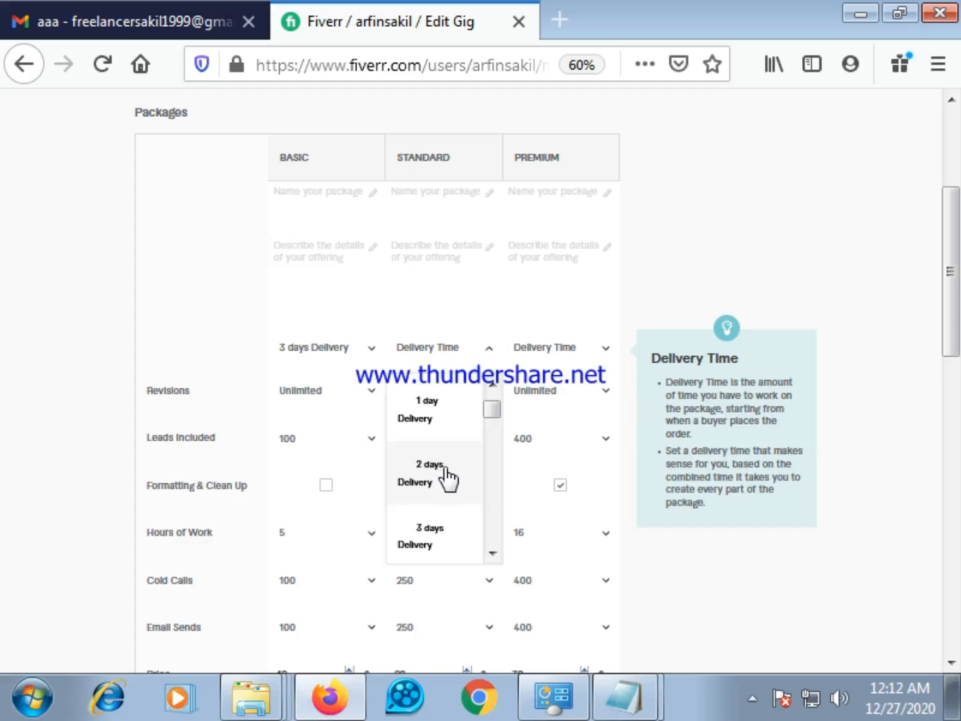
scroll(446, 475, "down", 1)
scroll(441, 505, "down", 1)
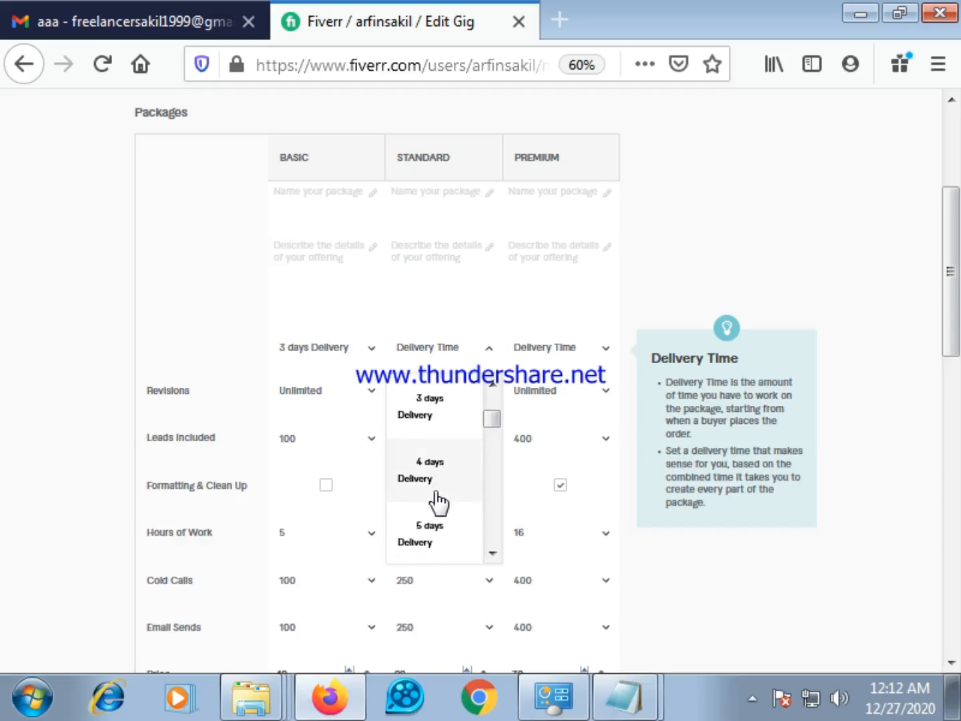
left_click(440, 530)
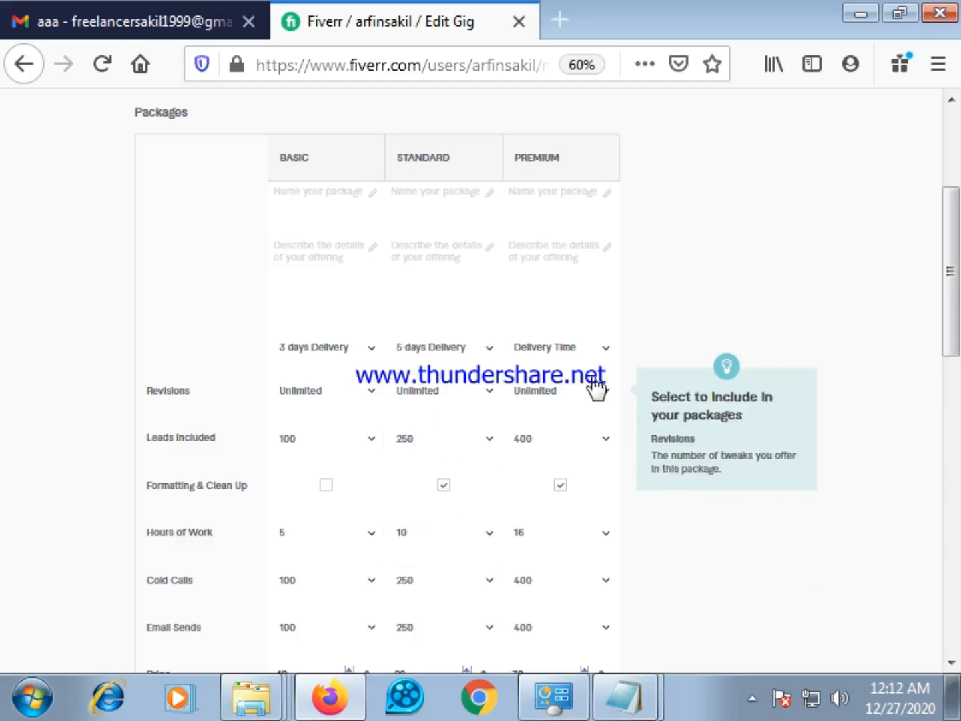
Set the Premium package's delivery time to 7 days
left_click(607, 352)
scroll(551, 422, "down", 3)
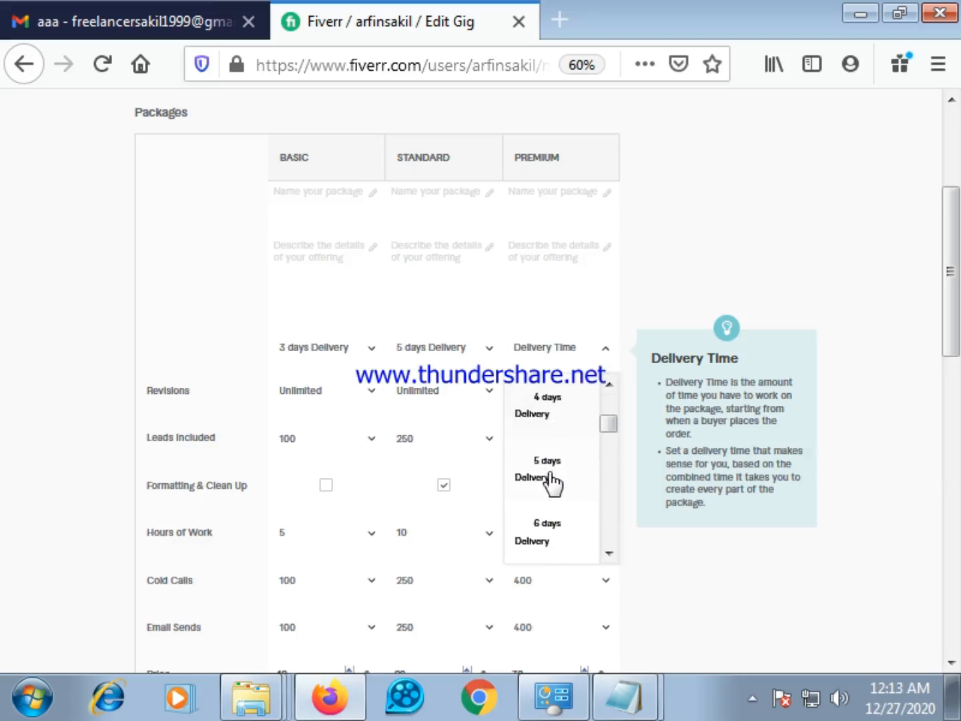
left_click(550, 515)
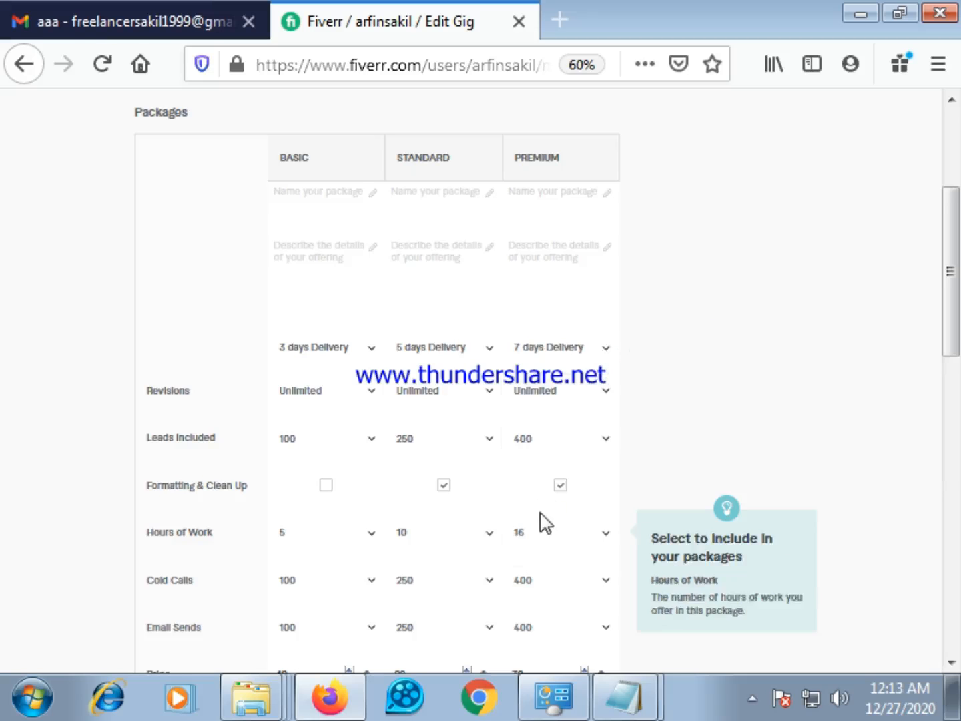
scroll(671, 447, "down", 2)
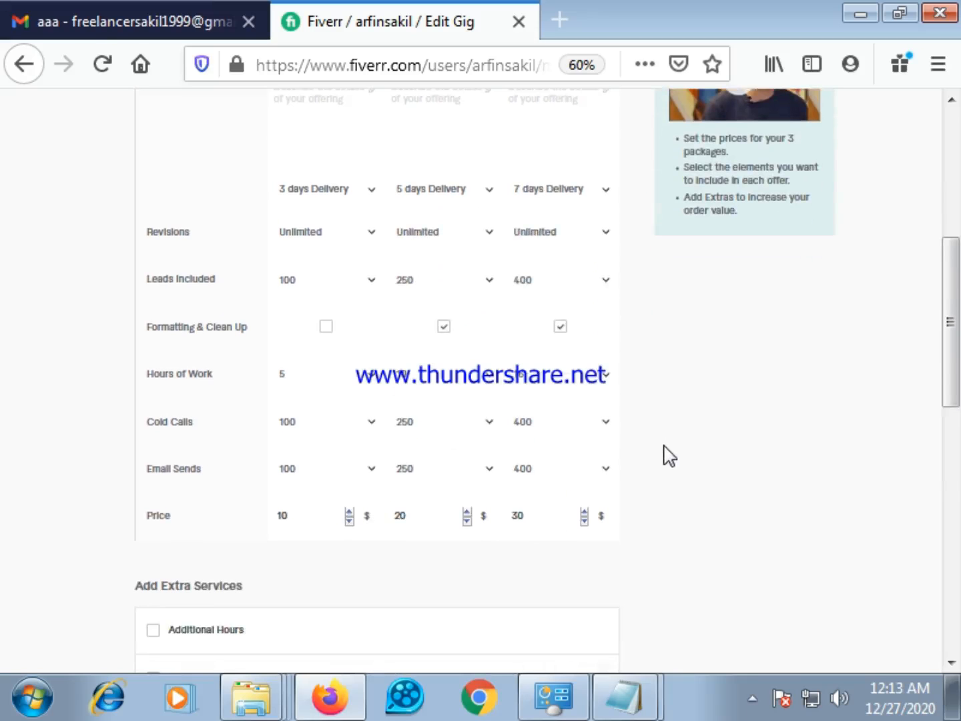
scroll(621, 440, "up", 3)
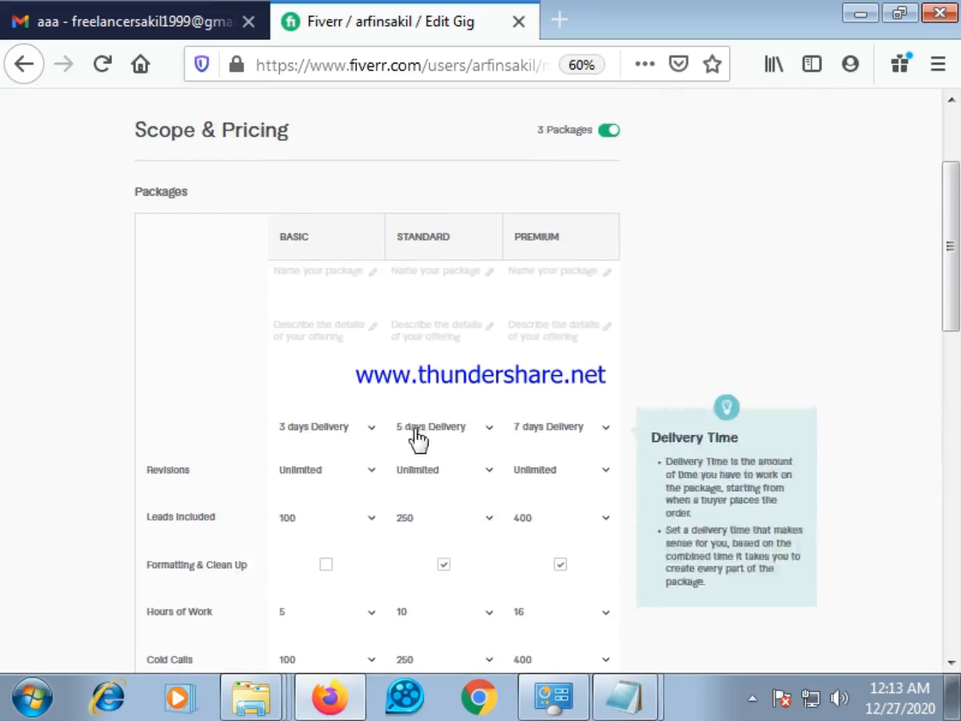
scroll(415, 440, "down", 3)
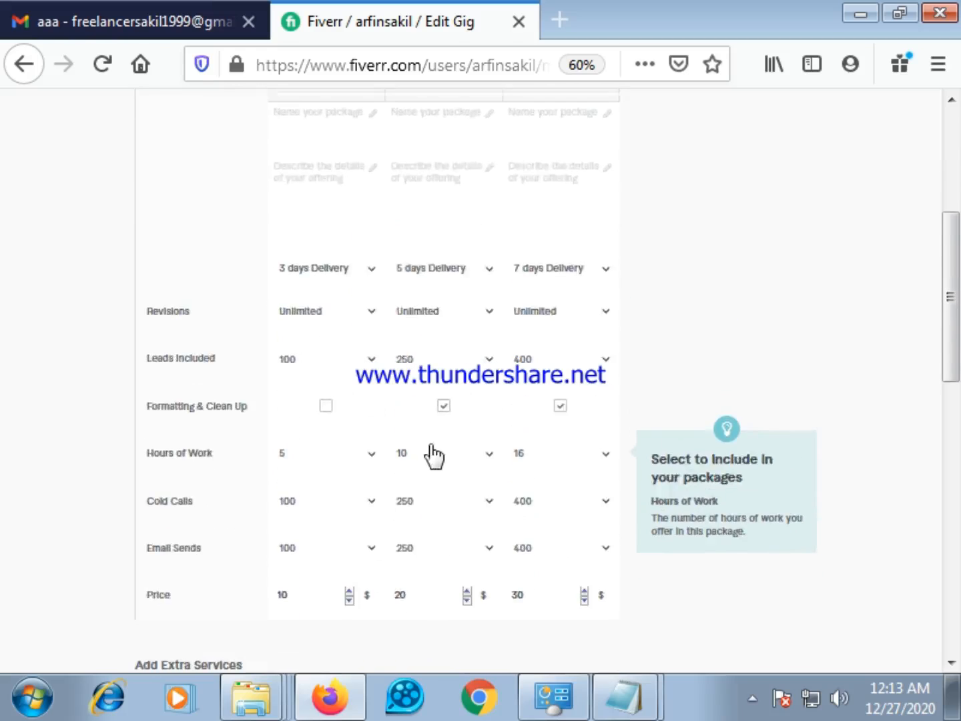
scroll(433, 456, "down", 3)
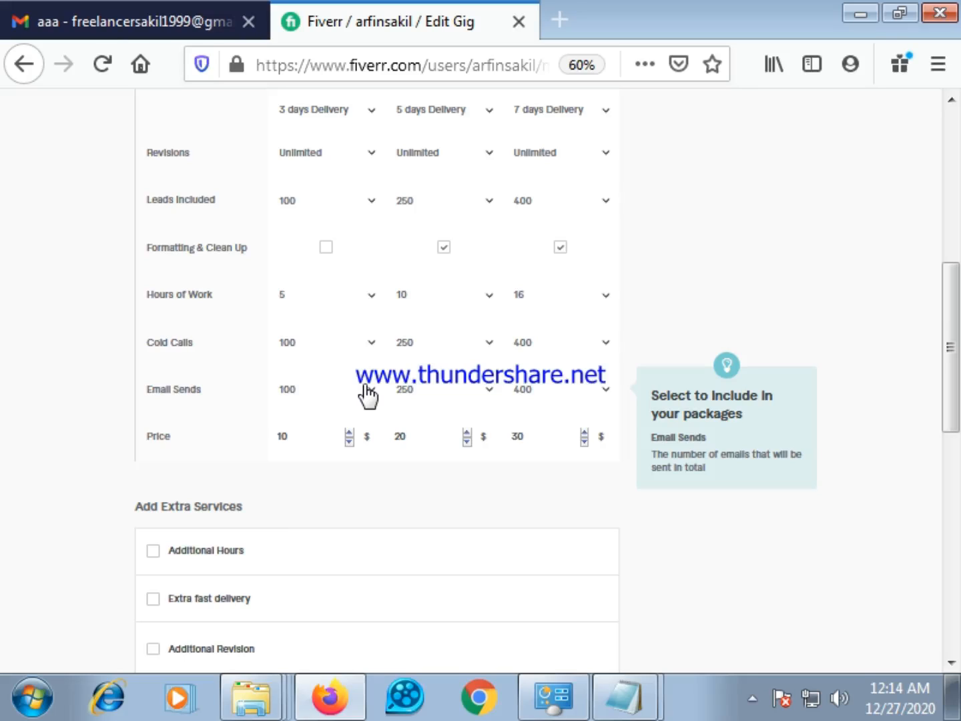
Set Email Sends to 50 for the Basic, 100 for the Standard and 150 for the Premium package
scroll(400, 384, "up", 2)
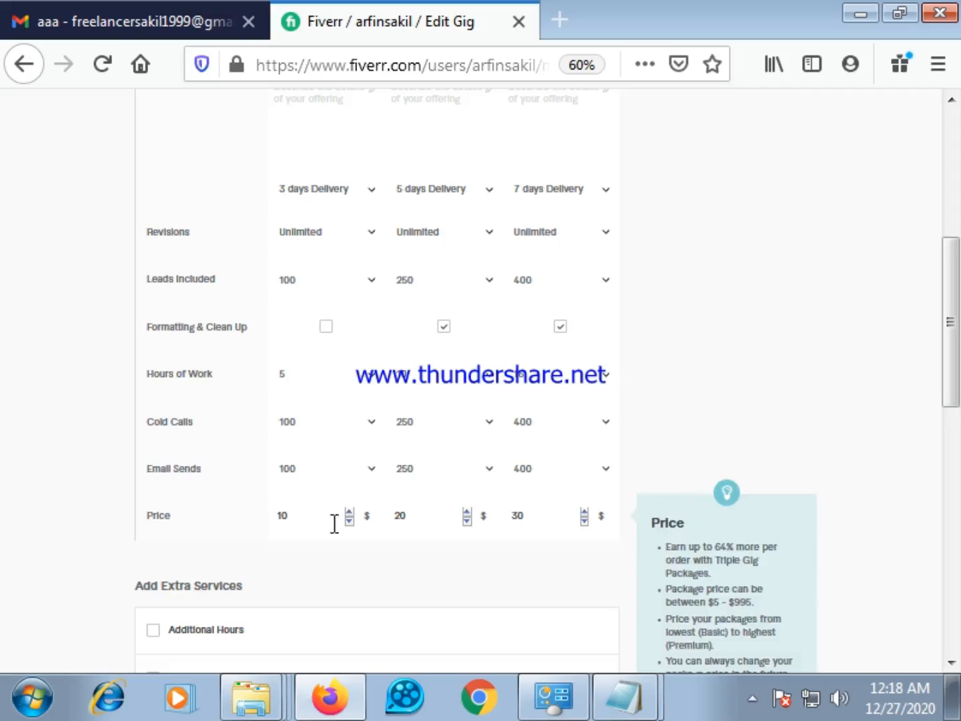
left_click(370, 471)
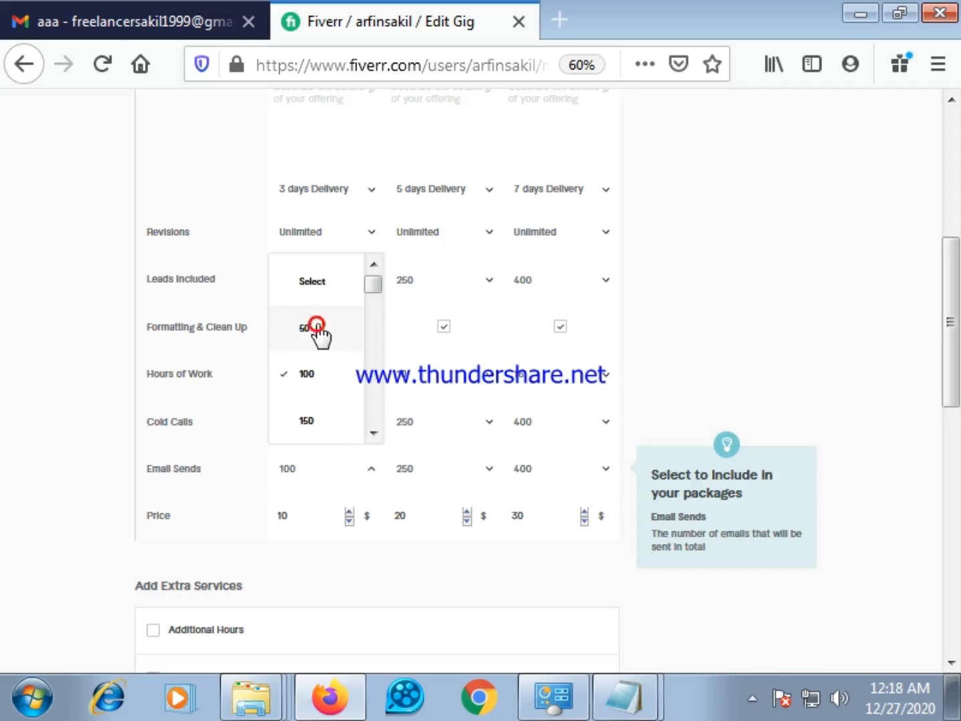
left_click(316, 328)
left_click(488, 470)
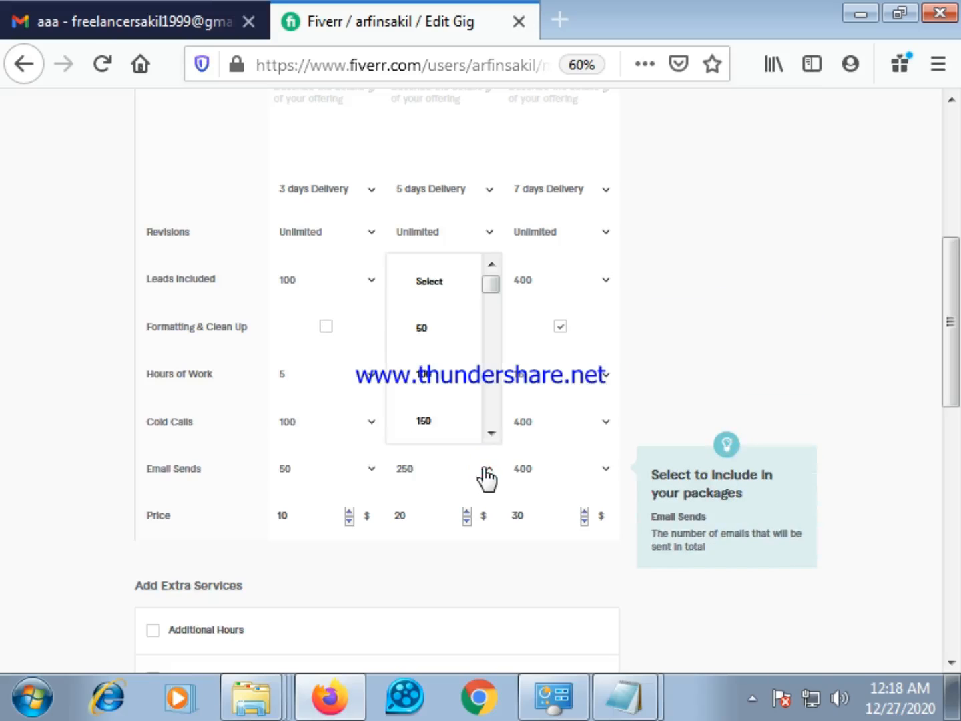
left_click(429, 376)
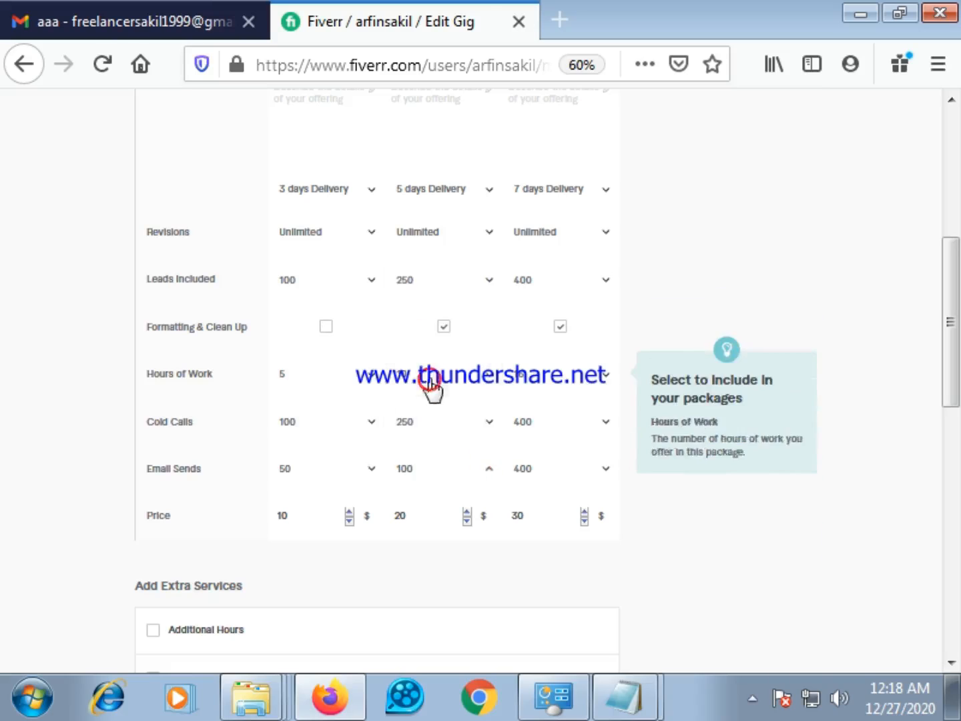
left_click(602, 469)
left_click(553, 420)
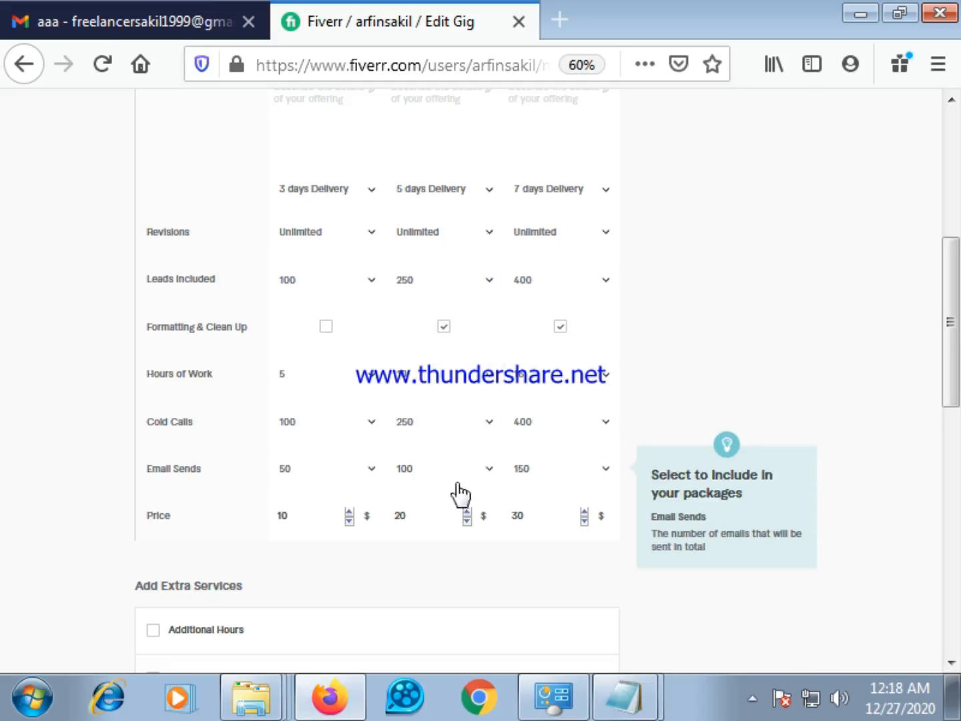
Set Cold Calls to 50 for the Basic, 100 for the Standard and 150 for the Premium package
left_click(372, 429)
left_click(327, 526)
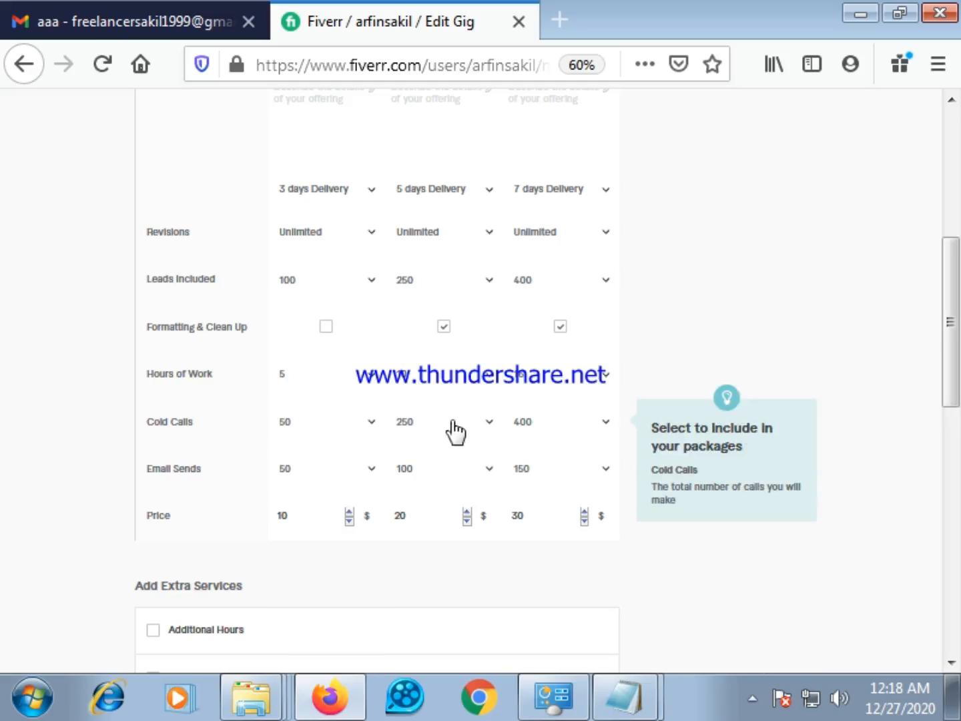
left_click(492, 424)
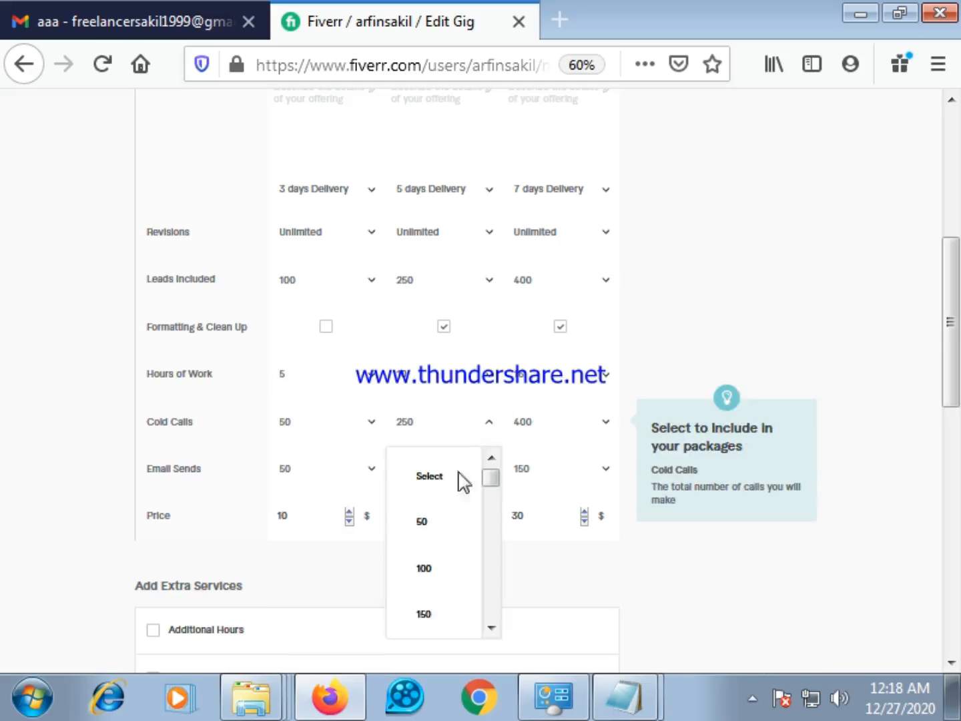
left_click(424, 569)
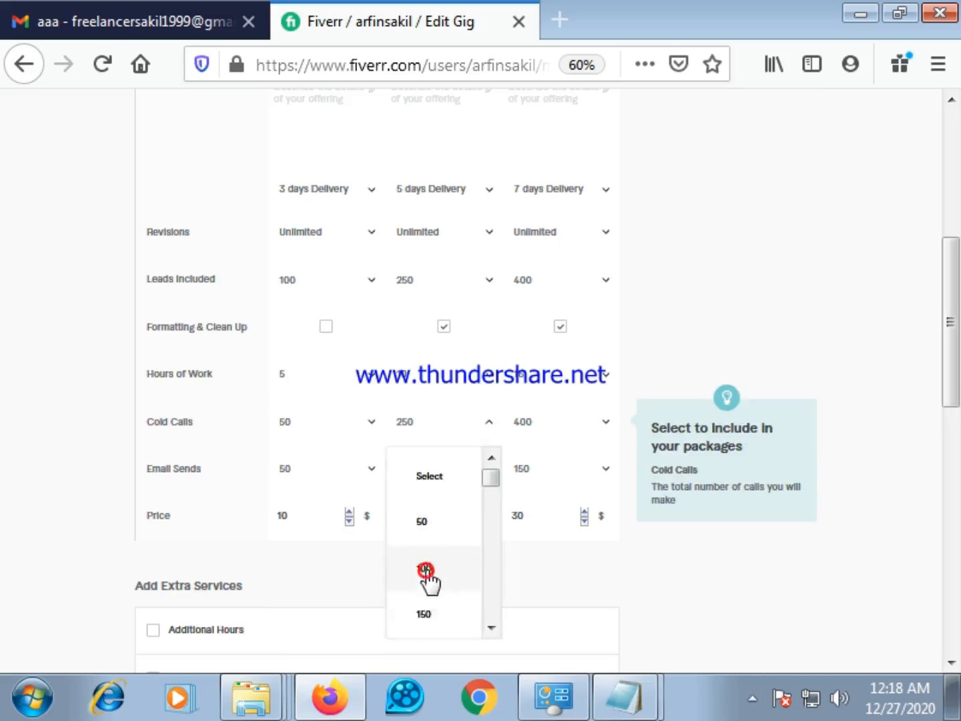
left_click(603, 428)
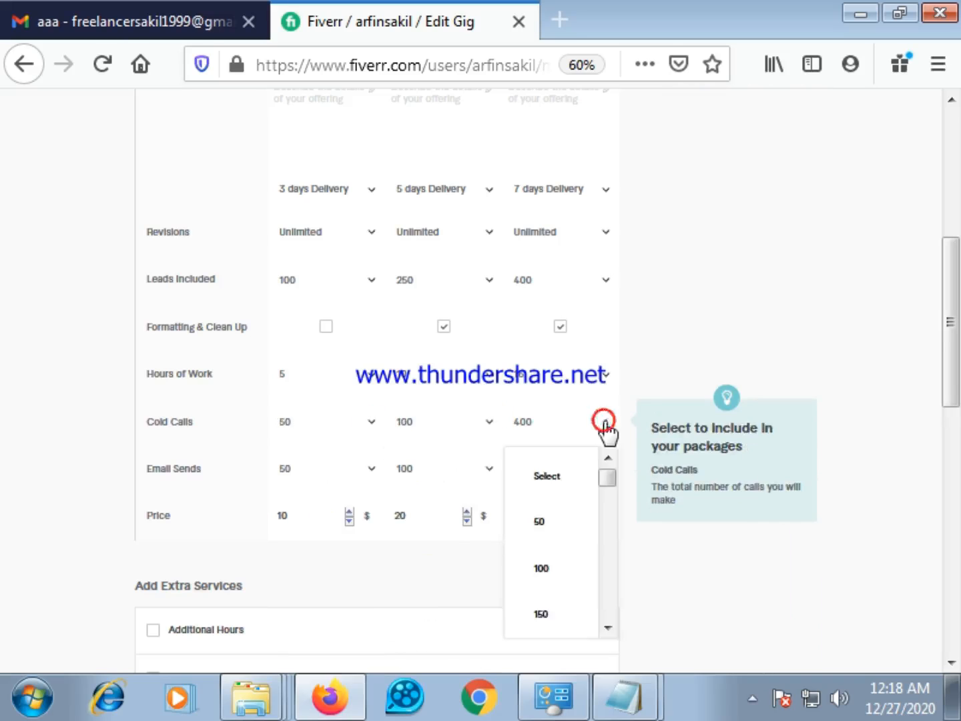
left_click(544, 614)
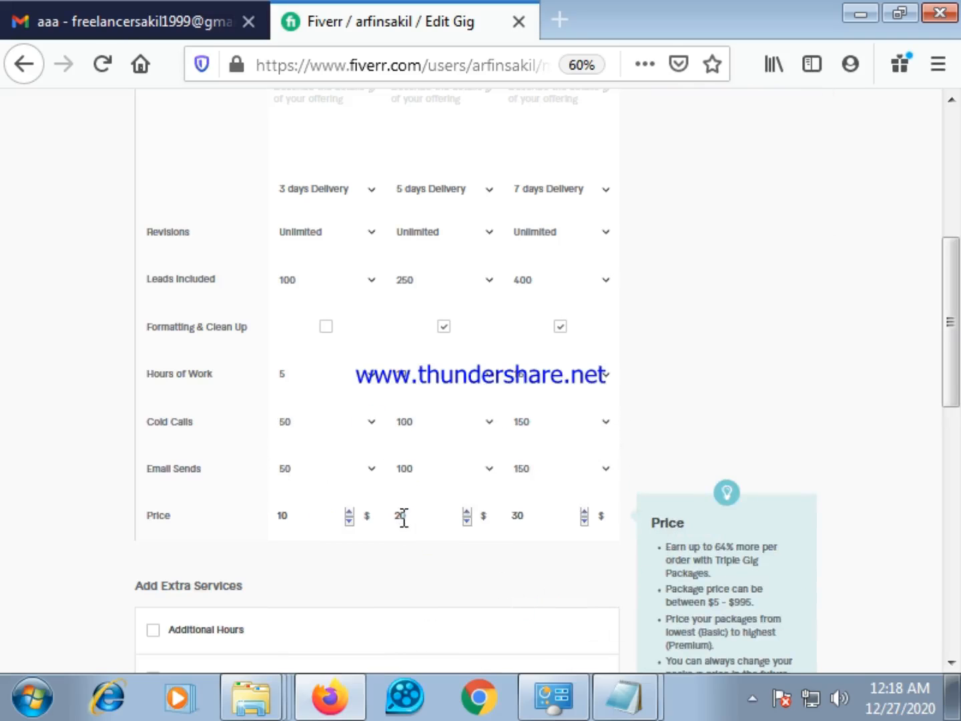
Review the package table, including the Leads Included choices for Basic, and the extra services offered below it
scroll(403, 517, "up", 2)
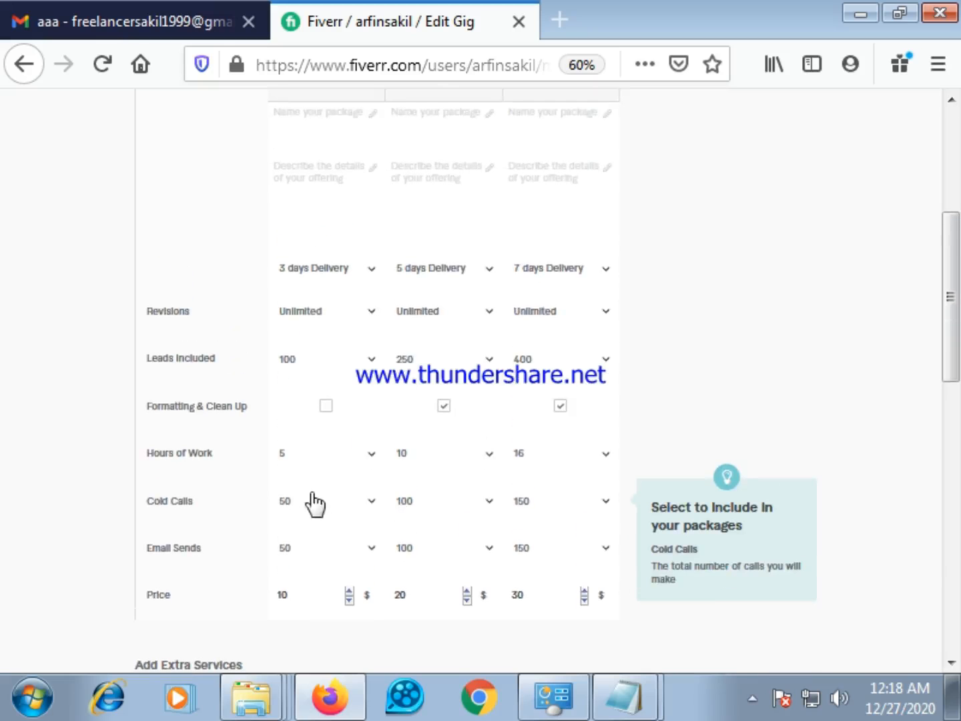
scroll(508, 520, "up", 4)
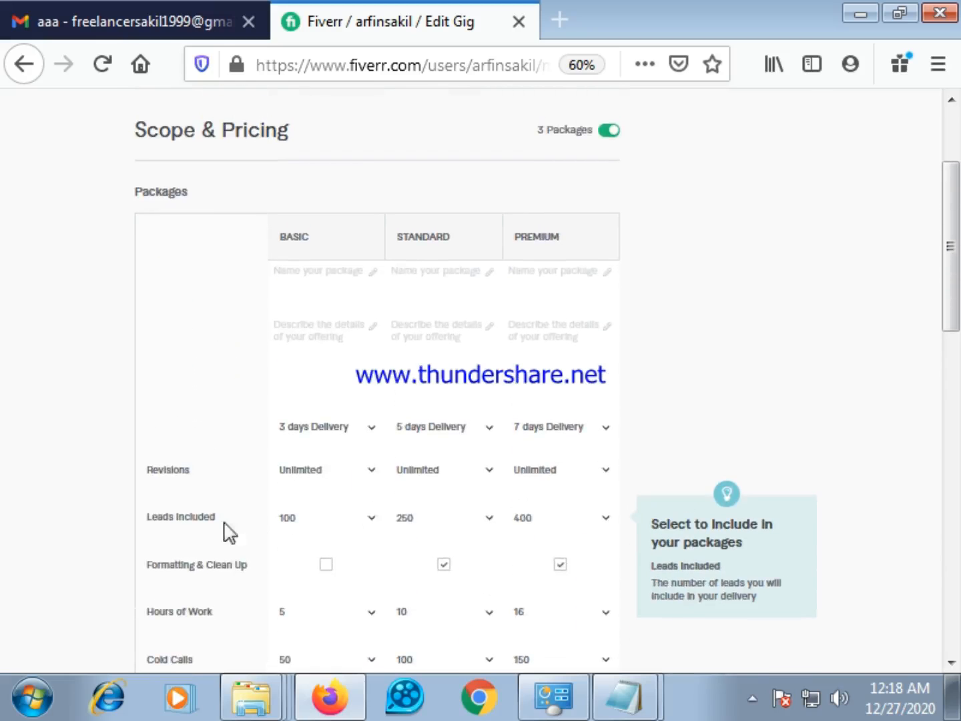
scroll(235, 542, "down", 2)
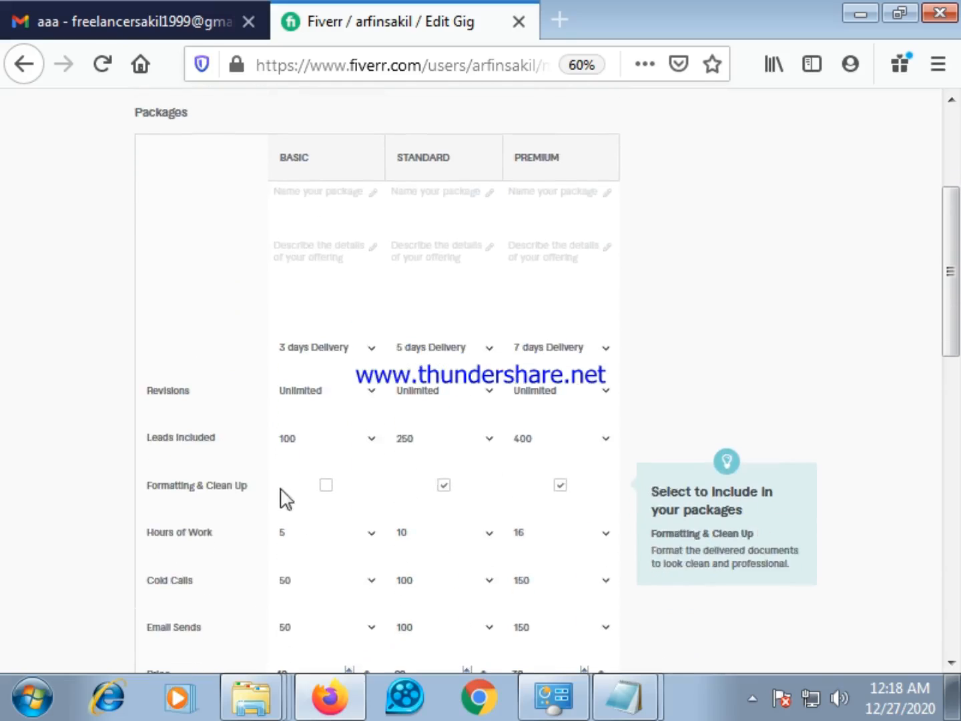
left_click(372, 441)
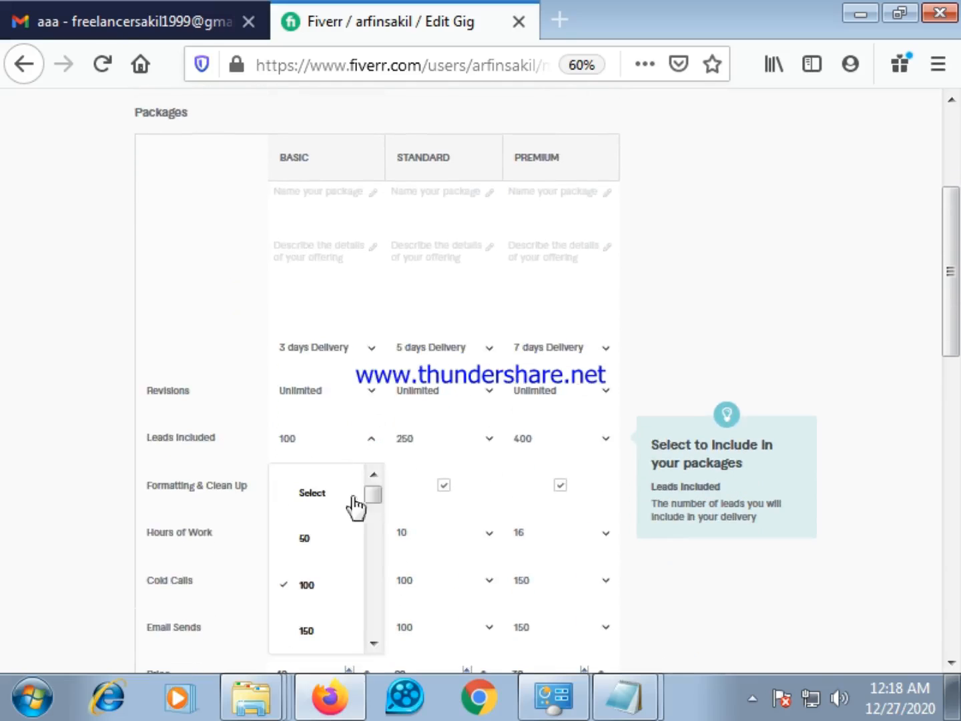
scroll(335, 557, "down", 1)
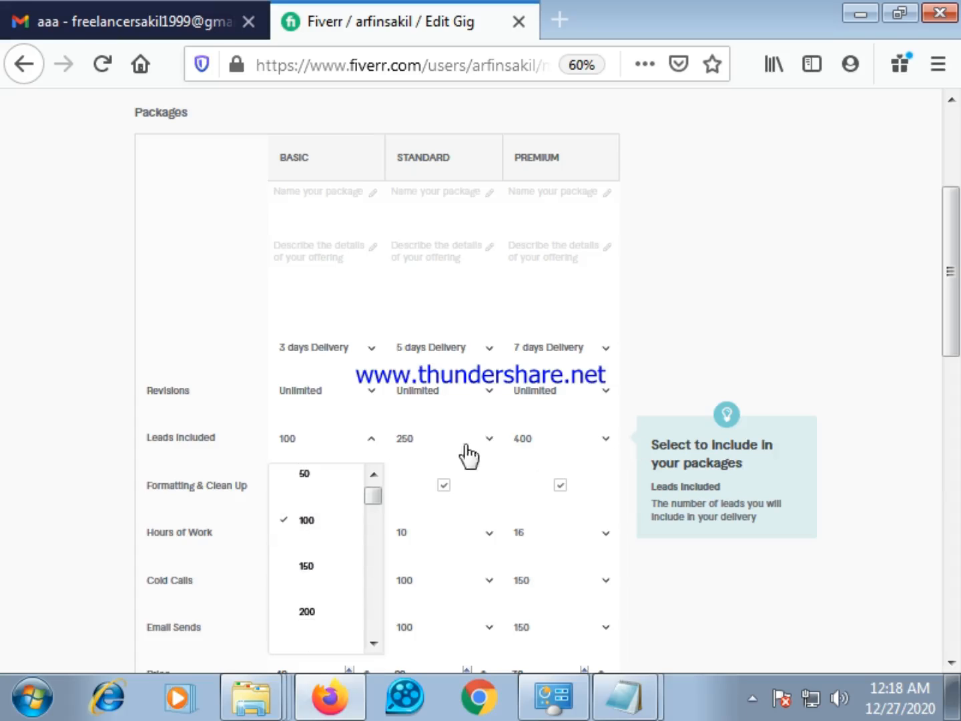
left_click(642, 480)
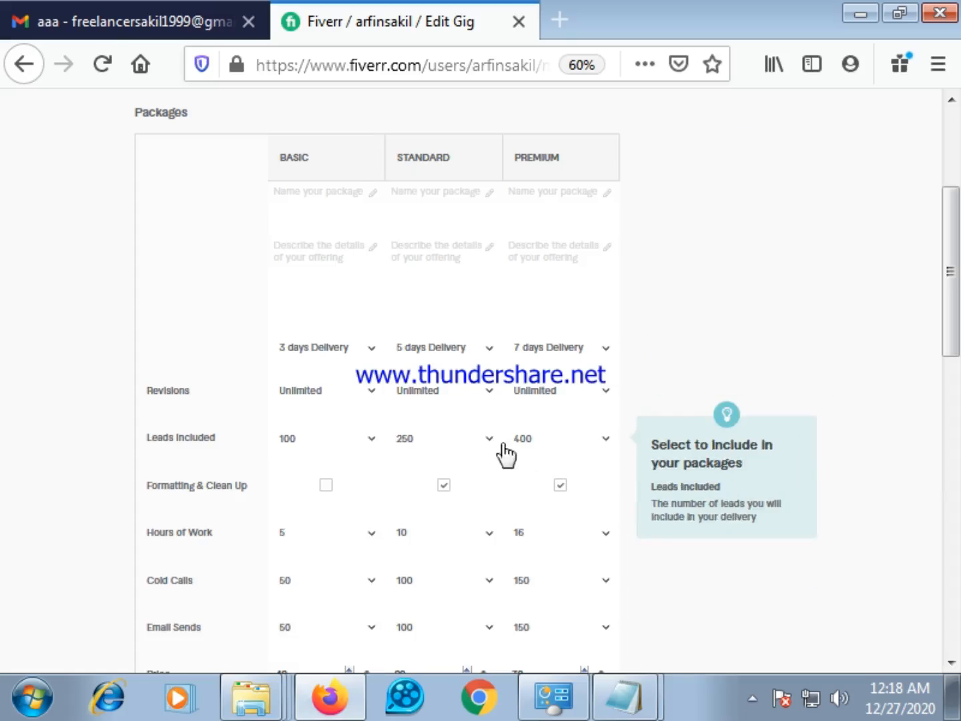
scroll(507, 454, "up", 2)
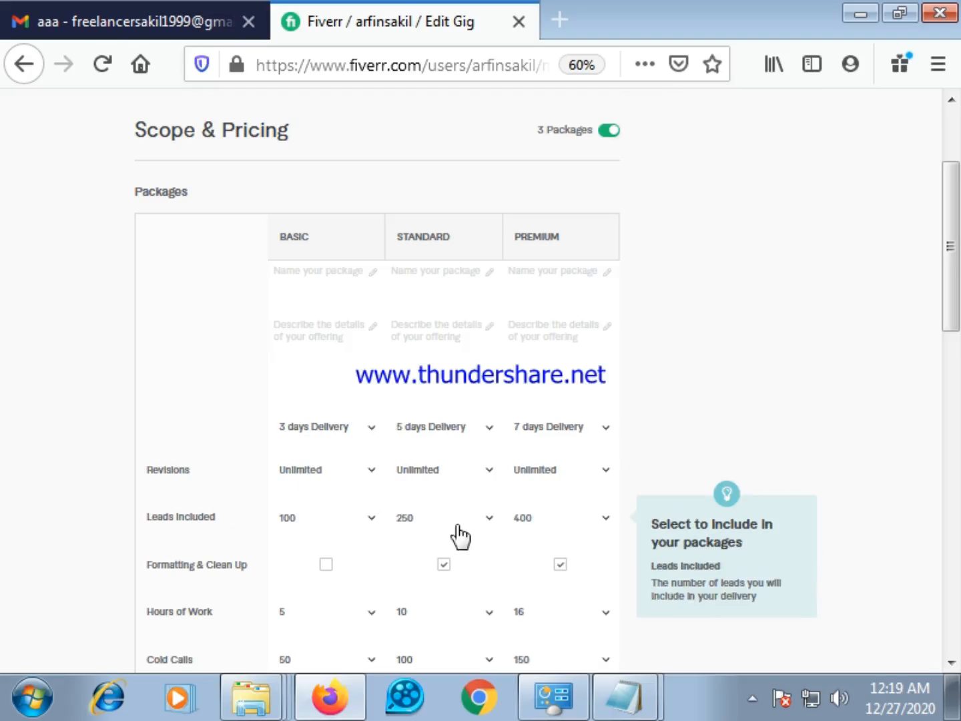
scroll(461, 534, "down", 3)
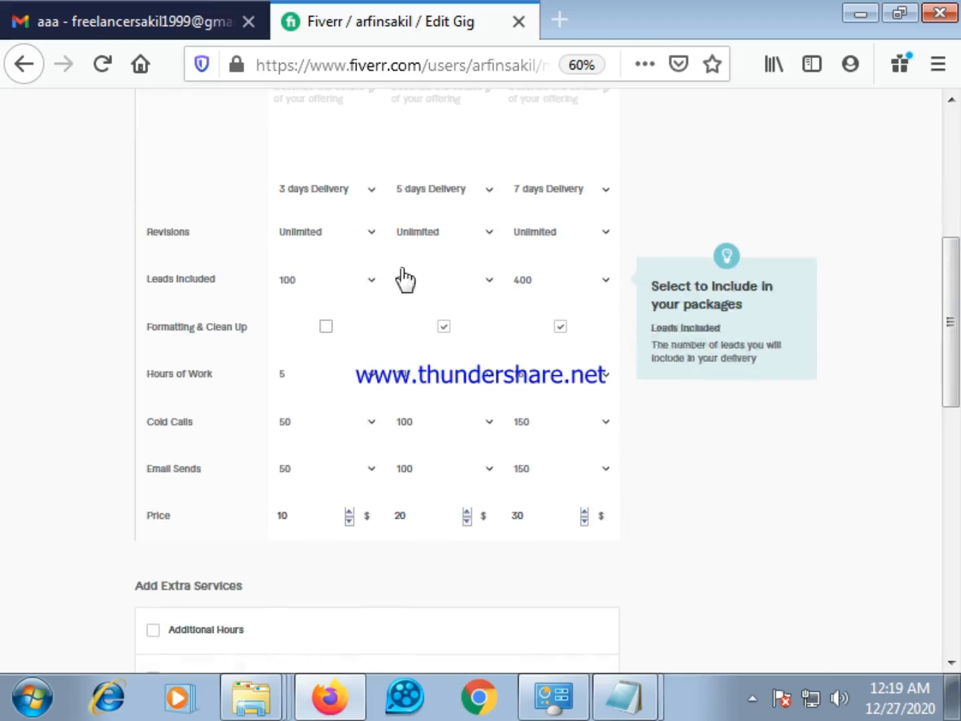
scroll(367, 504, "down", 3)
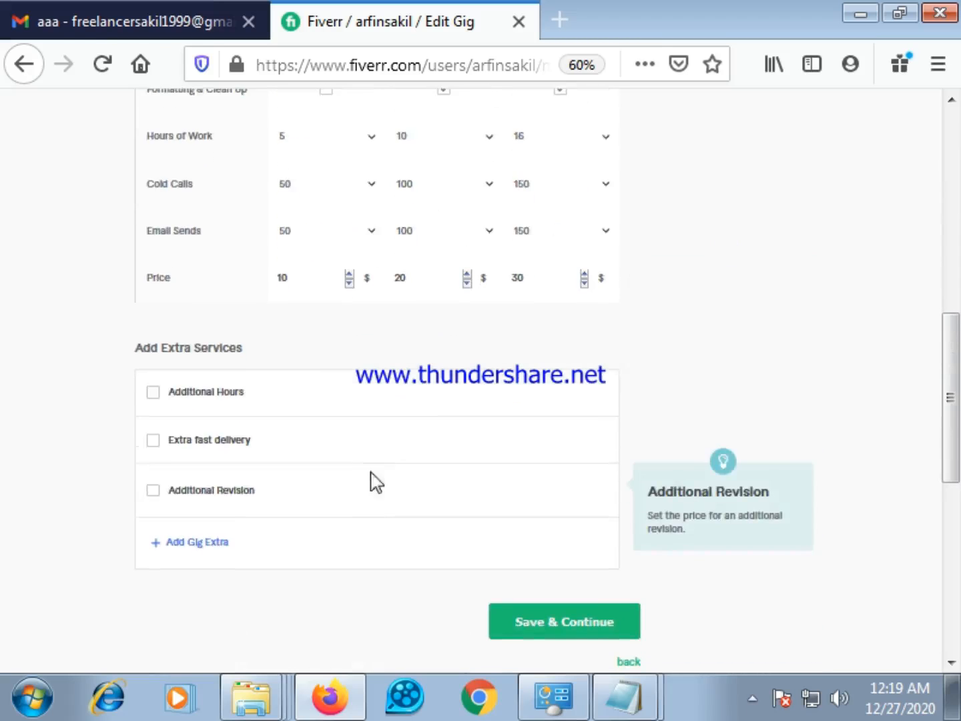
scroll(384, 467, "up", 5)
scroll(361, 437, "up", 1)
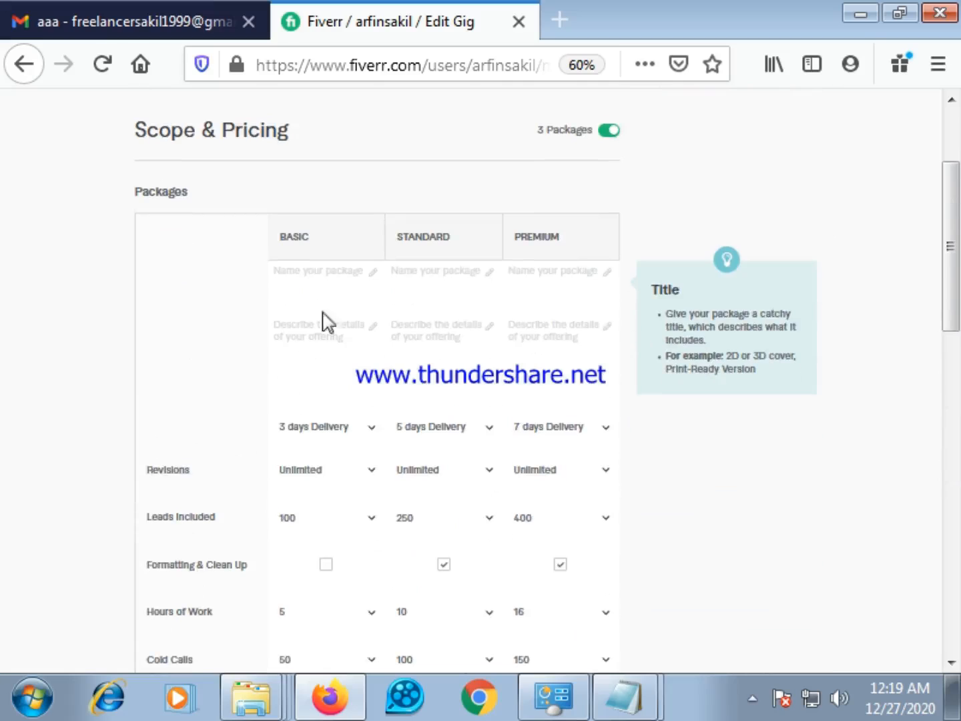
Copy "100 Lead Generation" from the notes email in Gmail and paste it as the Basic package's name in the Fiverr gig
left_click(318, 276)
left_click(317, 342)
left_click(339, 280)
left_click(208, 8)
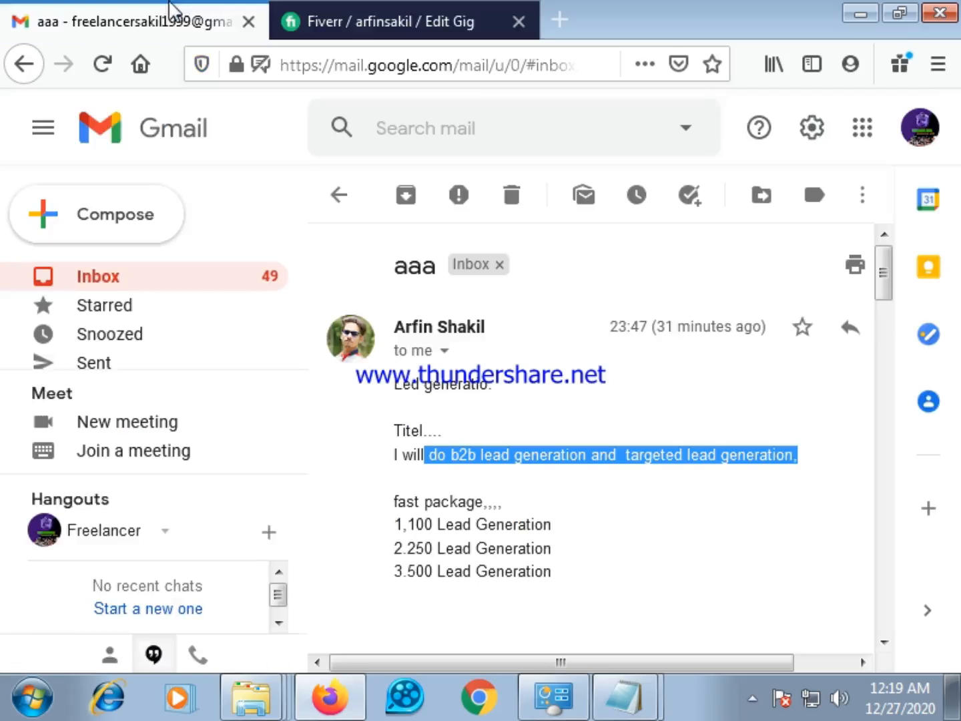
scroll(461, 455, "down", 2)
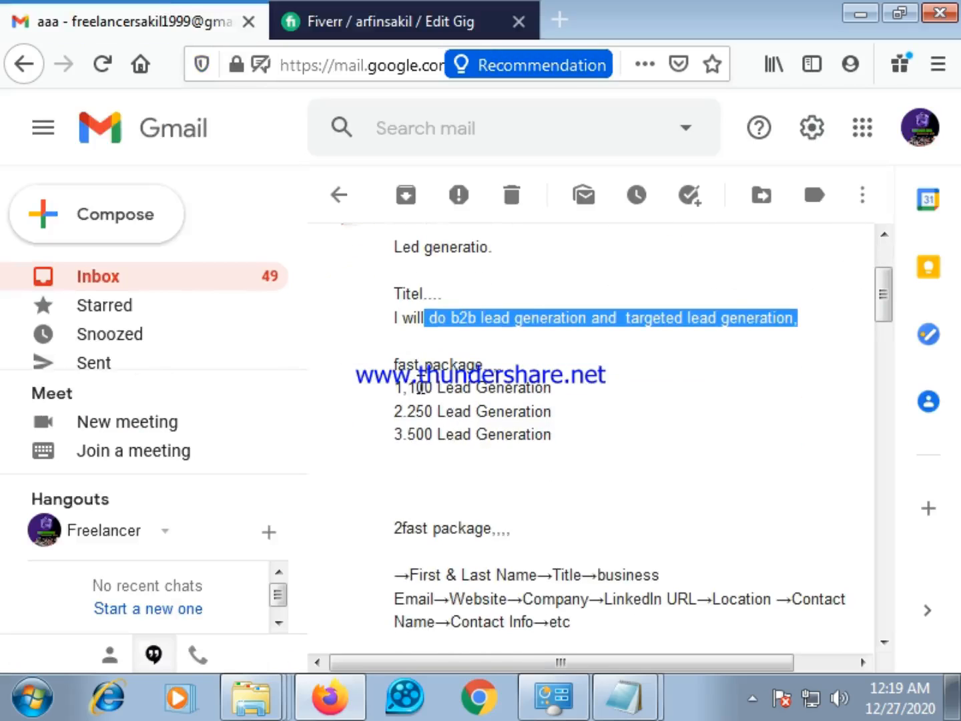
left_click_drag(408, 389, 552, 399)
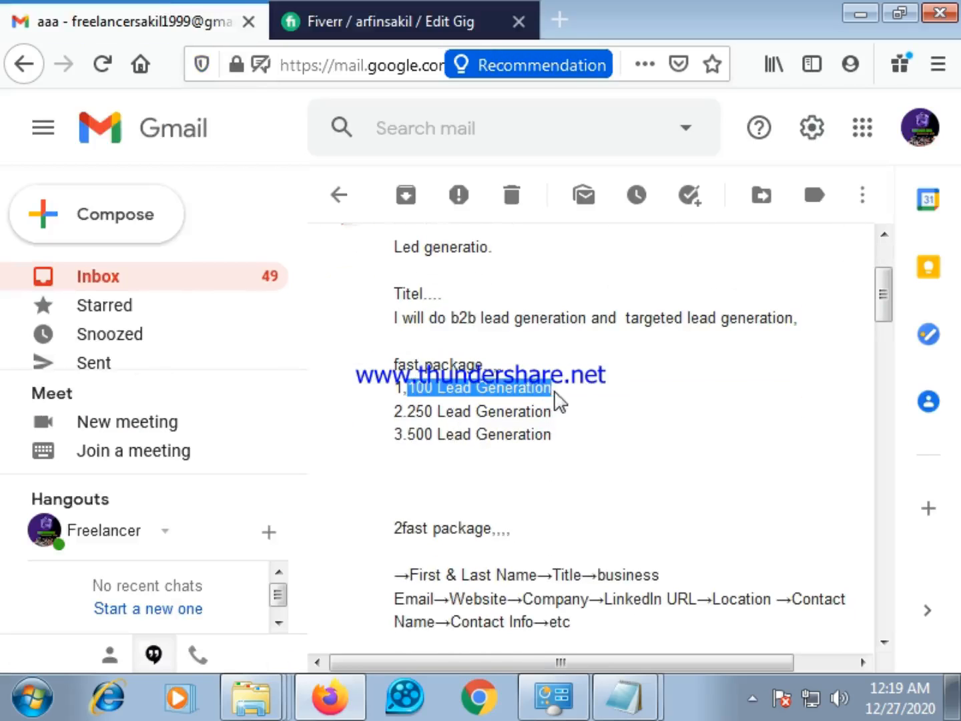
right_click(527, 390)
left_click(583, 406)
left_click(378, 15)
left_click(315, 298)
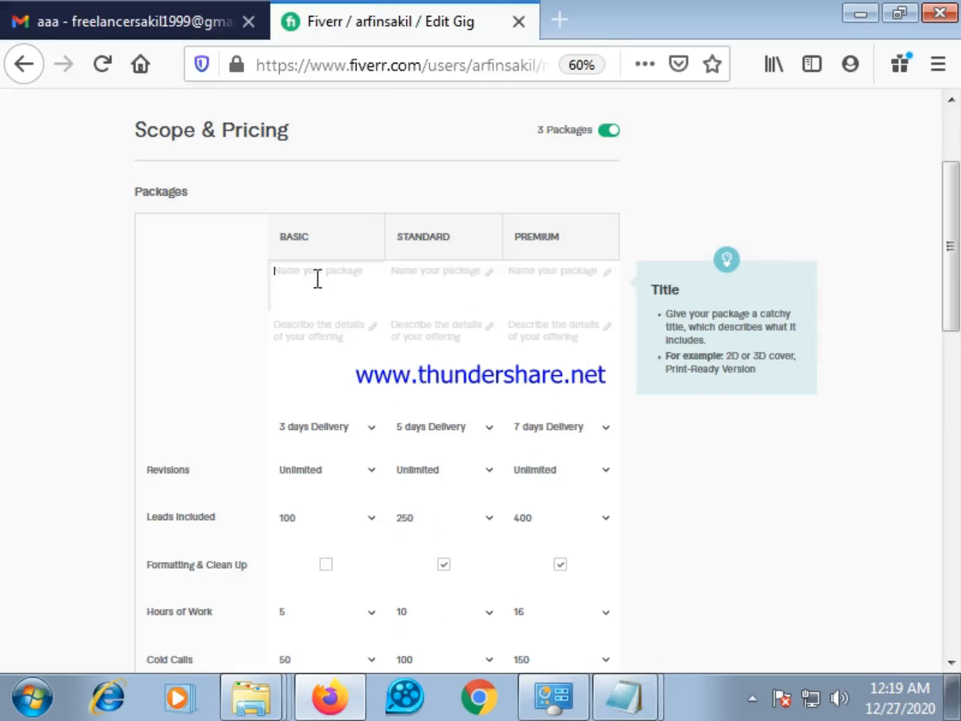
right_click(318, 279)
left_click(393, 384)
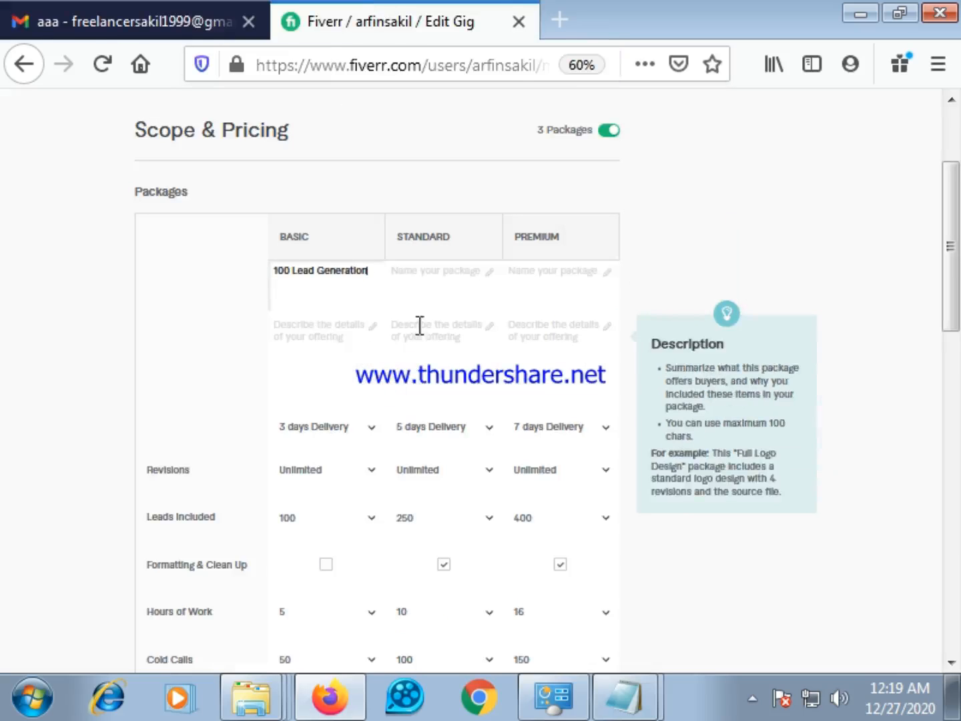
Copy "250 Lead Generation" from the notes email and paste it as the Standard package's name
left_click(435, 272)
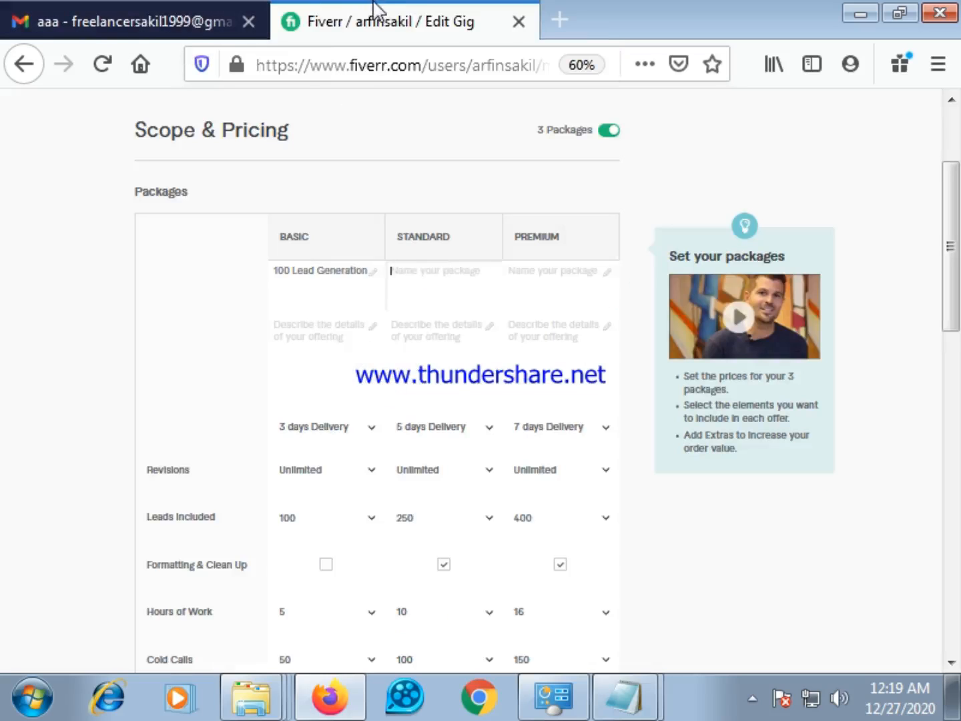
left_click(178, 10)
left_click_drag(410, 412, 559, 412)
right_click(526, 408)
left_click(579, 429)
left_click(378, 10)
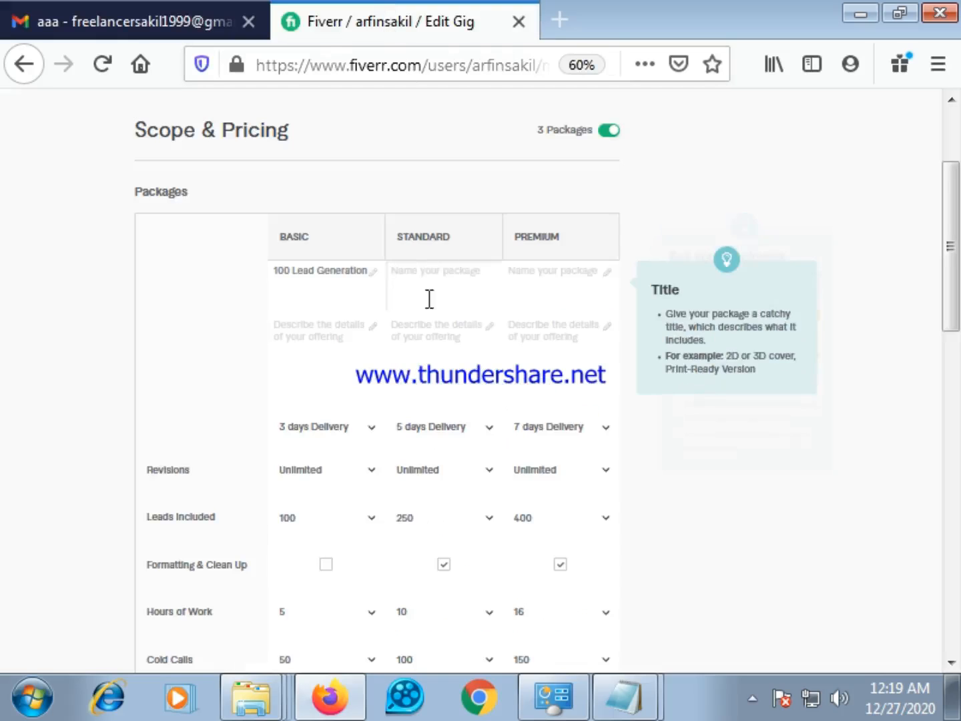
right_click(414, 273)
left_click(477, 378)
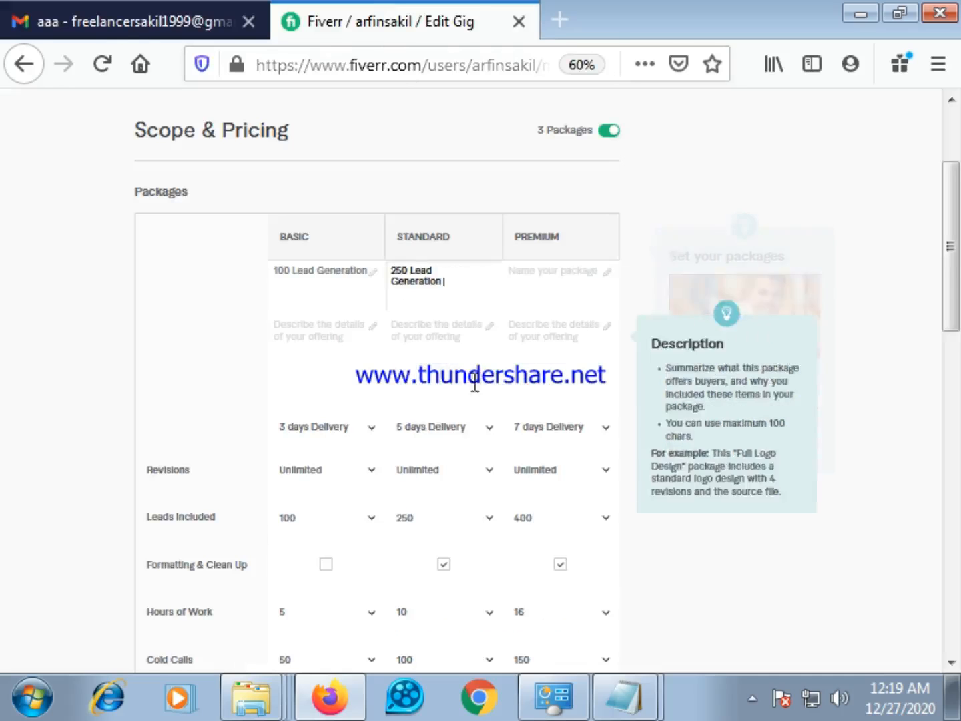
left_click(422, 345)
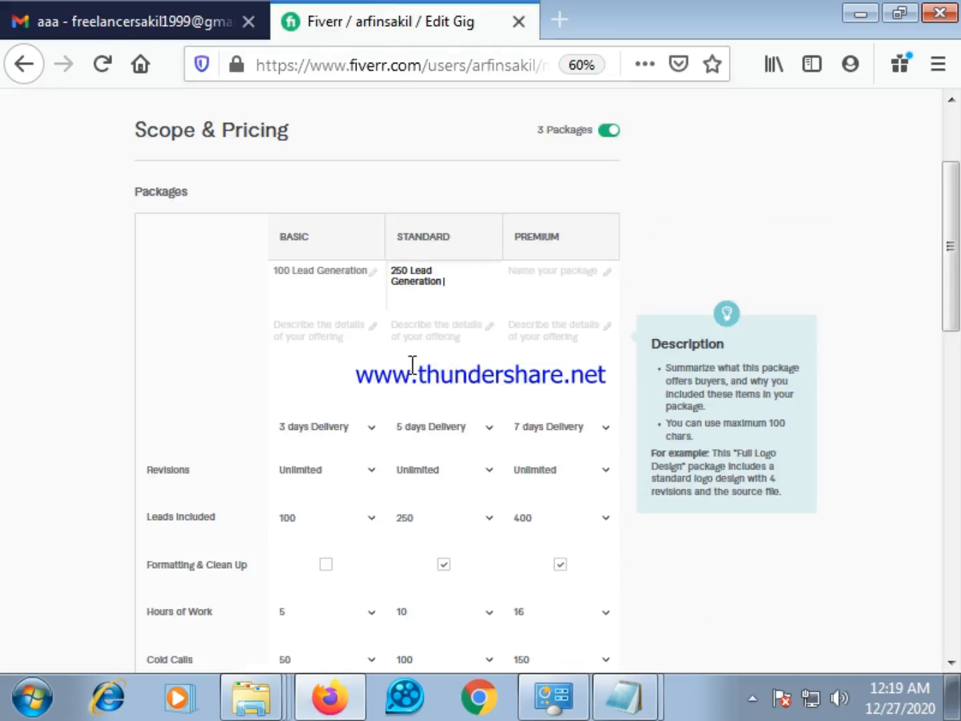
left_click(451, 266)
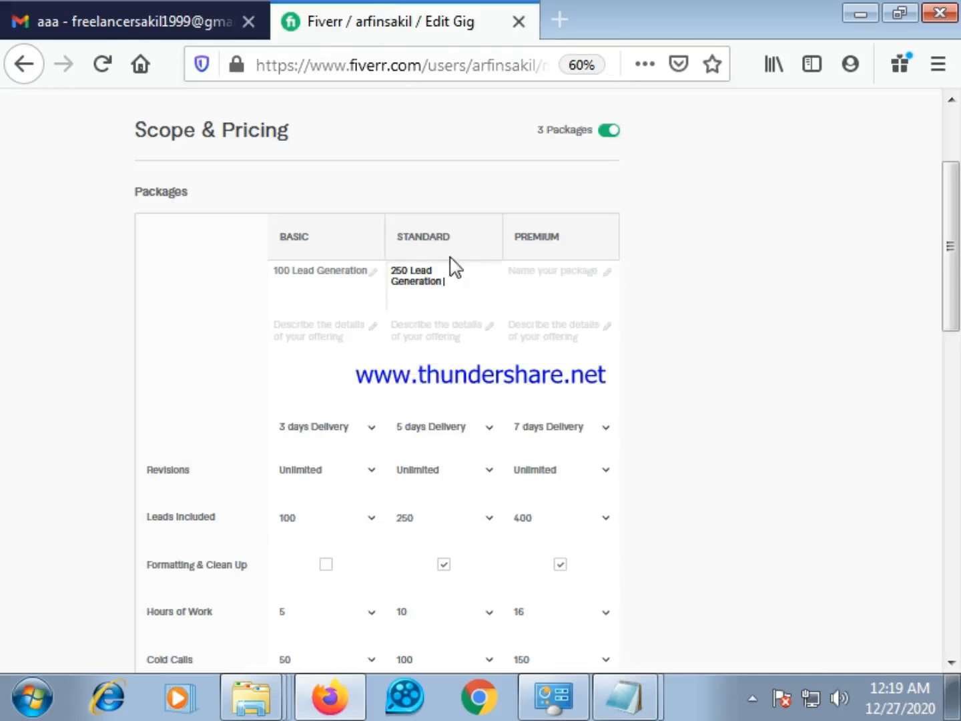
left_click(392, 272)
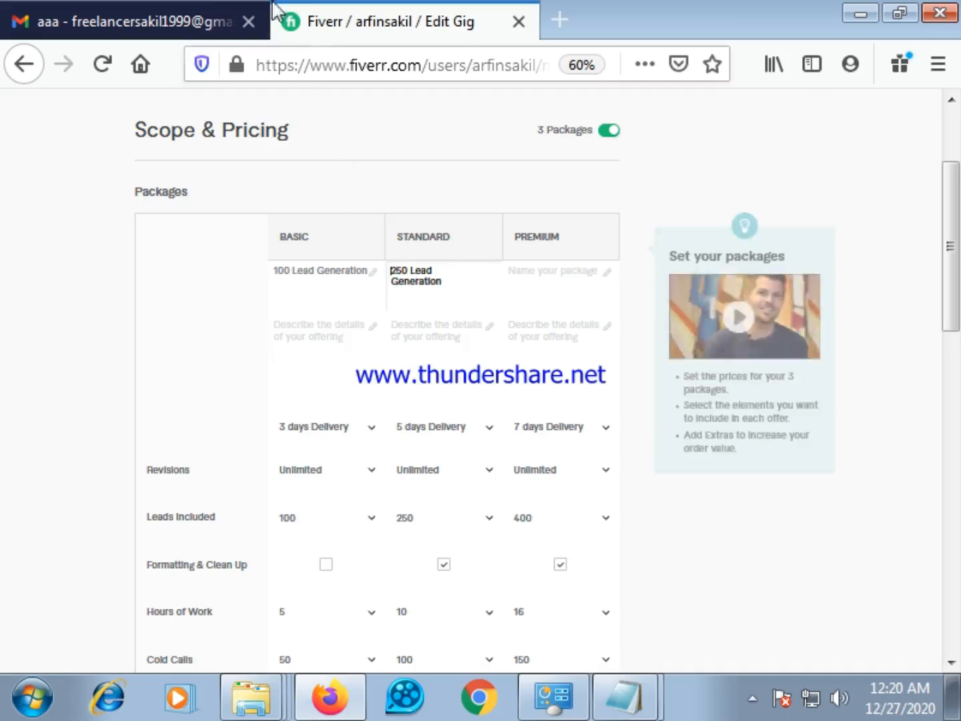
Copy "500 Lead Generation" from the notes email and paste it as the Premium package's name
left_click(181, 18)
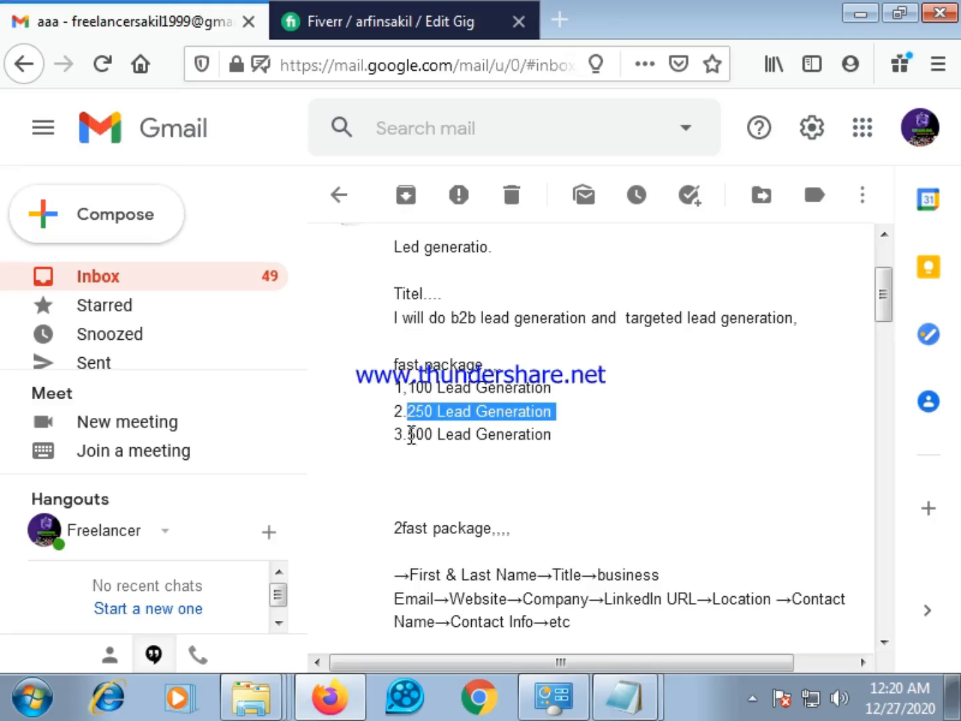
left_click_drag(409, 433, 547, 441)
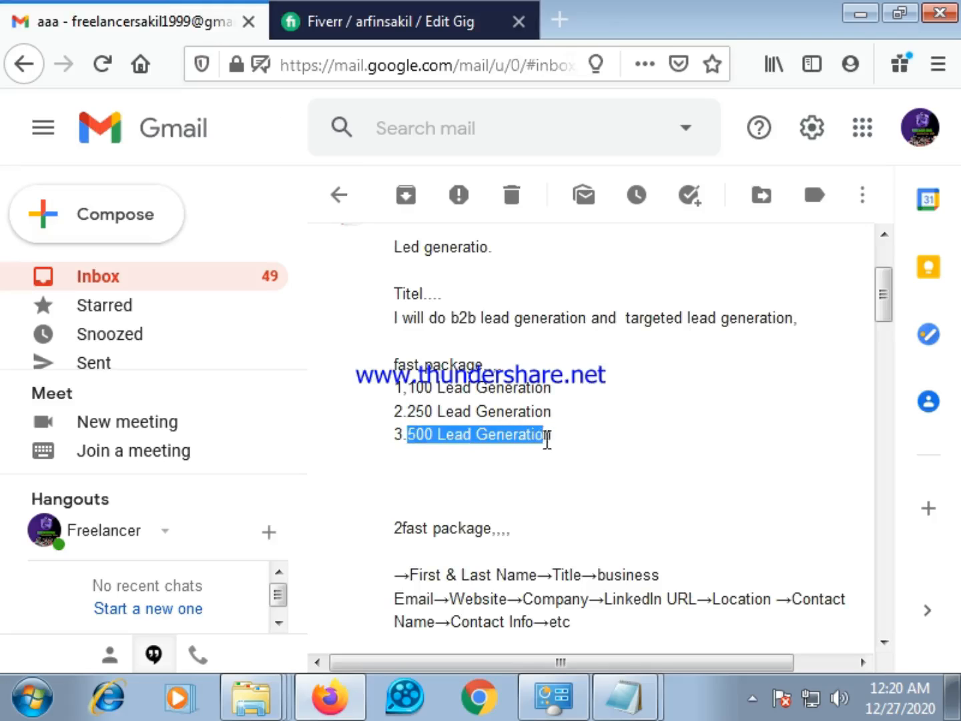
right_click(537, 437)
left_click(564, 450)
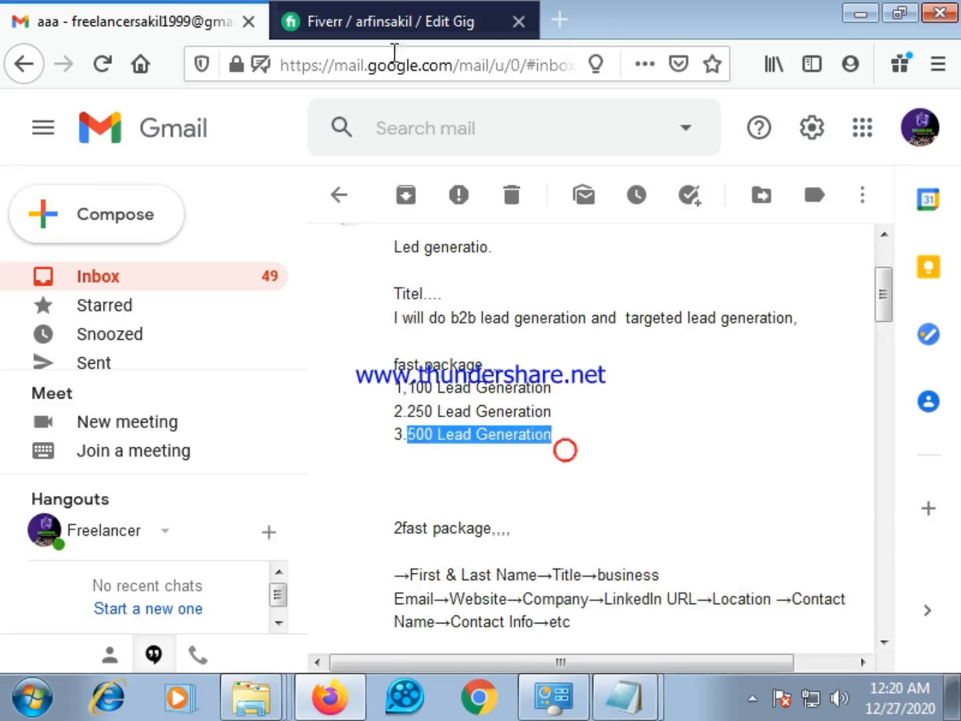
left_click(393, 16)
left_click(531, 275)
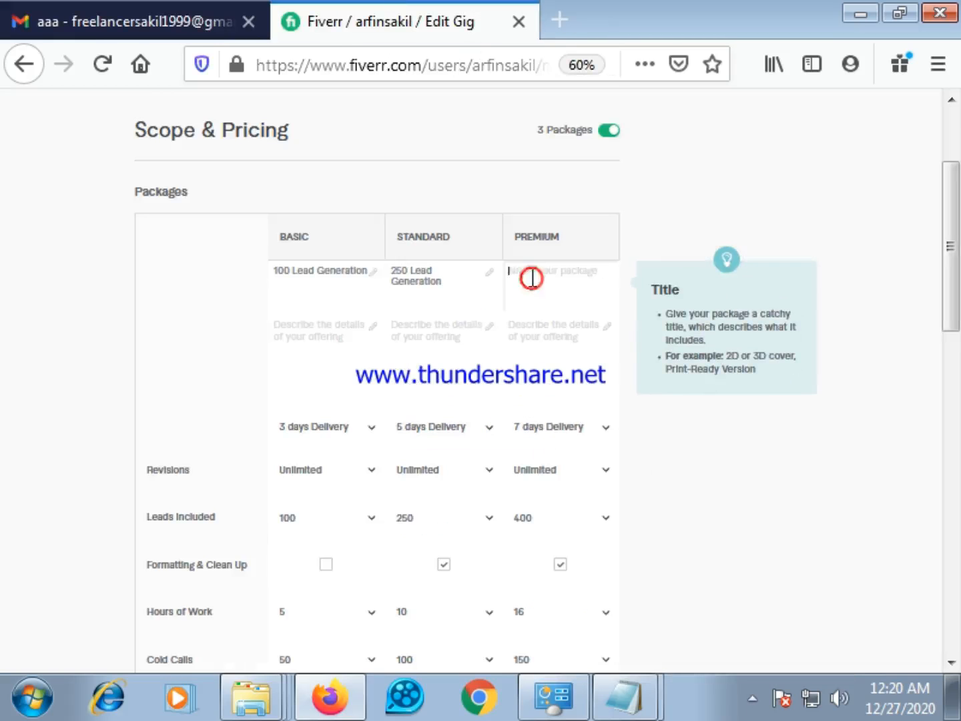
right_click(531, 274)
left_click(589, 378)
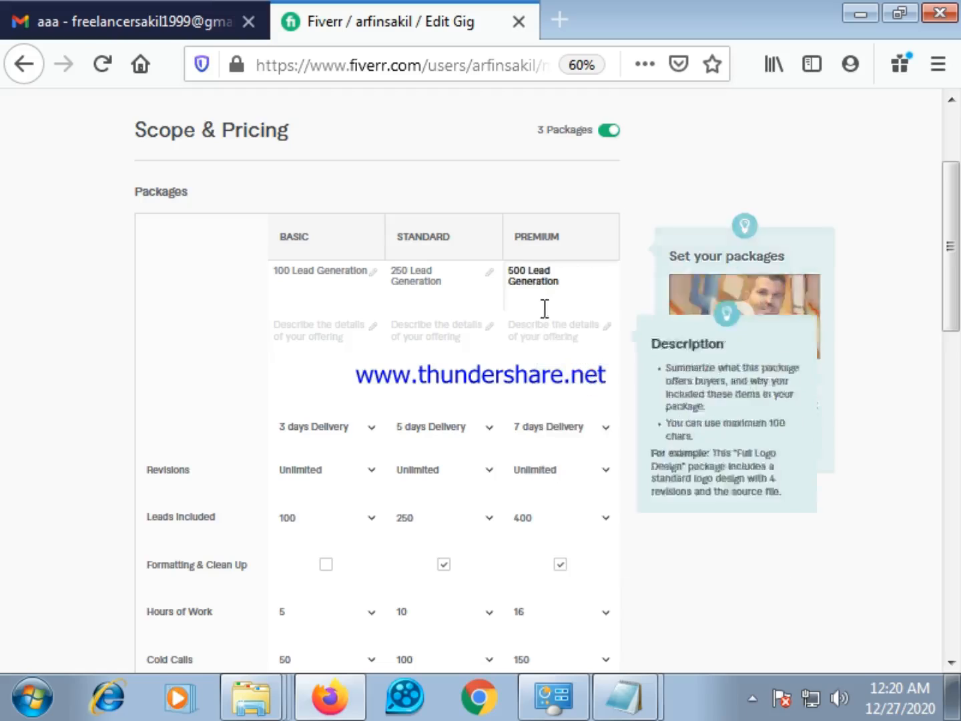
Change the number in the Premium package's name so it reads "400 Lead Generation"
left_click(515, 270)
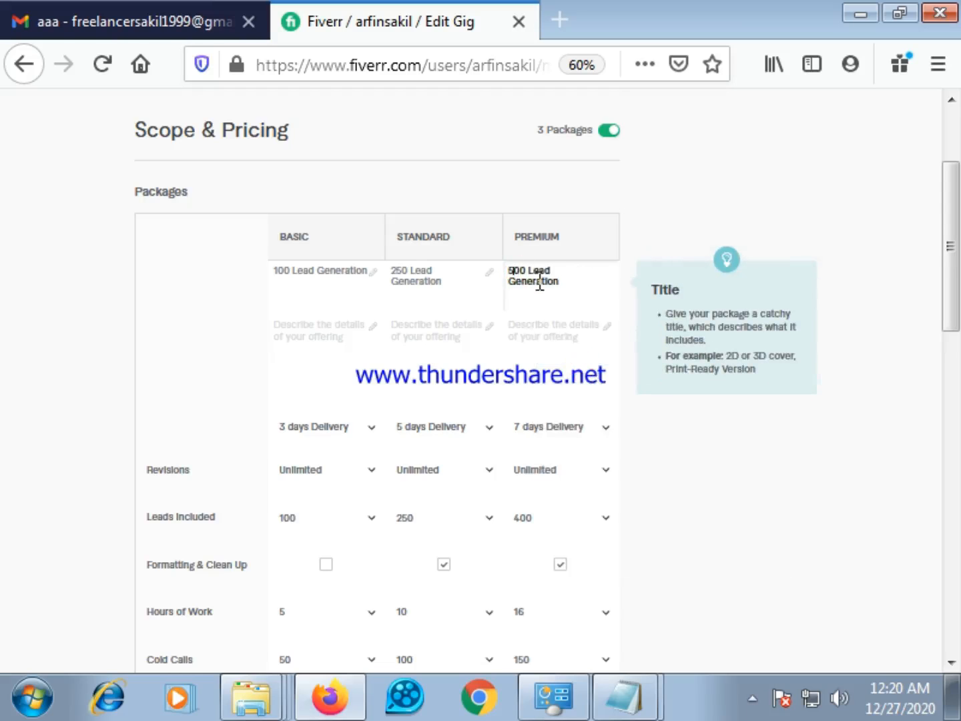
key("BackSpace")
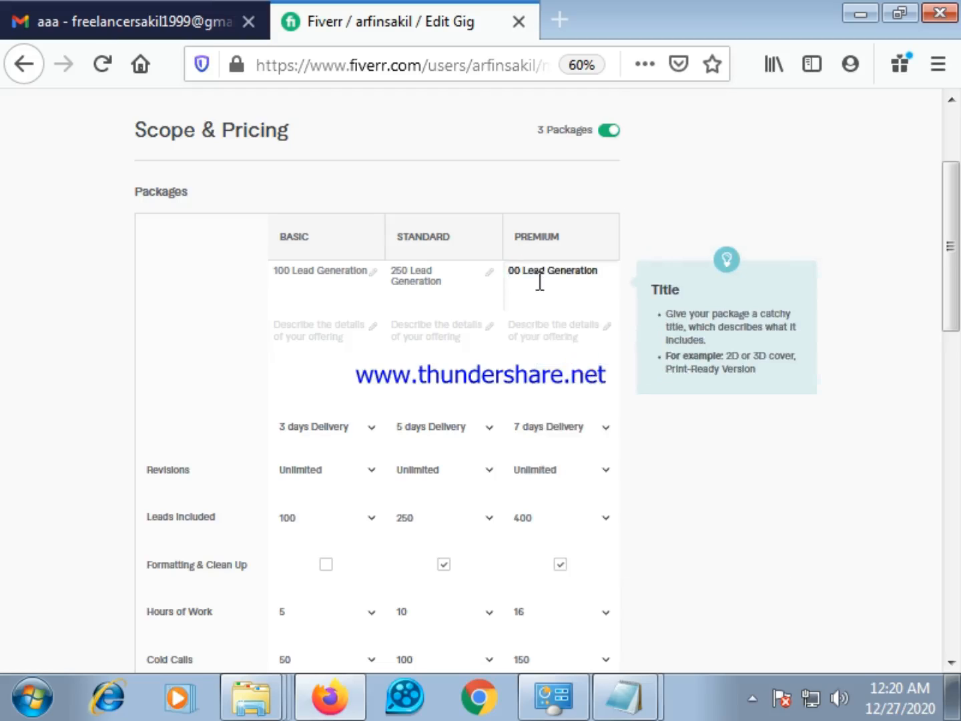
type("4")
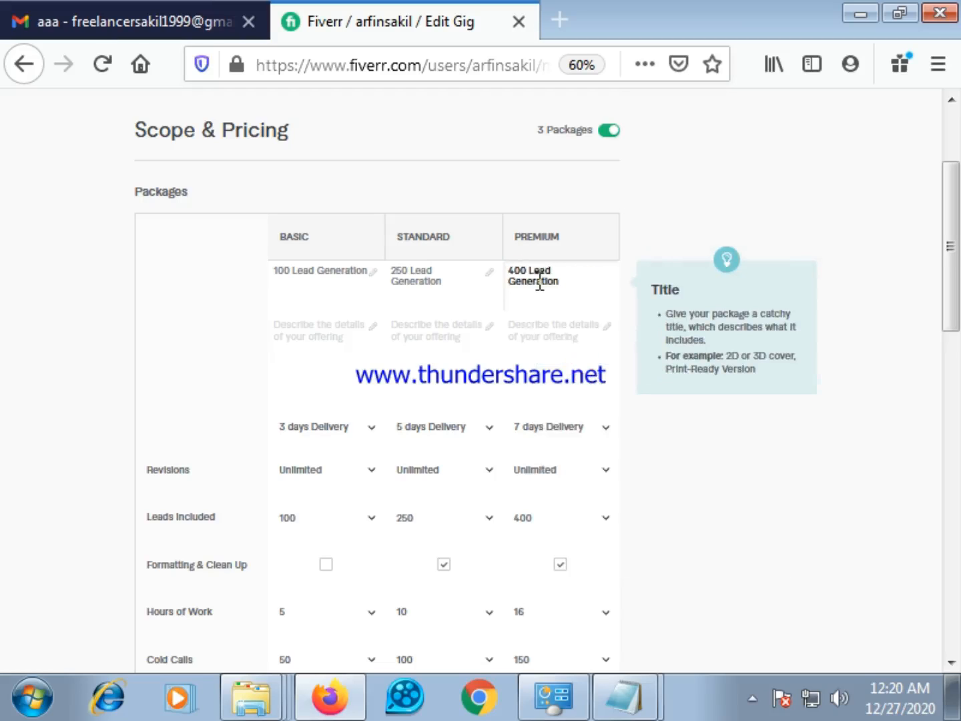
Copy the lead-field list starting "→First & Last Name→Title→business Email" from the notes email into the Basic package's description
left_click(325, 341)
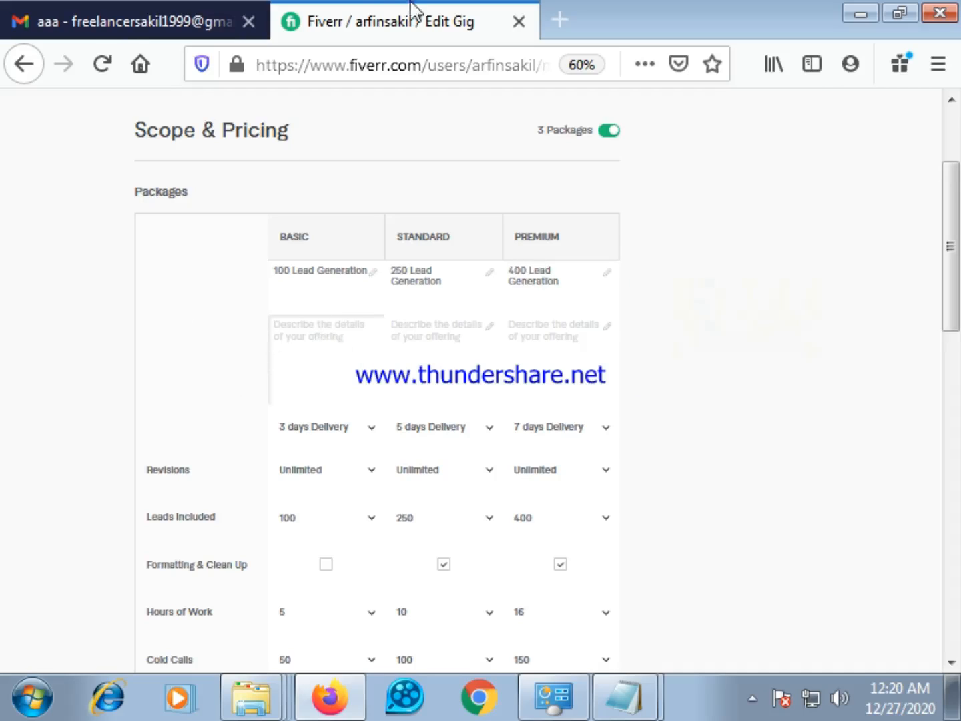
left_click(180, 15)
scroll(477, 496, "down", 1)
scroll(477, 495, "down", 1)
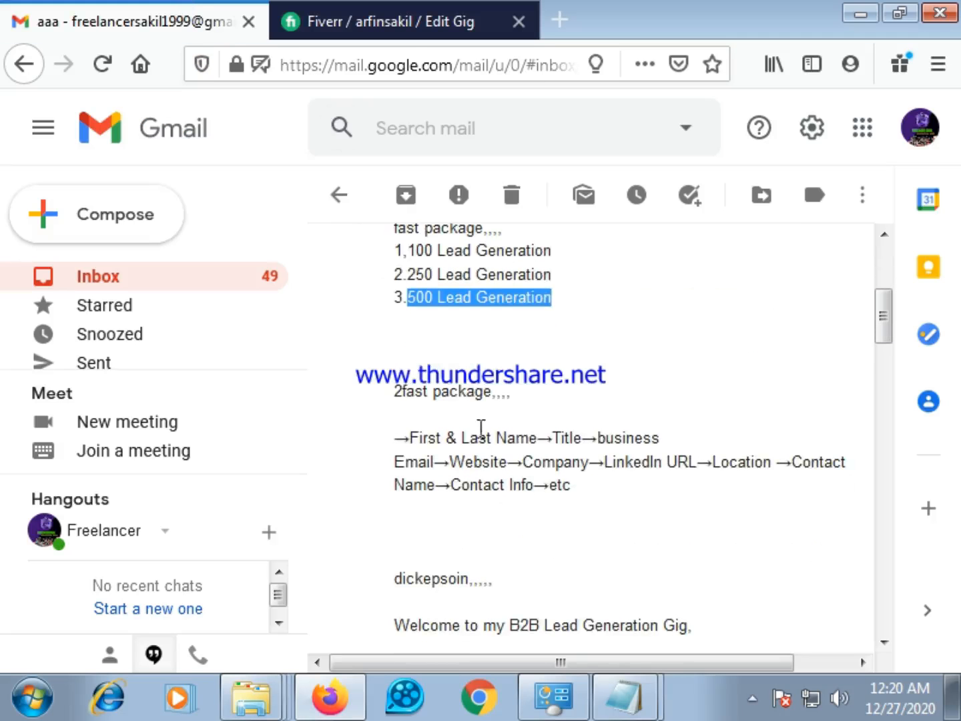
left_click_drag(397, 437, 604, 493)
right_click(570, 461)
left_click(620, 484)
left_click(356, 9)
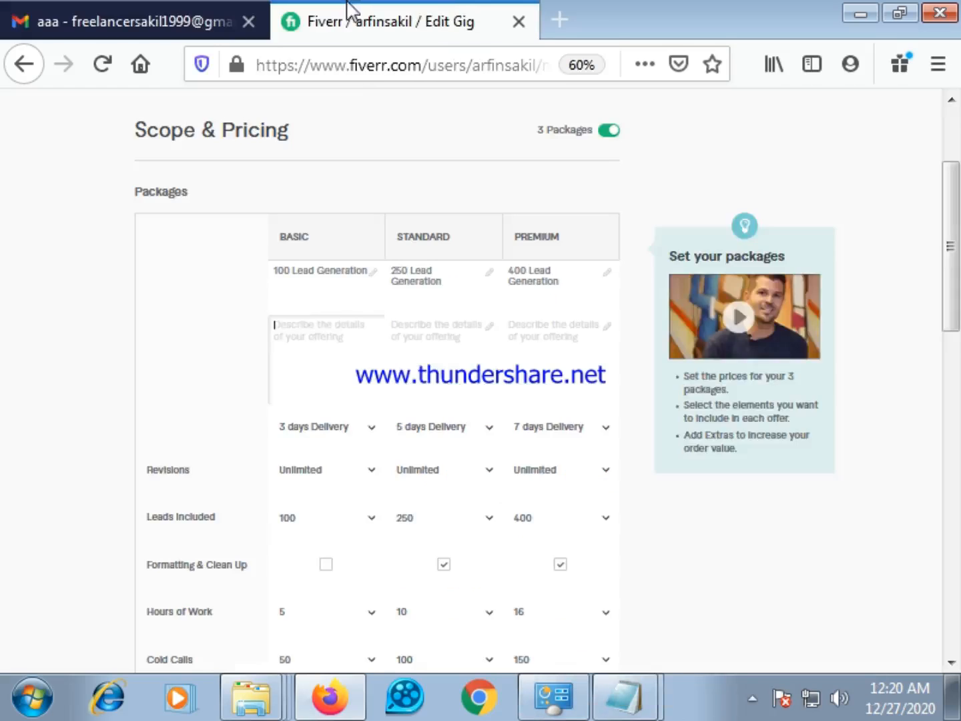
left_click(274, 348)
right_click(283, 331)
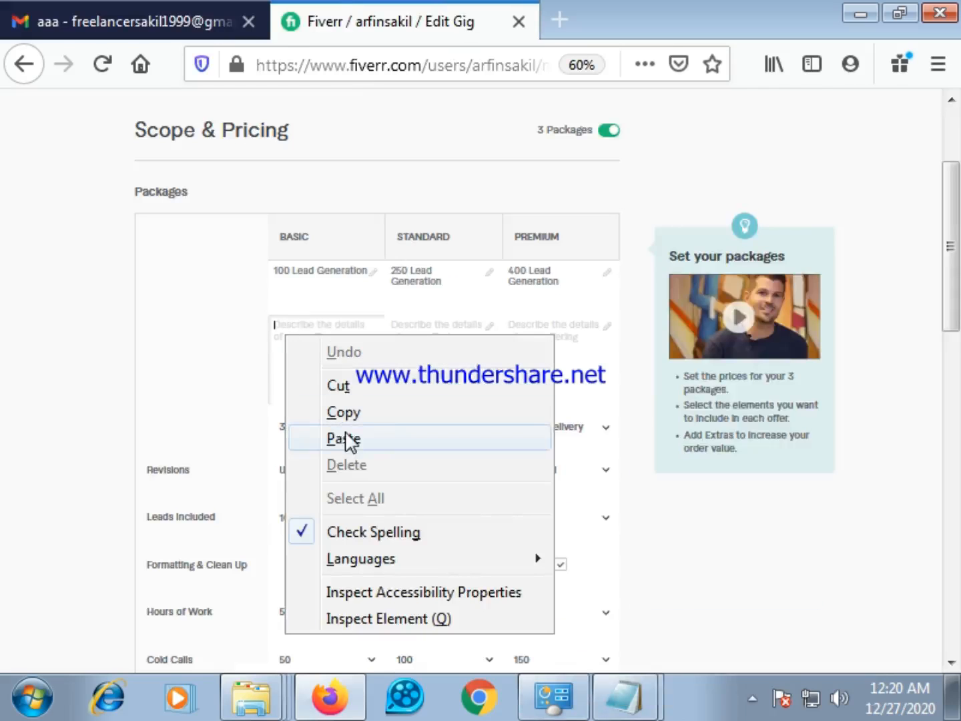
left_click(348, 440)
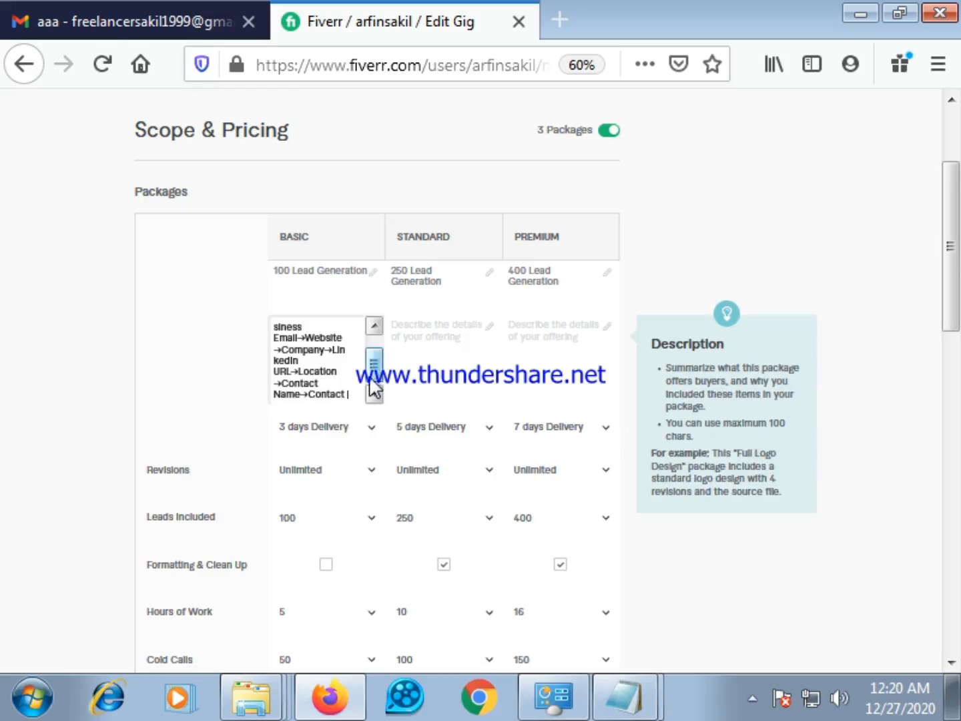
left_click(201, 9)
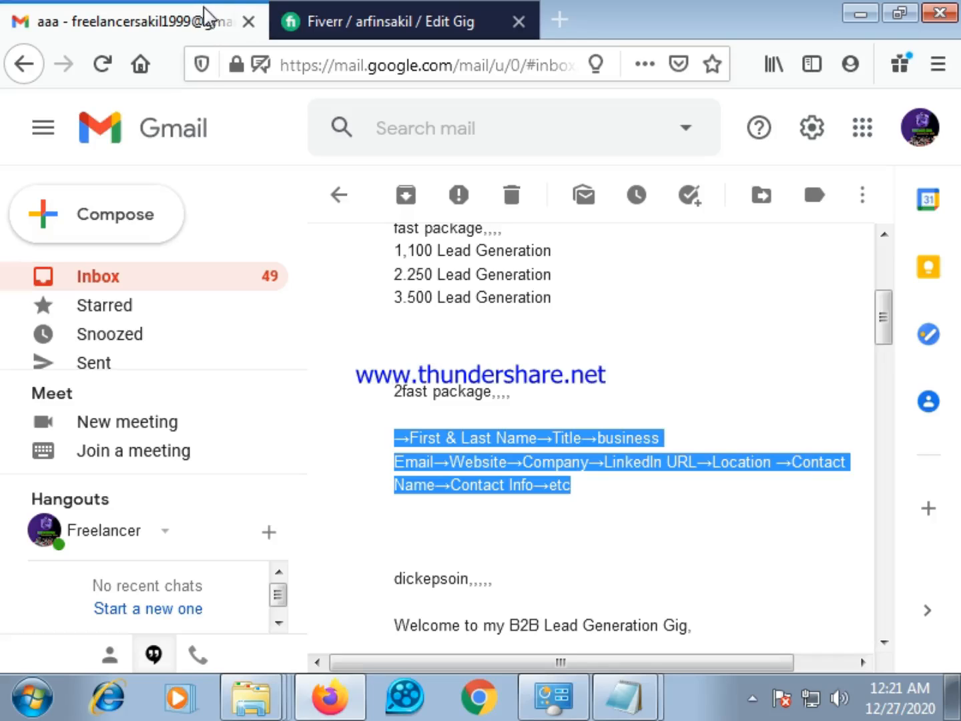
left_click(286, 23)
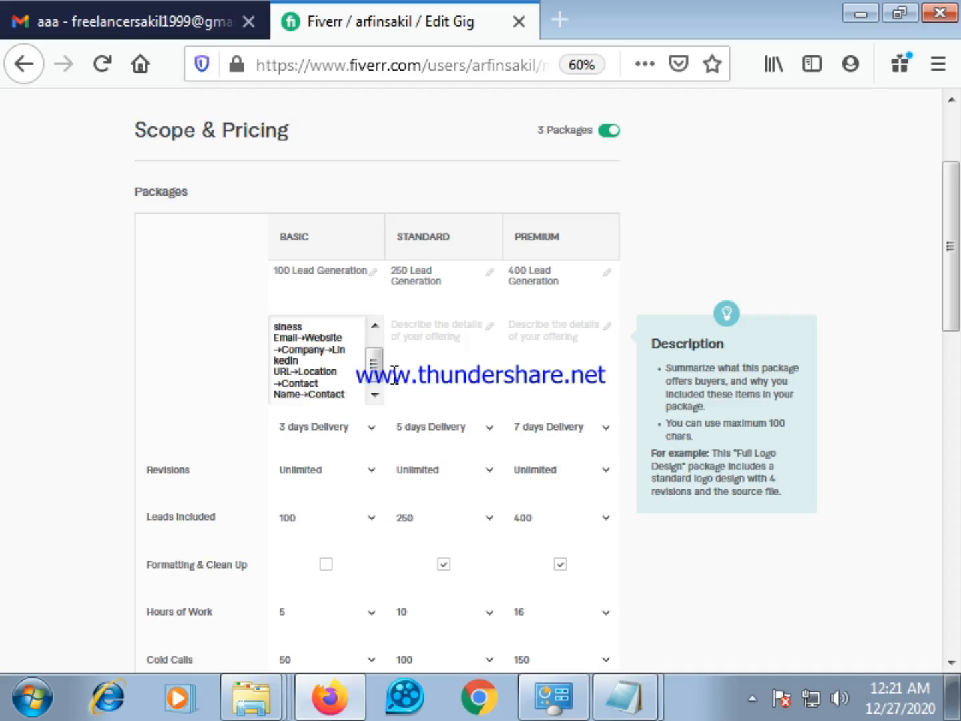
Remove the word "business" before "Email" in the Basic package's description
scroll(372, 355, "up", 1)
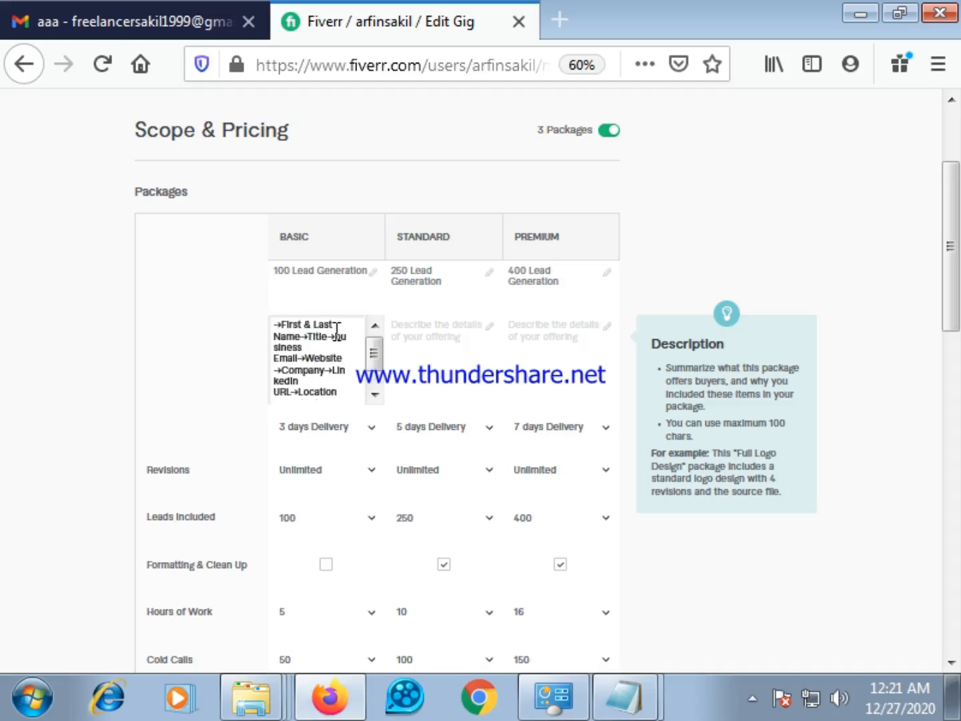
key("BackSpace")
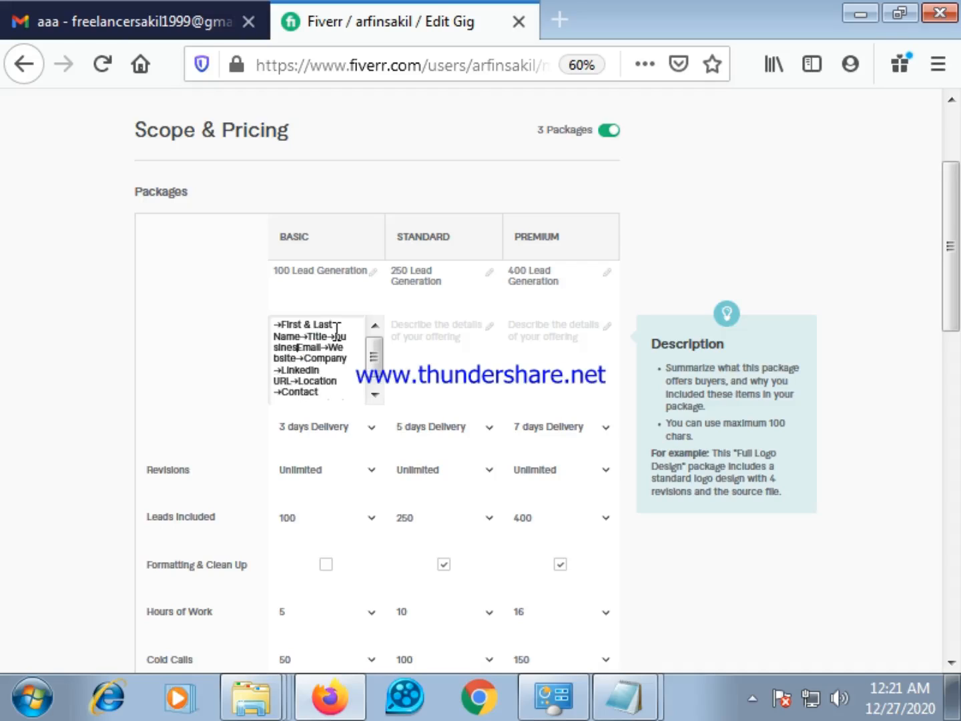
key("BackSpace")
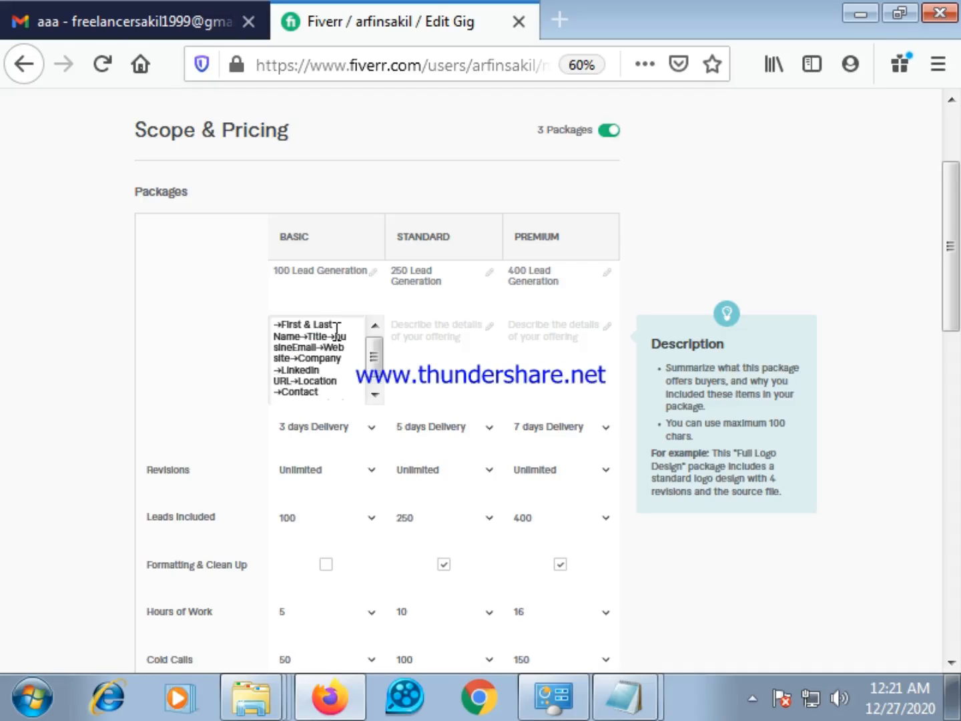
key("BackSpace")
key("BackSpace")
key("BackSpace")
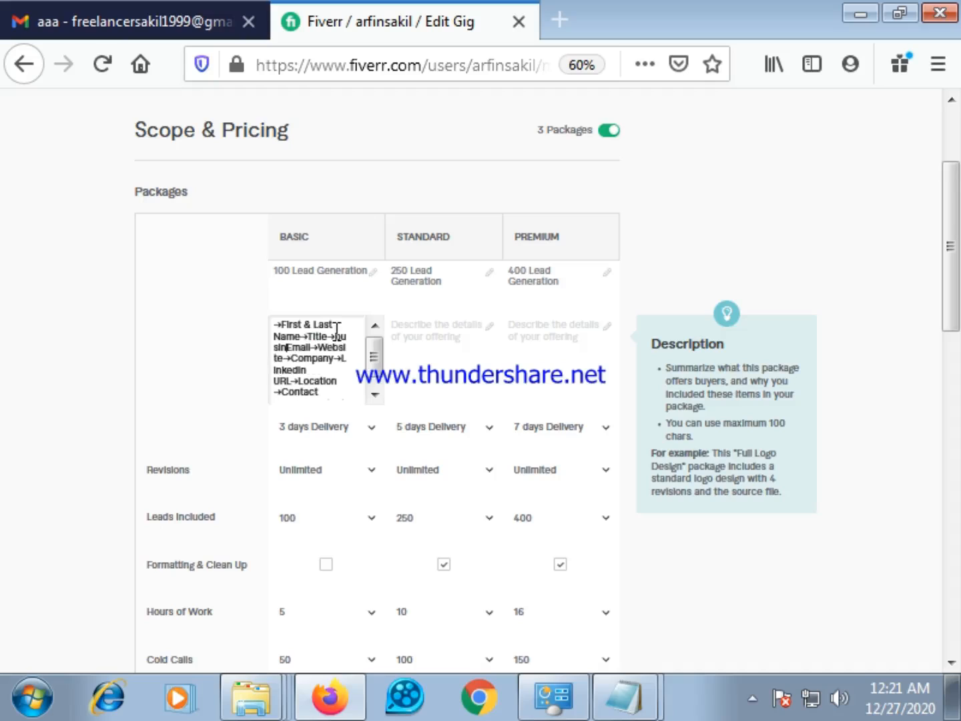
key("BackSpace")
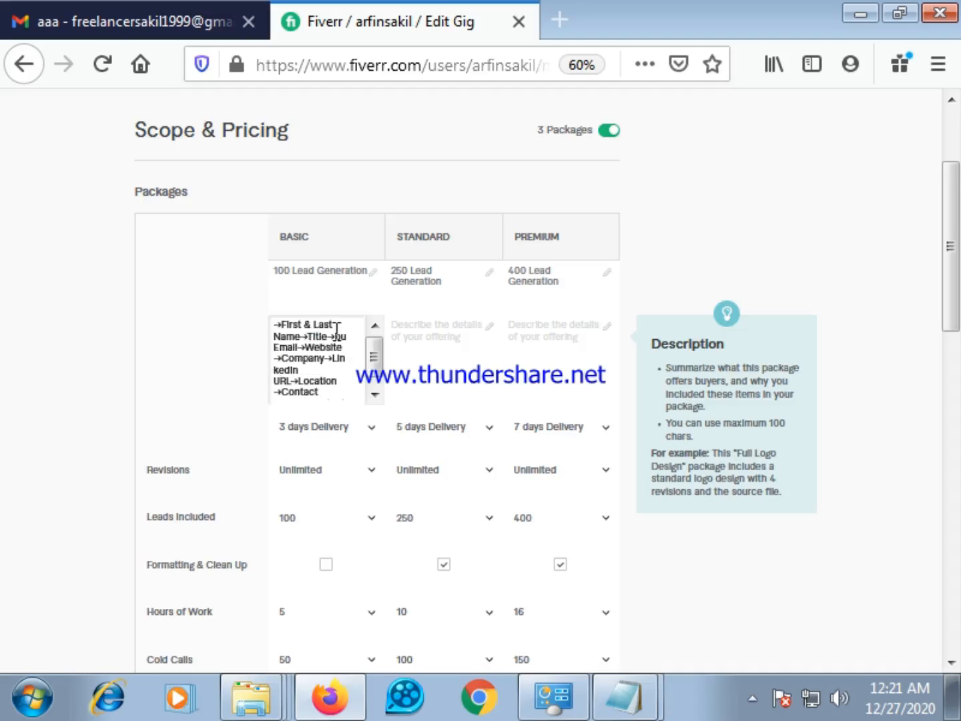
key("BackSpace")
key("BackSpace")
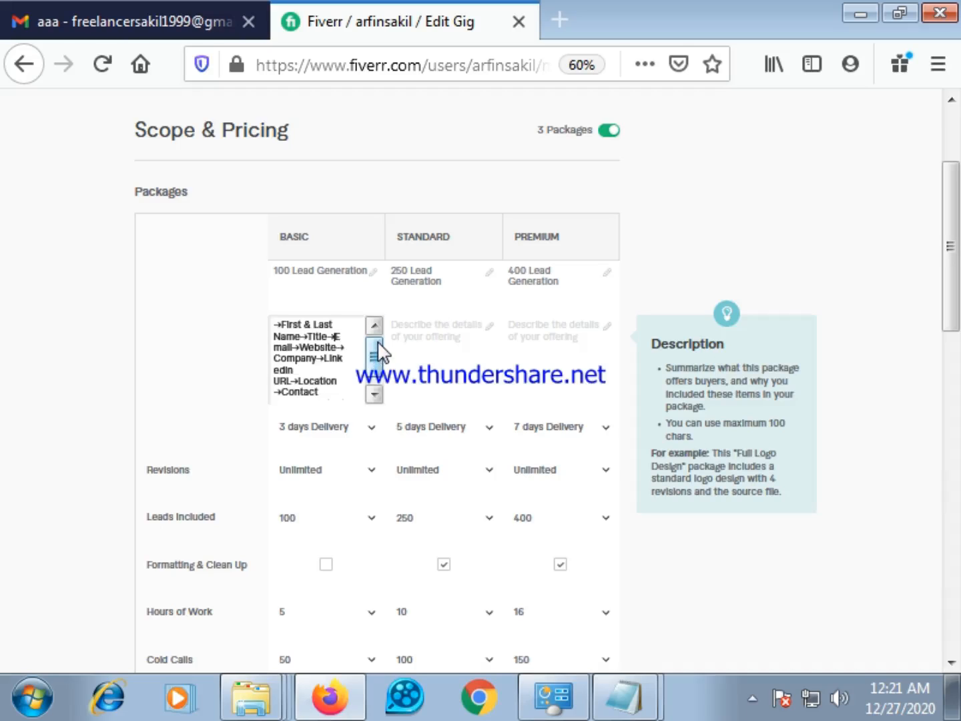
Delete the whole lead-field list from the Basic package's description
left_click_drag(379, 351, 375, 369)
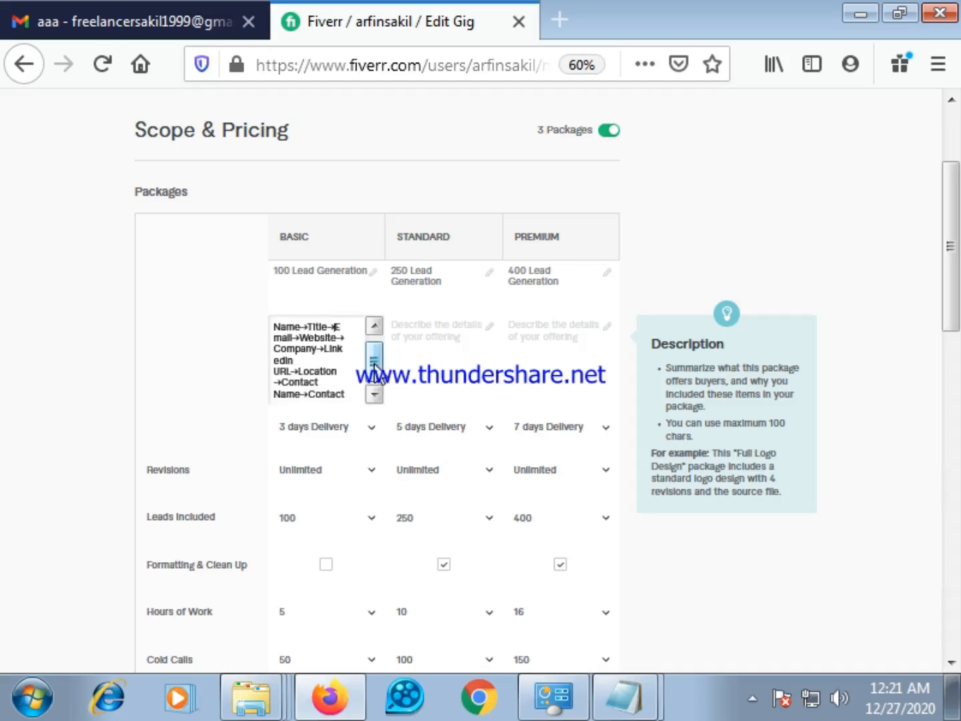
scroll(375, 369, "down", 2)
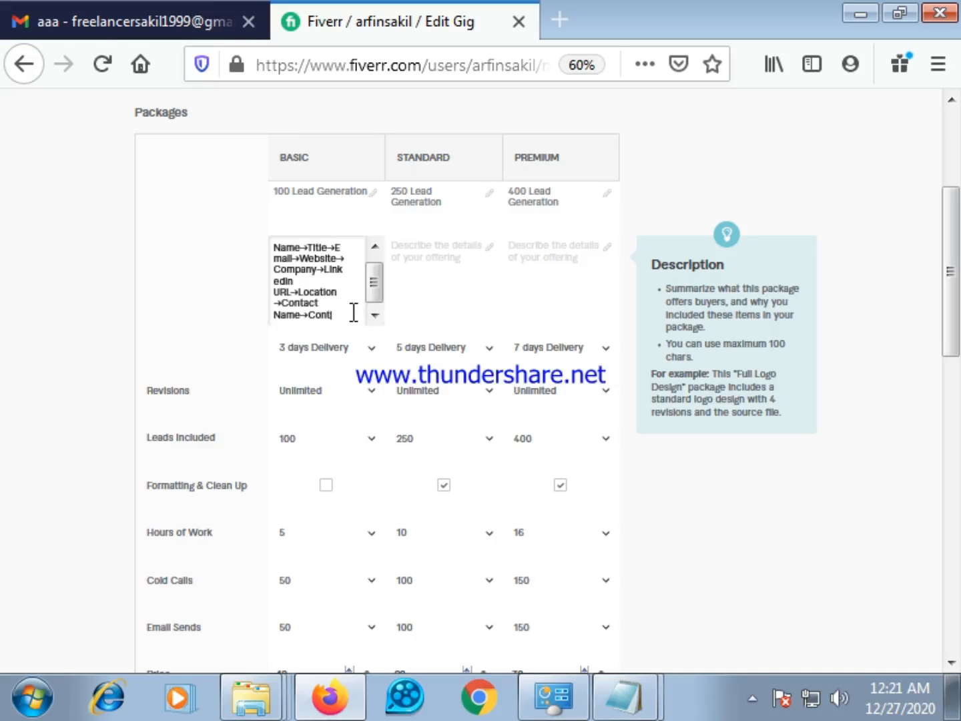
key("BackSpace")
key("BackSpace")
key("BackSpace")
key("BackSpace")
key("BackSpace")
key("BackSpace")
key("BackSpace")
key("BackSpace")
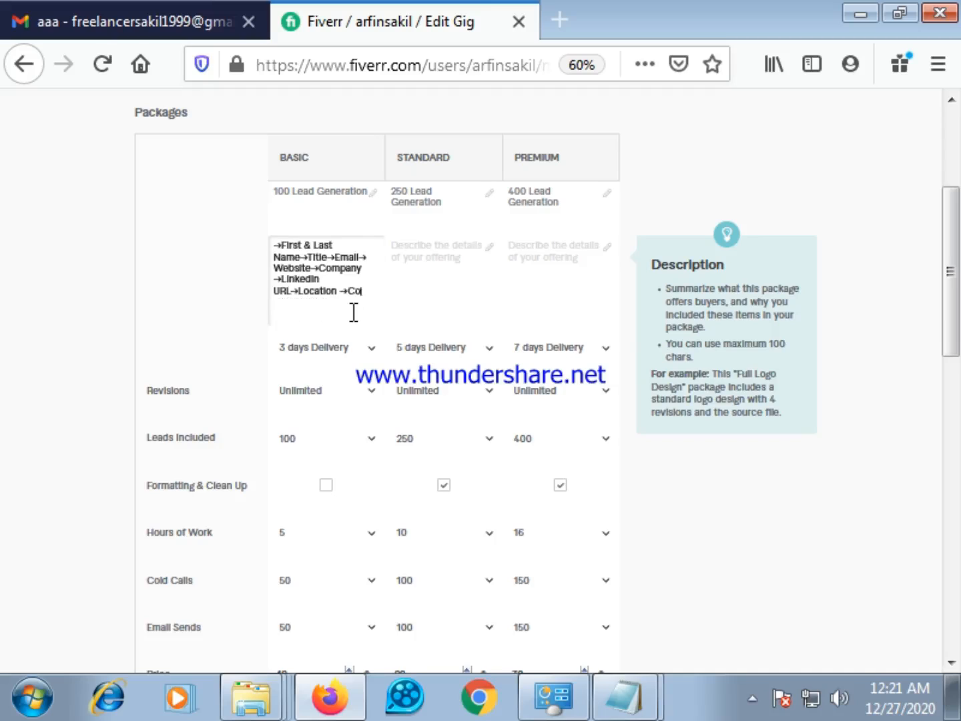
key("BackSpace")
key("BackSpace")
key("BackSpace")
key("BackSpace")
key("BackSpace")
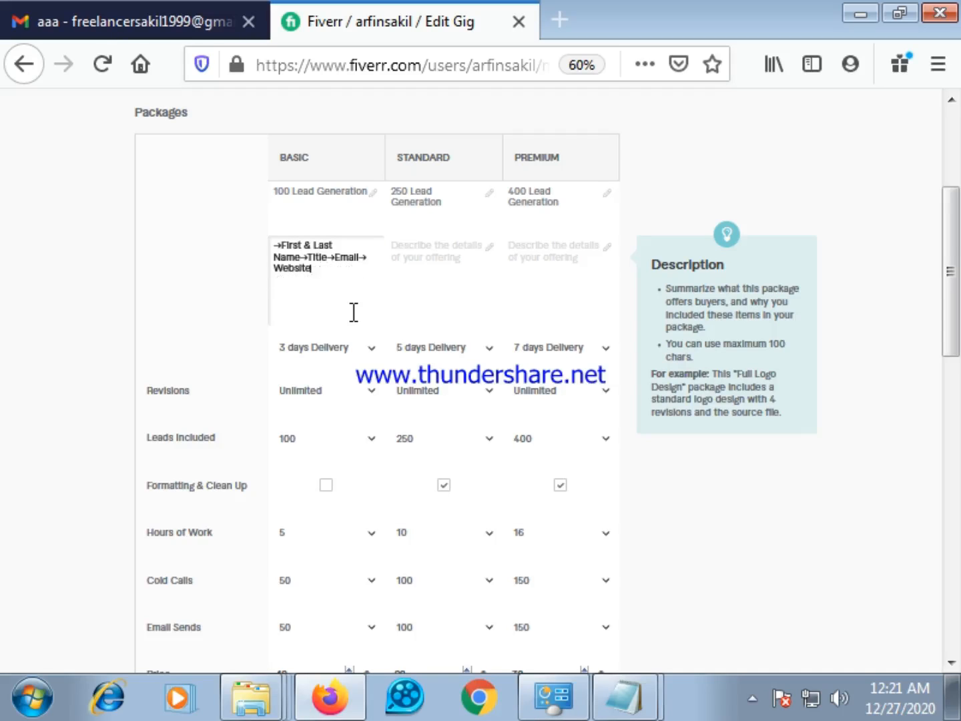
key("BackSpace")
key("BackSpace")
key("BackSpace")
key("BackSpace")
key("BackSpace")
key("BackSpace")
key("BackSpace")
key("BackSpace")
key("BackSpace")
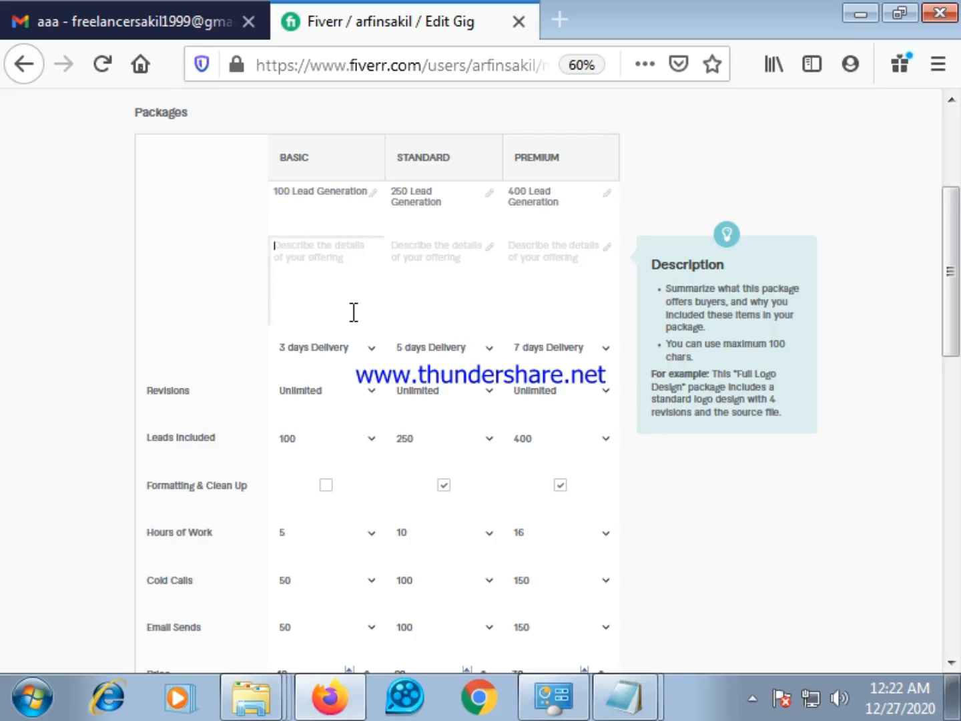
Paste the copied lead-field list with "business Email" into the Basic package's description again, and erase all of it
right_click(292, 258)
left_click(351, 361)
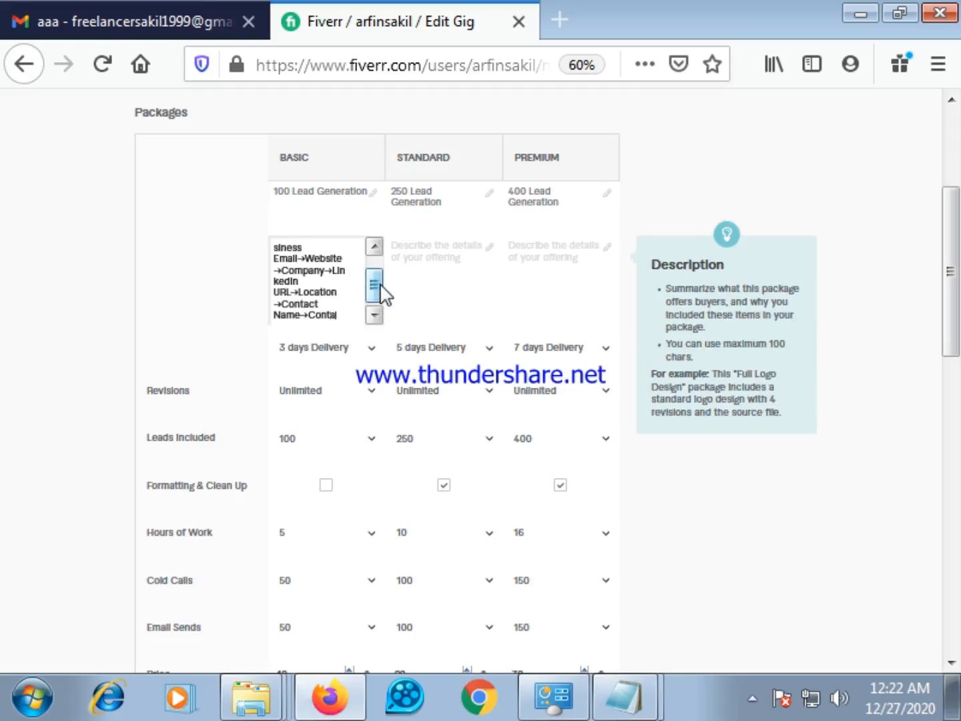
key("BackSpace")
key("BackSpace")
key("BackSpace")
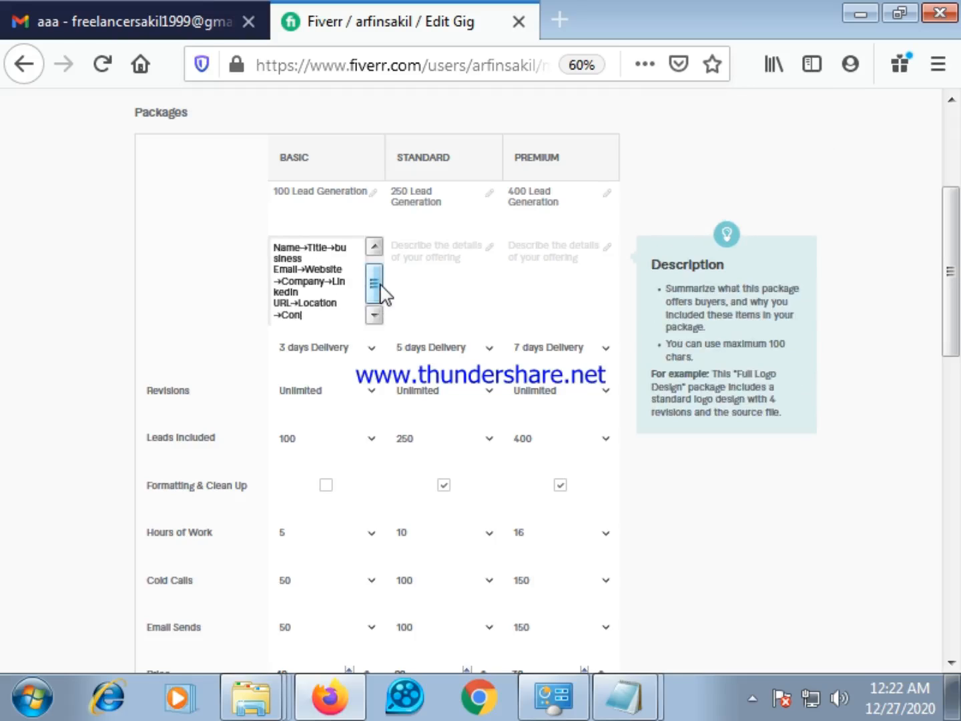
key("BackSpace")
key("BackSpace")
key("BackSpace")
key("BackSpace")
key("BackSpace")
key("BackSpace")
key("BackSpace")
key("BackSpace")
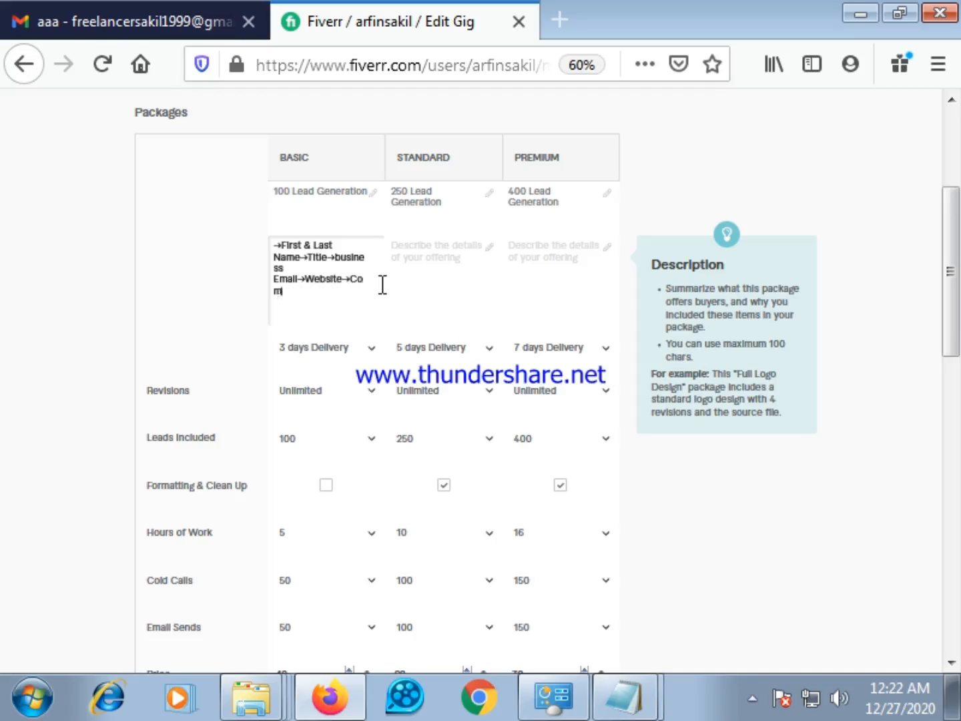
key("BackSpace")
key("BackSpace")
key("BackSpace")
key("BackSpace")
key("BackSpace")
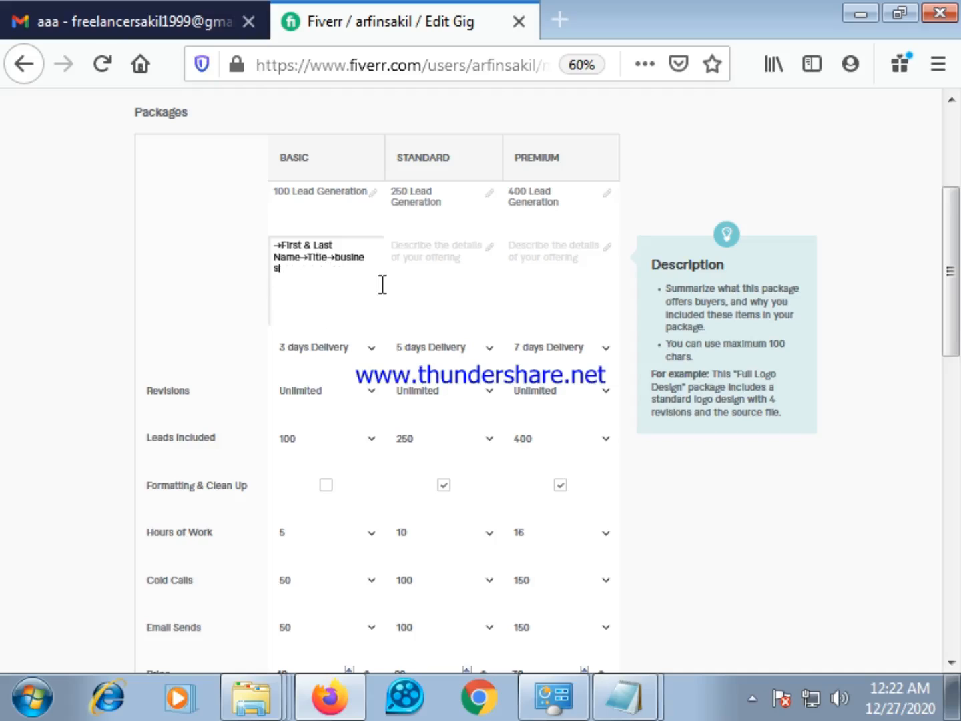
key("BackSpace")
key("BackSpace")
key("BackSpace")
key("BackSpace")
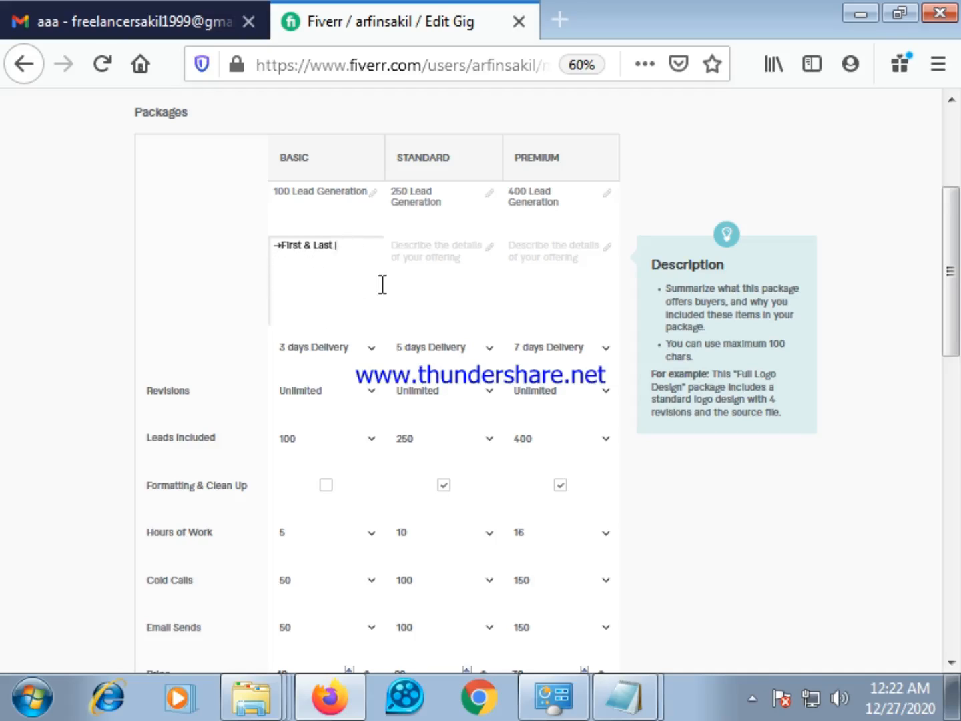
key("BackSpace")
key("BackSpace")
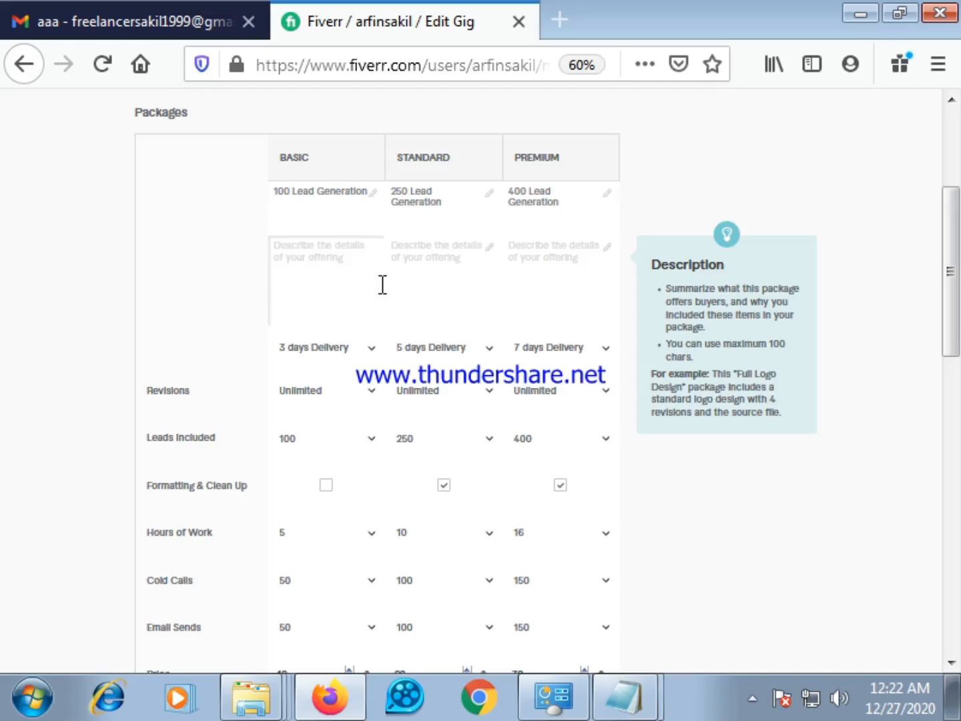
Switch to the notes email in Gmail and deselect the lead-field list under "2fast package"
left_click(97, 19)
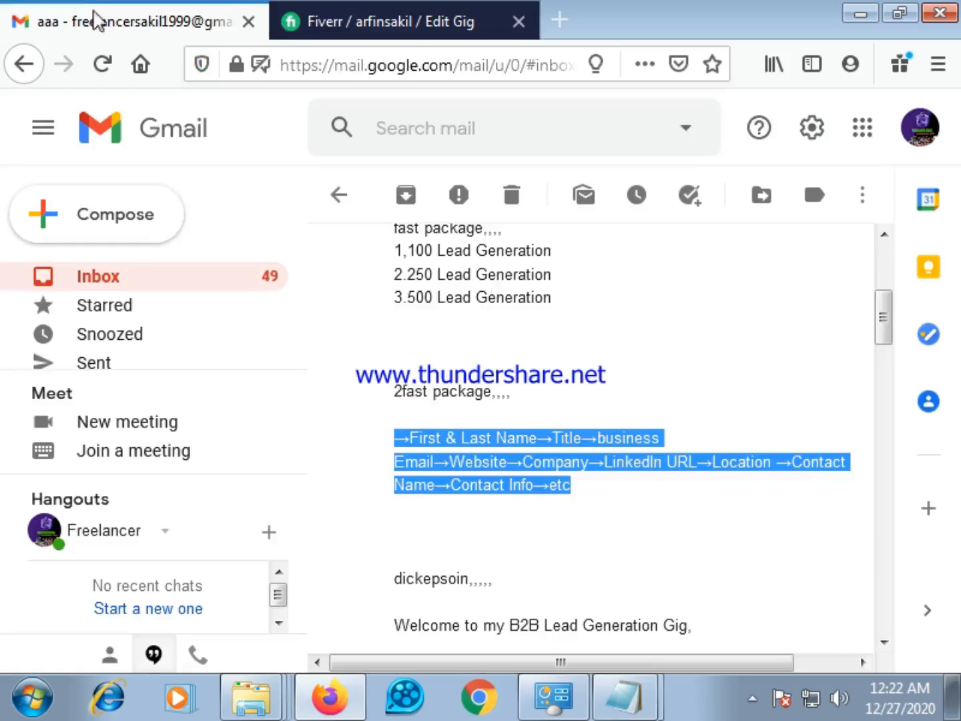
left_click(652, 541)
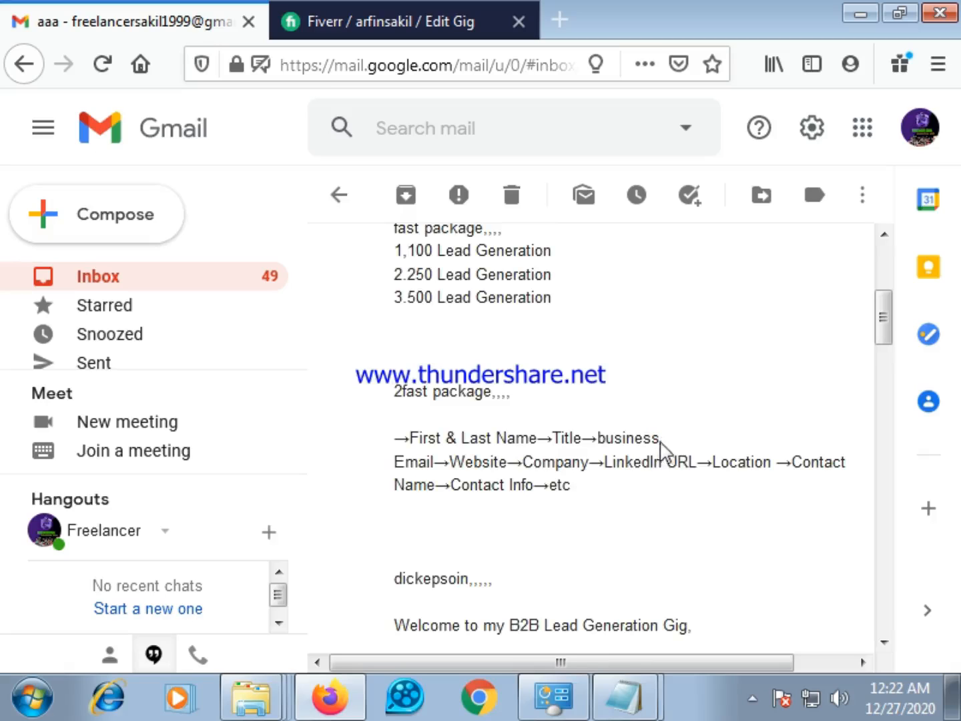
Copy the lead-field list under "2fast package" and paste it into the Notepad document below the "Digital marketer" line
mouse_move(393, 443)
left_mouse_down()
mouse_move(510, 440)
mouse_move(563, 461)
mouse_move(459, 495)
mouse_move(419, 485)
mouse_move(398, 449)
left_mouse_up()
left_click(698, 518)
right_click(398, 448)
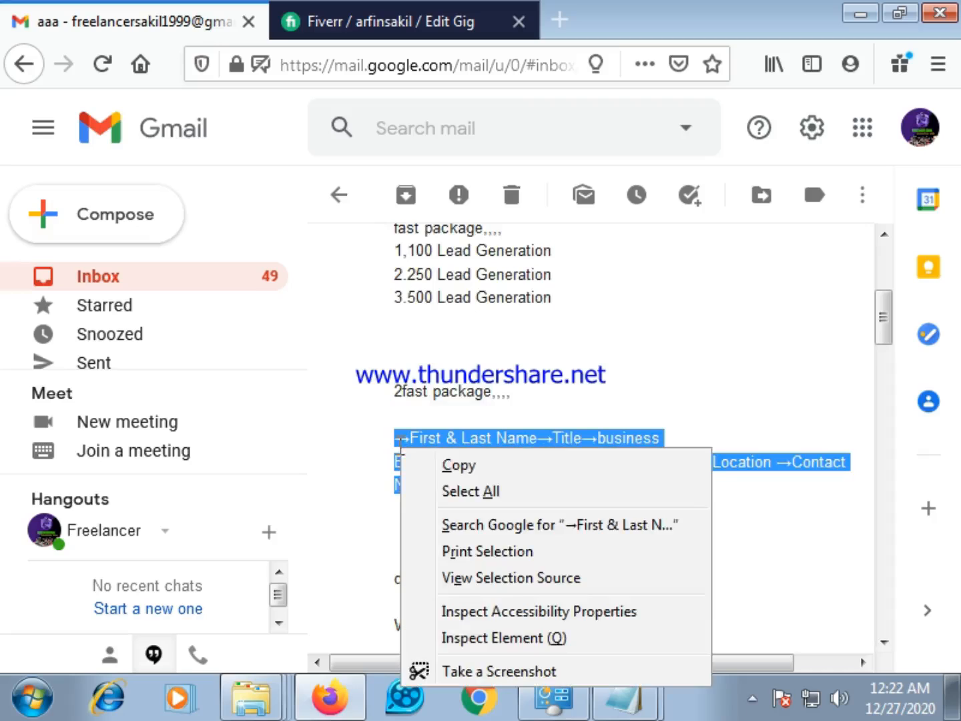
left_click(441, 465)
left_click(621, 699)
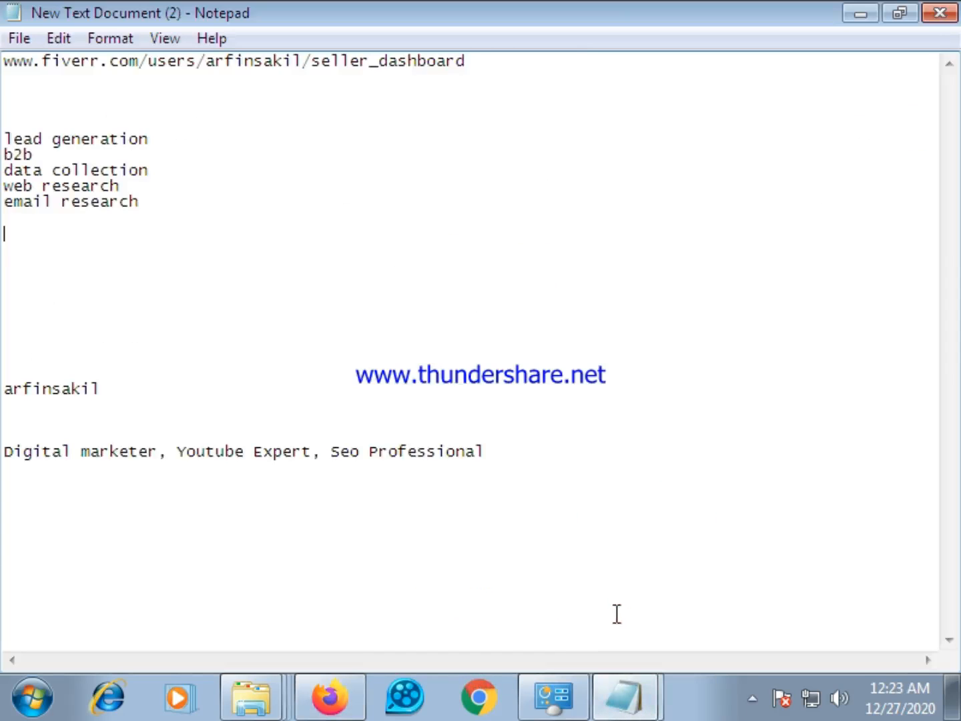
left_click(125, 575)
right_click(119, 574)
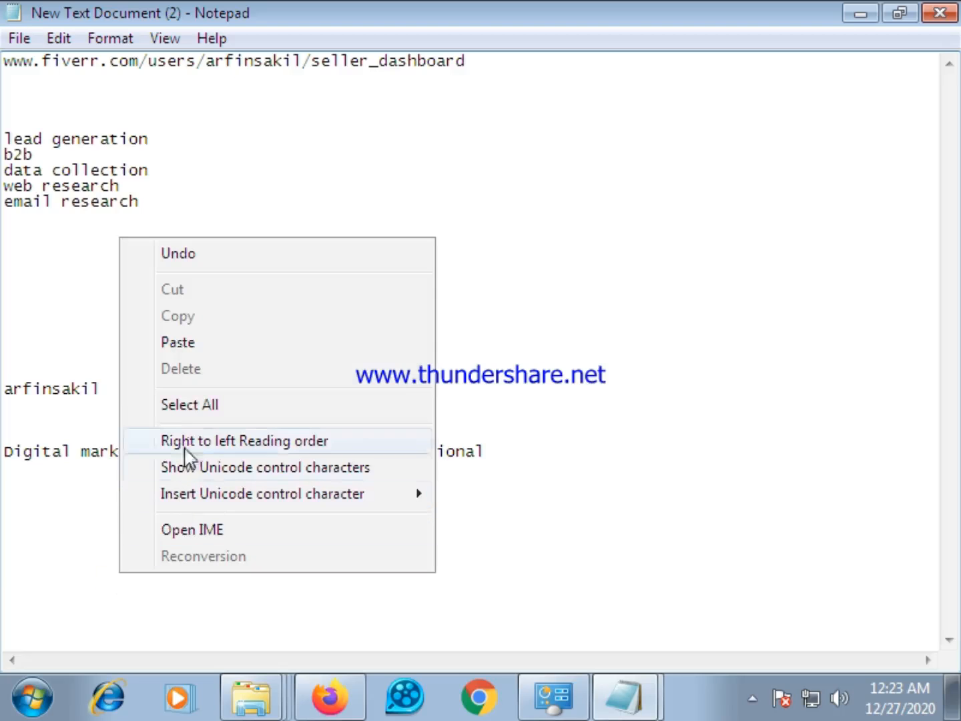
left_click(202, 353)
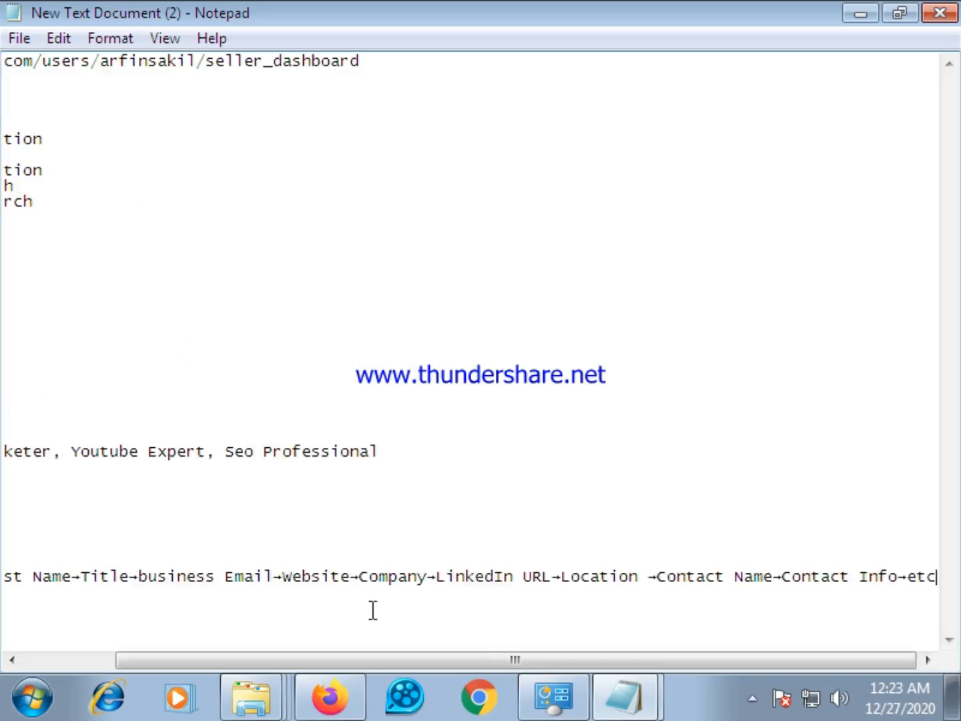
Remove the word "business" and its trailing space before "Email" in the pasted lead-field list
scroll(360, 609, "left", 1)
left_click_drag(306, 663, 226, 674)
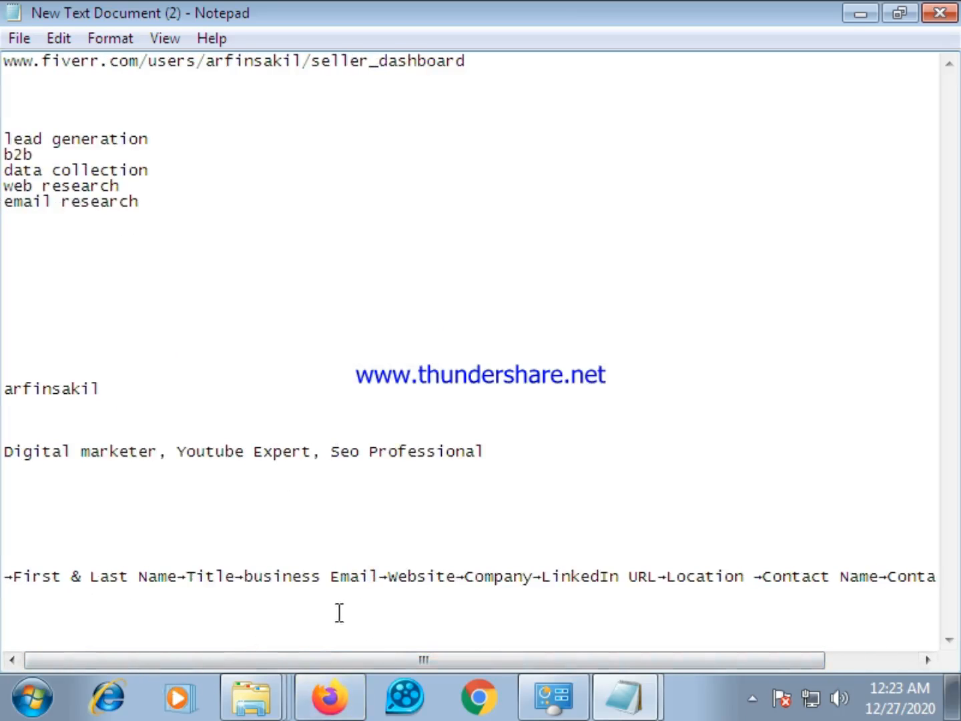
left_click(322, 575)
key("BackSpace")
key("BackSpace")
key("BackSpace")
key("BackSpace")
key("BackSpace")
key("BackSpace")
key("BackSpace")
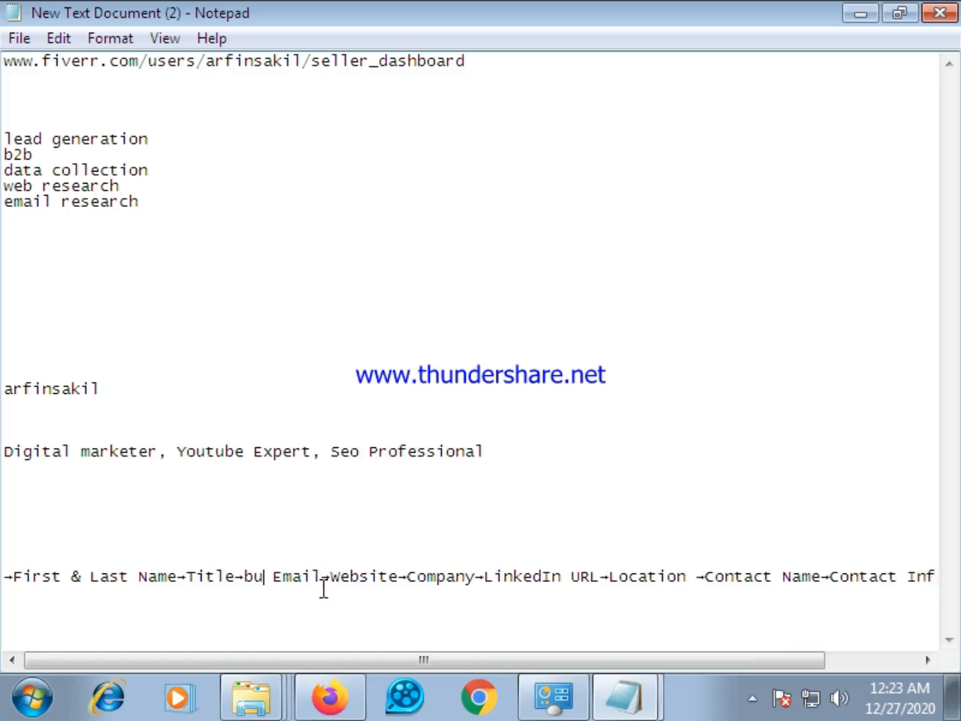
key("BackSpace")
left_click(253, 577)
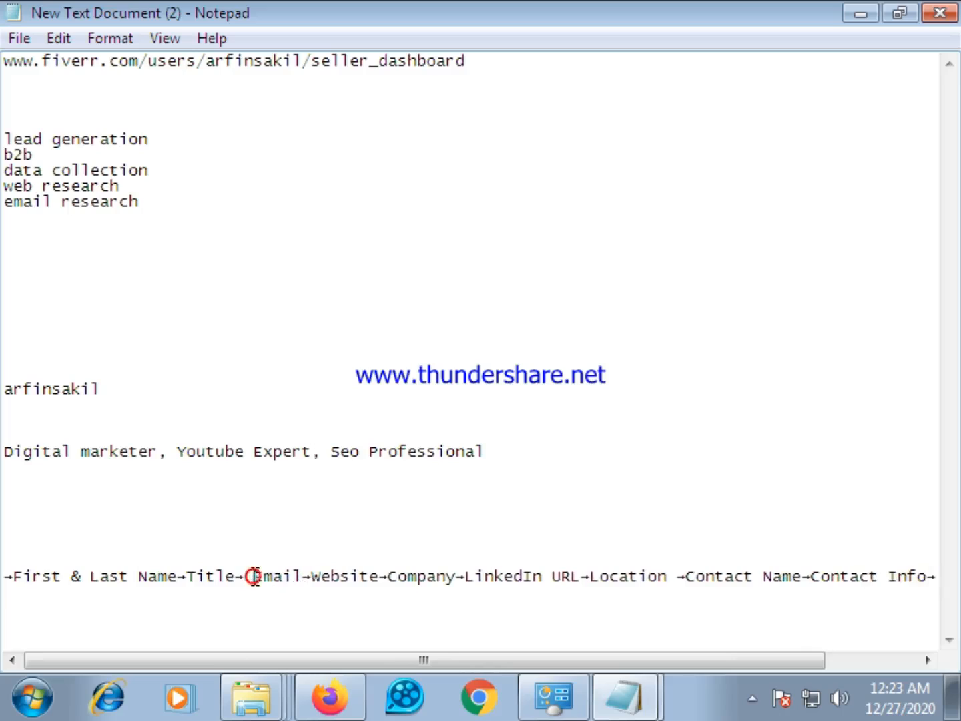
key("BackSpace")
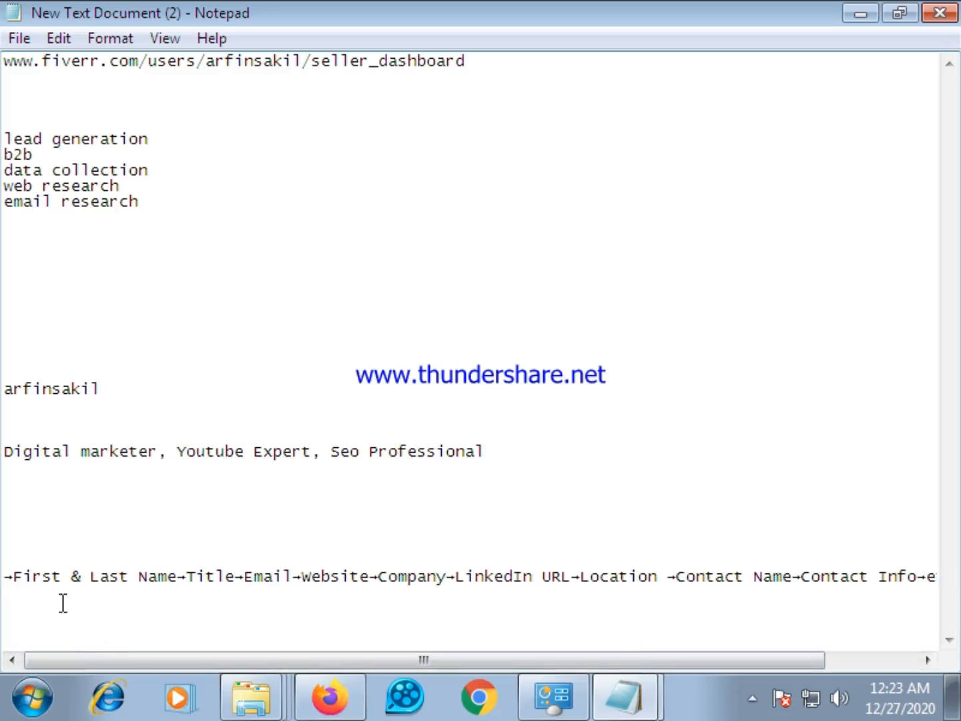
Select and copy the complete edited lead-field list, from "First & Last Name" through "etc"
left_click(100, 659)
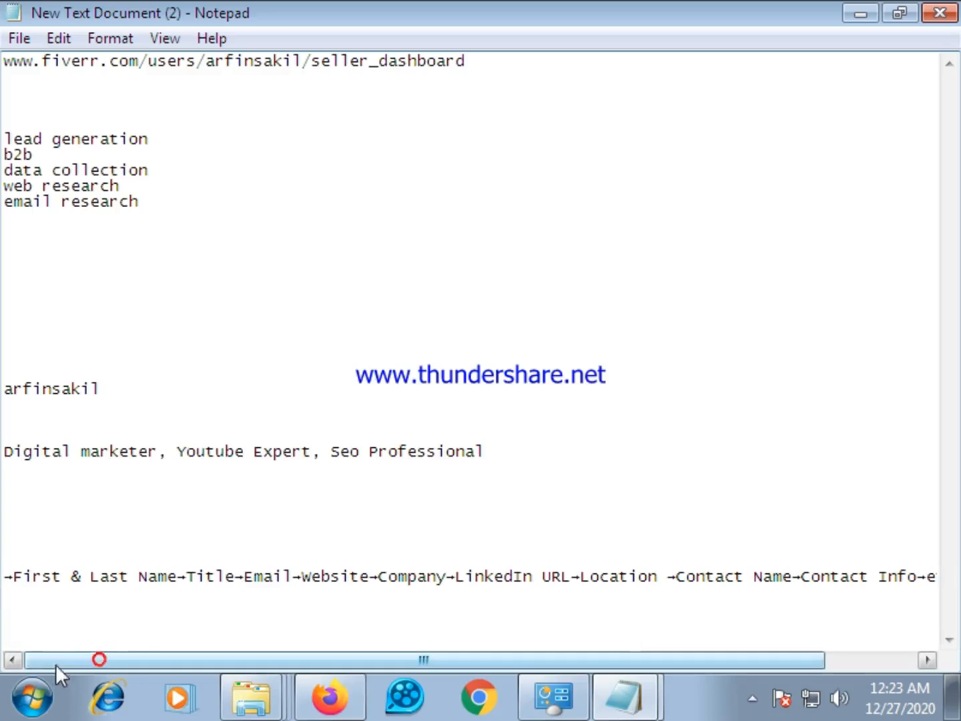
left_click_drag(5, 578, 204, 589)
left_click_drag(578, 557, 797, 587)
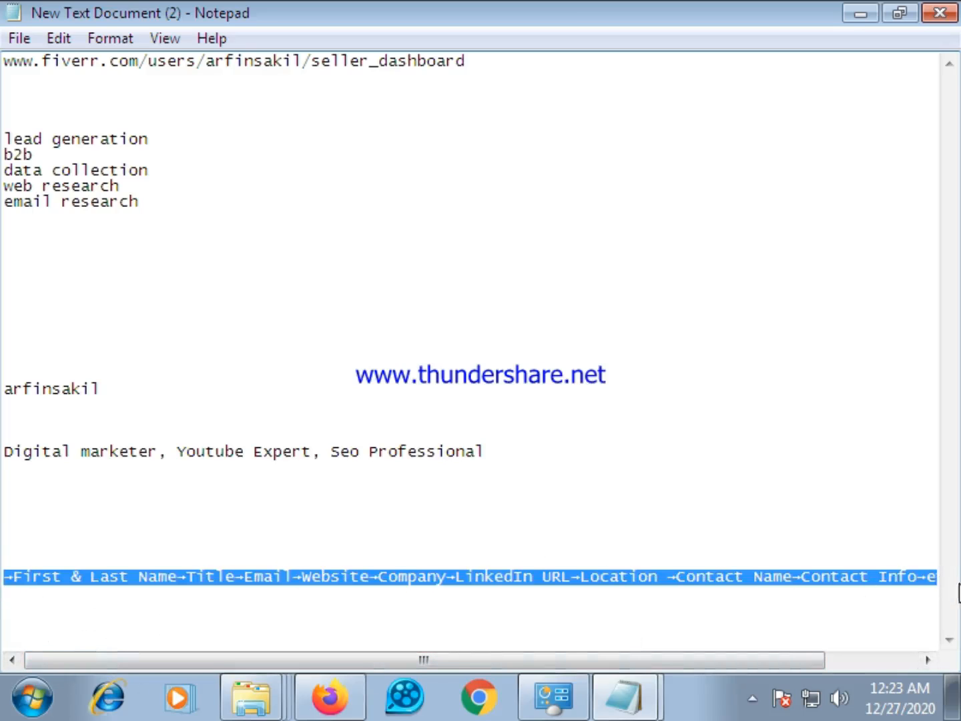
right_click(800, 580)
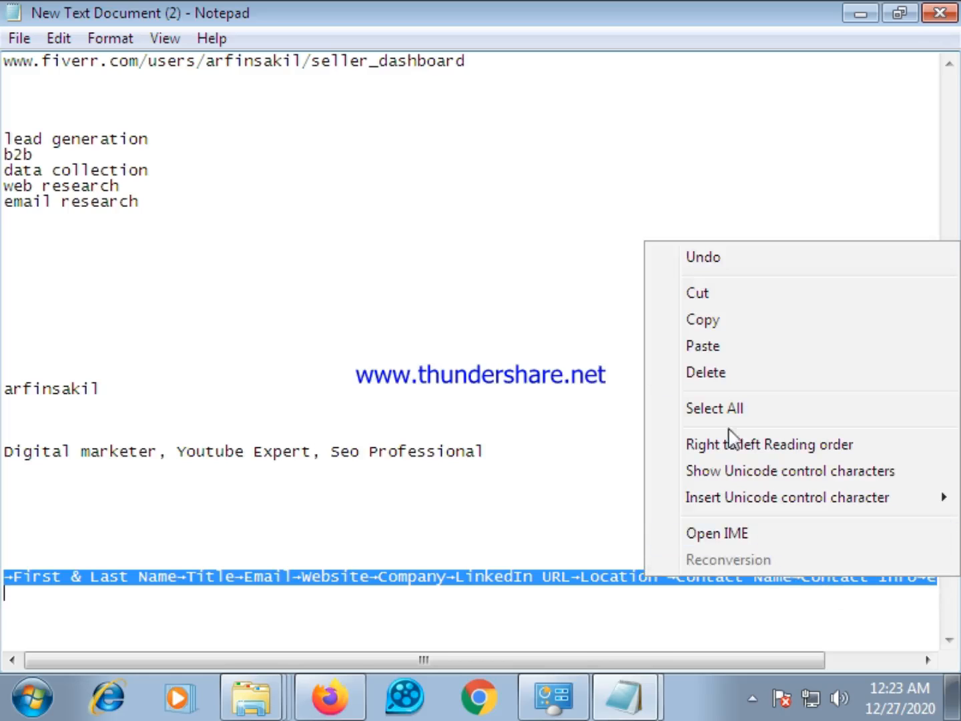
left_click(723, 322)
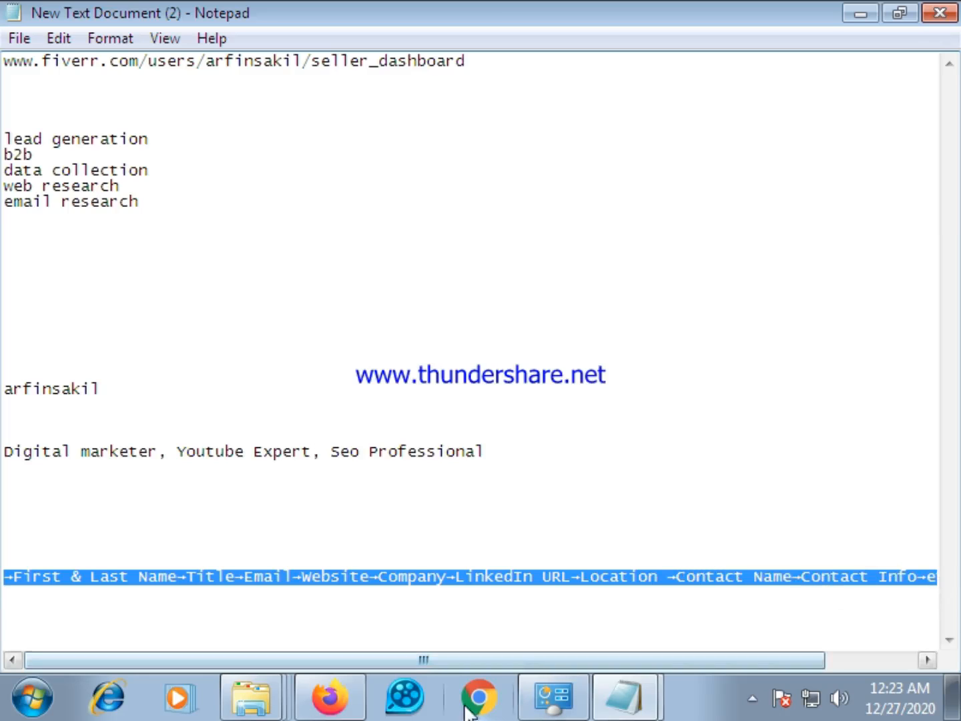
Switch to the Fiverr gig editor in Firefox, paste the edited lead-field list into the Basic package's description, and review it
left_click(330, 698)
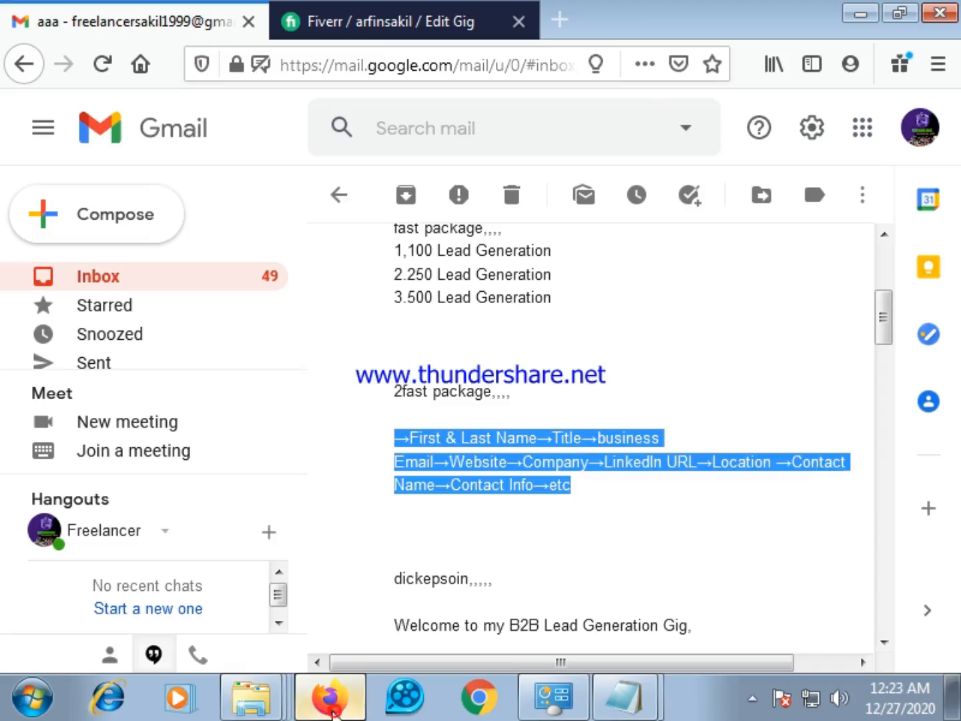
left_click(393, 21)
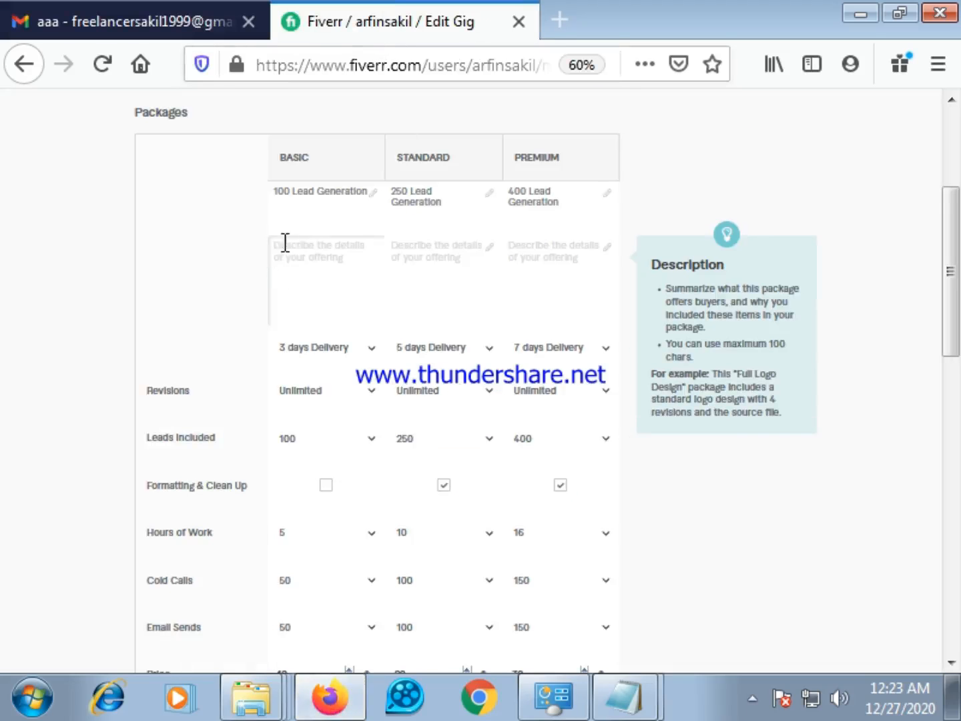
right_click(285, 241)
left_click(317, 343)
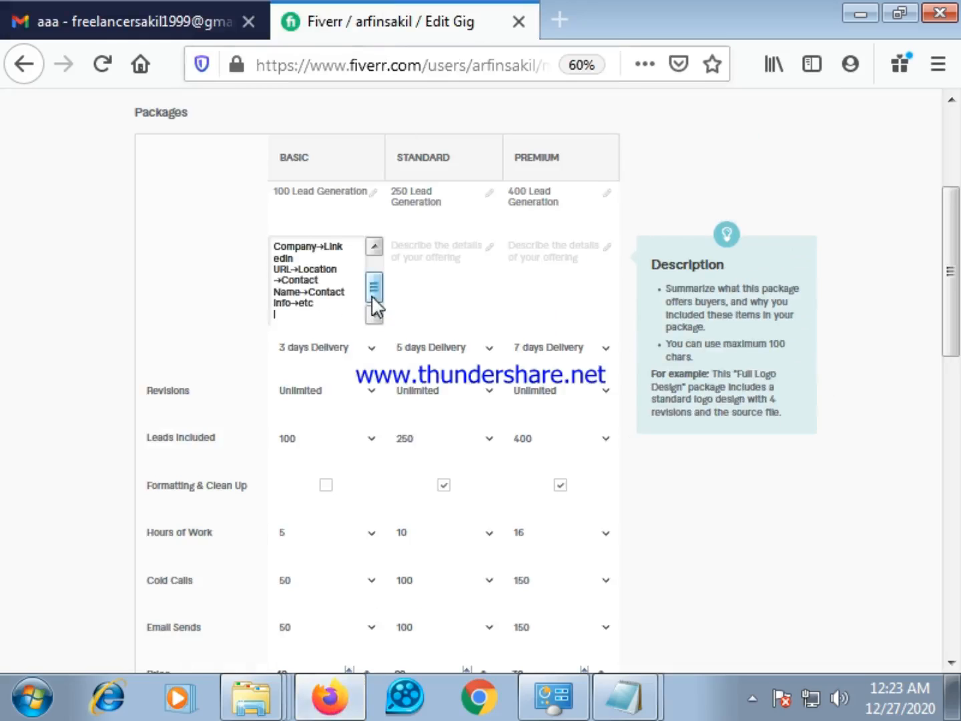
left_click_drag(374, 301, 372, 281)
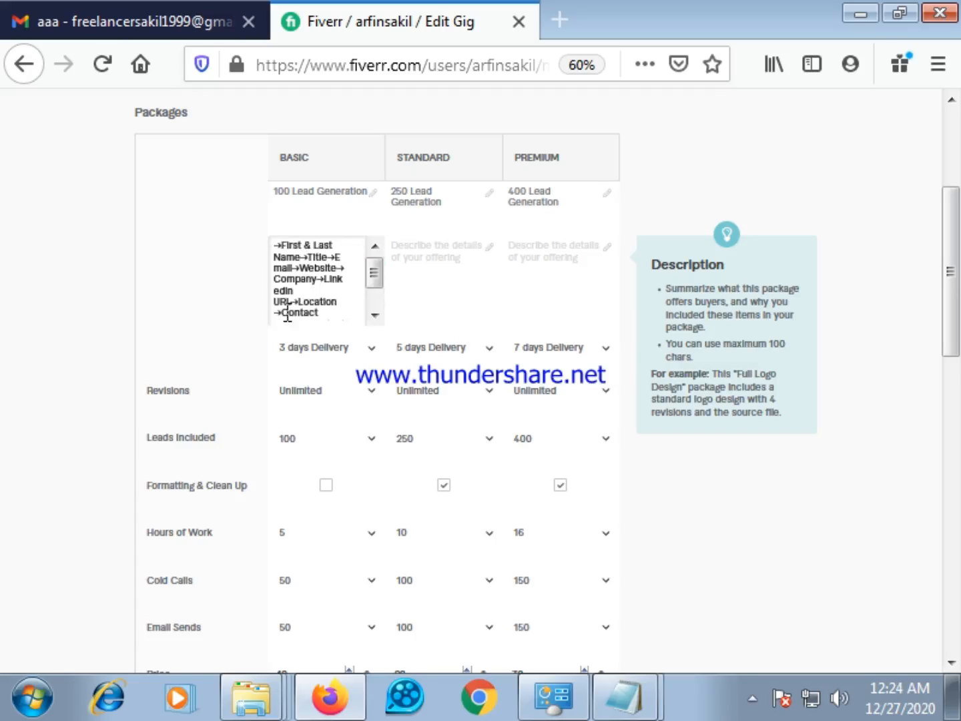
left_click(372, 281)
left_click_drag(372, 280, 377, 307)
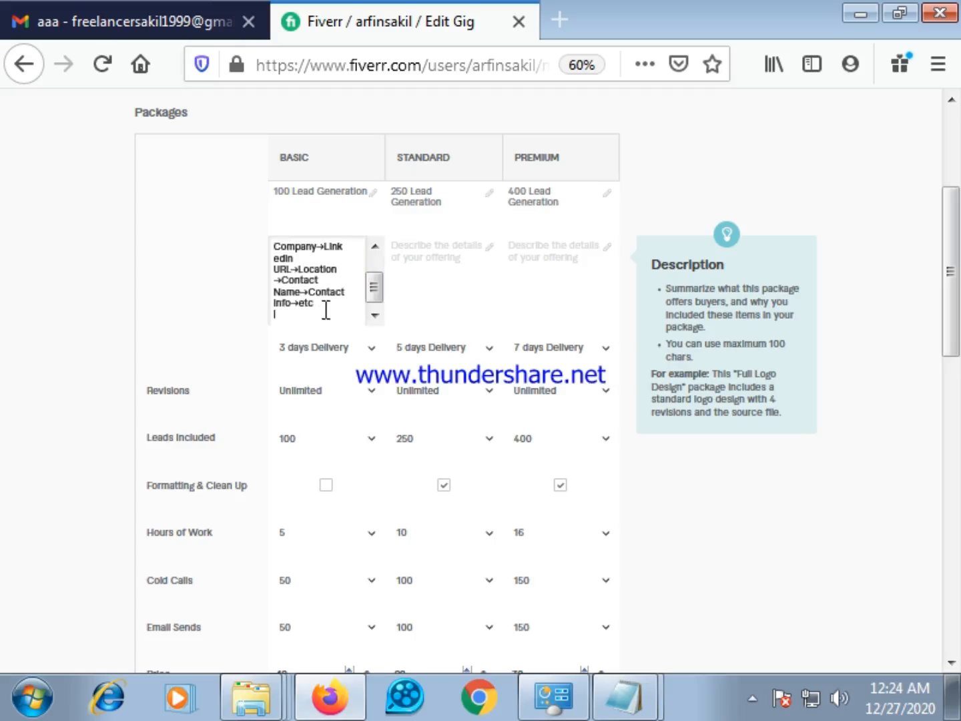
Paste the same lead-field list into the descriptions of the Standard and Premium packages
right_click(412, 257)
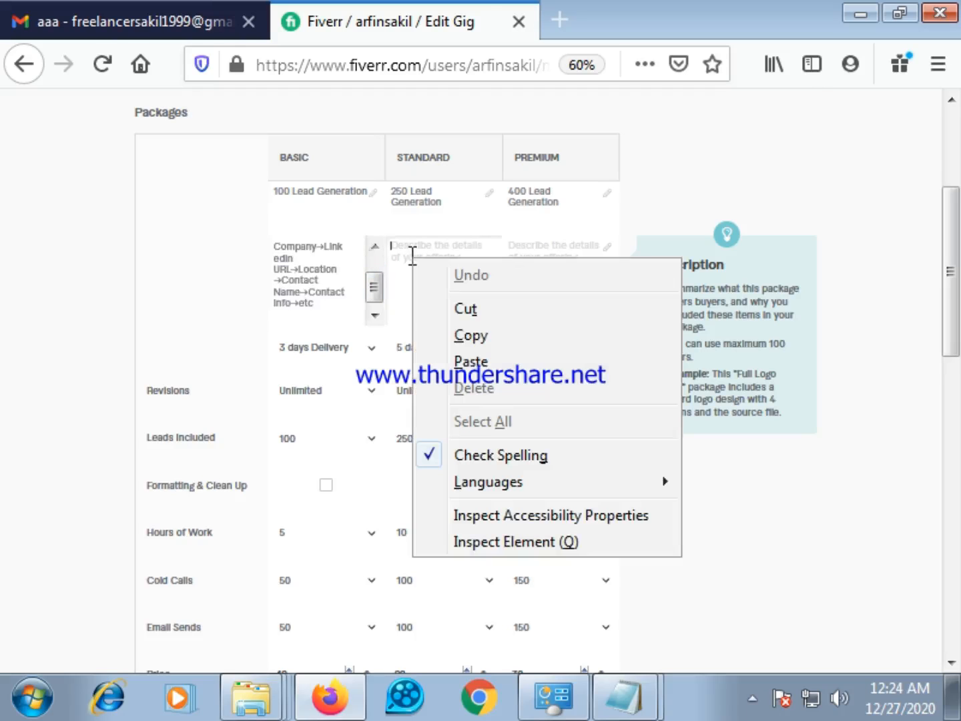
left_click(455, 358)
right_click(532, 261)
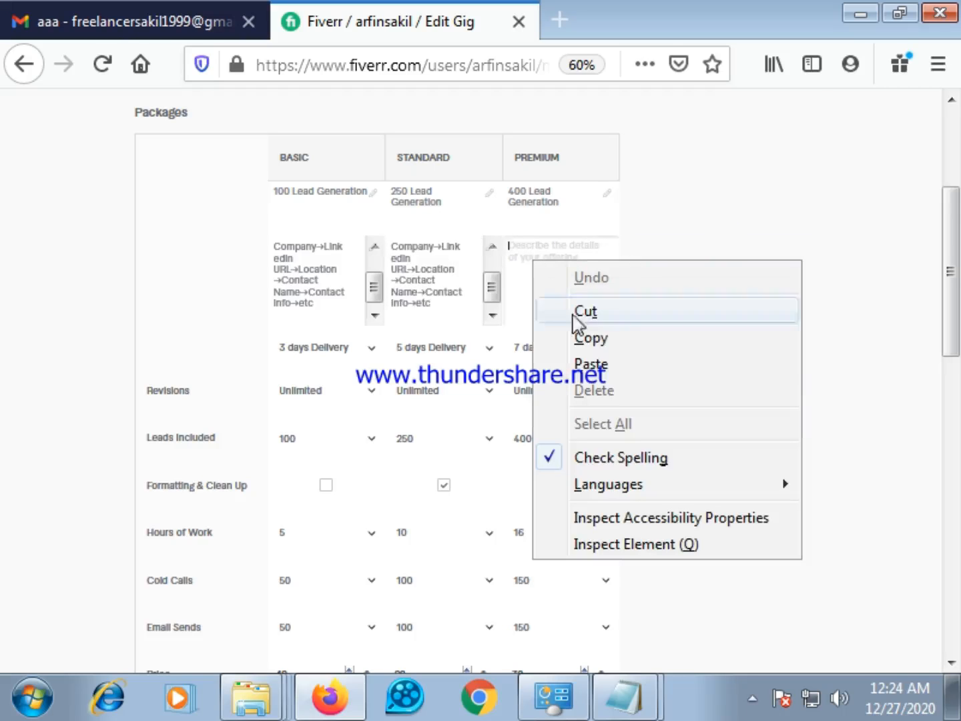
left_click(578, 360)
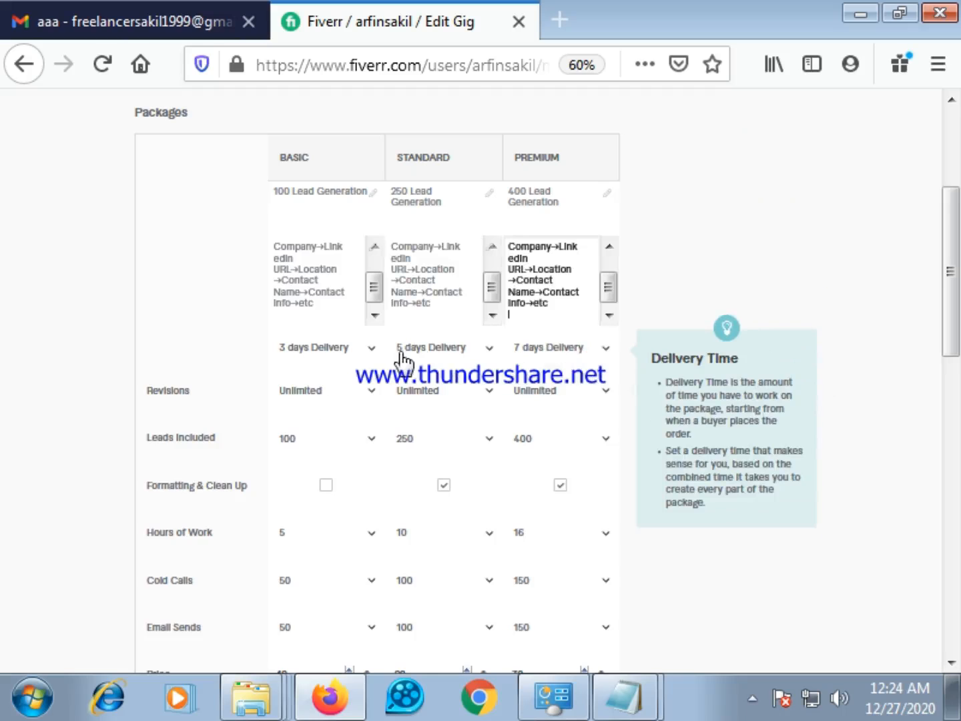
Review the three packages' names, descriptions, delivery times, included items and prices, along with the extra services
scroll(443, 363, "down", 2)
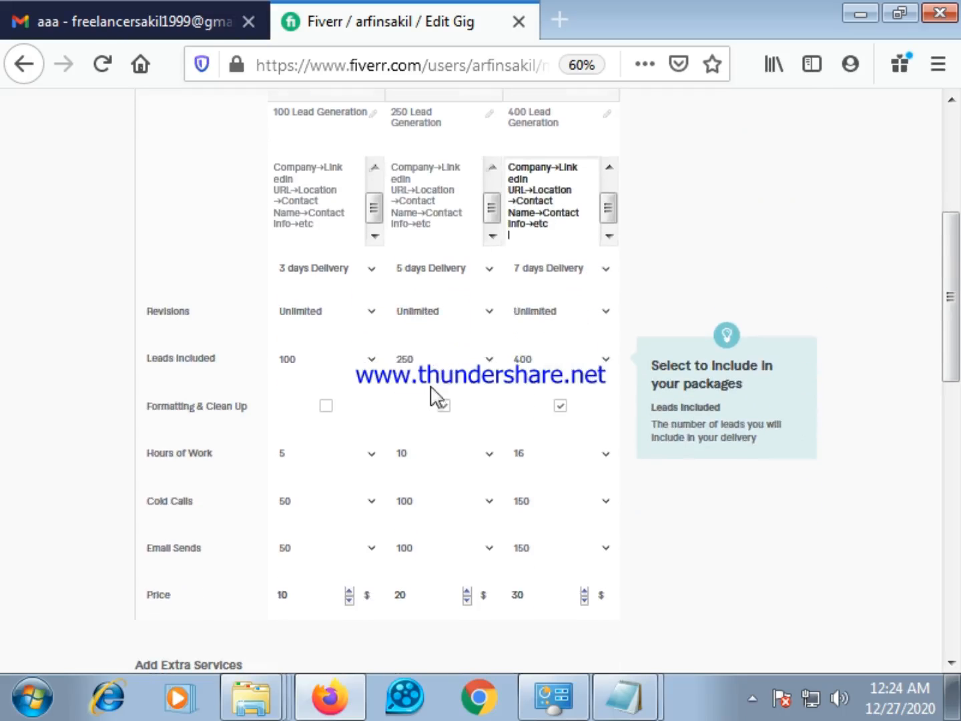
scroll(432, 400, "down", 2)
scroll(432, 400, "down", 2)
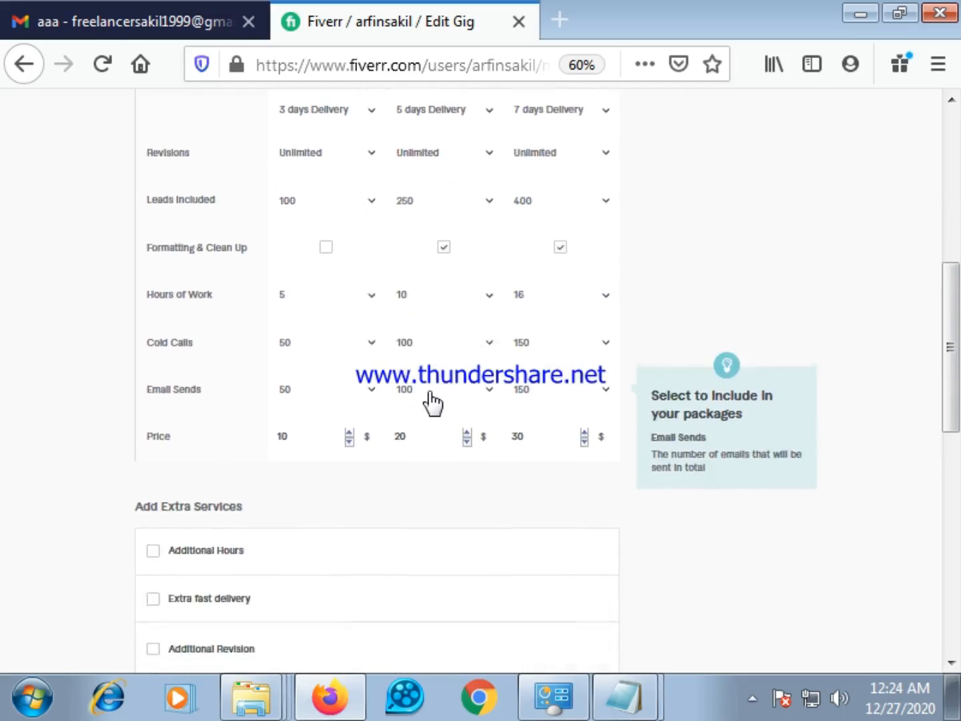
scroll(433, 399, "down", 2)
scroll(432, 399, "up", 2)
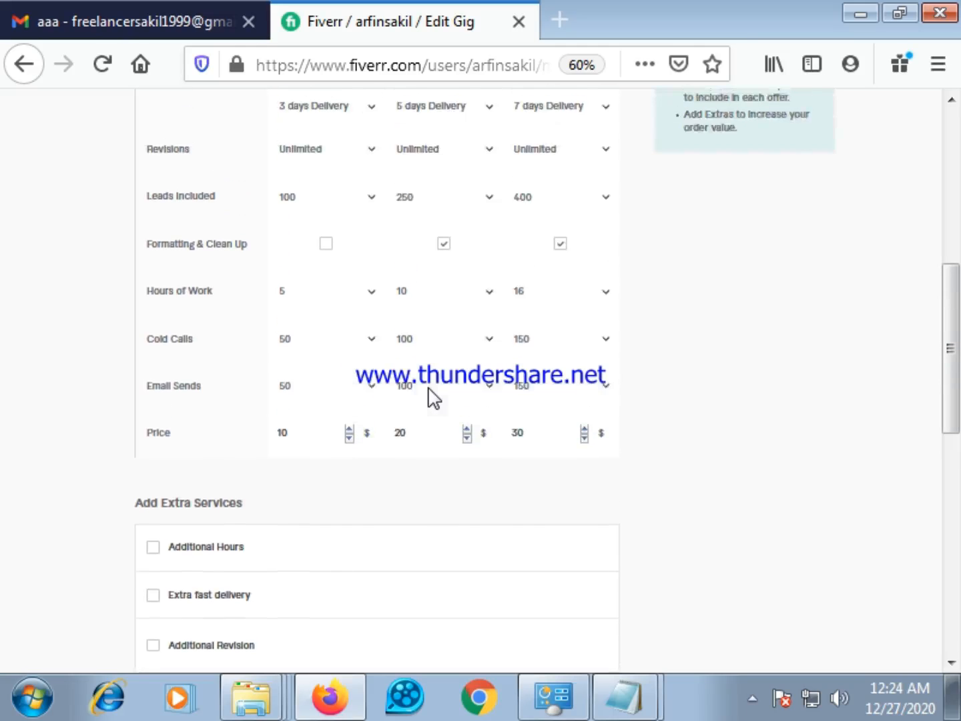
scroll(429, 401, "up", 2)
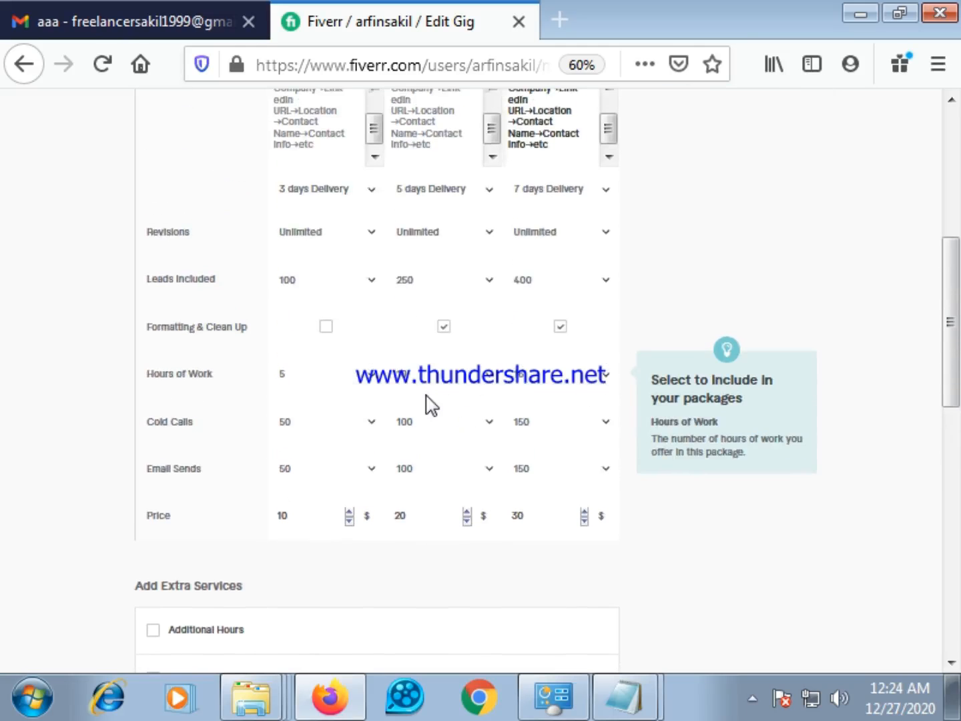
scroll(432, 405, "up", 2)
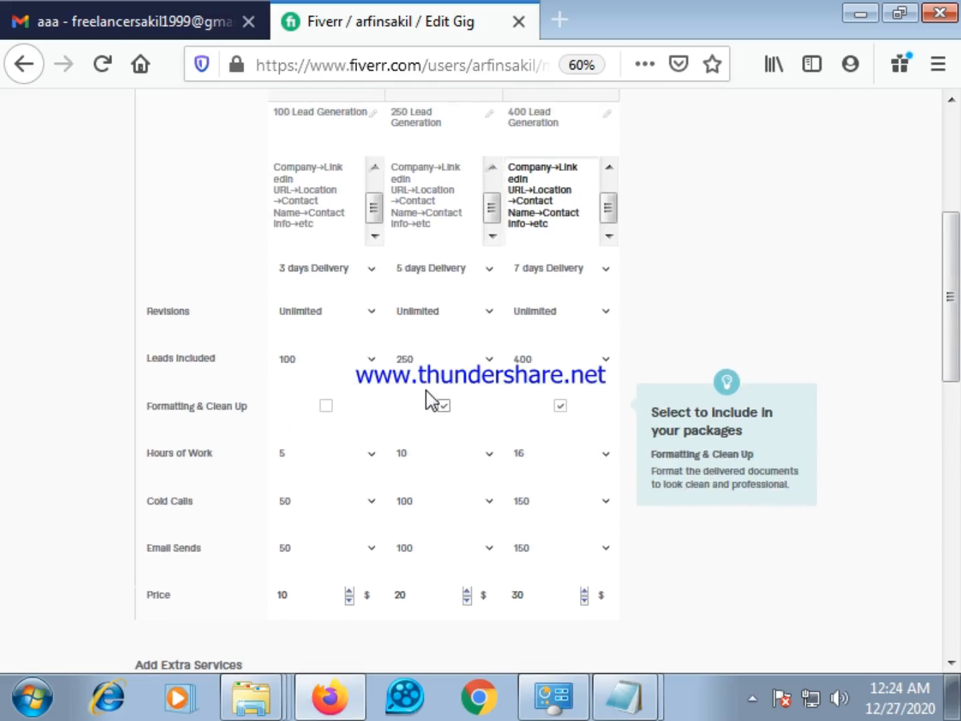
scroll(429, 399, "up", 2)
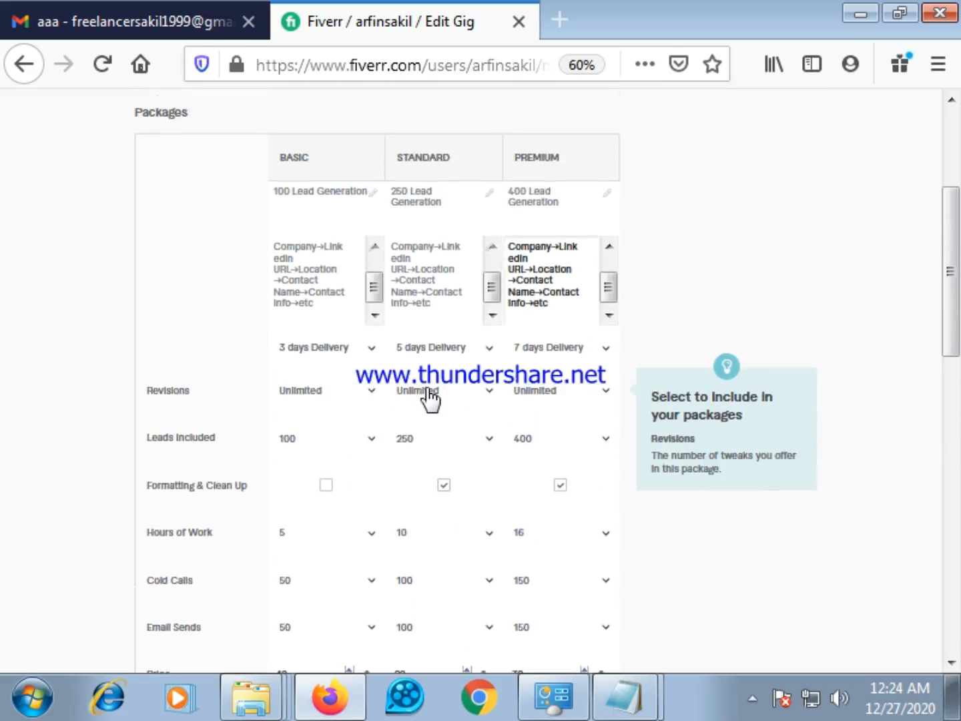
scroll(430, 399, "up", 6)
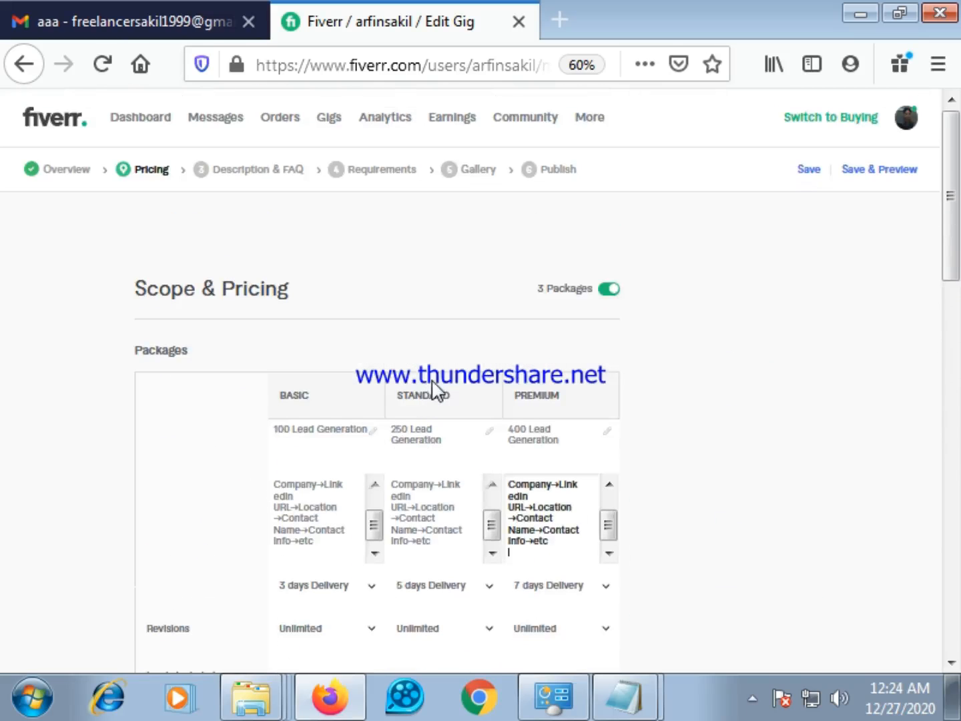
scroll(430, 375, "down", 1)
scroll(430, 380, "down", 13)
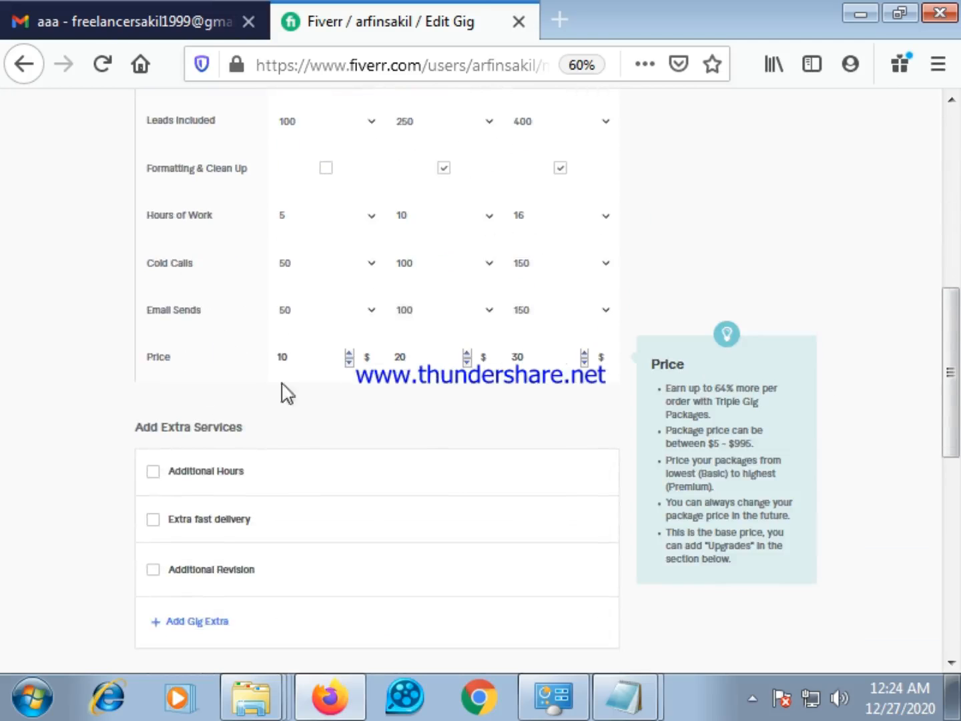
scroll(234, 461, "down", 4)
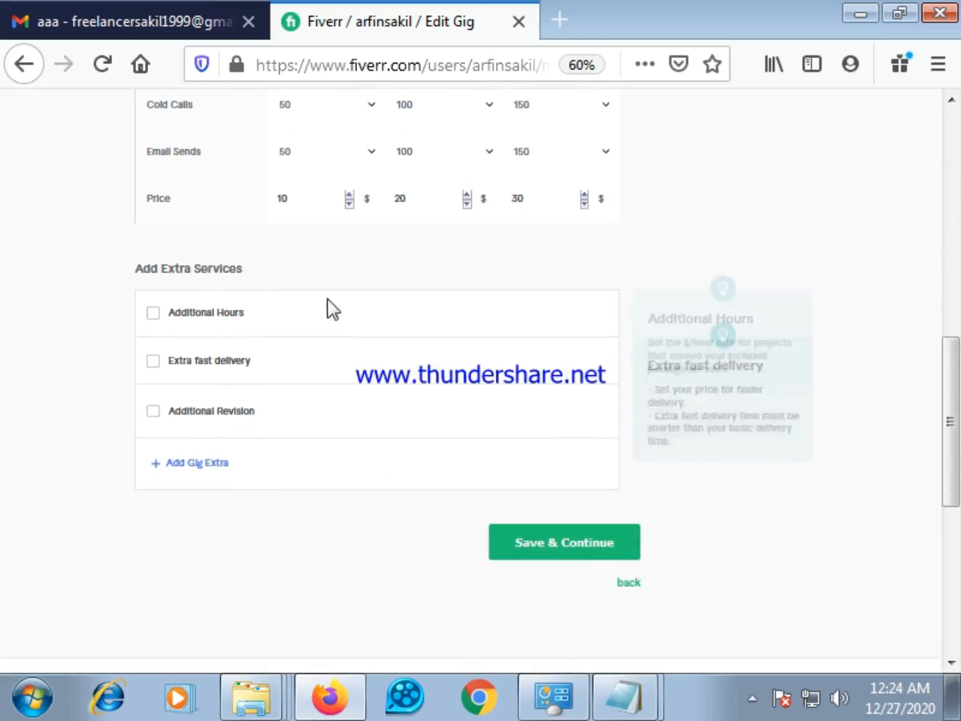
scroll(334, 327, "up", 8)
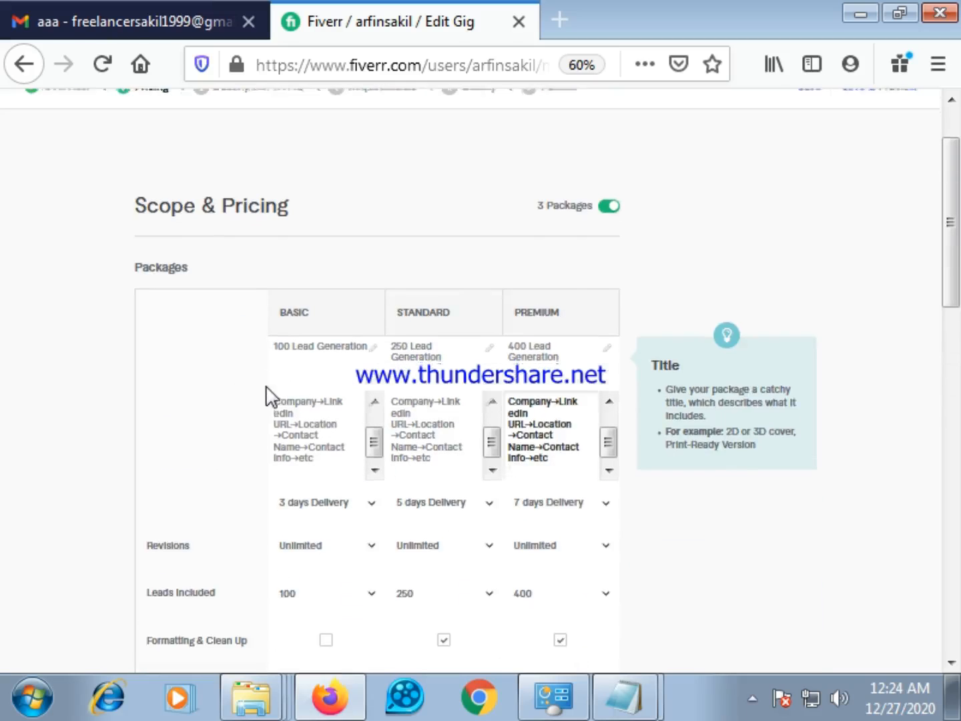
scroll(267, 396, "down", 2)
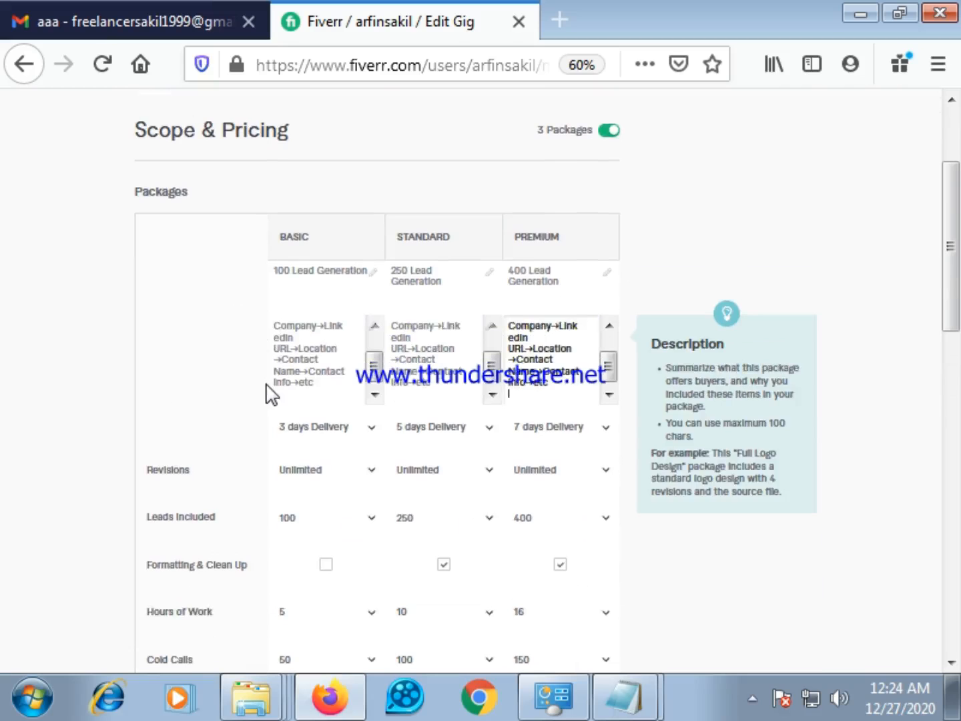
scroll(270, 394, "down", 3)
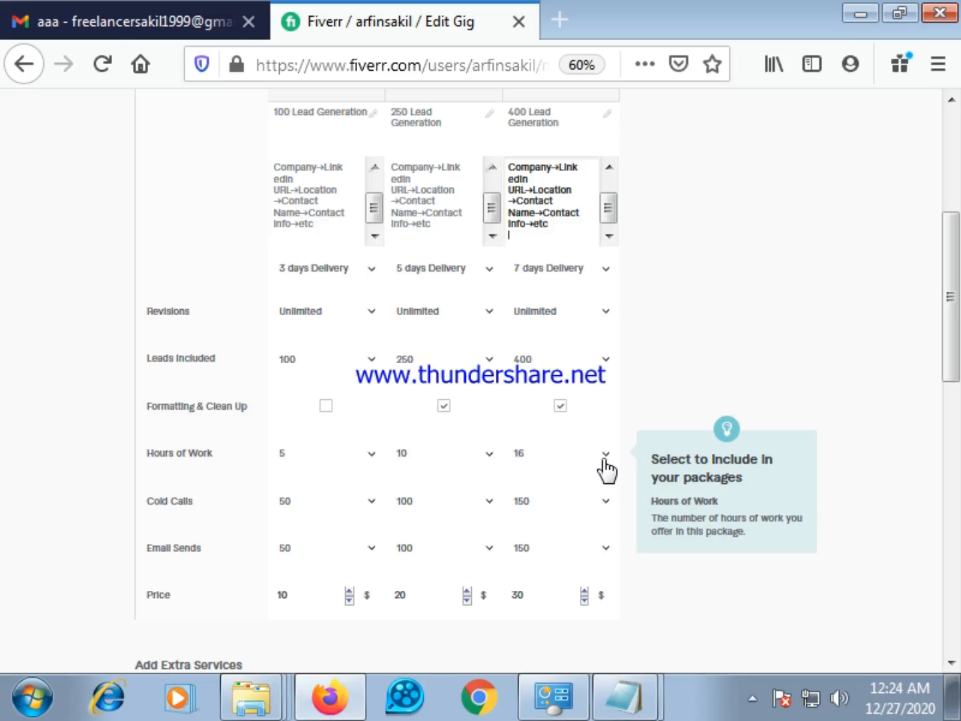
Try to save the Scope & Pricing page and continue to the next gig stage
scroll(321, 494, "down", 3)
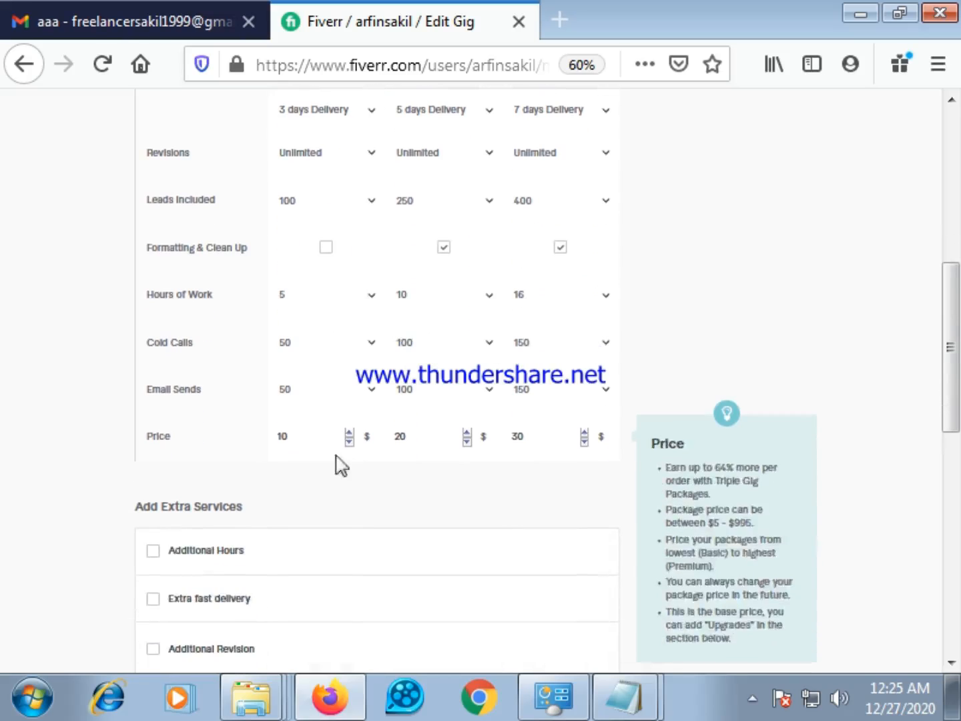
scroll(387, 476, "down", 3)
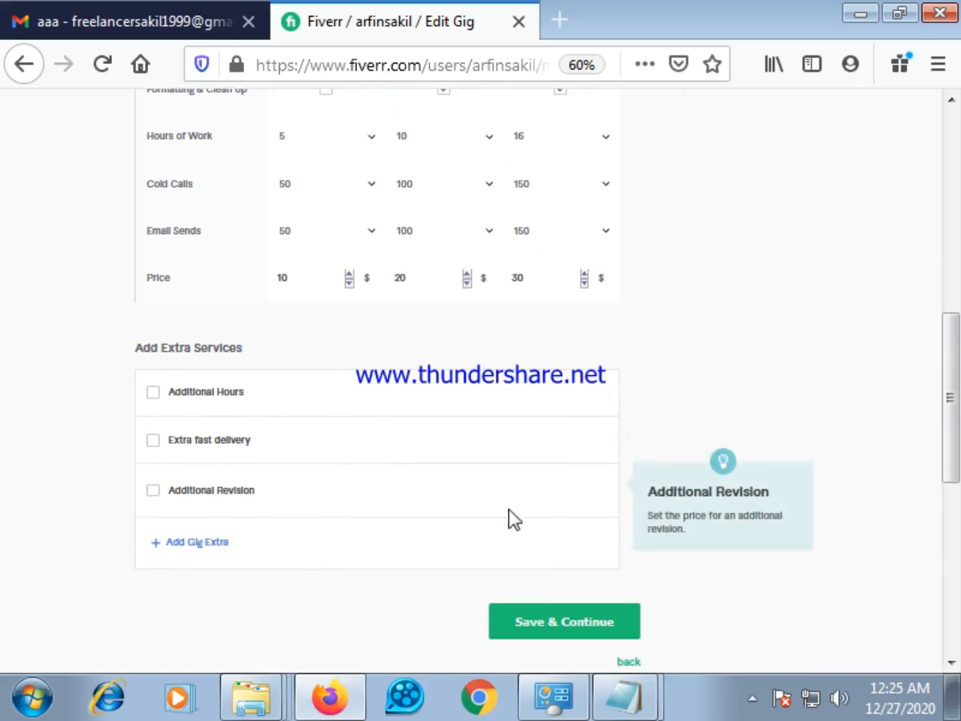
mouse_move(307, 397)
left_click(549, 624)
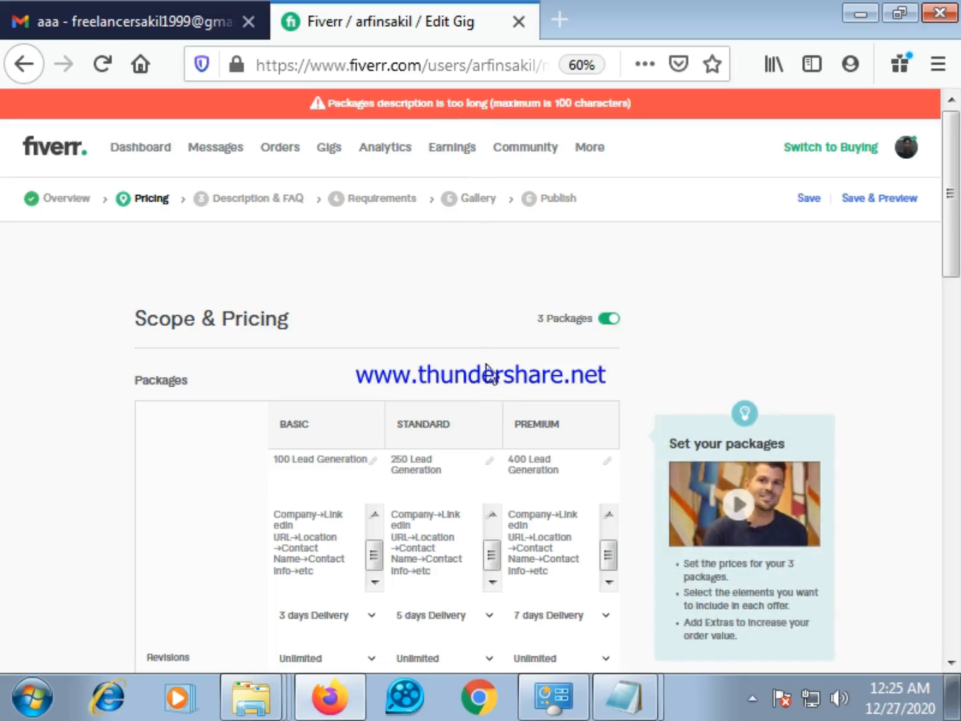
Try to shorten the Basic package's description by removing the Contact Name entry from its lead-field list
scroll(490, 373, "down", 3)
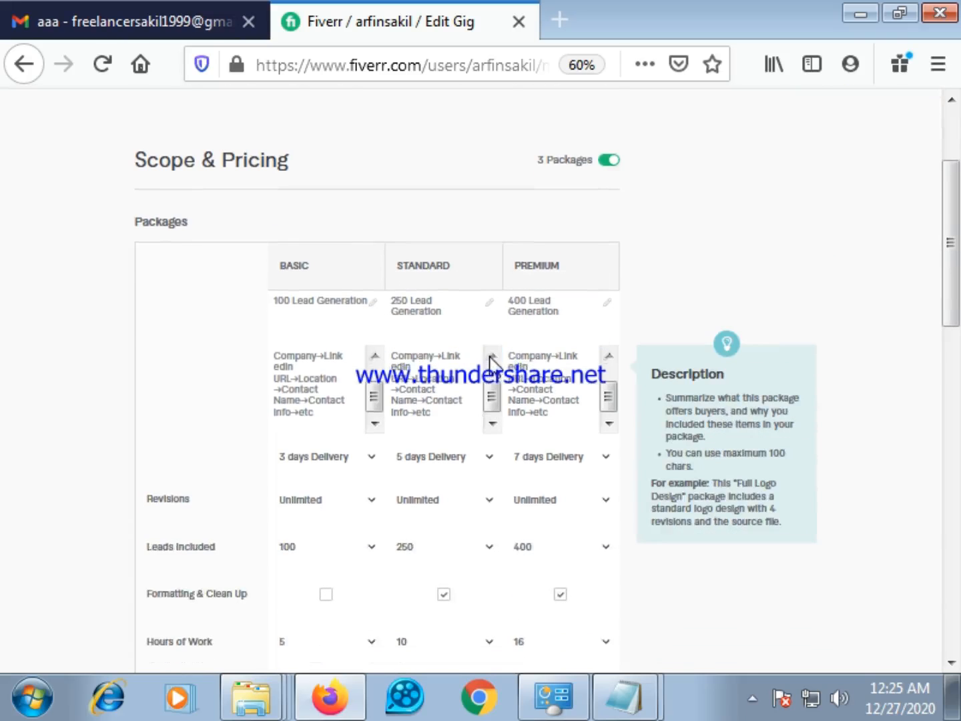
scroll(491, 363, "down", 3)
left_click(334, 260)
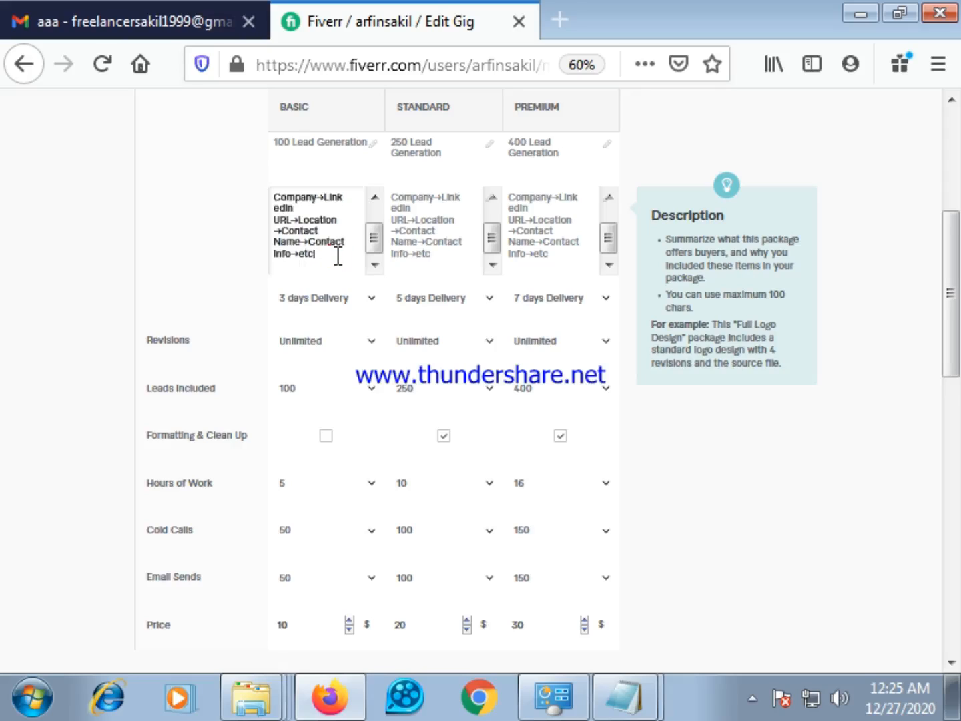
scroll(338, 256, "up", 2)
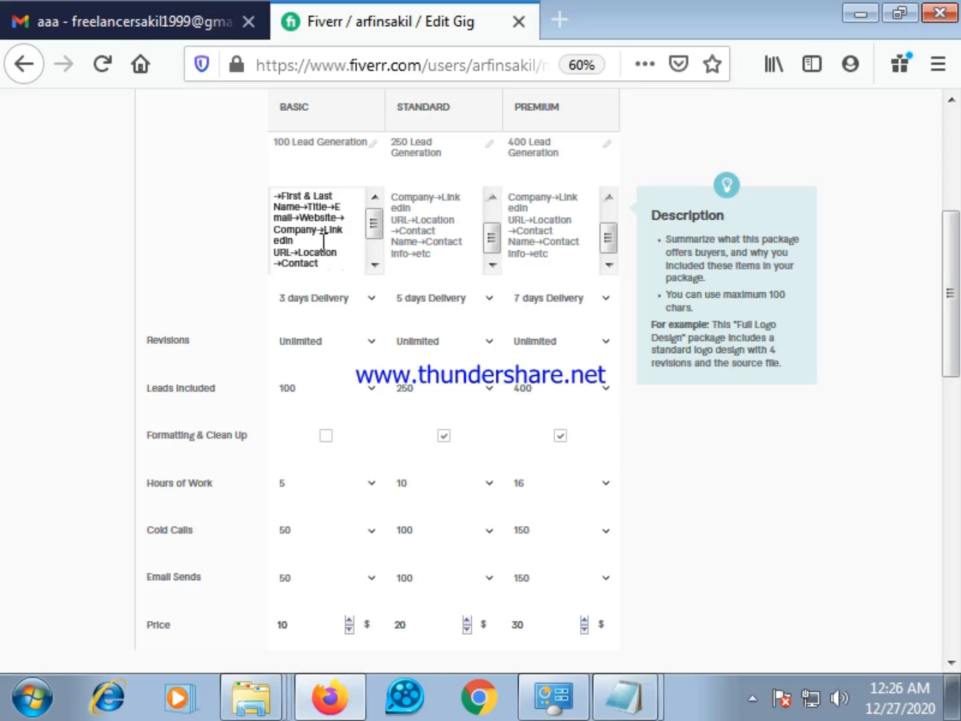
scroll(323, 239, "down", 2)
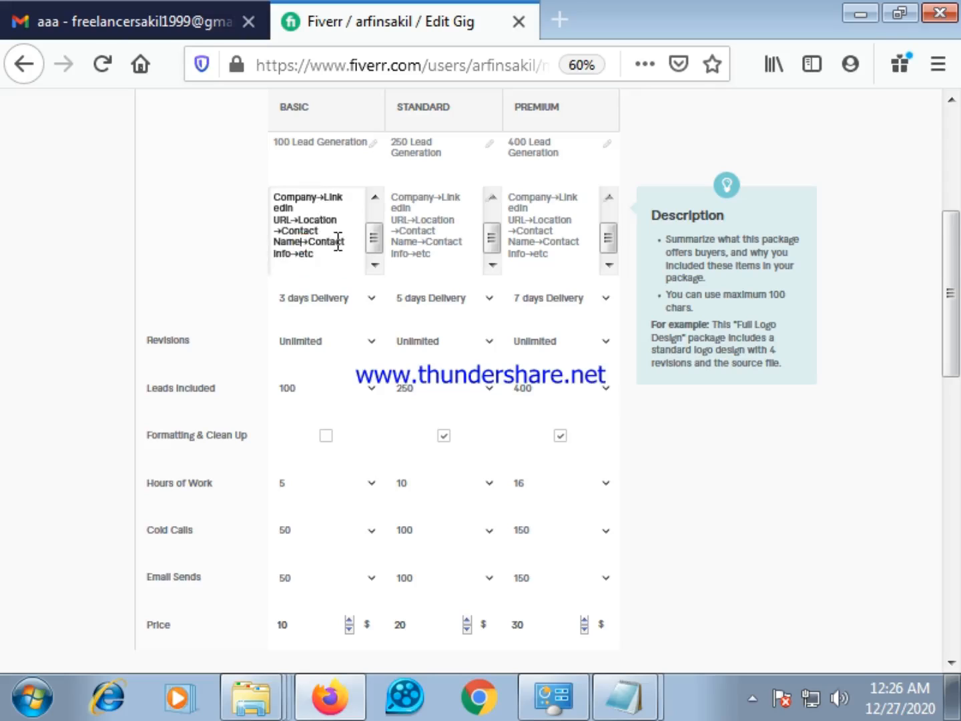
key("BackSpace")
key("BackSpace")
key("BackSpace")
key("BackSpace")
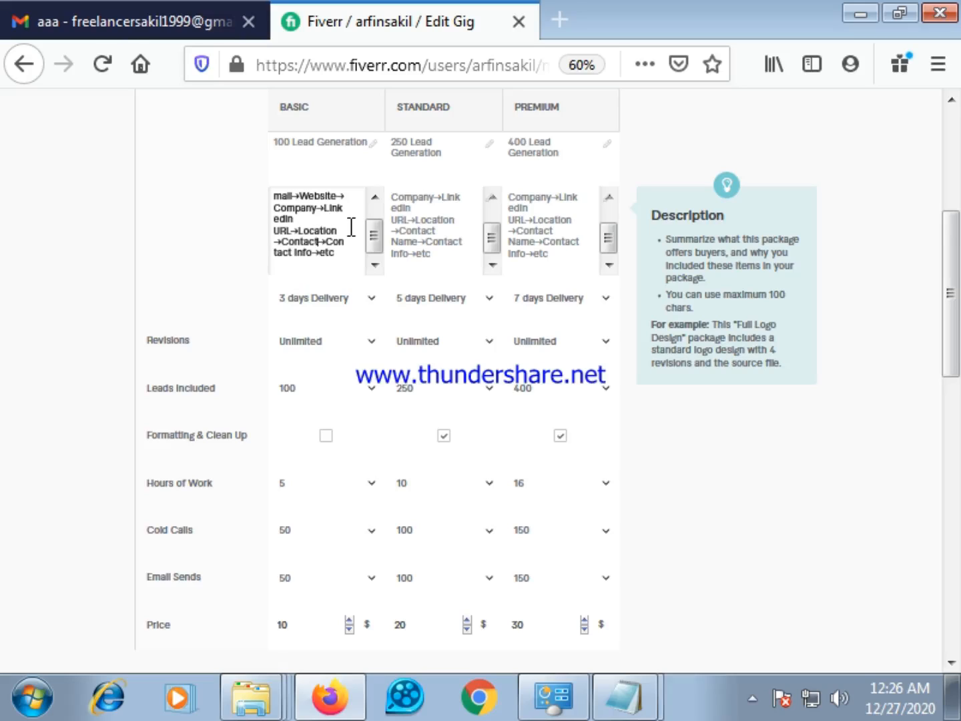
key("BackSpace")
key("BackSpace")
key("BackSpace")
key("BackSpace")
key("BackSpace")
key("BackSpace")
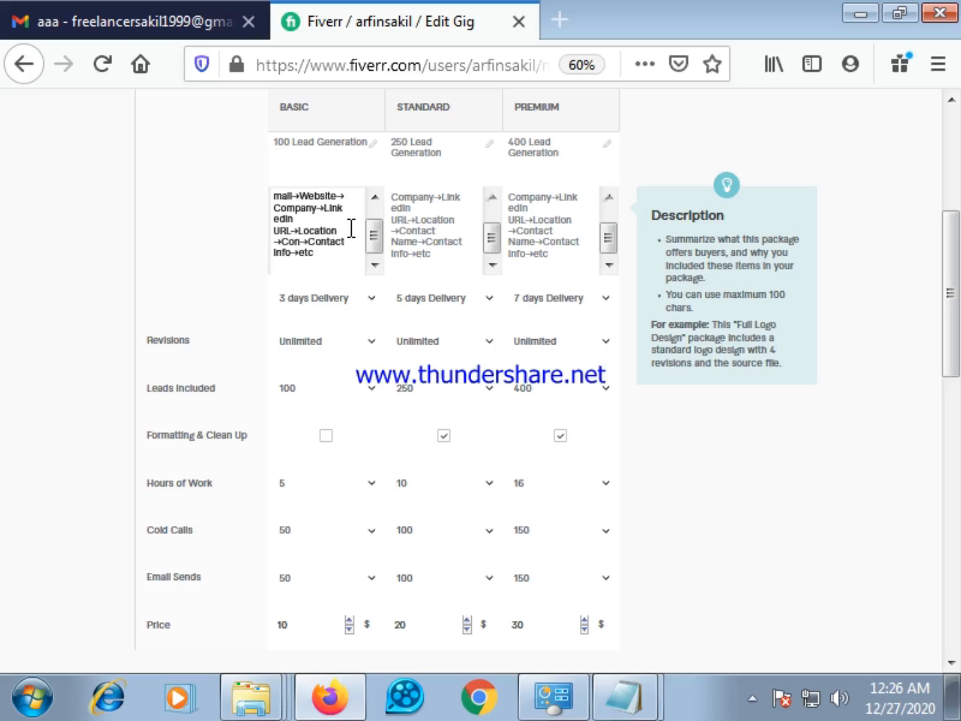
Clear all the remaining text from the Basic package's description
key("BackSpace")
key("BackSpace")
key("BackSpace")
left_click(337, 251)
key("BackSpace")
key("BackSpace")
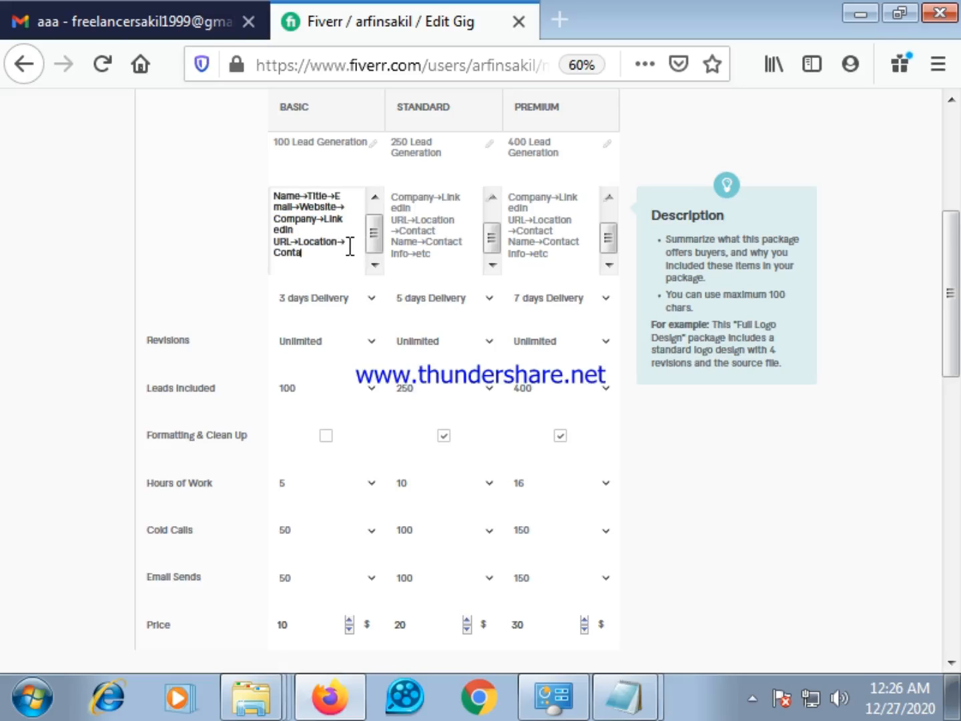
key("BackSpace")
key("BackSpace")
key("BackSpace")
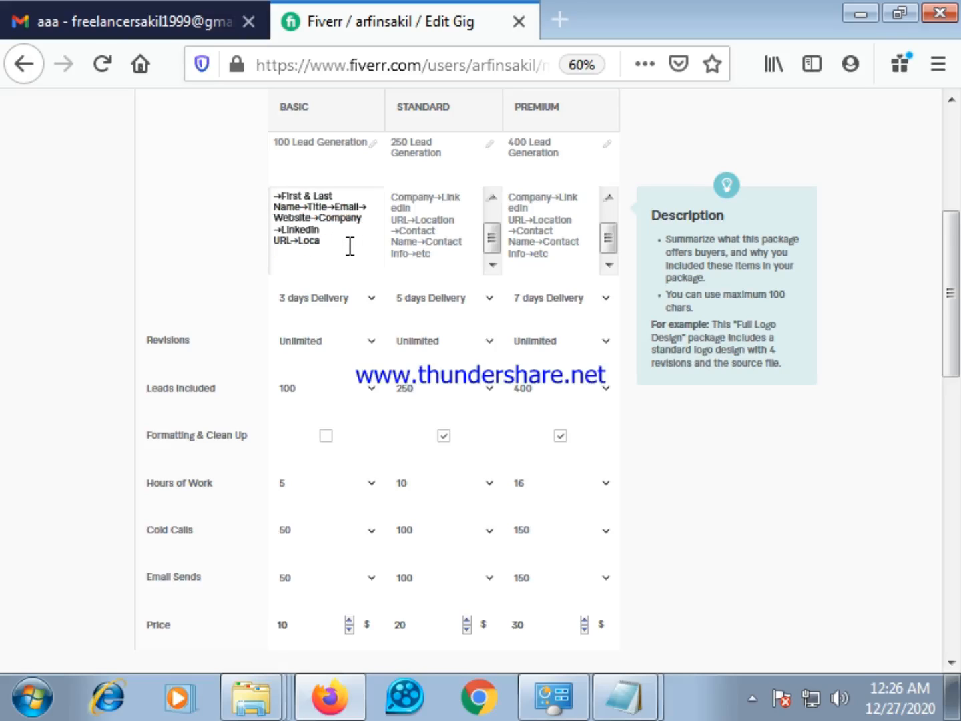
key("BackSpace")
key("BackSpace")
key("BackSpace")
key("BackSpace")
key("BackSpace")
key("BackSpace")
key("BackSpace")
key("BackSpace")
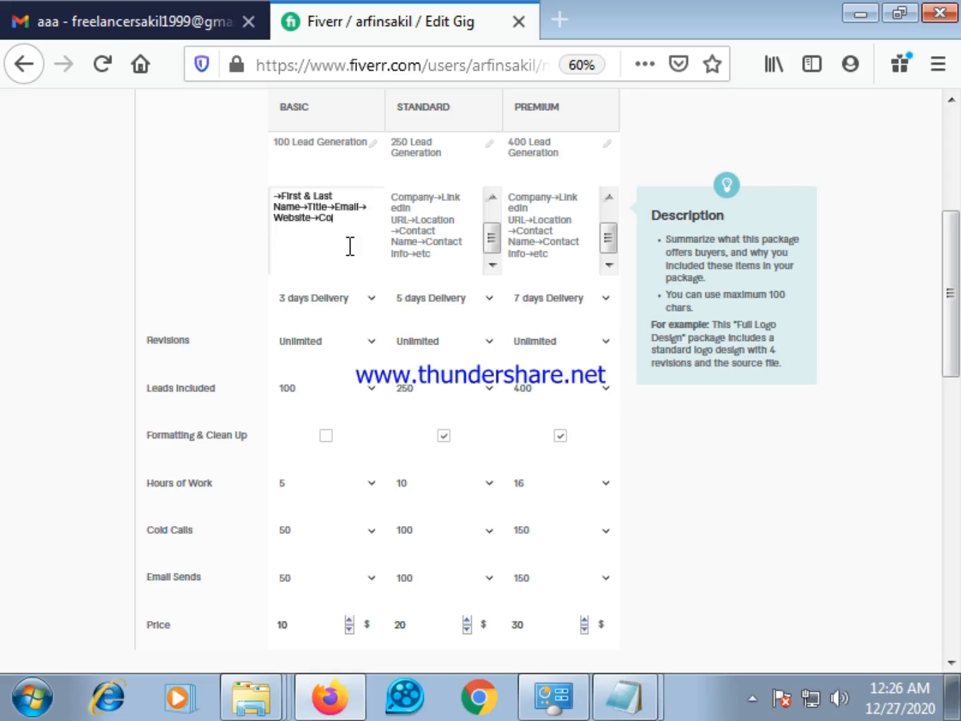
key("BackSpace")
key("BackSpace")
key("BackSpace")
key("BackSpace")
key("BackSpace")
key("BackSpace")
key("BackSpace")
key("BackSpace")
key("BackSpace")
key("BackSpace")
key("BackSpace")
key("BackSpace")
key("BackSpace")
key("BackSpace")
key("BackSpace")
key("BackSpace")
key("BackSpace")
key("BackSpace")
key("BackSpace")
key("BackSpace")
key("BackSpace")
key("BackSpace")
key("BackSpace")
key("BackSpace")
key("BackSpace")
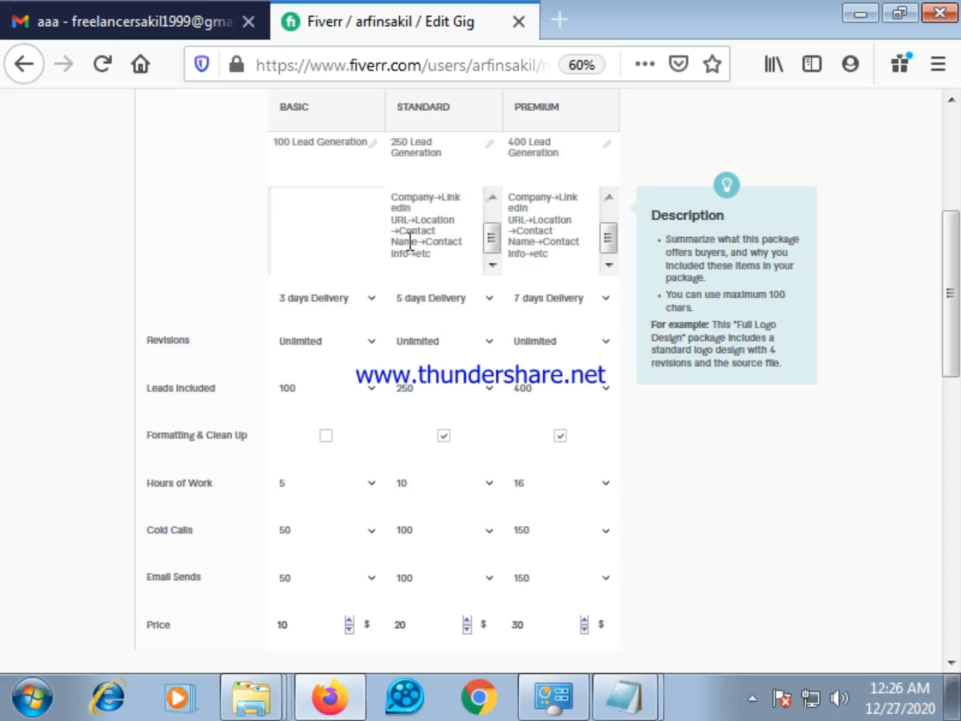
Delete the entire lead-field list from the Standard package's description
left_click(446, 254)
key("BackSpace")
key("BackSpace")
key("BackSpace")
key("BackSpace")
key("BackSpace")
key("BackSpace")
key("BackSpace")
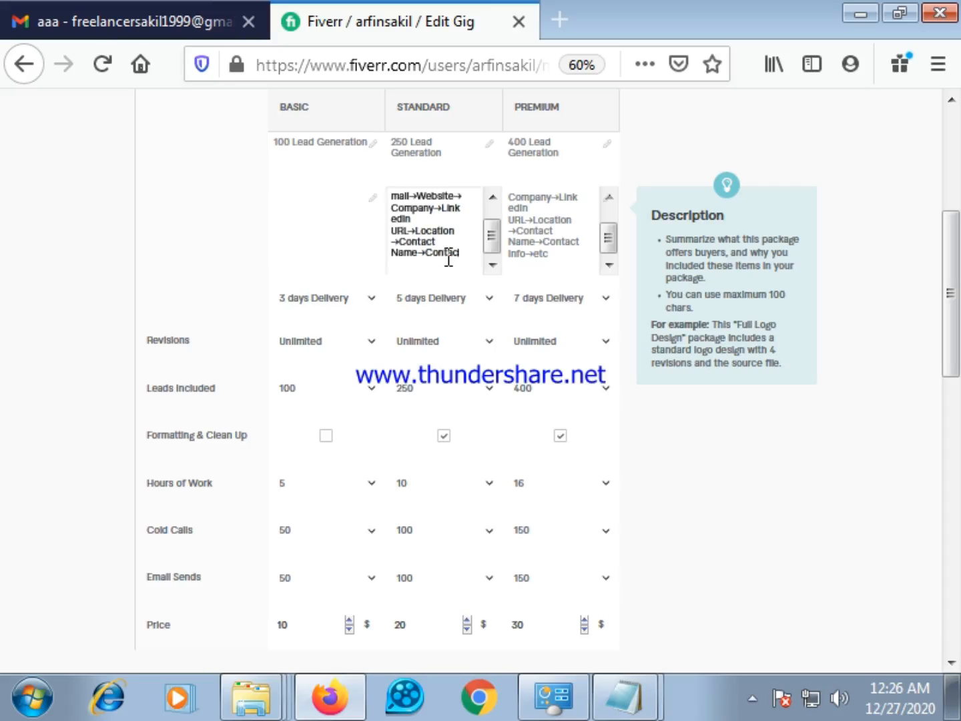
key("BackSpace")
key("BackSpace")
key("BackSpace")
key("BackSpace")
key("BackSpace")
key("BackSpace")
key("BackSpace")
key("BackSpace")
key("BackSpace")
key("BackSpace")
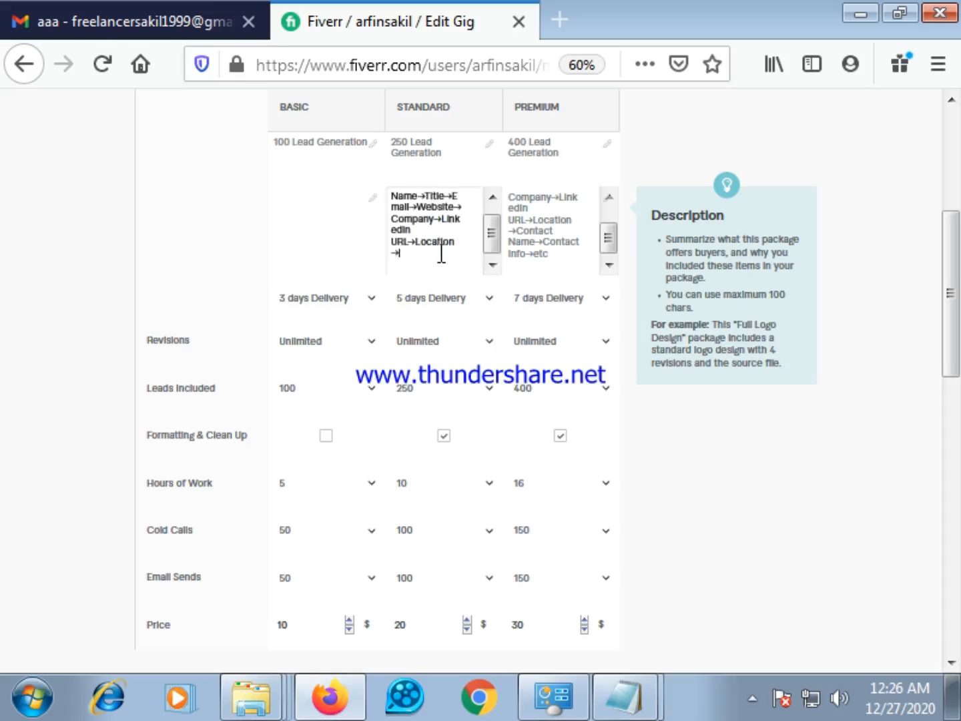
key("BackSpace")
key("BackSpace")
key("BackSpace")
key("BackSpace")
key("BackSpace")
key("BackSpace")
key("BackSpace")
key("BackSpace")
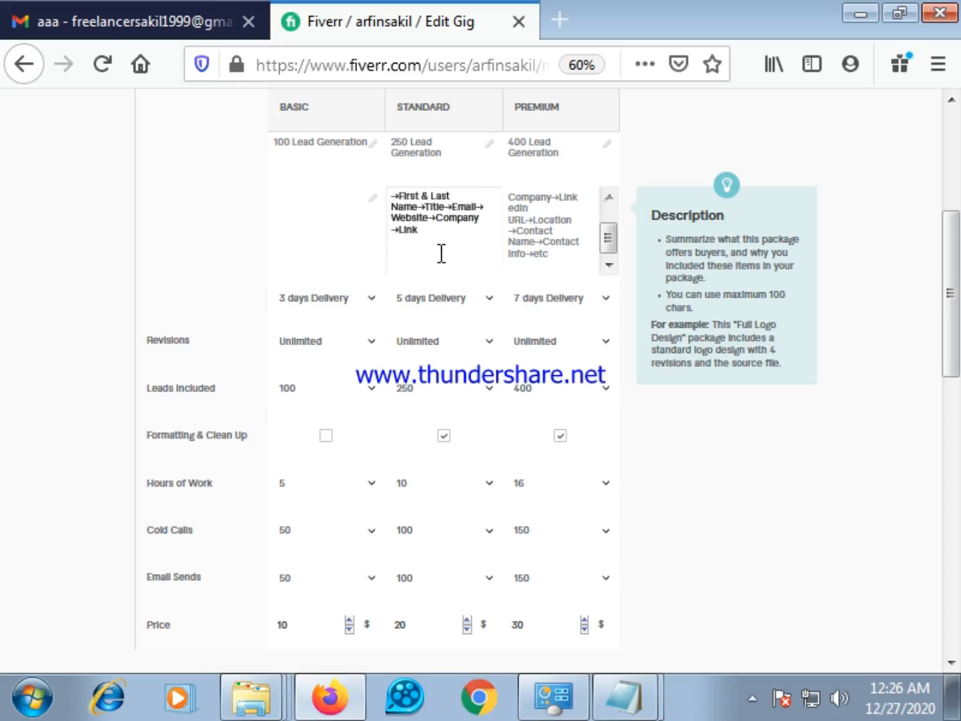
key("BackSpace")
key("BackSpace")
key("BackSpace")
key("BackSpace")
key("BackSpace")
key("BackSpace")
key("BackSpace")
key("BackSpace")
key("BackSpace")
key("BackSpace")
key("BackSpace")
key("BackSpace")
key("BackSpace")
key("BackSpace")
key("BackSpace")
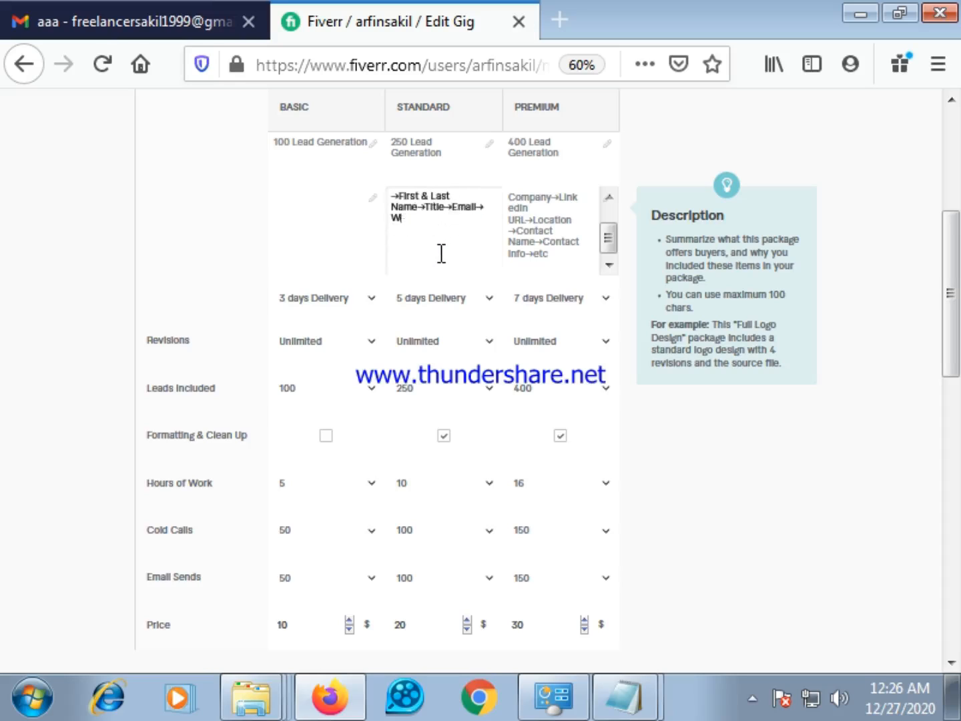
key("BackSpace")
key("BackSpace")
key("BackSpace")
key("BackSpace")
key("BackSpace")
key("BackSpace")
key("BackSpace")
key("BackSpace")
key("BackSpace")
key("BackSpace")
key("BackSpace")
key("BackSpace")
key("BackSpace")
key("BackSpace")
key("BackSpace")
key("BackSpace")
key("BackSpace")
key("BackSpace")
key("BackSpace")
key("BackSpace")
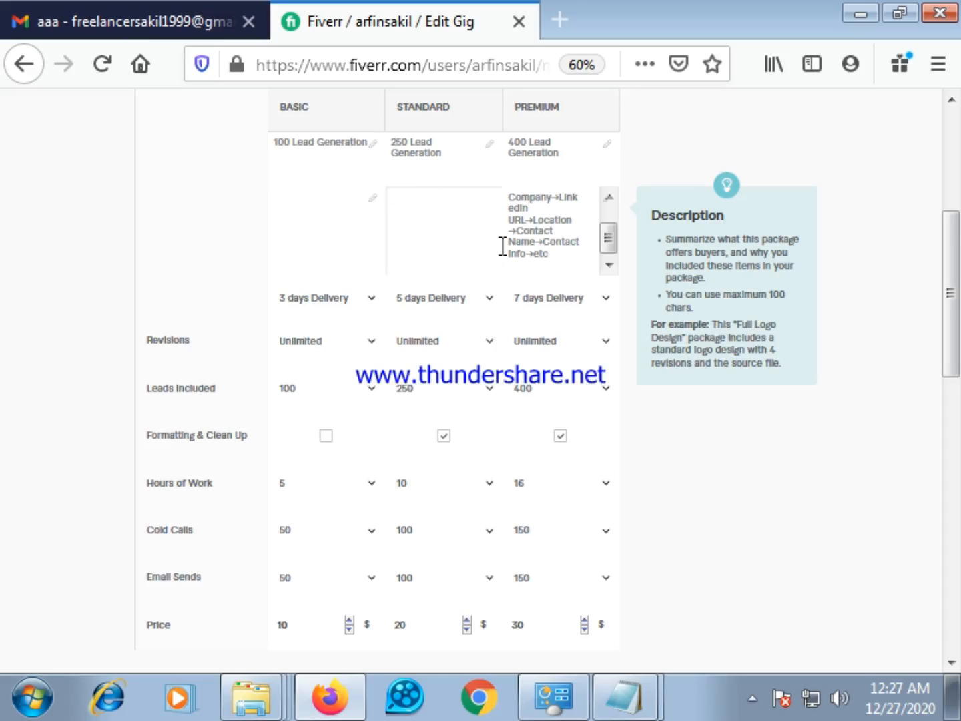
Delete the entire lead-field list from the Premium package's description
left_click(561, 253)
key("BackSpace")
key("BackSpace")
key("BackSpace")
key("BackSpace")
key("BackSpace")
key("BackSpace")
key("BackSpace")
key("BackSpace")
key("BackSpace")
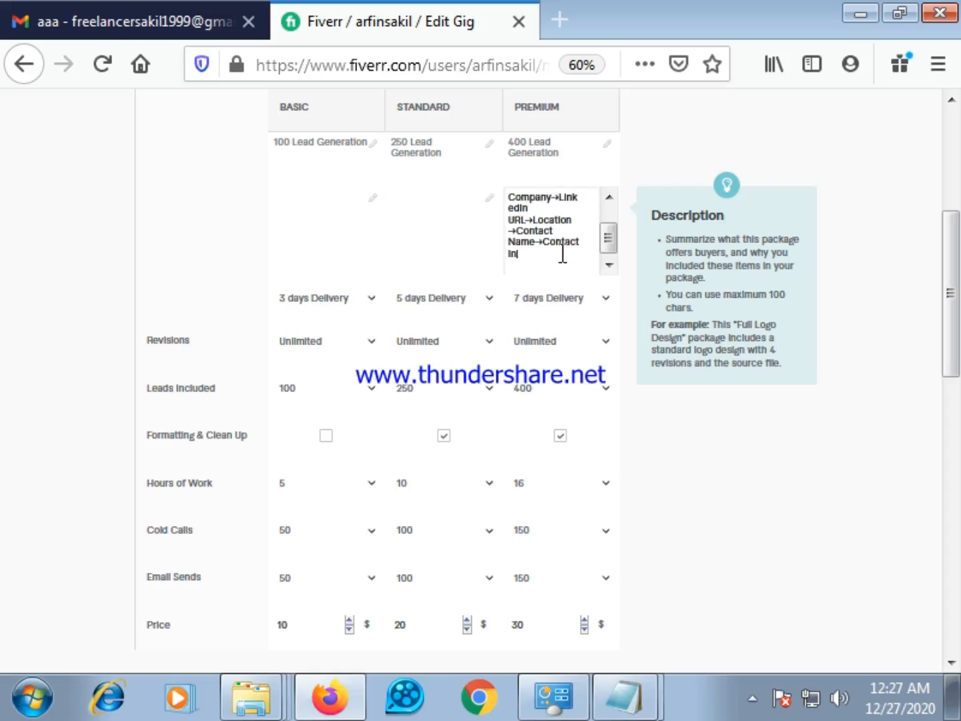
key("BackSpace")
key("BackSpace")
key("BackSpace")
key("BackSpace")
key("BackSpace")
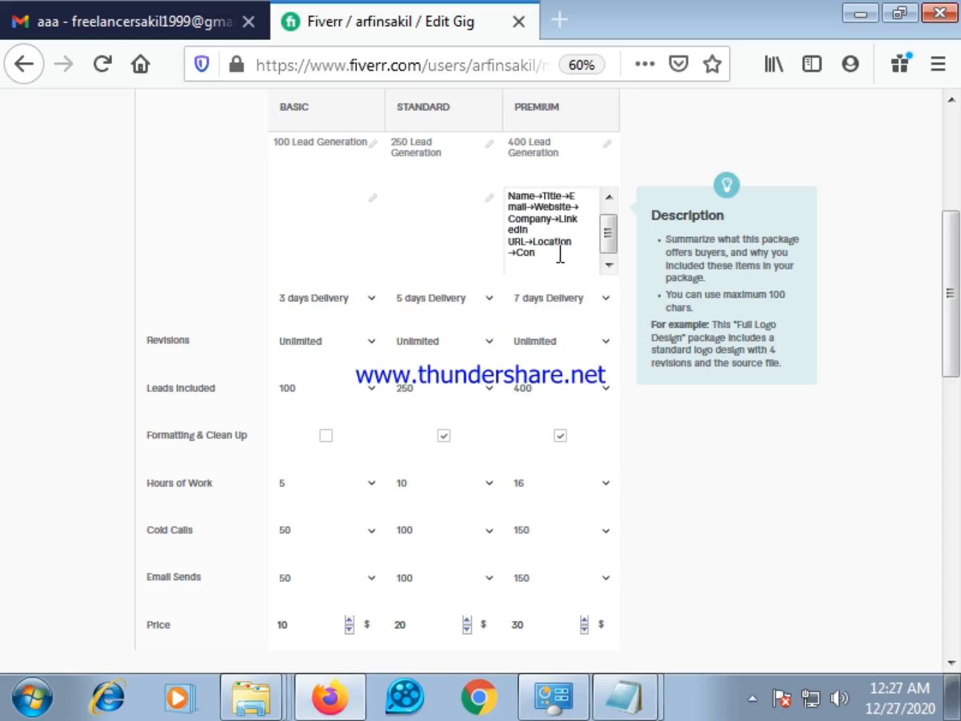
key("BackSpace")
key("BackSpace")
key("BackSpace")
key("BackSpace")
key("BackSpace")
key("BackSpace")
key("BackSpace")
key("BackSpace")
key("BackSpace")
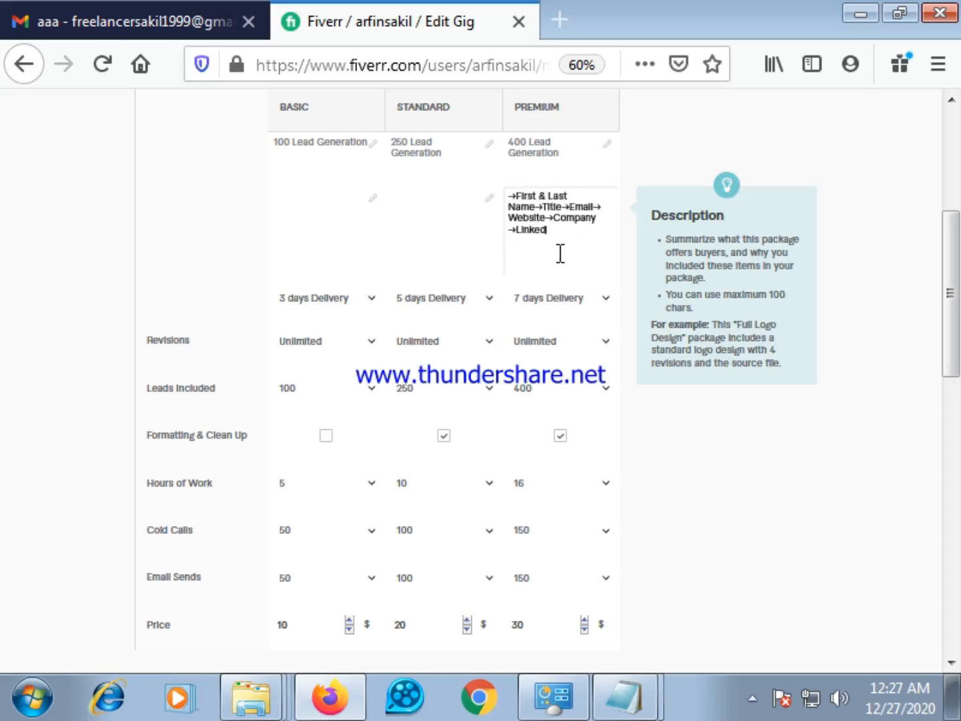
key("BackSpace")
key("BackSpace")
key("BackSpace")
key("BackSpace")
key("BackSpace")
key("BackSpace")
key("BackSpace")
key("BackSpace")
key("BackSpace")
key("BackSpace")
key("BackSpace")
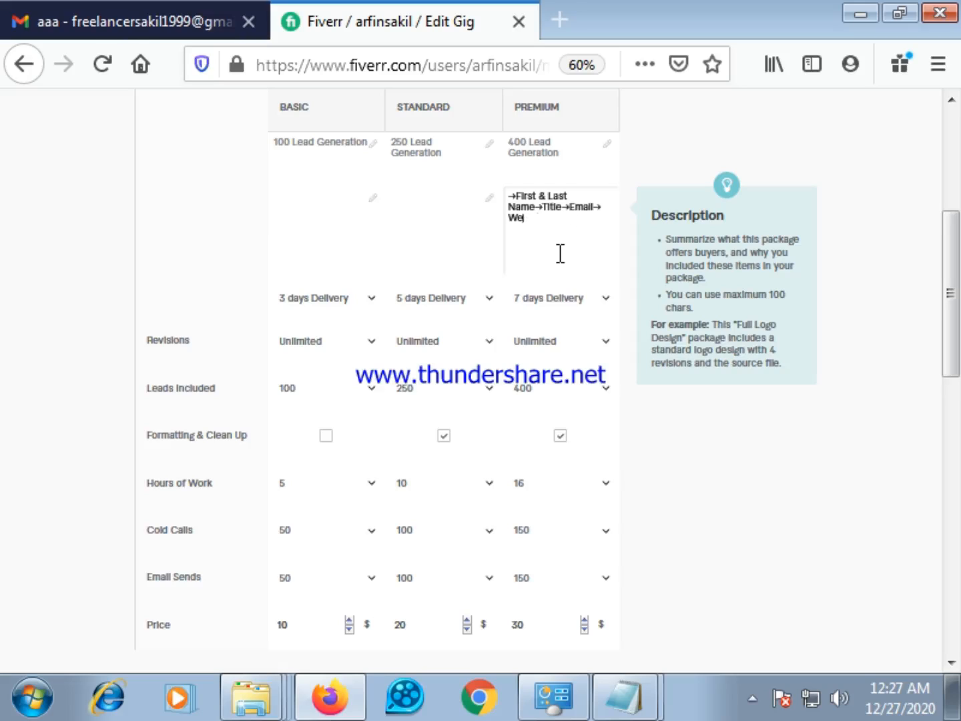
key("BackSpace")
key("BackSpace")
key("BackSpace")
key("BackSpace")
key("BackSpace")
key("BackSpace")
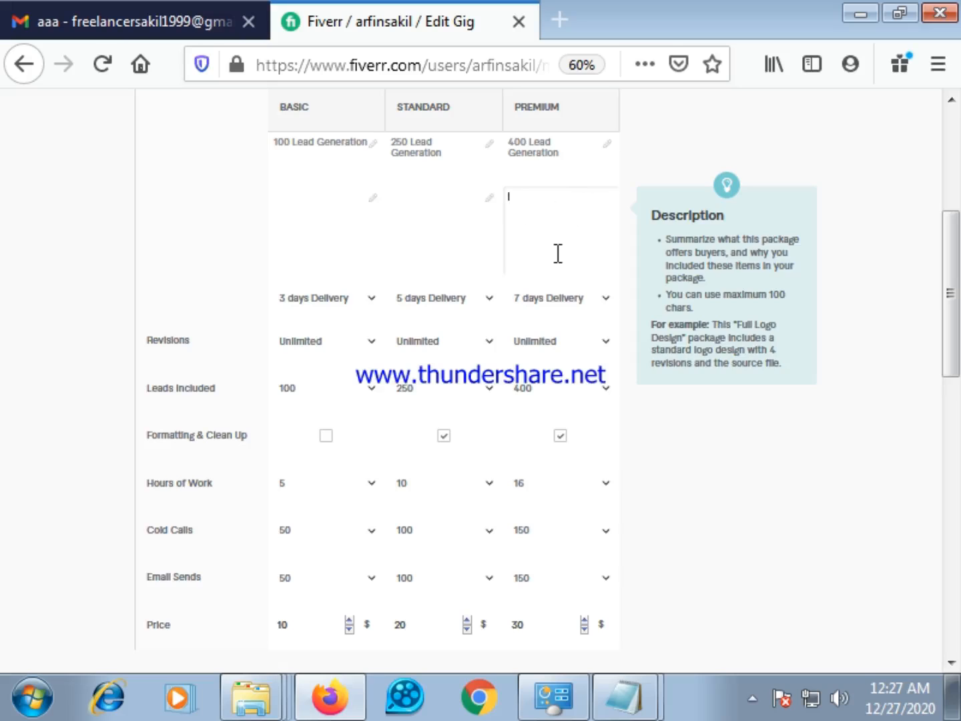
Switch to Notepad and remove the Contact Name entry and the extra space after Location from the lead-field list
left_click(624, 704)
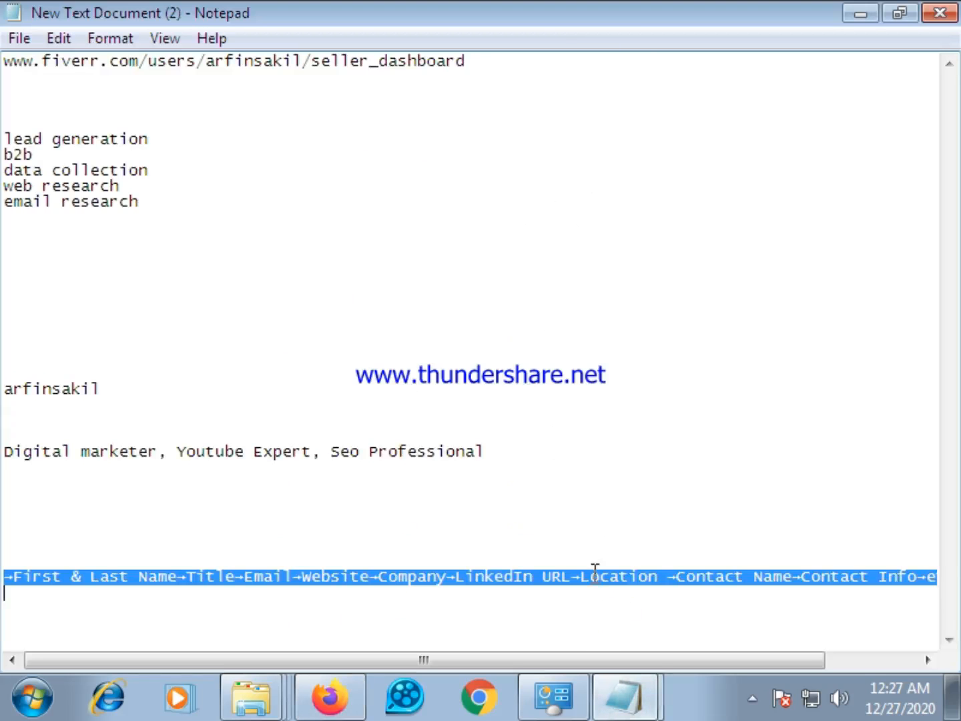
left_click(604, 513)
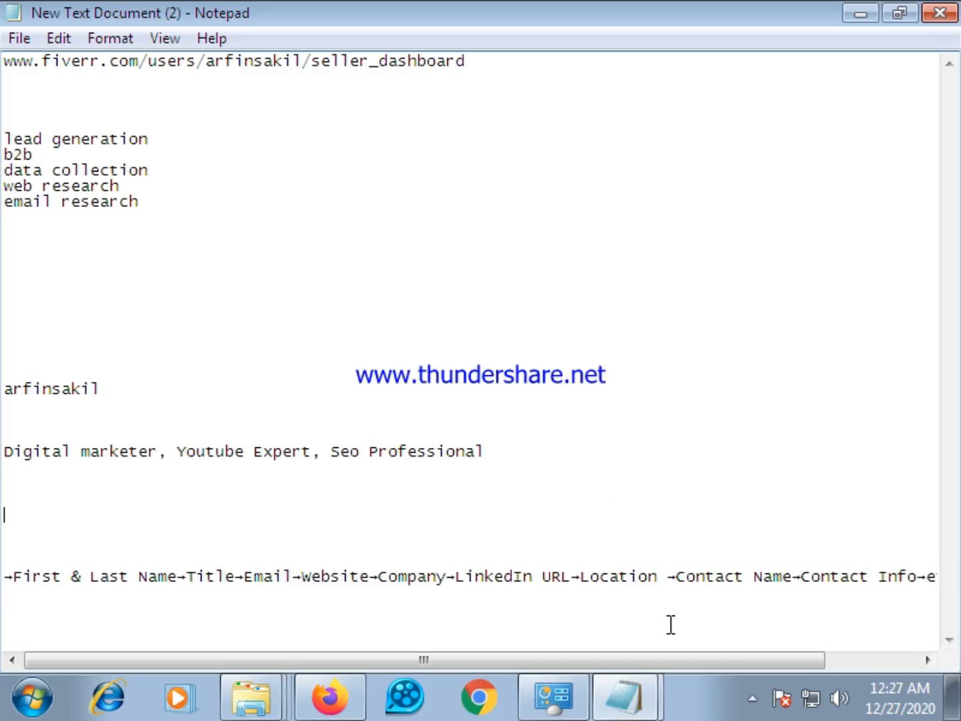
left_click(791, 575)
key("BackSpace")
key("BackSpace")
key("BackSpace")
key("BackSpace")
key("BackSpace")
key("BackSpace")
key("BackSpace")
key("BackSpace")
key("BackSpace")
key("BackSpace")
key("BackSpace")
key("BackSpace")
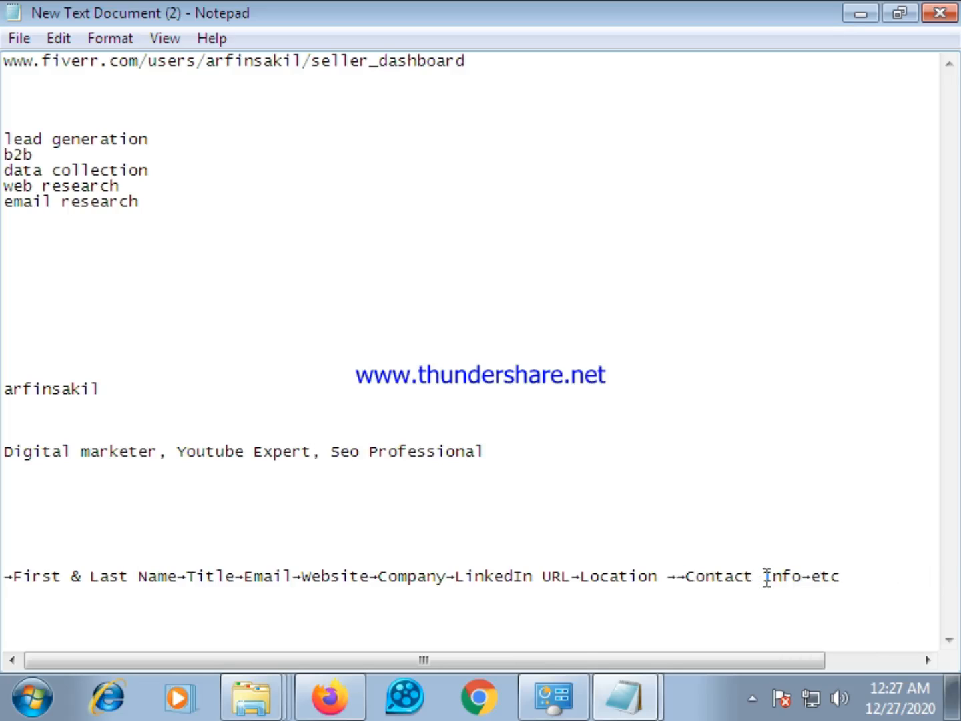
key("BackSpace")
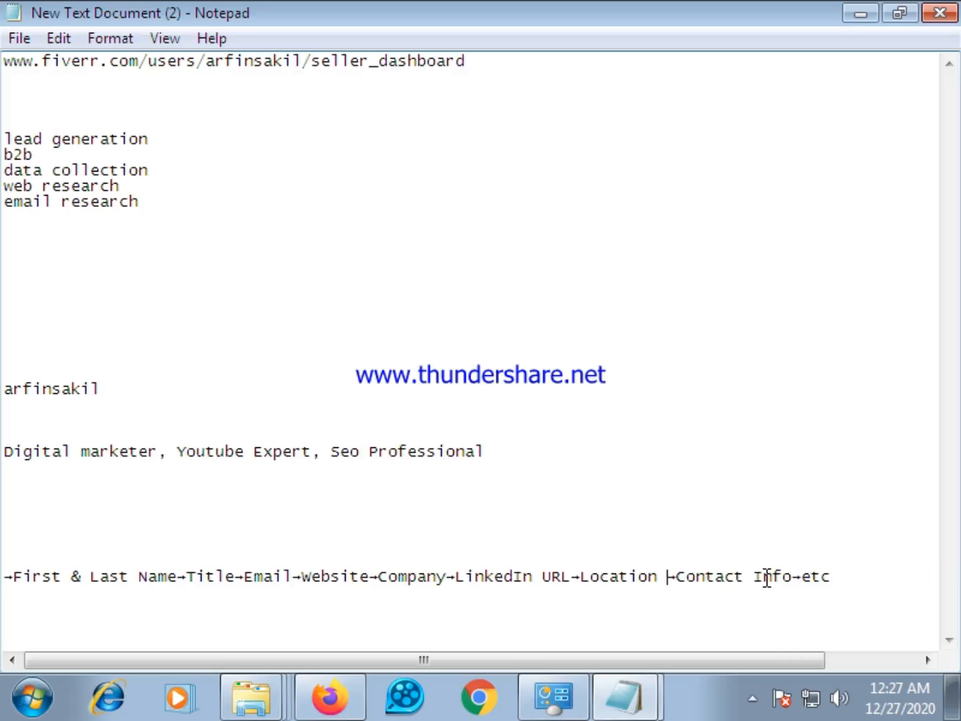
key("BackSpace")
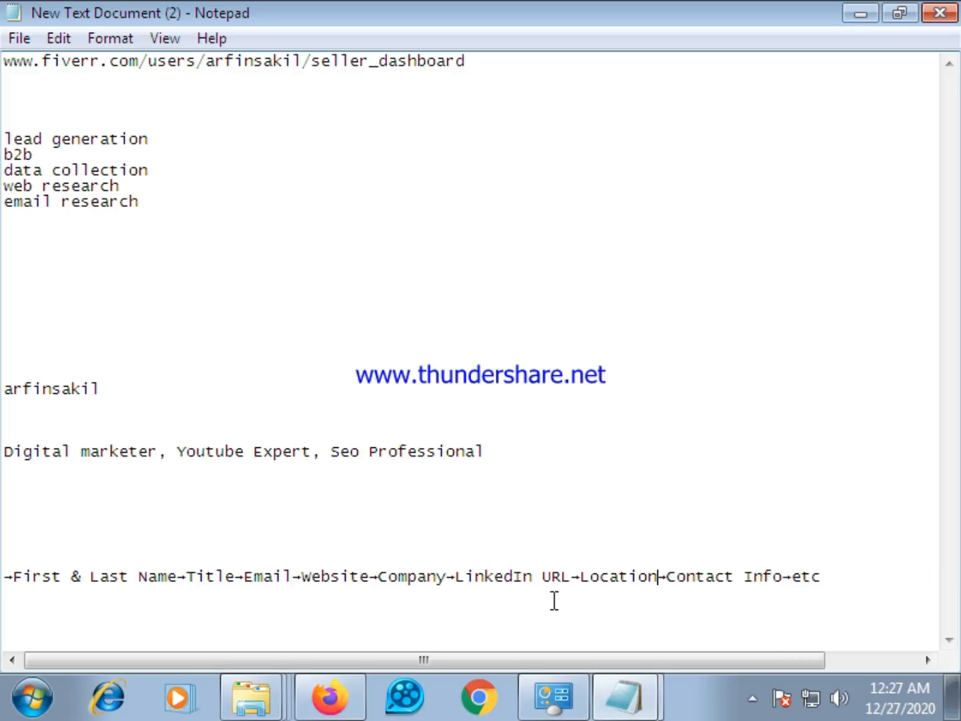
Copy the whole shortened lead-field line, from "→First & Last Name" through "→etc"
left_click(825, 584)
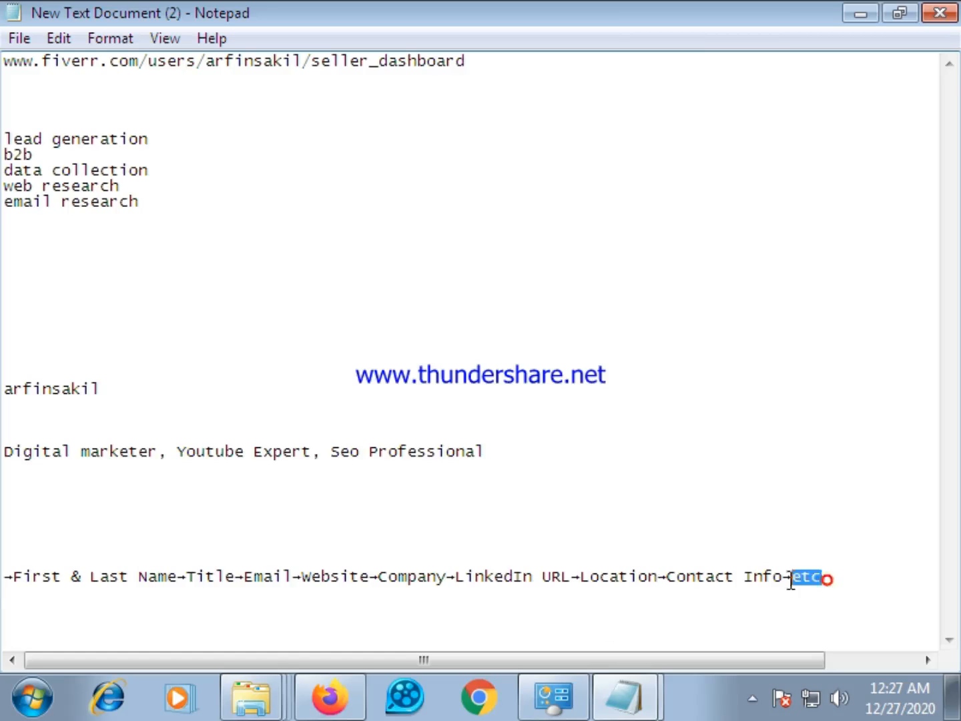
left_click(3, 581, "shift")
key("ctrl+c")
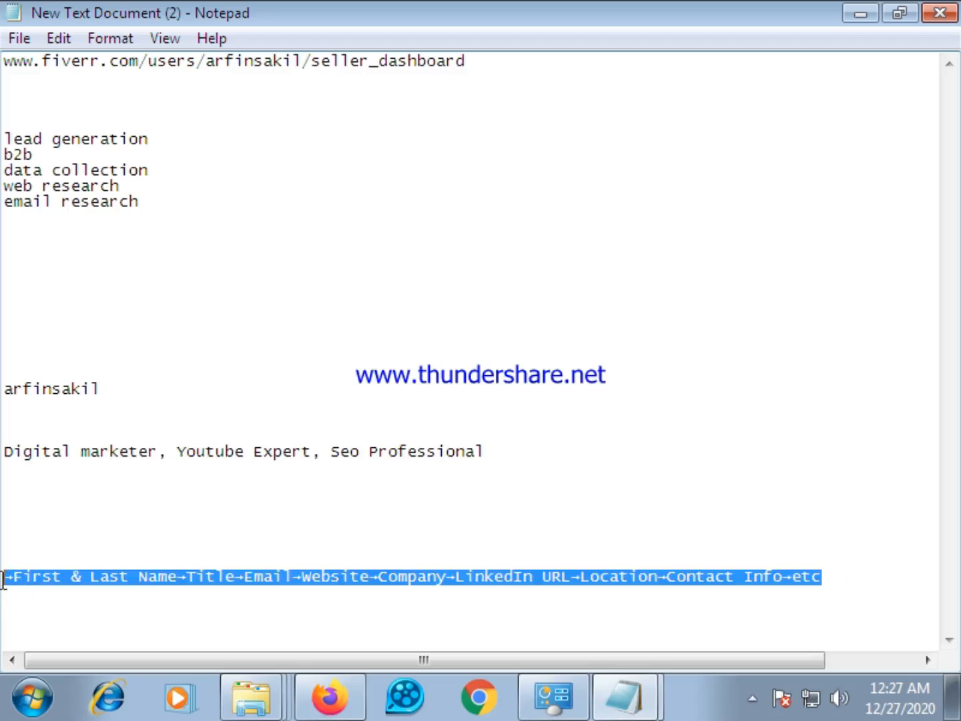
right_click(16, 576)
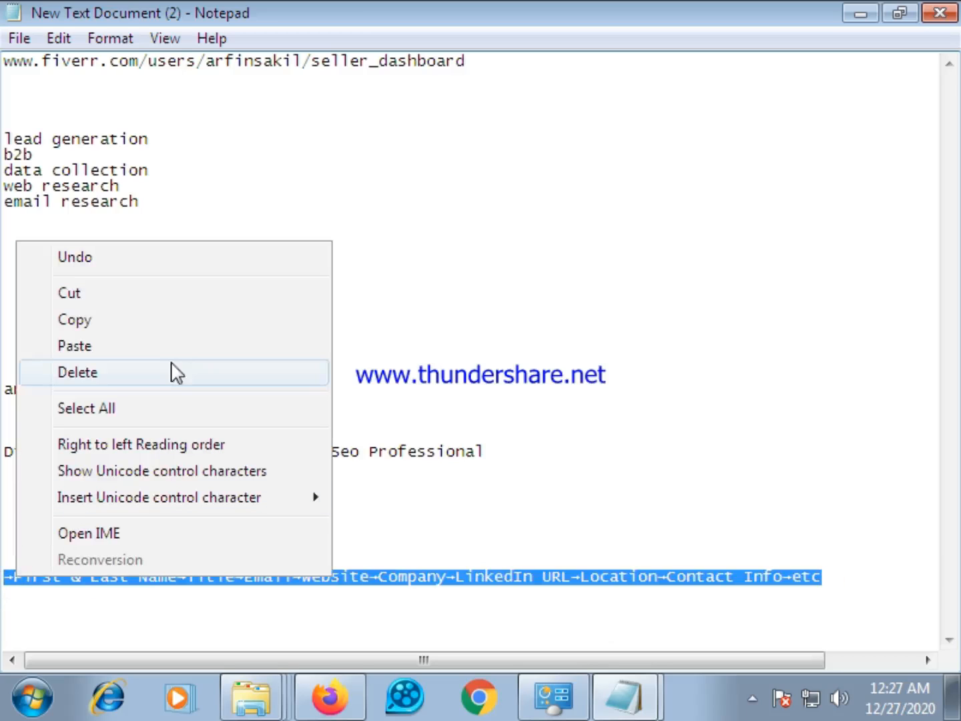
left_click(112, 333)
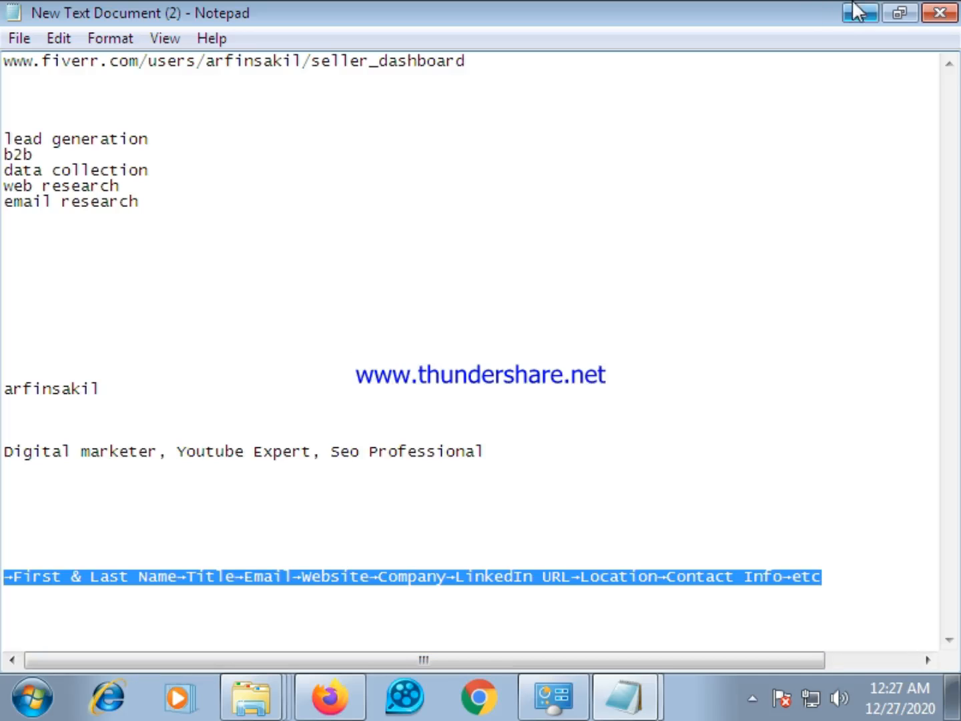
Switch to the Fiverr gig editor in Firefox and paste the shortened lead-field list into the Basic package's description
left_click(330, 705)
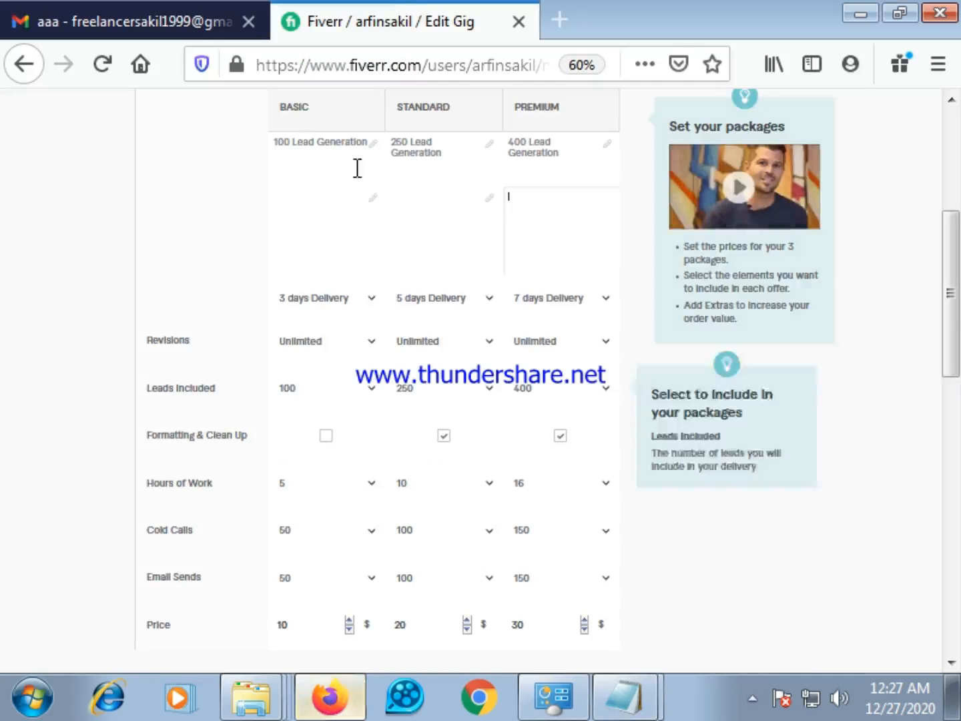
left_click(340, 235)
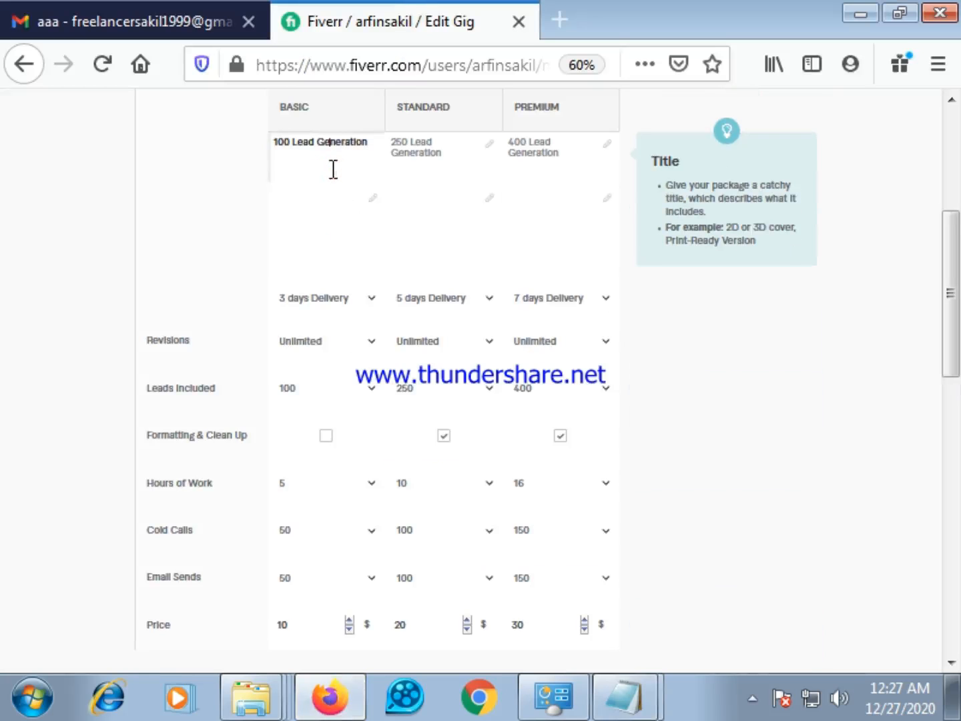
right_click(322, 215)
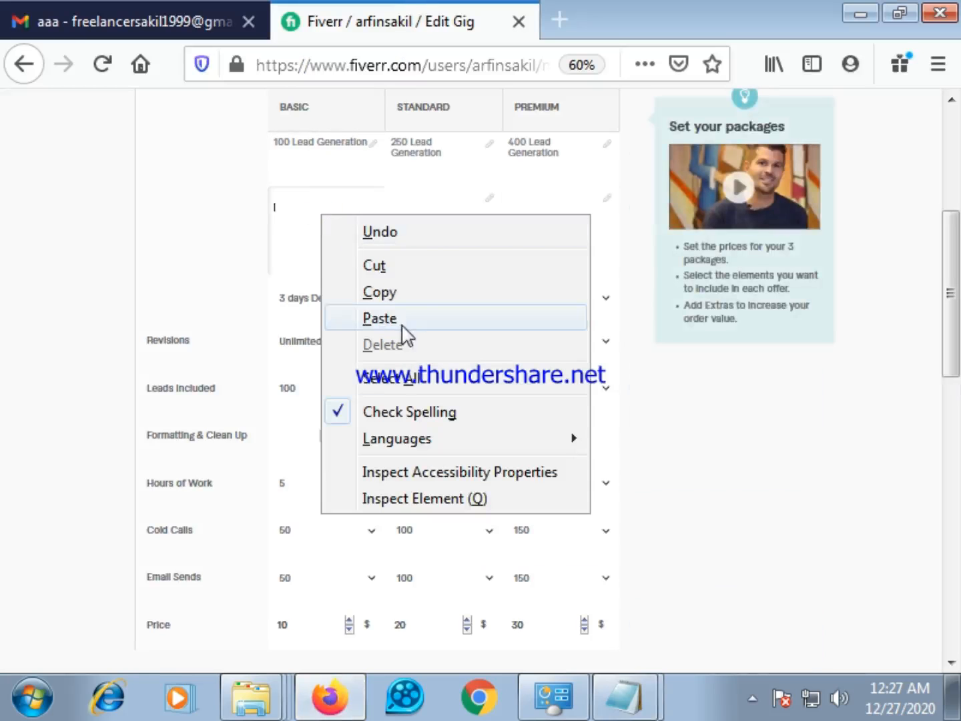
left_click(399, 319)
Paste the shortened lead-field list into the Standard and Premium packages' descriptions
left_click(414, 206)
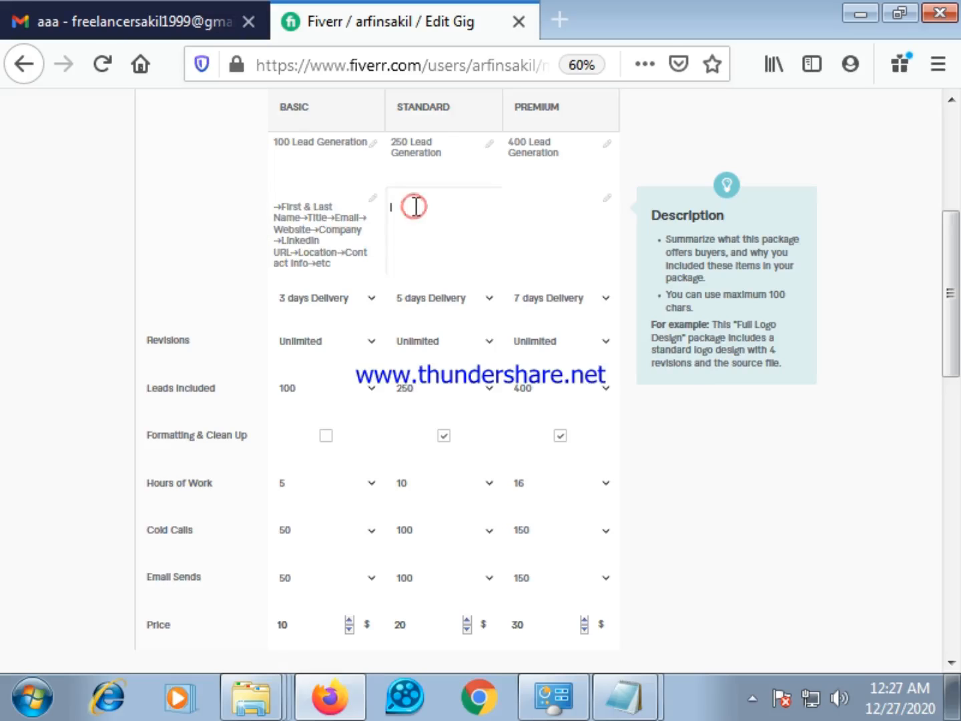
right_click(417, 208)
left_click(472, 307)
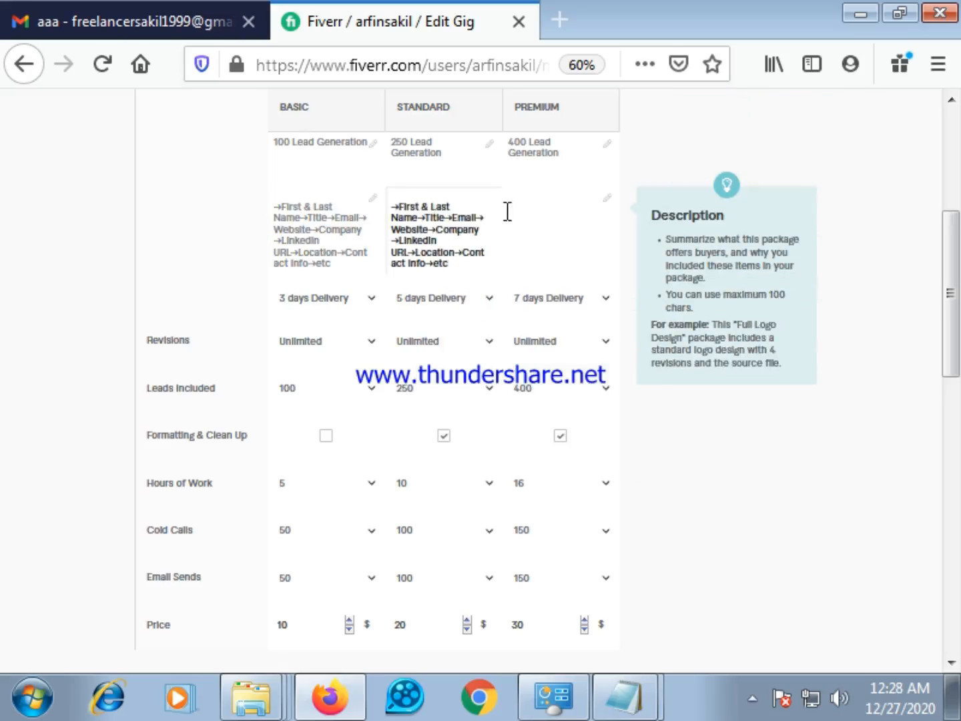
left_click(509, 210)
right_click(514, 214)
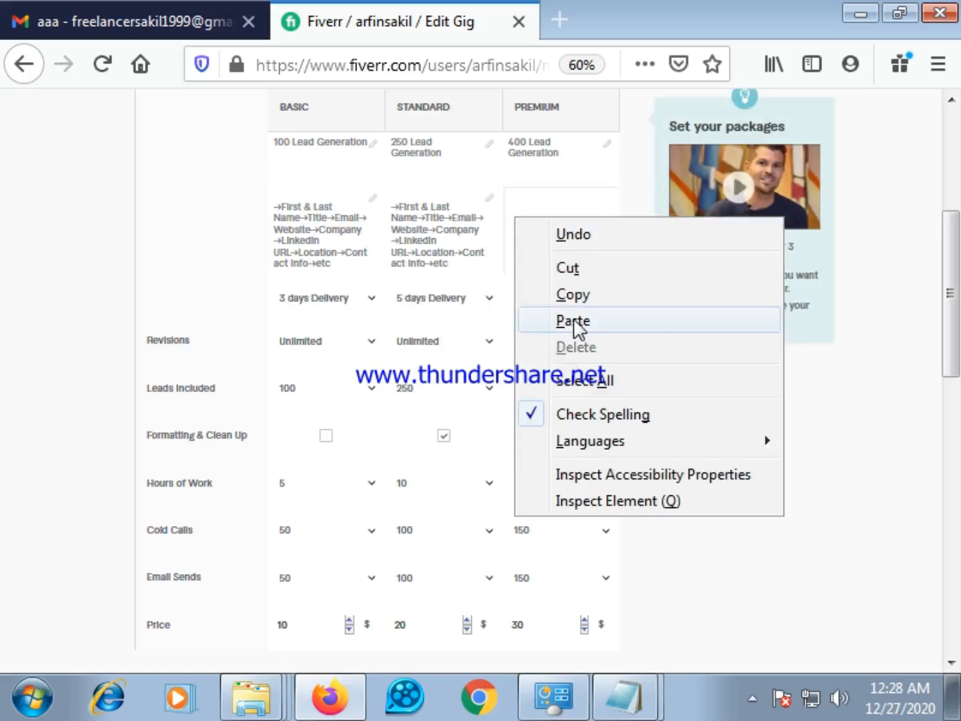
left_click(571, 320)
Remove the blank line above the lead-field list in the Basic, Standard and Premium package descriptions
left_click(295, 190)
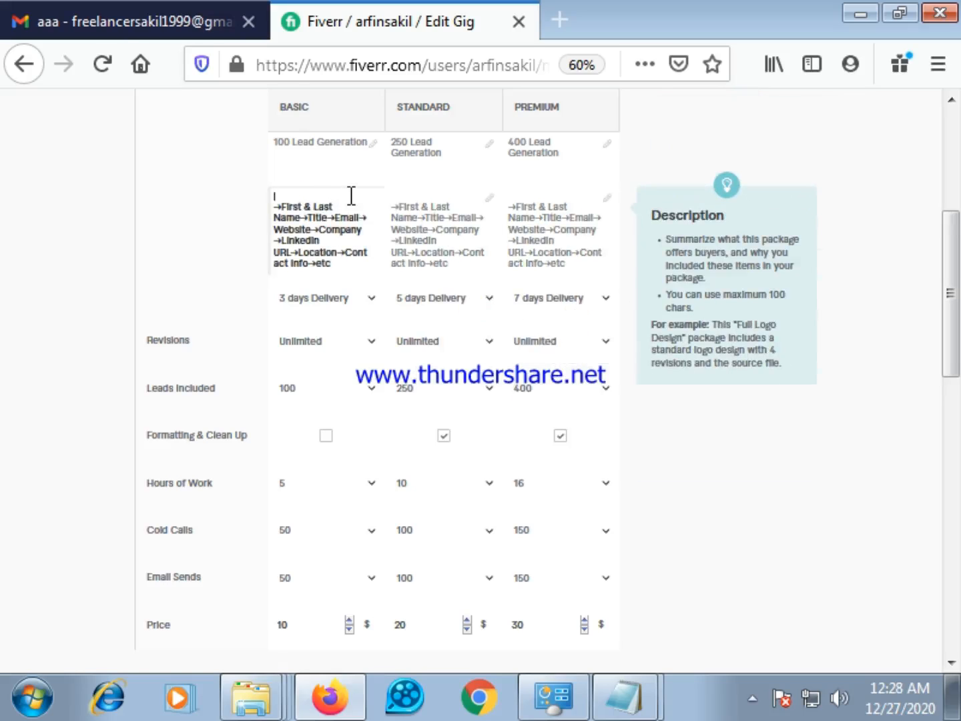
left_click(274, 204)
key("BackSpace")
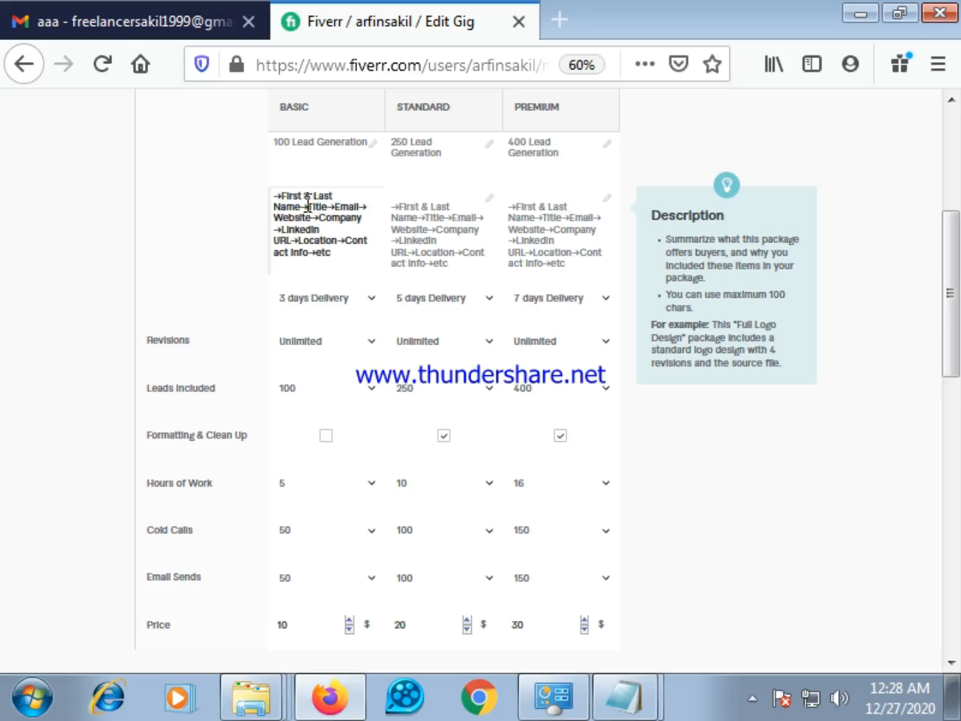
left_click(393, 207)
key("BackSpace")
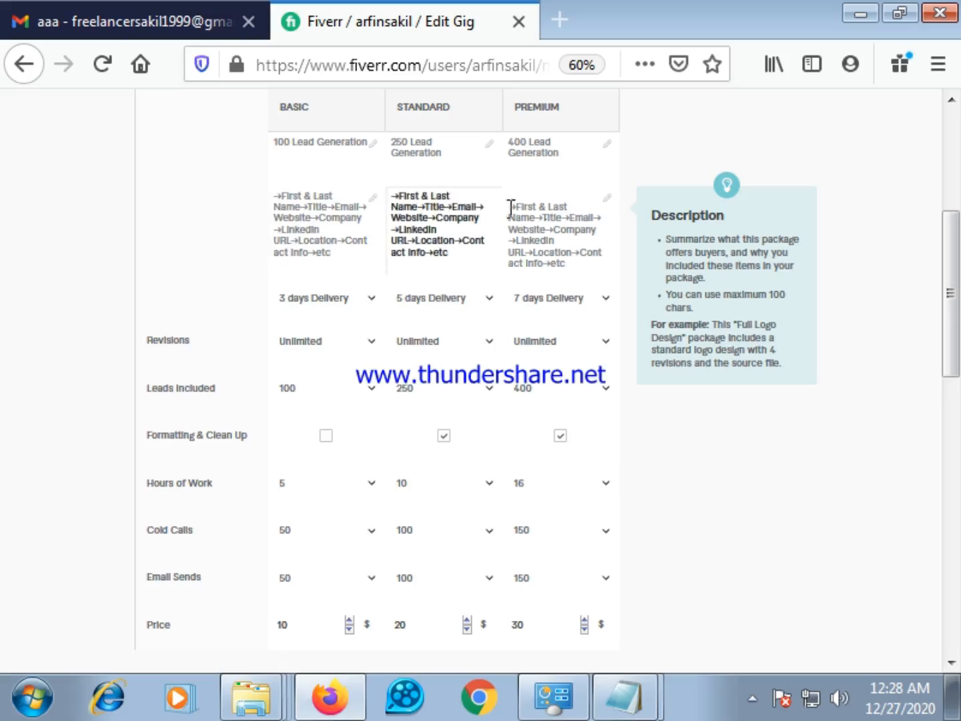
left_click(508, 206)
key("BackSpace")
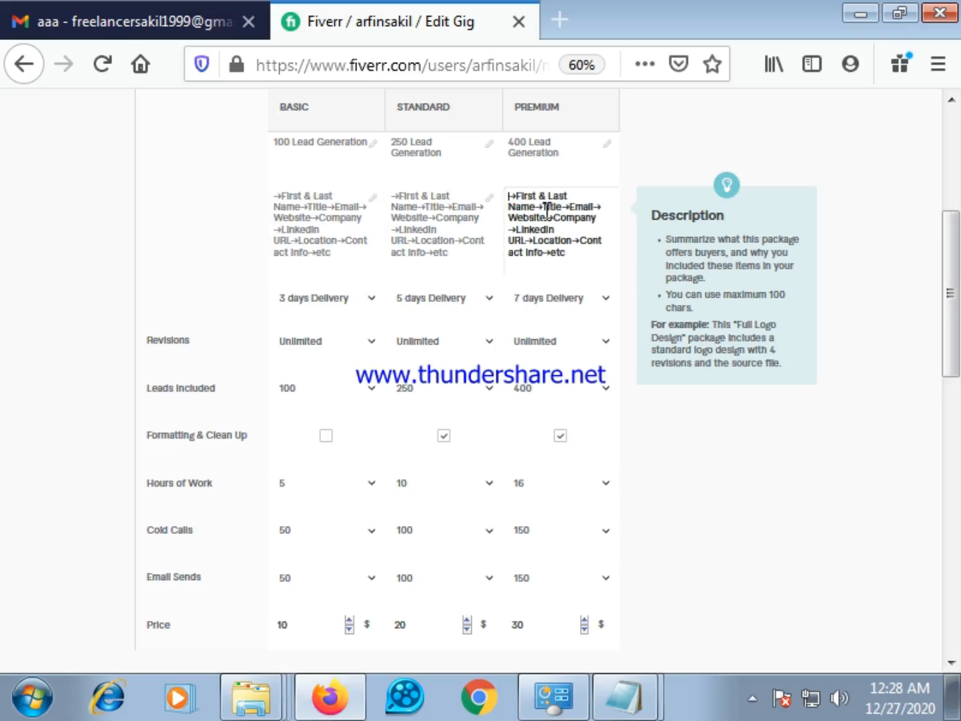
Check the package table and save the pricing stage to continue to Description & FAQ
scroll(392, 268, "down", 1)
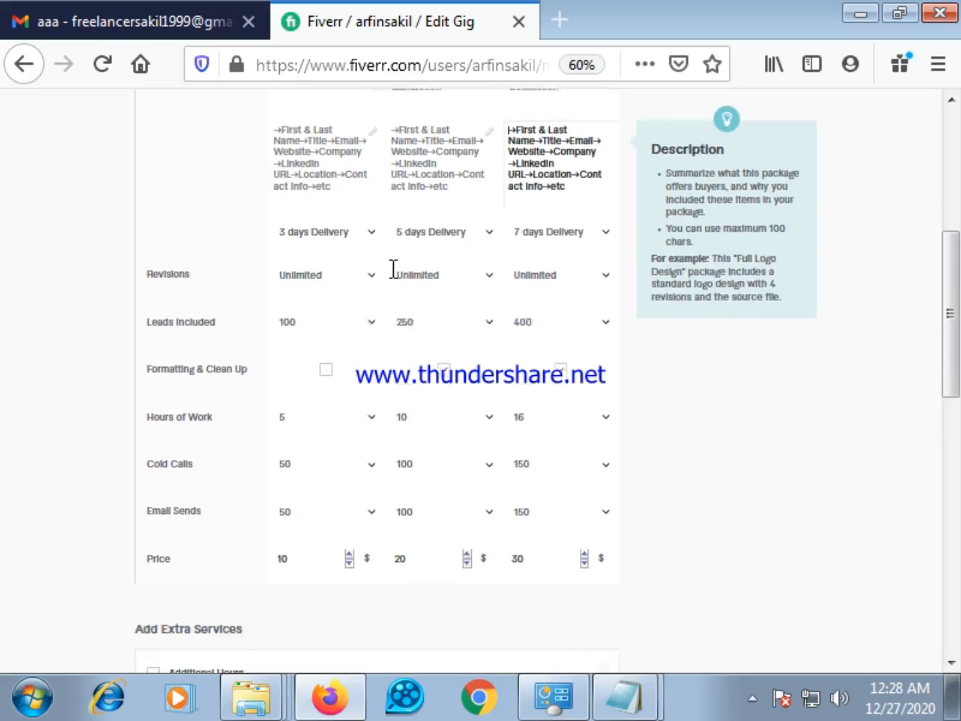
scroll(427, 270, "up", 5)
scroll(494, 307, "down", 6)
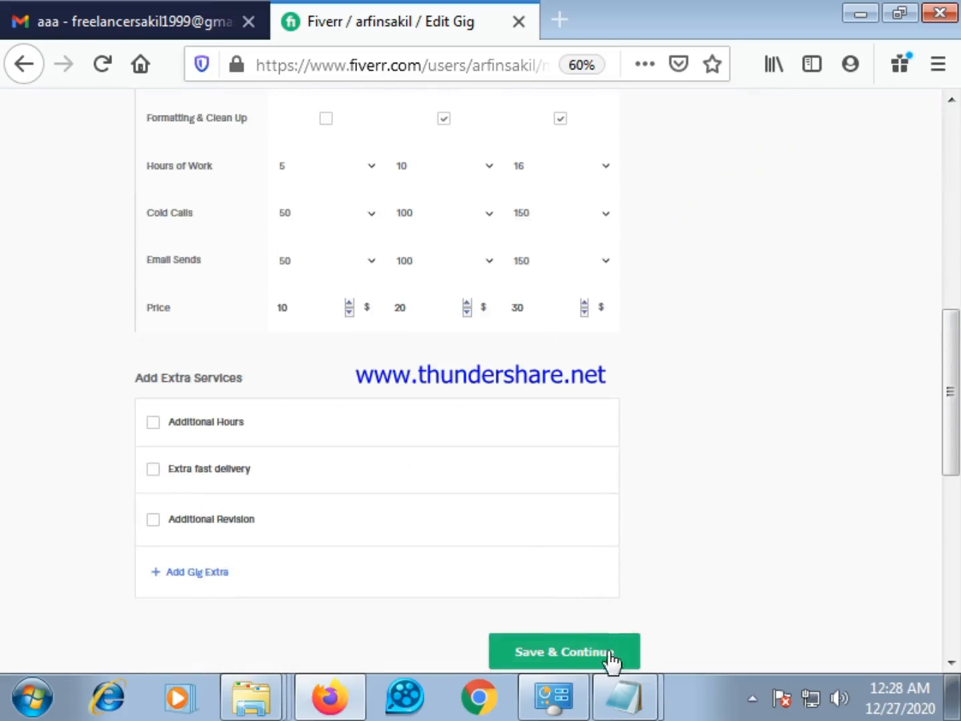
scroll(517, 527, "up", 6)
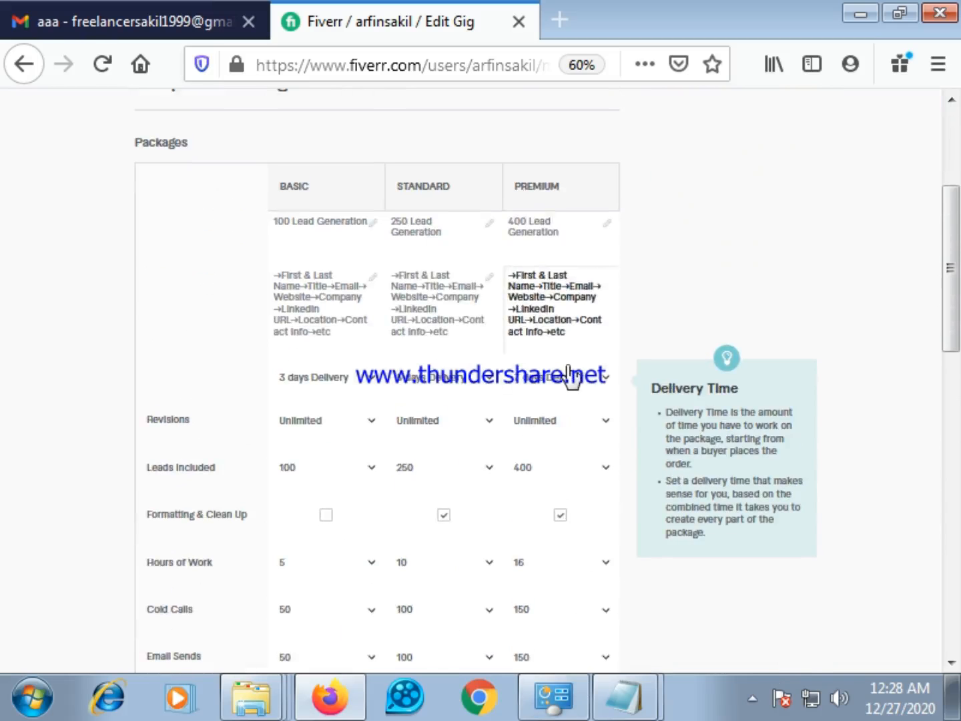
scroll(603, 563, "down", 5)
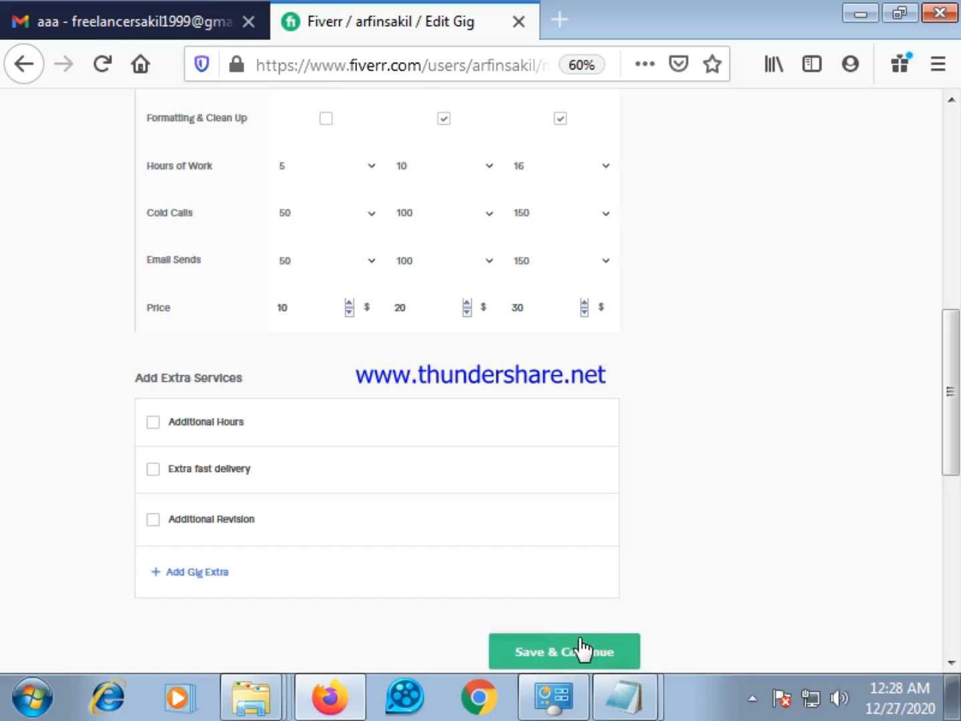
left_click(584, 650)
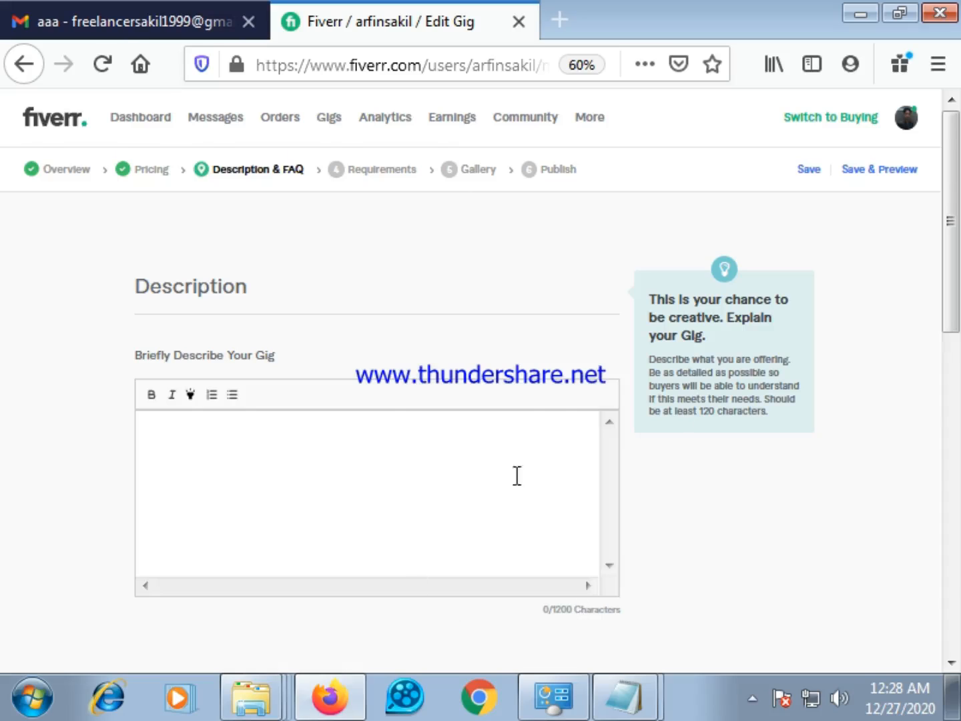
Switch to the Gmail message and copy the gig description, from "Welcome to my B2B Lead Generation Gig," through the "Industry" and "B2B" lines
scroll(246, 453, "down", 2)
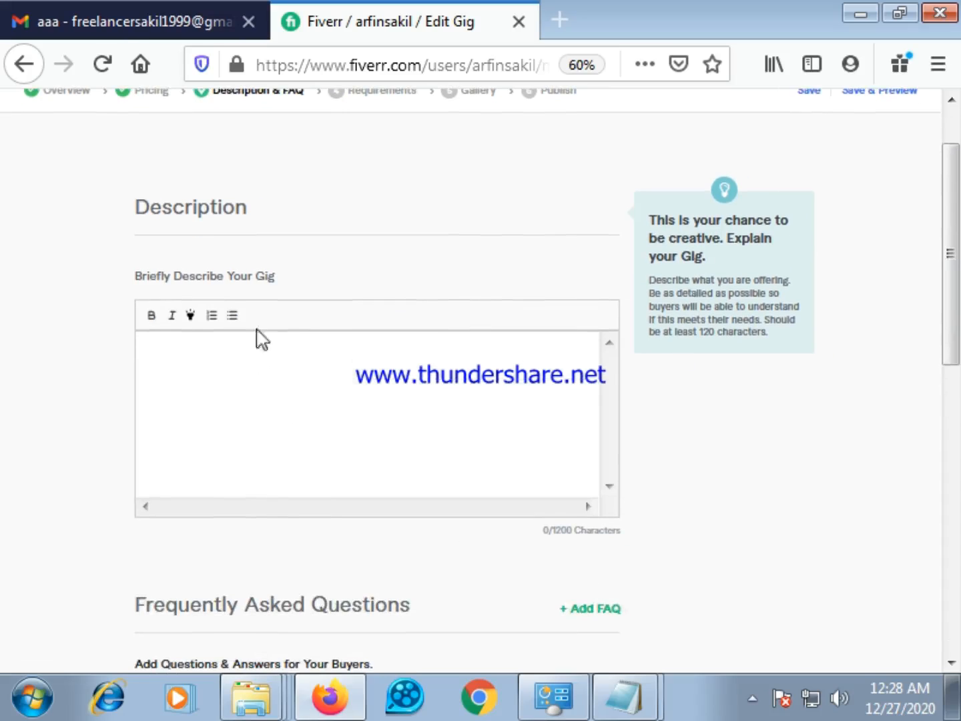
left_click(200, 363)
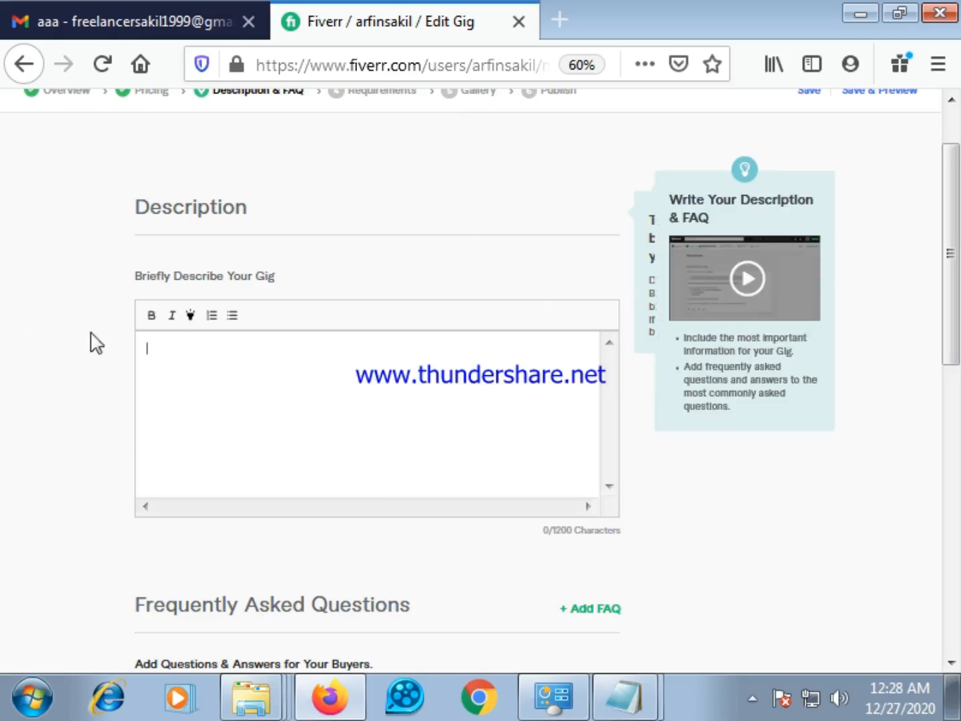
left_click(126, 10)
scroll(481, 399, "down", 6)
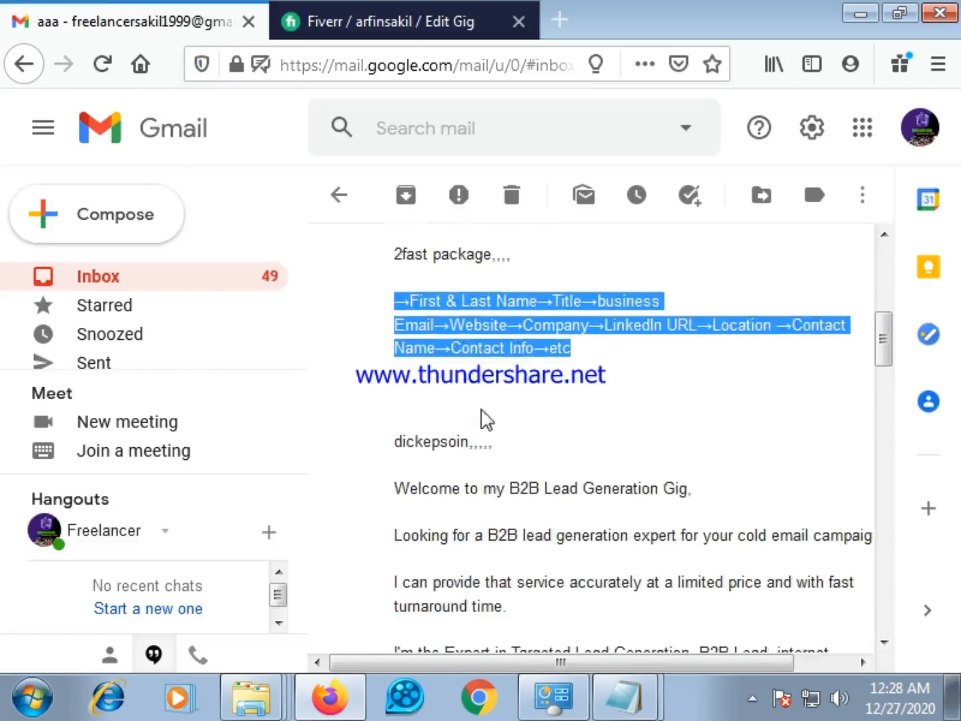
scroll(401, 300, "up", 2)
left_click_drag(385, 345, 612, 435)
left_click(726, 321)
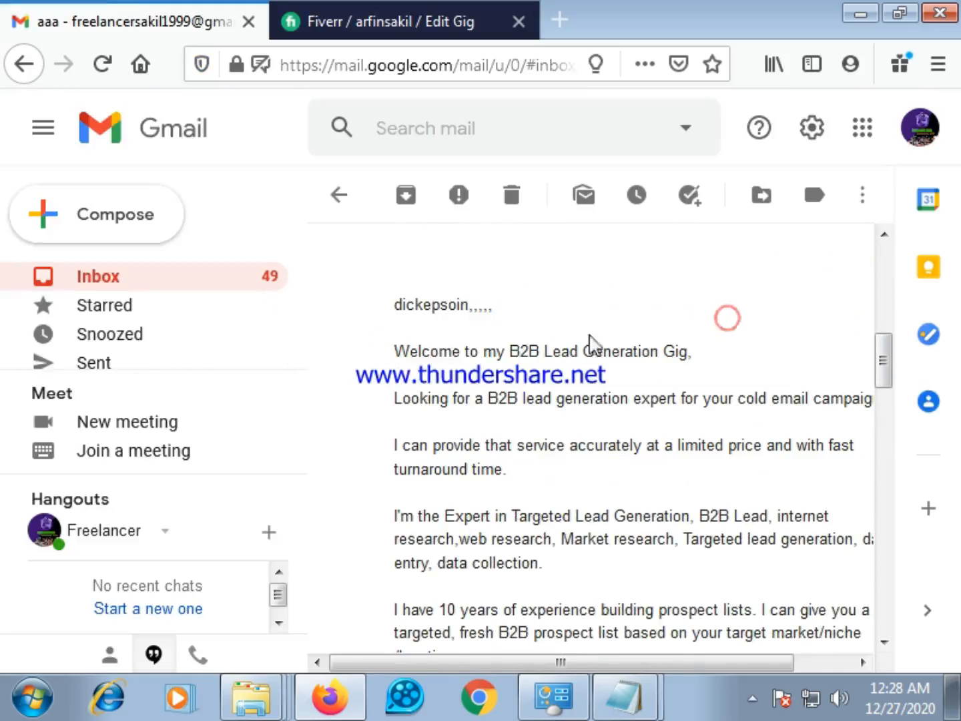
left_click_drag(396, 349, 484, 478)
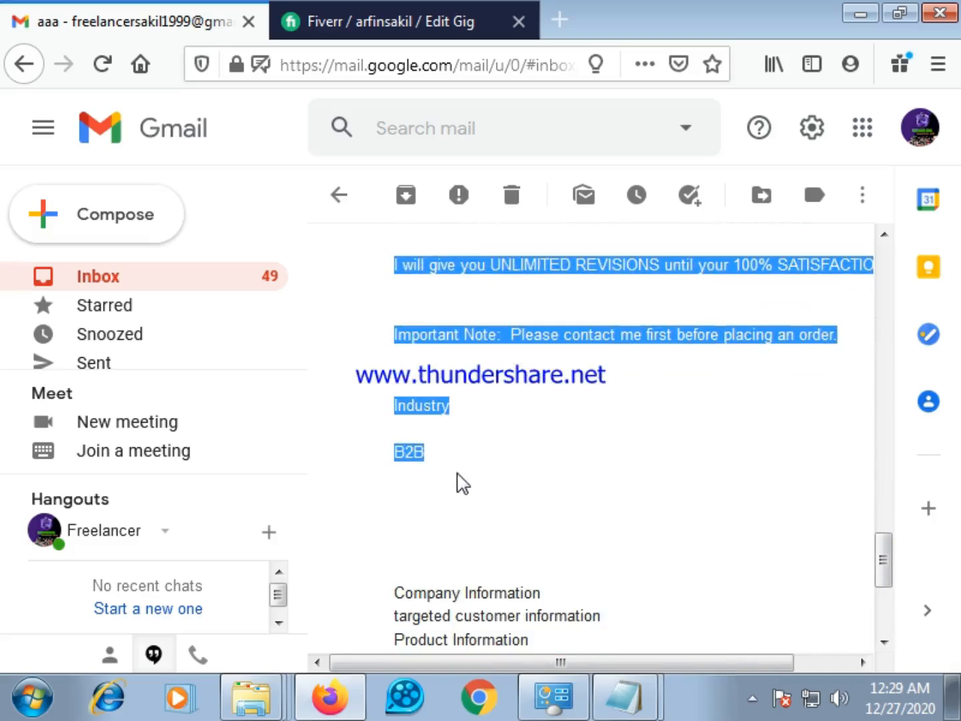
right_click(430, 337)
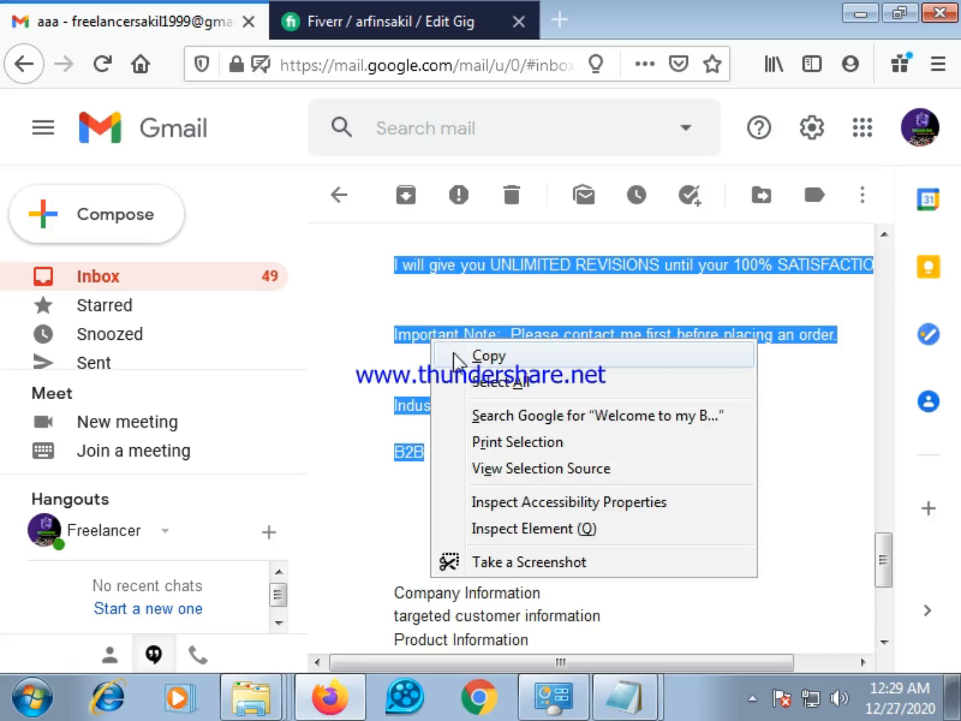
left_click(485, 357)
Return to the Fiverr gig editor and paste the copied text into the gig's description
left_click(332, 10)
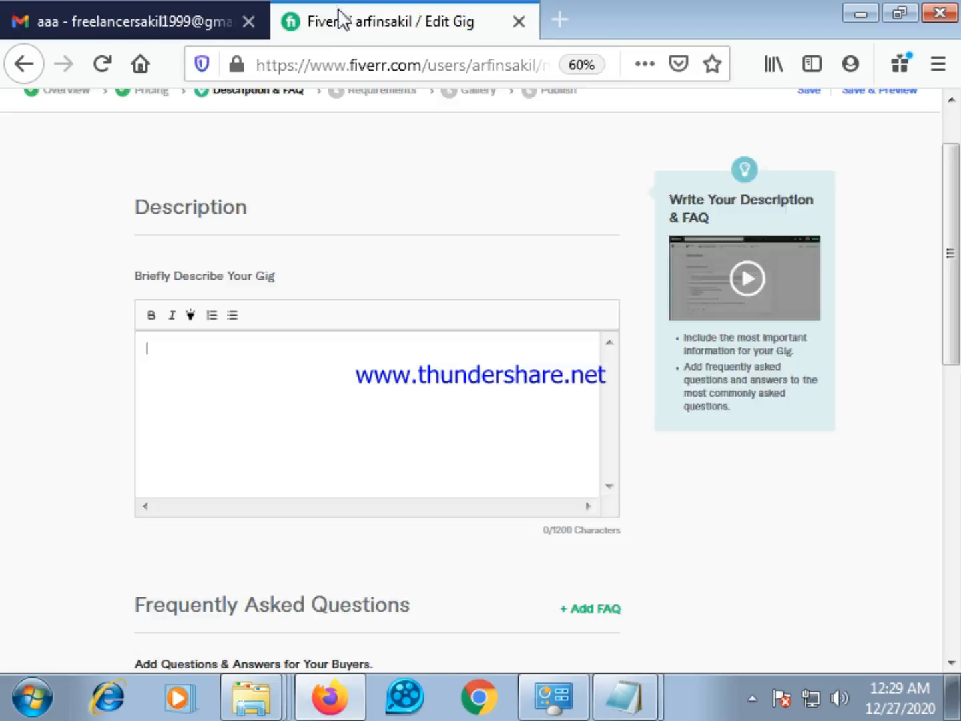
left_click(170, 405)
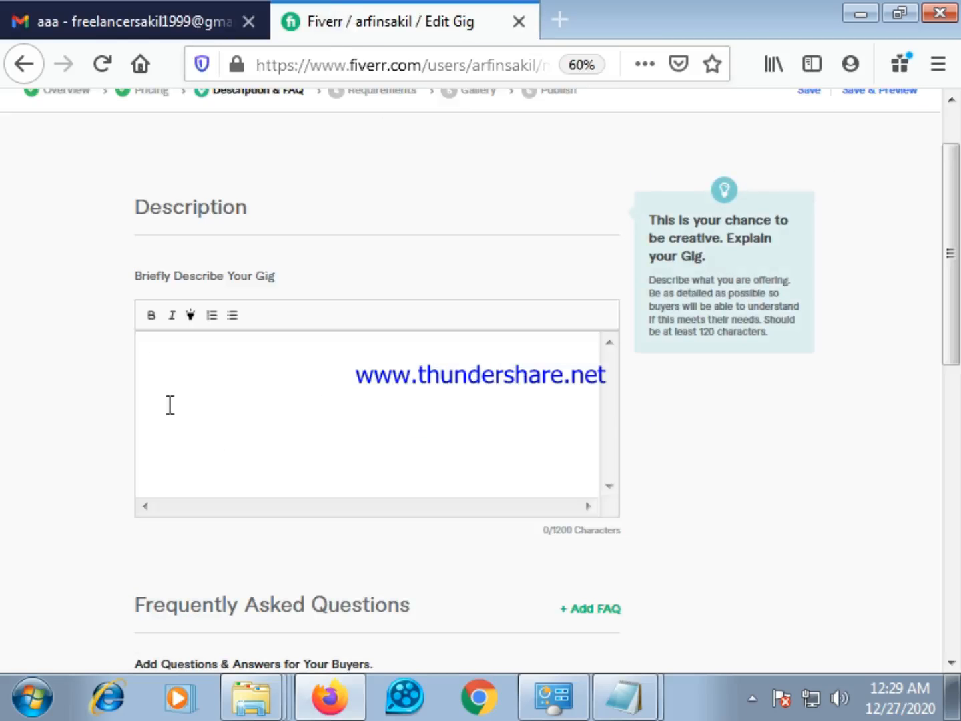
right_click(188, 356)
left_click(260, 461)
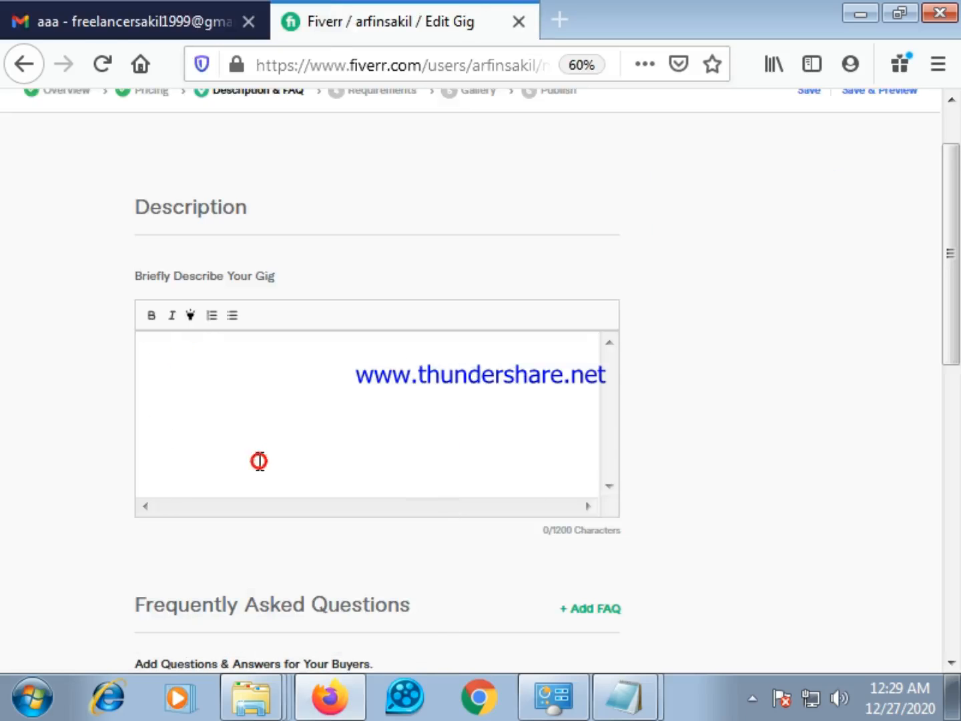
scroll(260, 455, "up", 10)
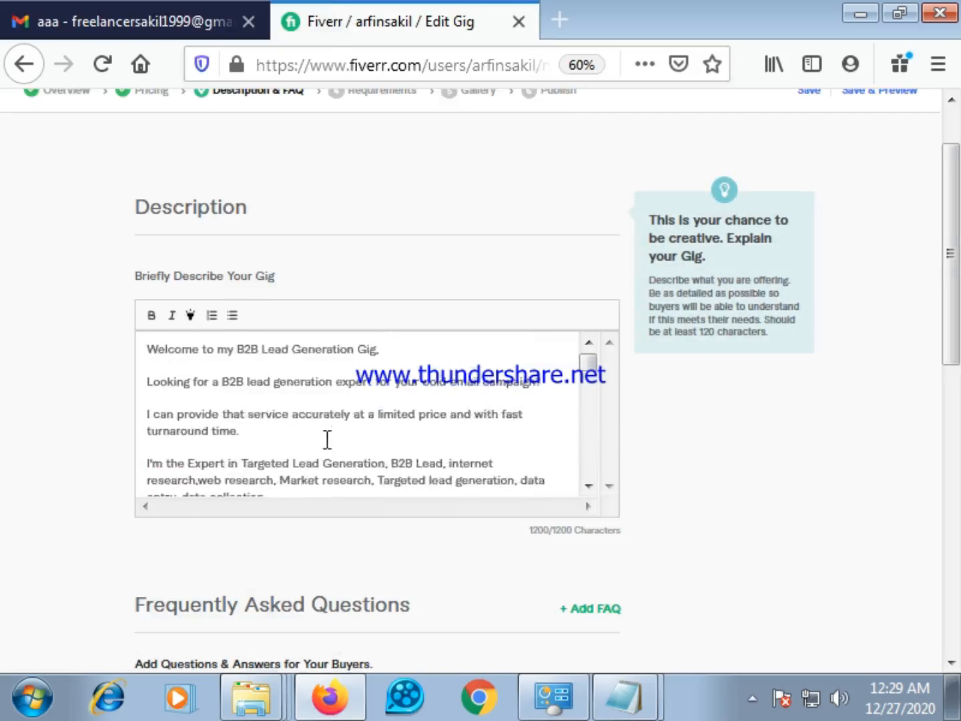
Try to make the opening line "Welcome to my B2B Lead Generation Gig," bold in the gig description
left_click_drag(142, 435, 373, 437)
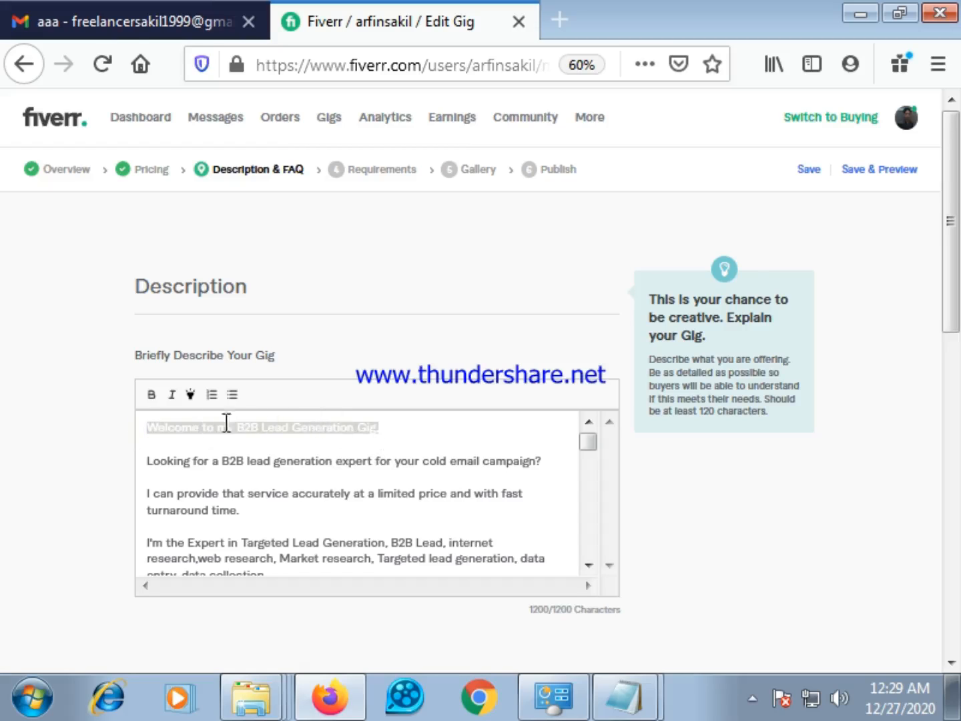
left_click(152, 394)
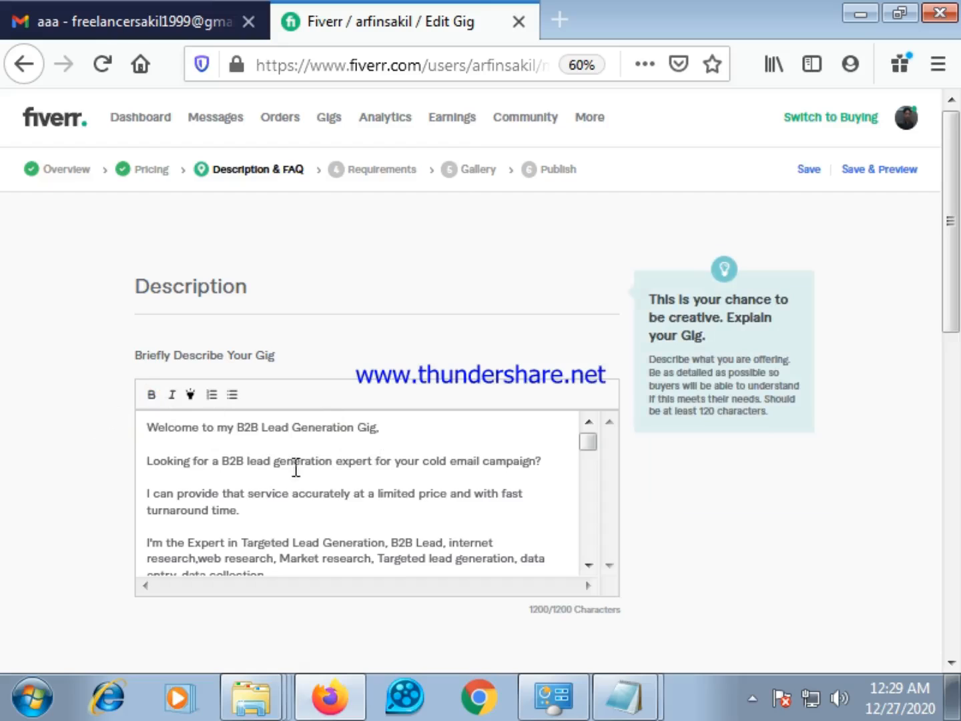
left_click_drag(392, 433, 147, 433)
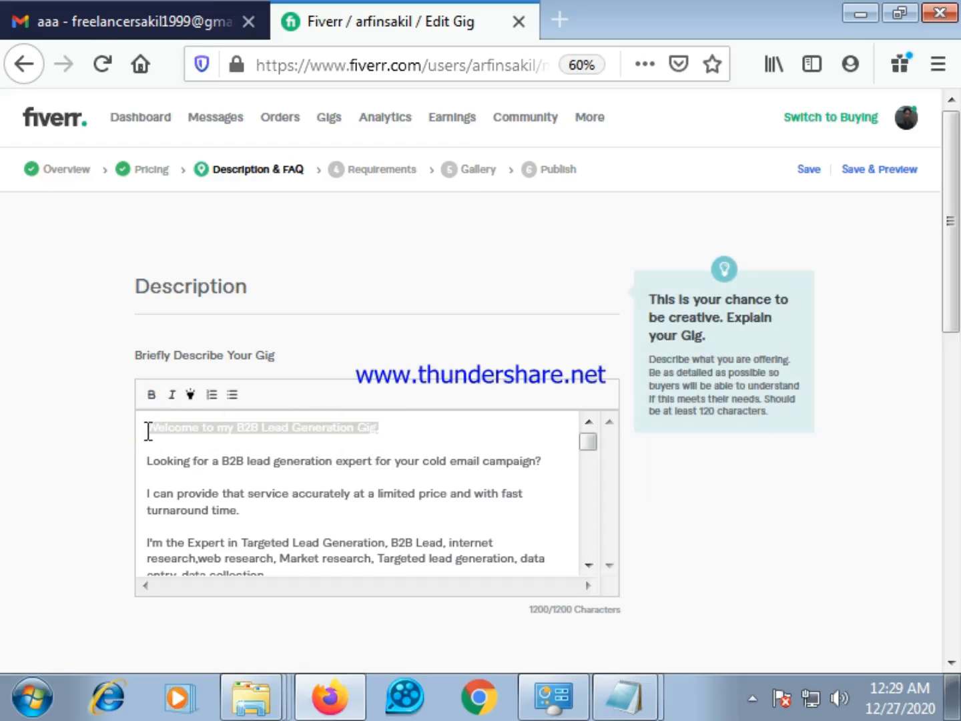
left_click(147, 393)
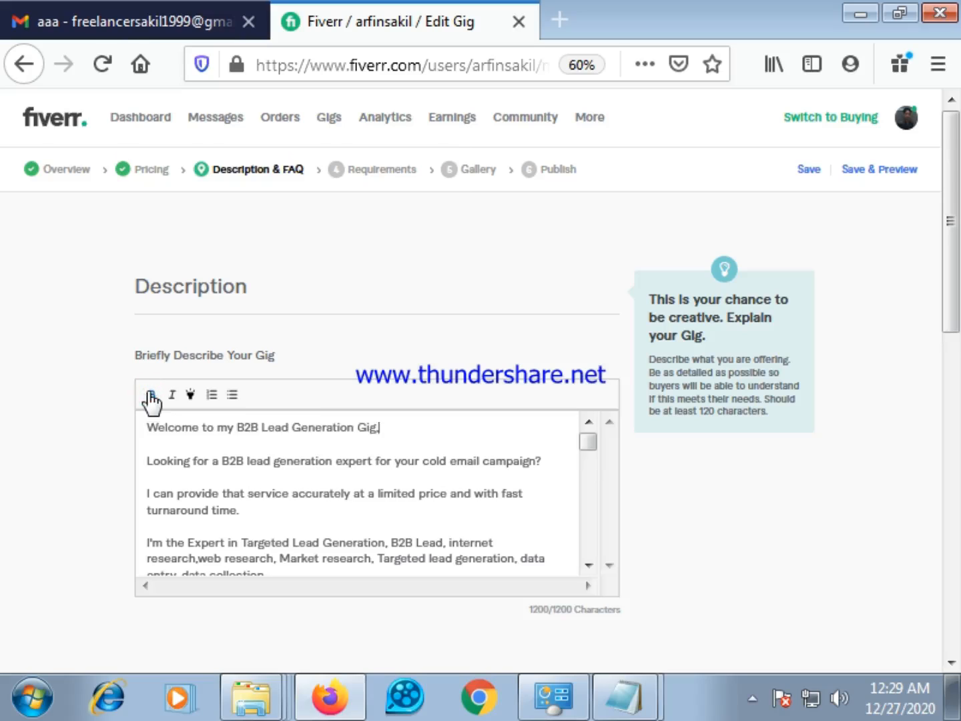
left_click_drag(386, 432, 144, 427)
left_click(152, 395)
left_click(147, 427)
Highlight the opening line "Welcome to my B2B Lead Generation Gig," in the gig description
left_click_drag(183, 436, 374, 449)
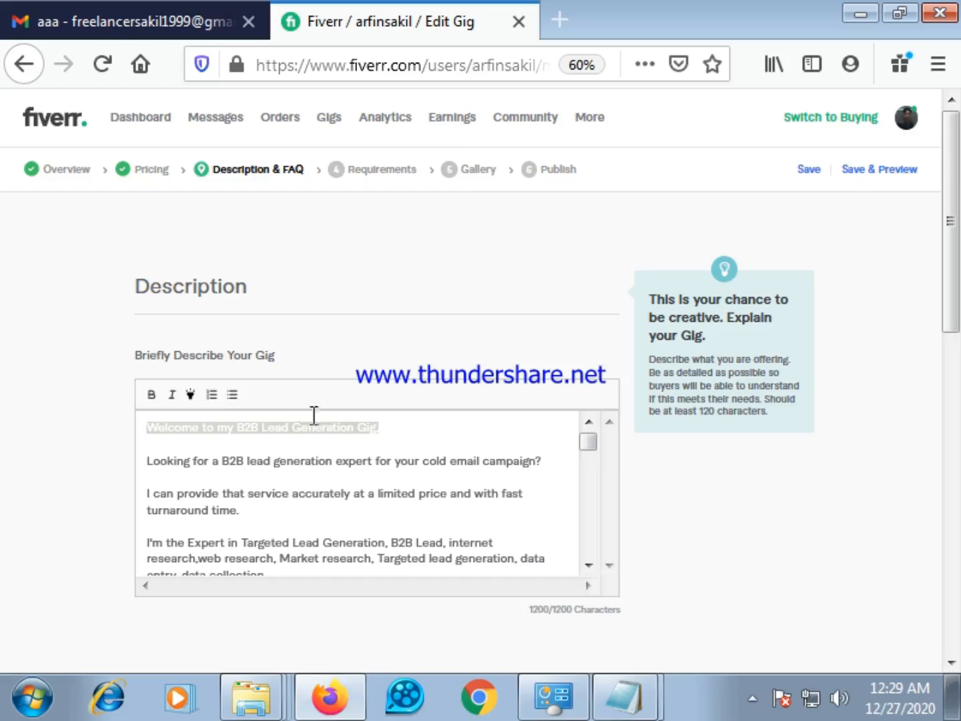
left_click(191, 394)
left_click(395, 427)
left_click_drag(378, 427, 266, 435)
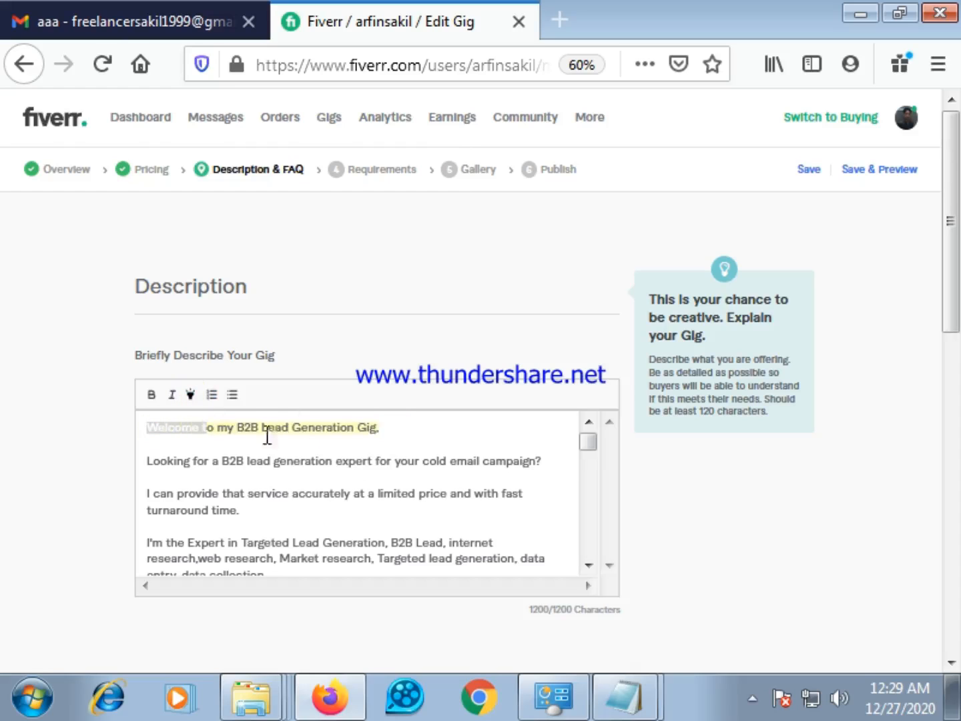
left_click(392, 437)
Try to highlight the line "In return, you will get the following:" in the gig description
scroll(257, 507, "down", 2)
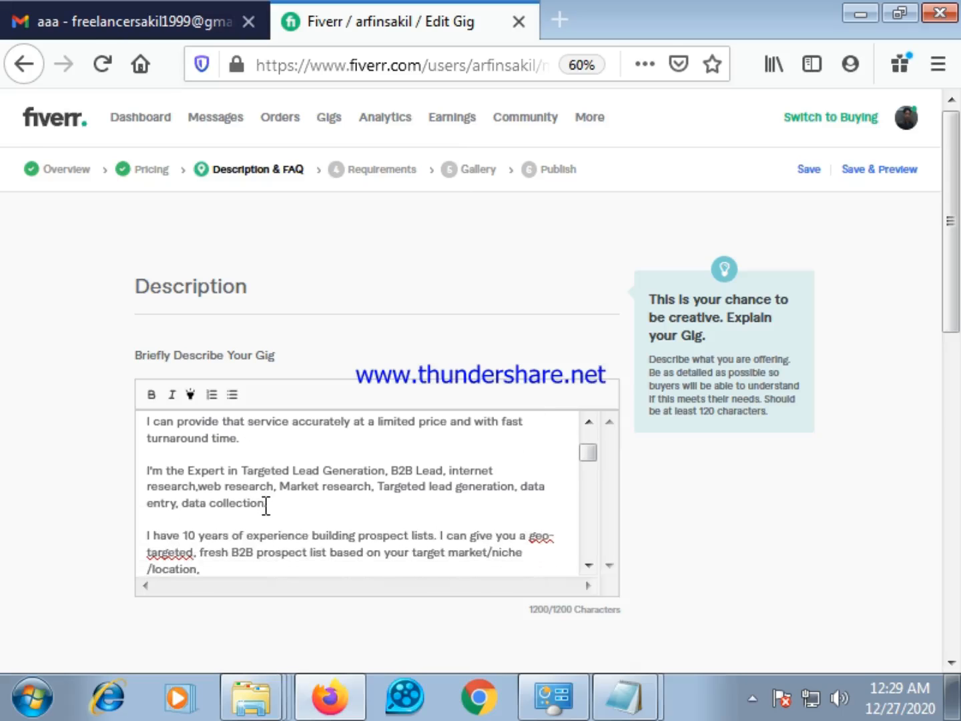
scroll(267, 505, "down", 6)
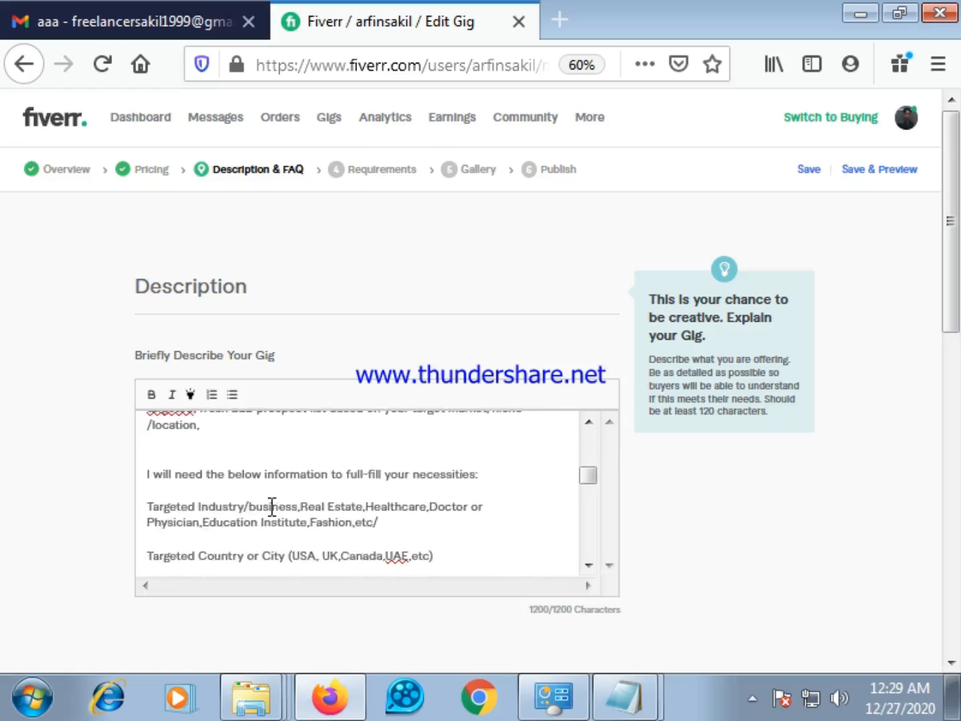
scroll(276, 511, "down", 2)
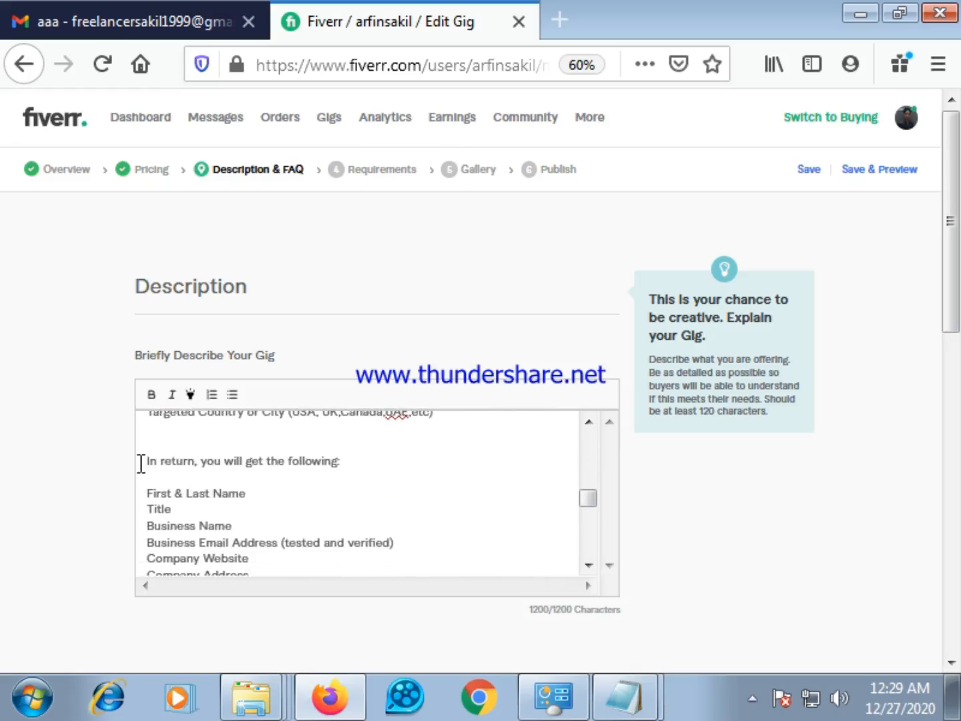
left_click_drag(148, 462, 340, 465)
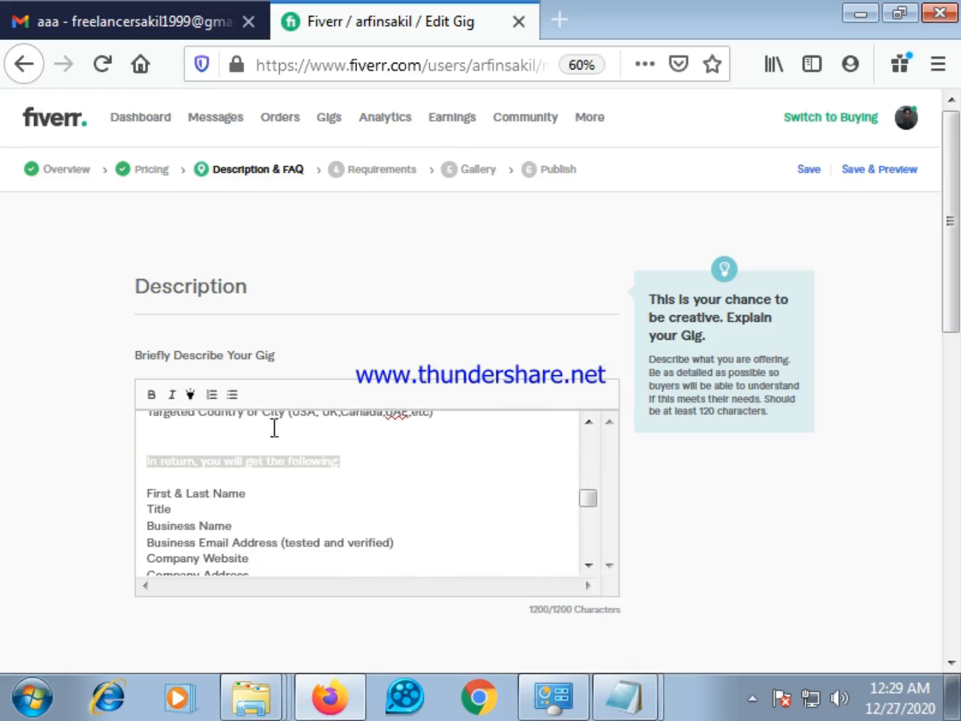
left_click(190, 395)
left_click_drag(342, 461, 146, 466)
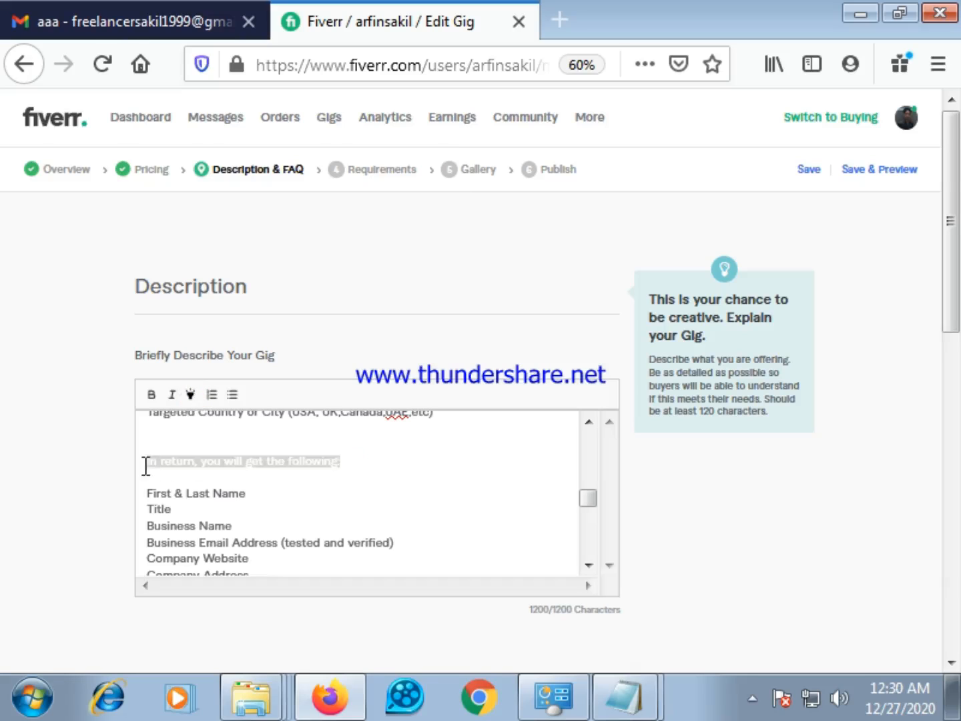
left_click(190, 394)
left_click(189, 400)
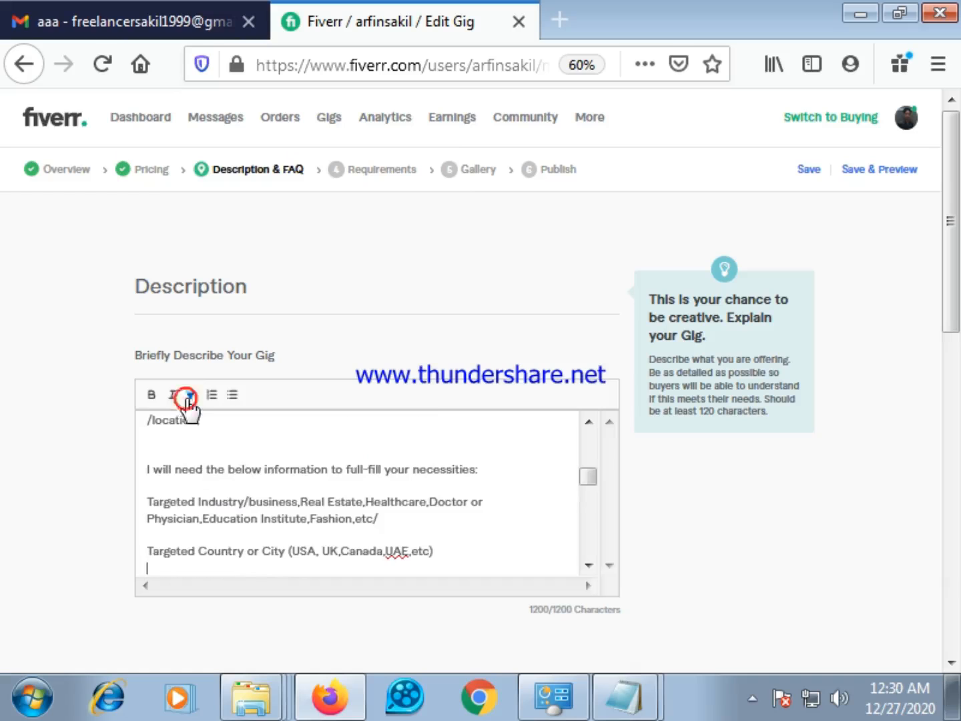
Highlight the line "I will need the below information to full-fill your necessities:" in the gig description
scroll(246, 479, "up", 5)
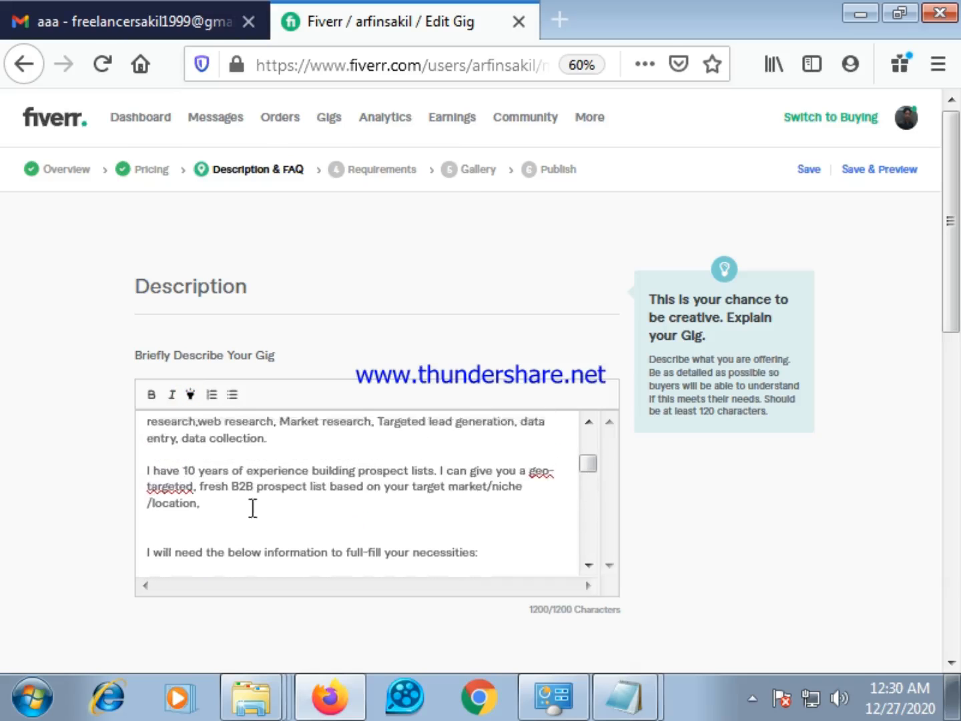
scroll(279, 521, "down", 8)
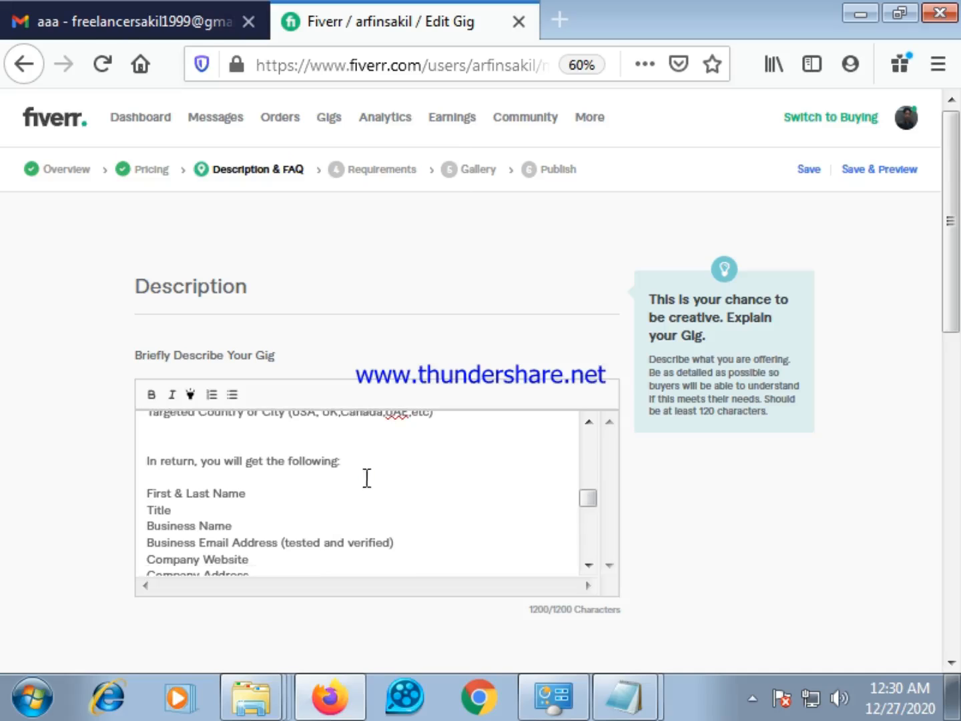
scroll(379, 494, "up", 2)
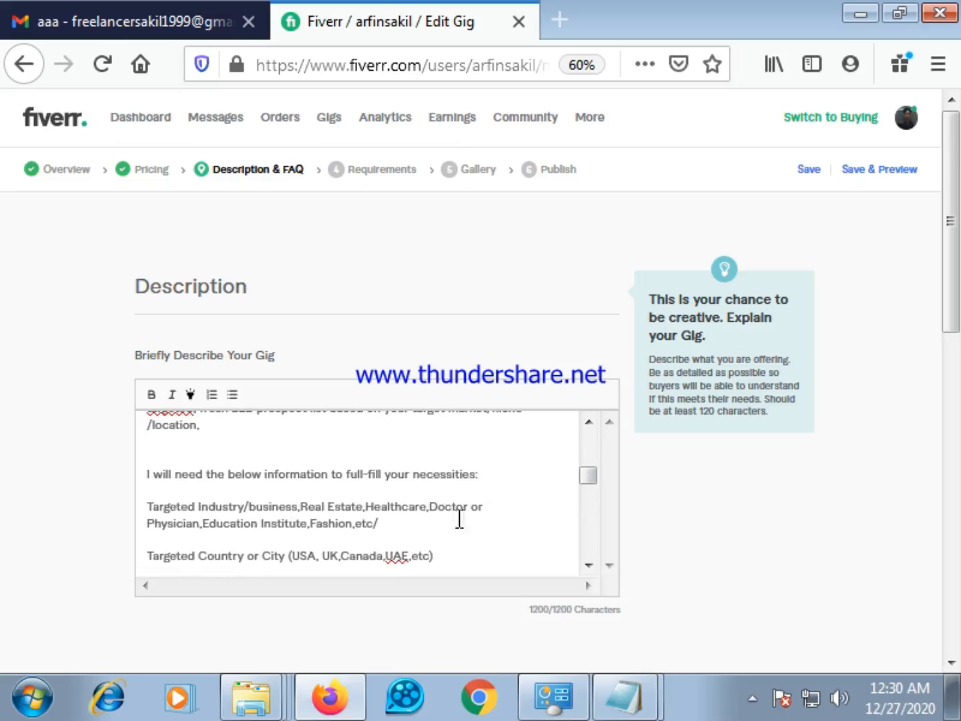
left_click_drag(485, 477, 153, 475)
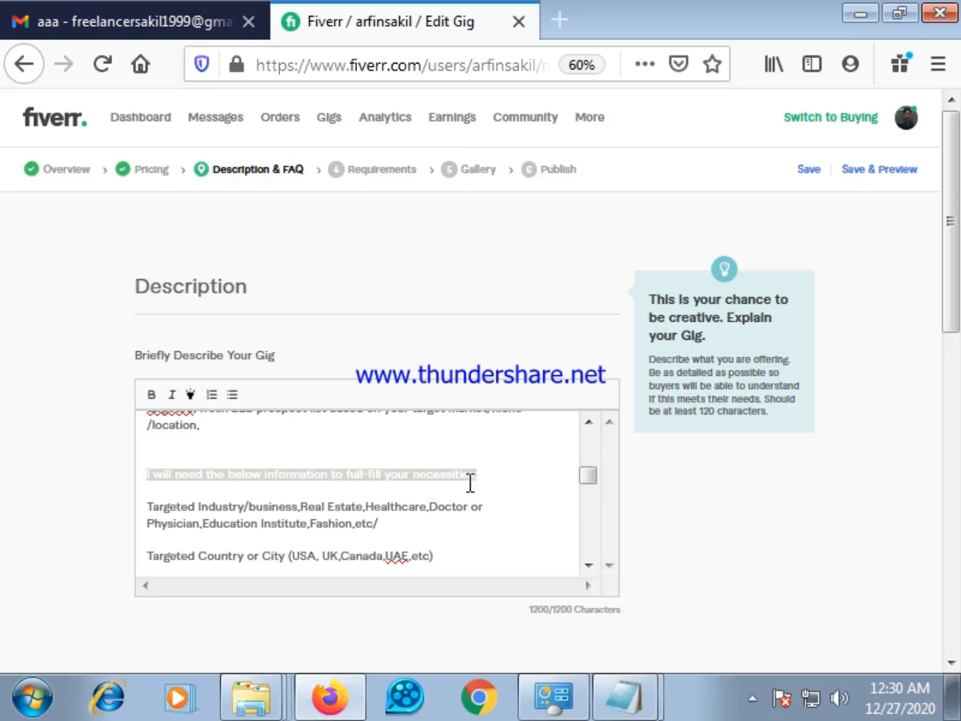
left_click(191, 394)
left_click(477, 476)
left_click_drag(477, 475, 386, 473)
left_click(490, 475)
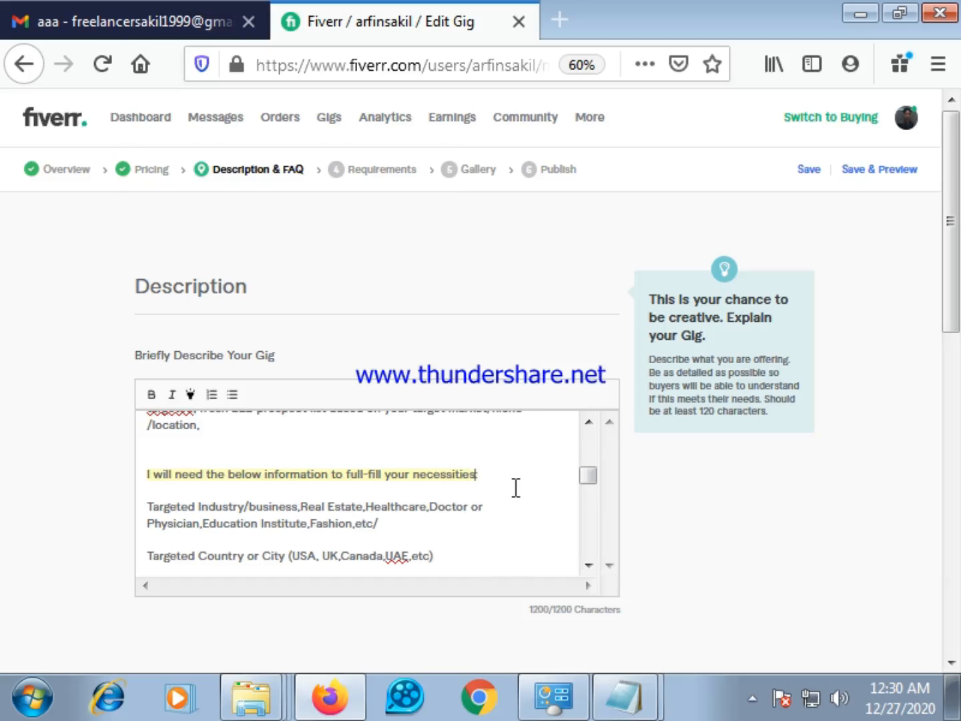
key("BackSpace")
left_click(150, 491)
left_click(491, 471)
left_click(489, 512)
Make the "Why me?" heading in the gig description bold and highlighted
scroll(441, 543, "down", 5)
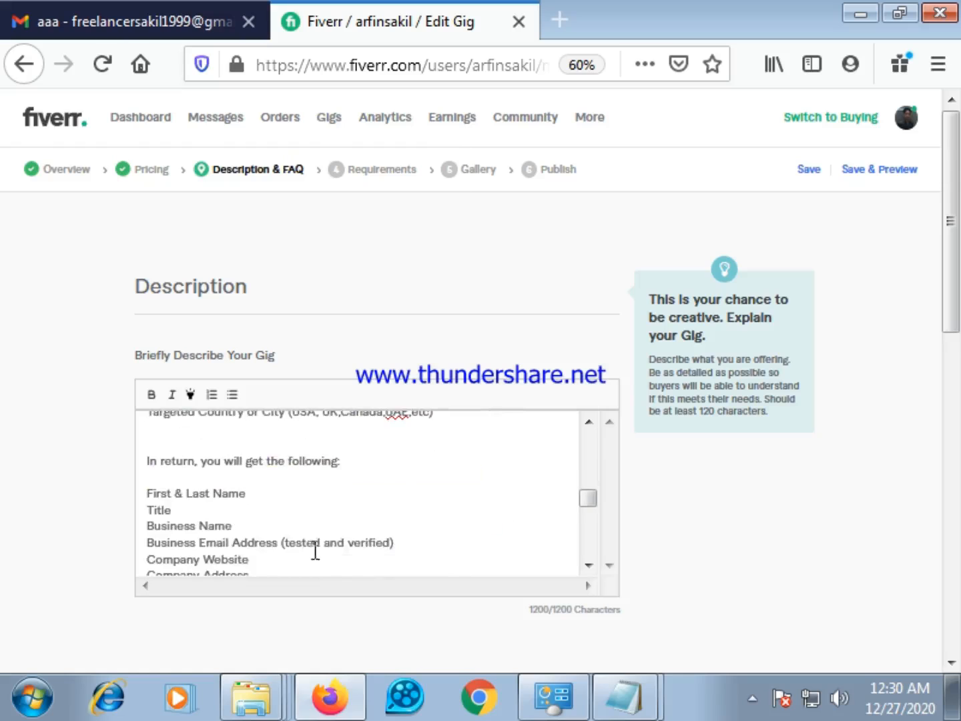
scroll(262, 528, "up", 3)
scroll(264, 534, "down", 6)
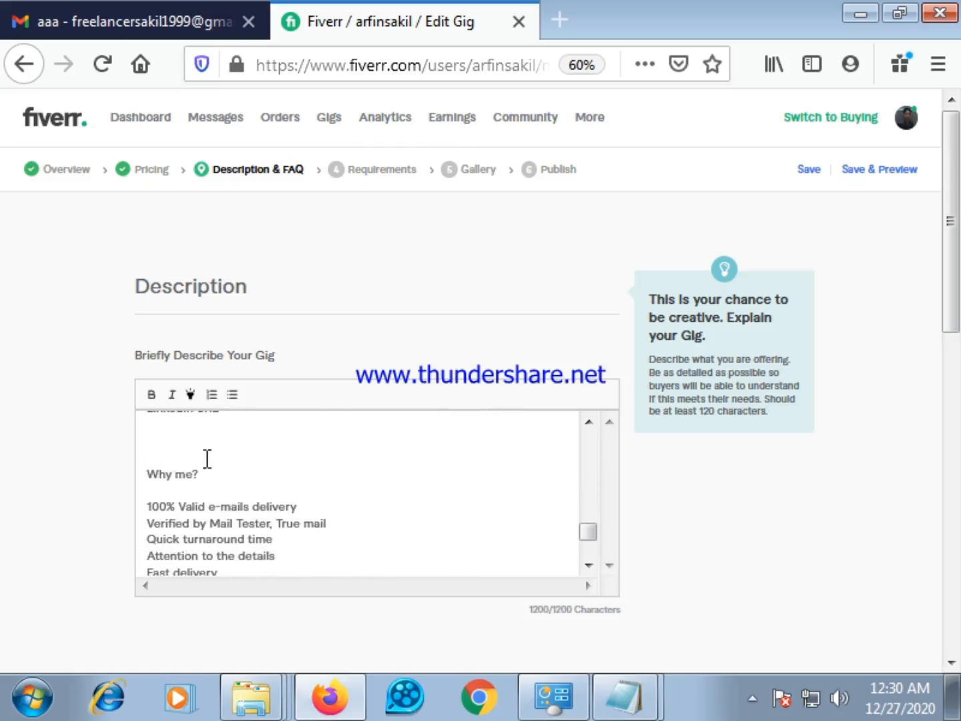
scroll(229, 458, "up", 3)
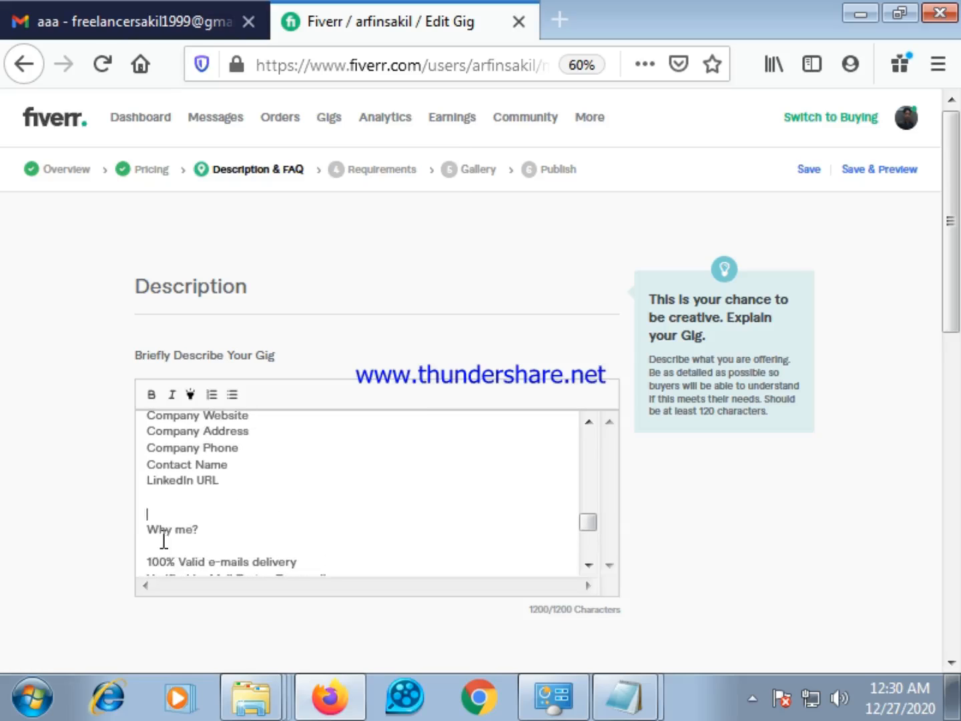
left_click_drag(197, 531, 150, 529)
left_click(149, 395)
left_click(278, 537)
left_click_drag(201, 529, 145, 529)
left_click(190, 394)
left_click_drag(207, 530, 169, 531)
left_click(250, 520)
Make the highlighted line "I will need the below information to full-fill your necessities:" bold
scroll(310, 557, "up", 3)
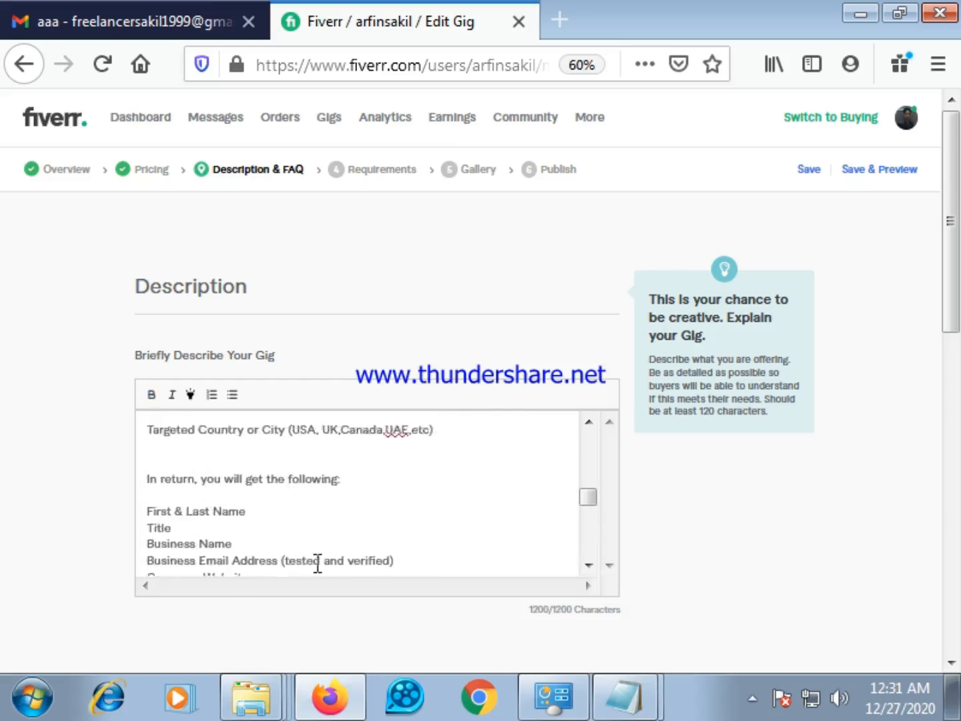
scroll(317, 563, "up", 3)
left_click_drag(484, 471, 145, 480)
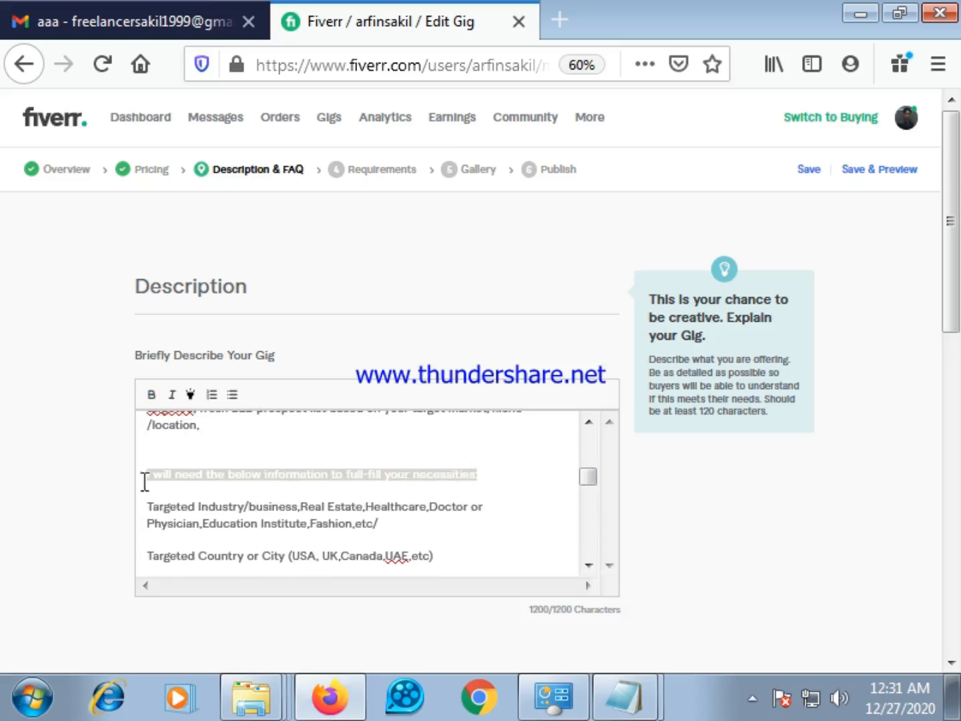
left_click(151, 395)
left_click(501, 490)
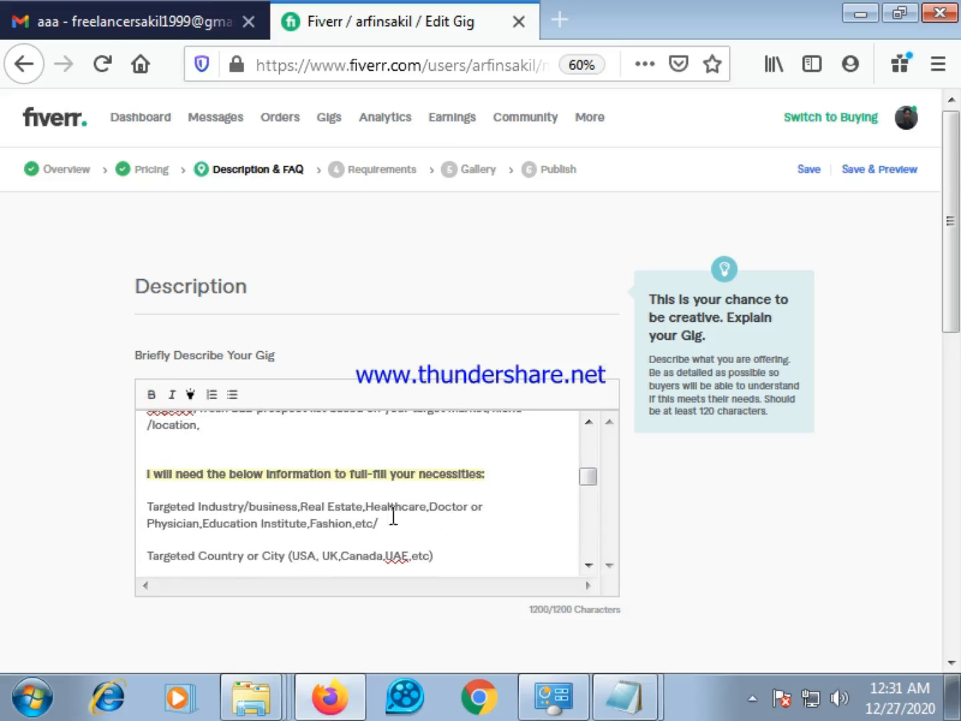
Make the highlighted opening line "Welcome to my B2B Lead Generation Gig," bold
scroll(393, 514, "up", 5)
left_click_drag(392, 427, 145, 427)
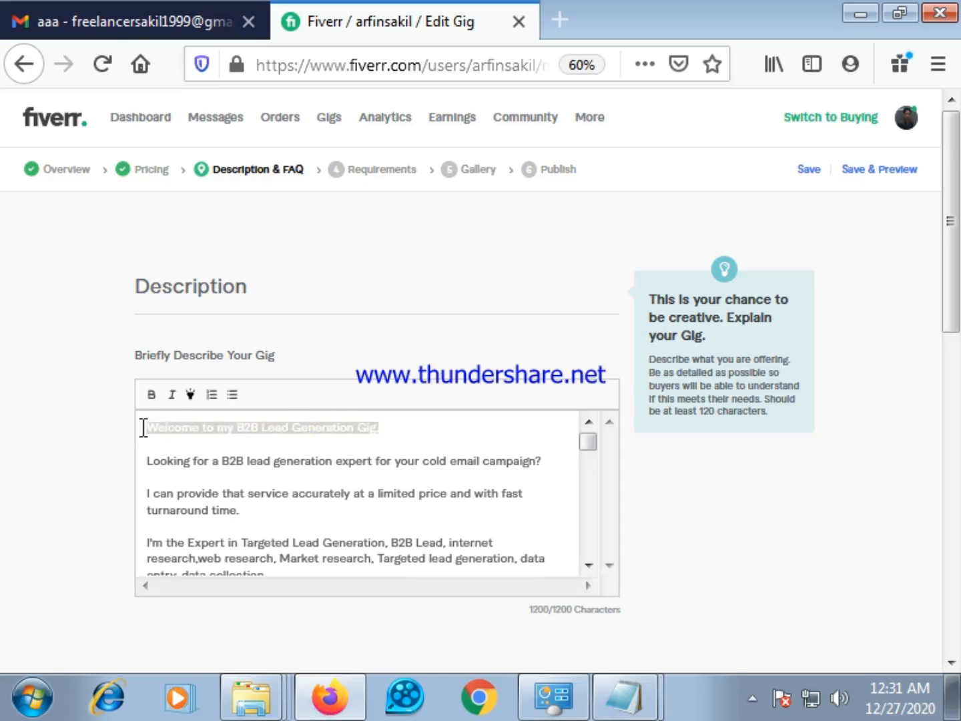
left_click(152, 394)
left_click(453, 438)
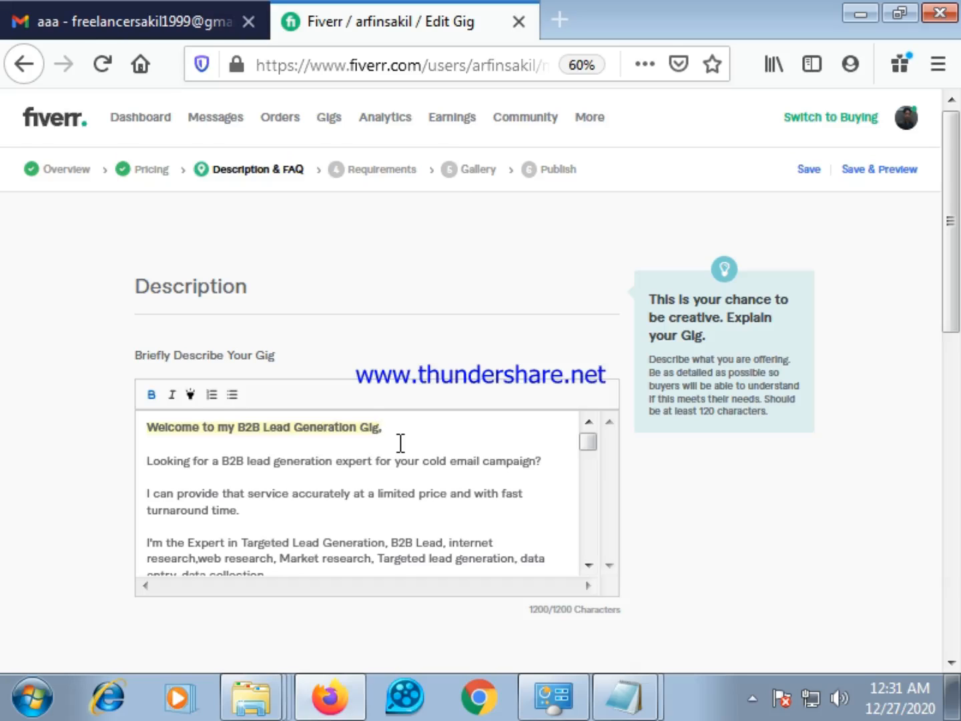
left_click(168, 450)
Review the rest of the gig description, from the "Why me?" section down to its closing line
scroll(394, 481, "down", 5)
scroll(365, 496, "down", 6)
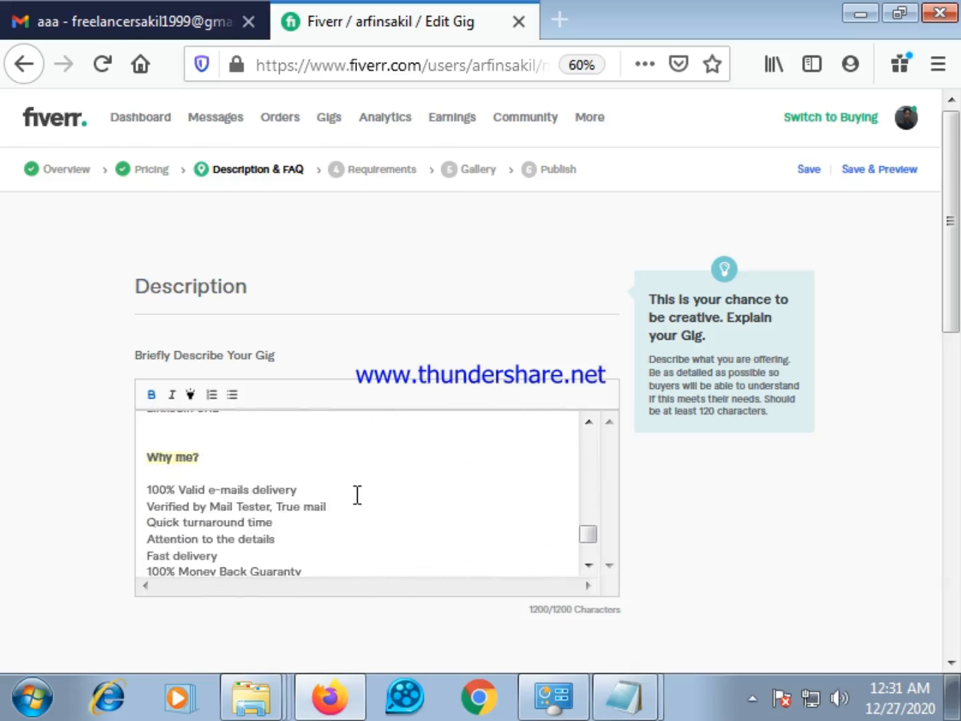
scroll(358, 495, "up", 2)
scroll(357, 498, "down", 4)
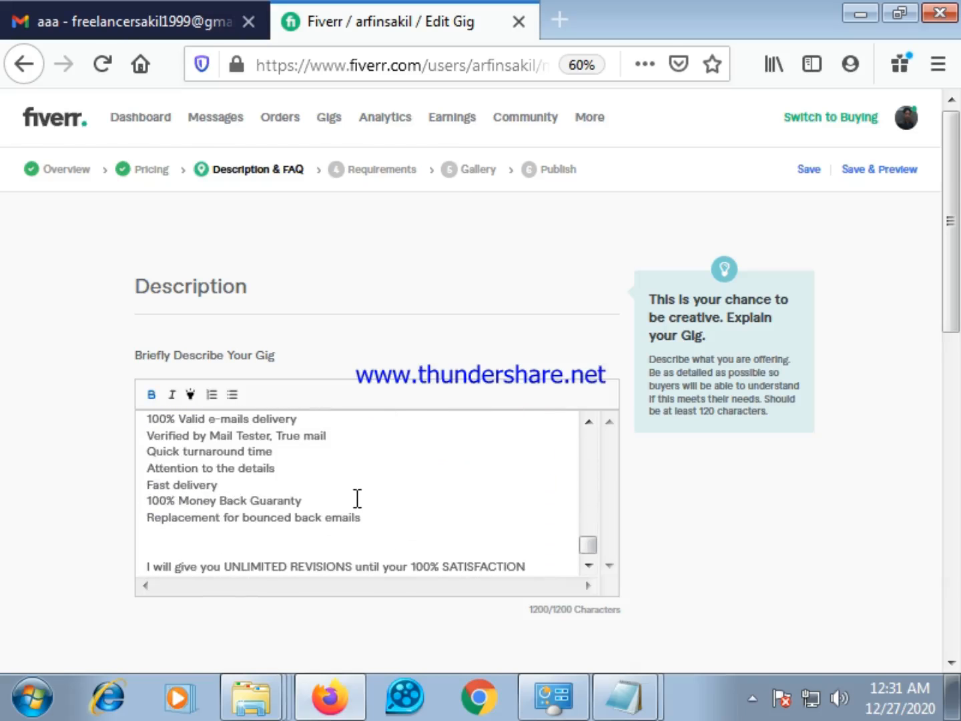
scroll(358, 501, "down", 2)
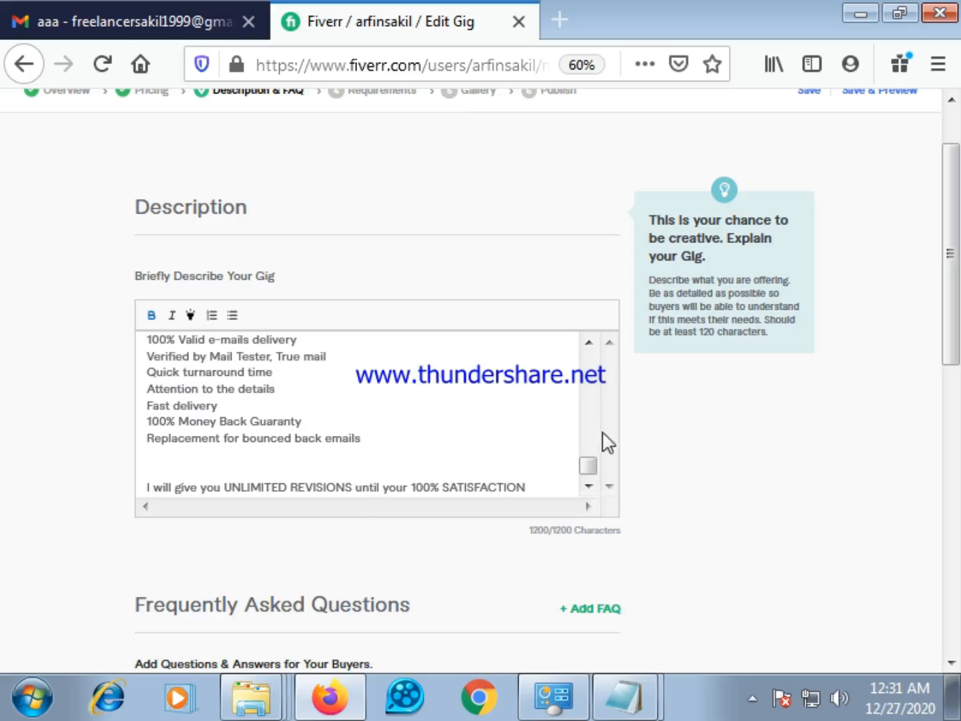
mouse_move(587, 467)
left_mouse_down()
mouse_move(586, 343)
mouse_move(591, 480)
mouse_move(586, 455)
mouse_move(588, 472)
left_mouse_up()
left_click_drag(582, 461, 561, 463)
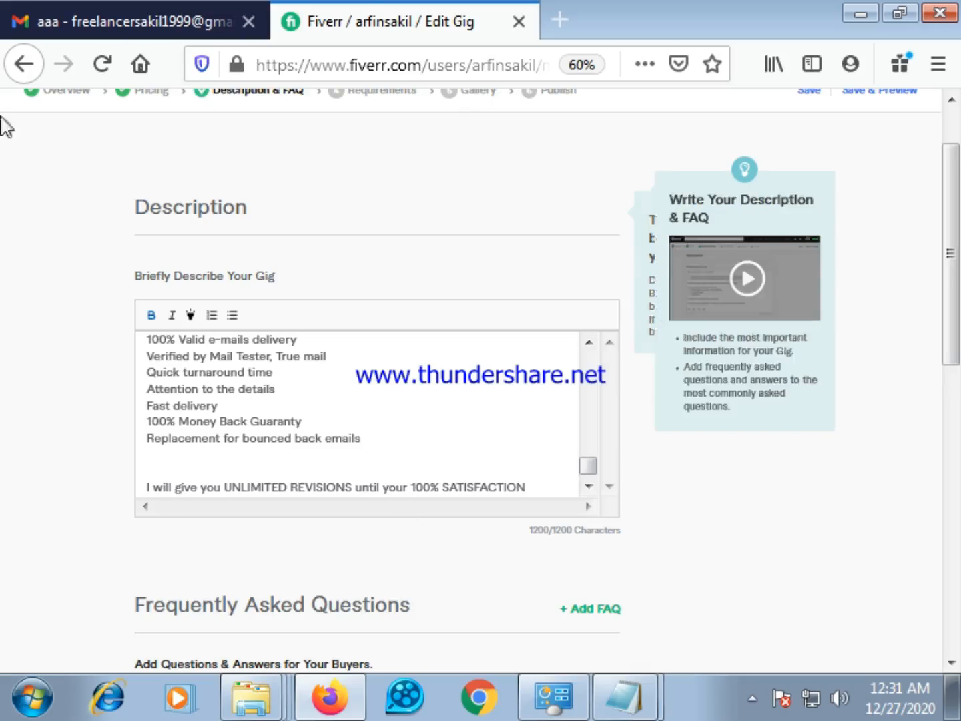
Switch to the Gmail message to check how the source description ends, and return to the Fiverr gig editor
left_click(104, 8)
scroll(498, 482, "down", 4)
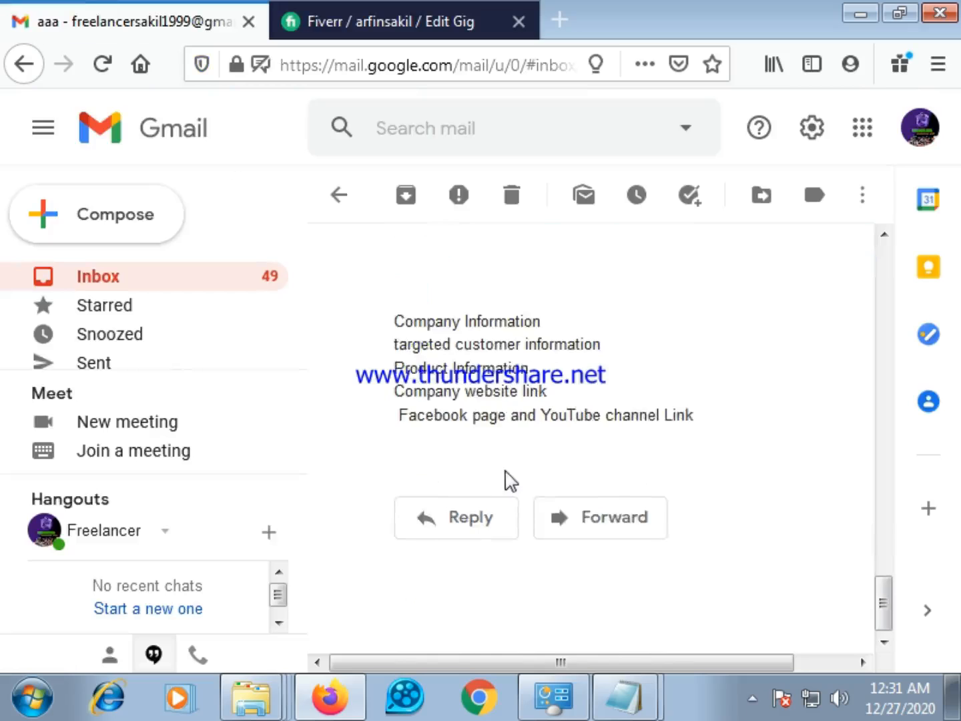
scroll(510, 488, "up", 6)
left_click(518, 538)
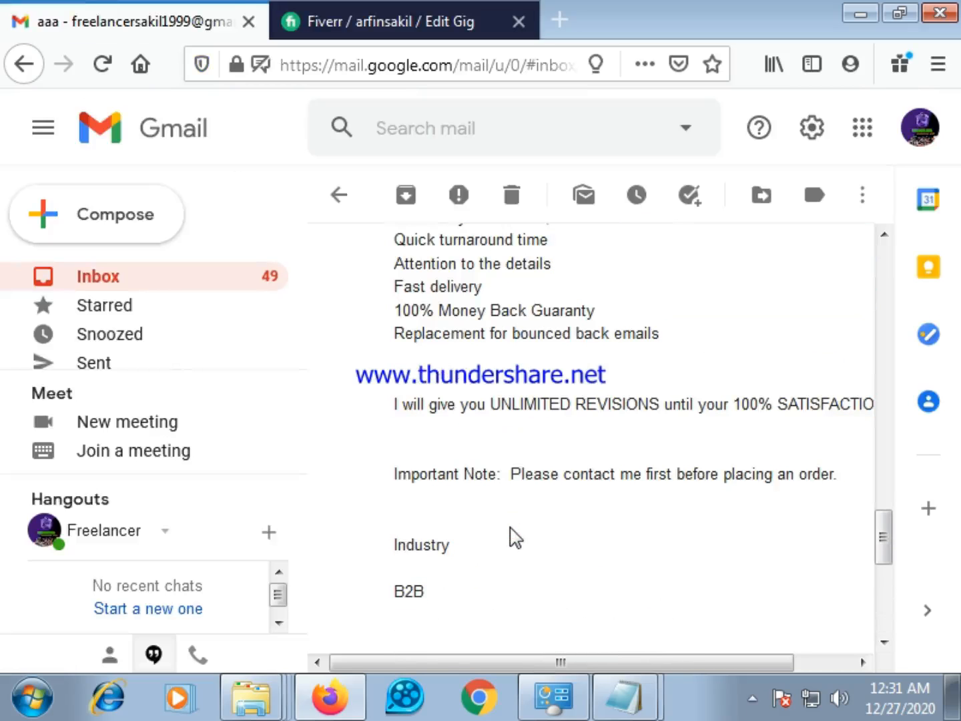
left_click(410, 6)
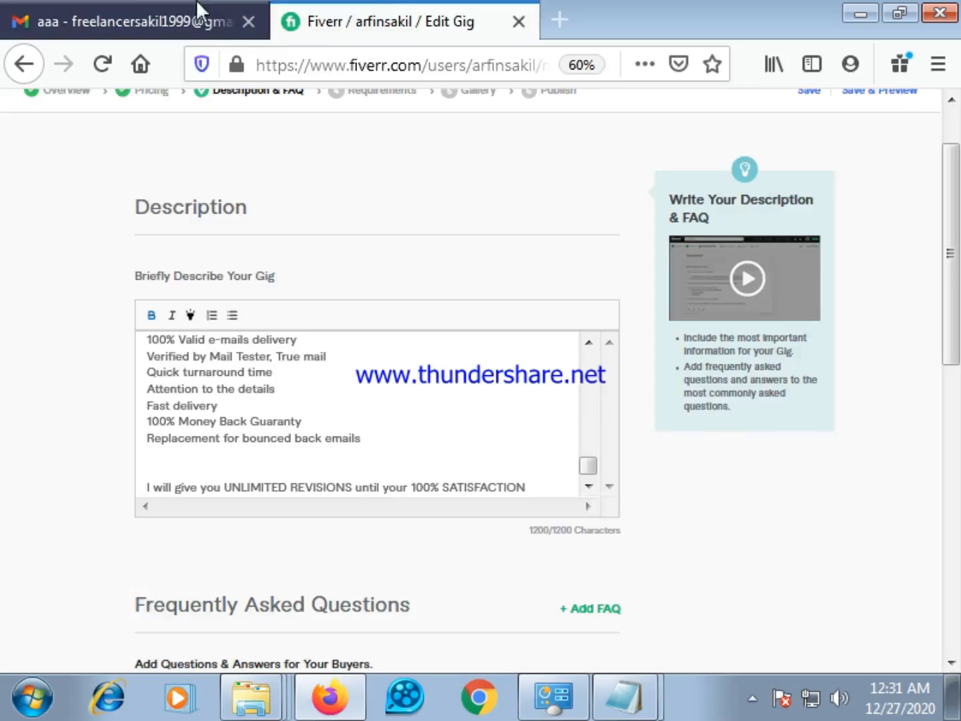
Make the line "In return, you will get the following:" bold and highlighted in the gig description
left_click(247, 358)
scroll(333, 421, "up", 5)
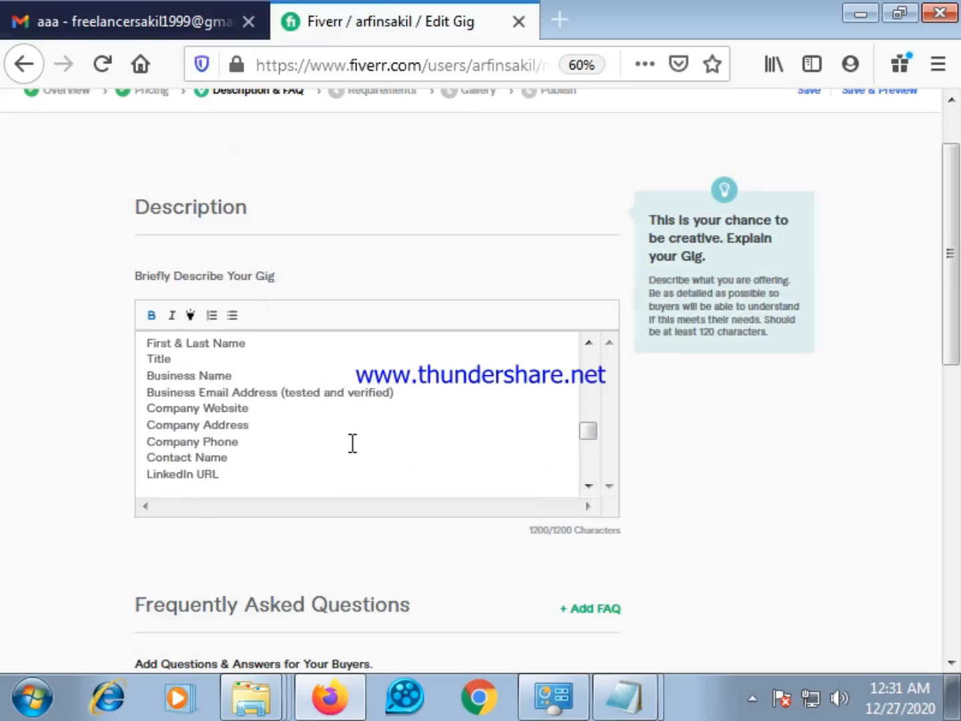
scroll(348, 443, "up", 2)
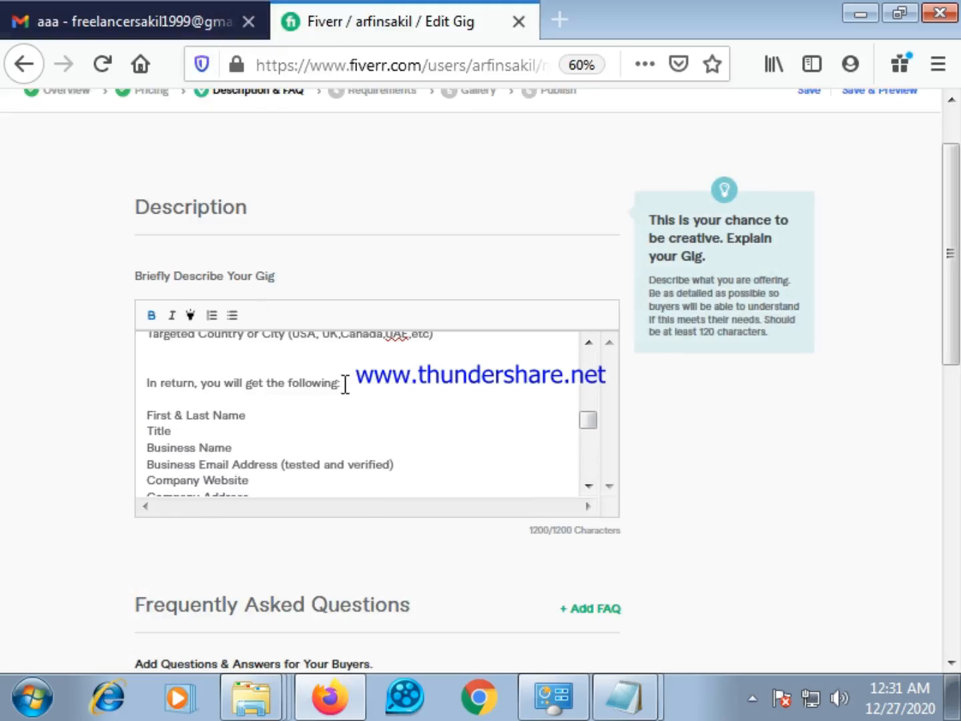
left_click_drag(345, 383, 147, 382)
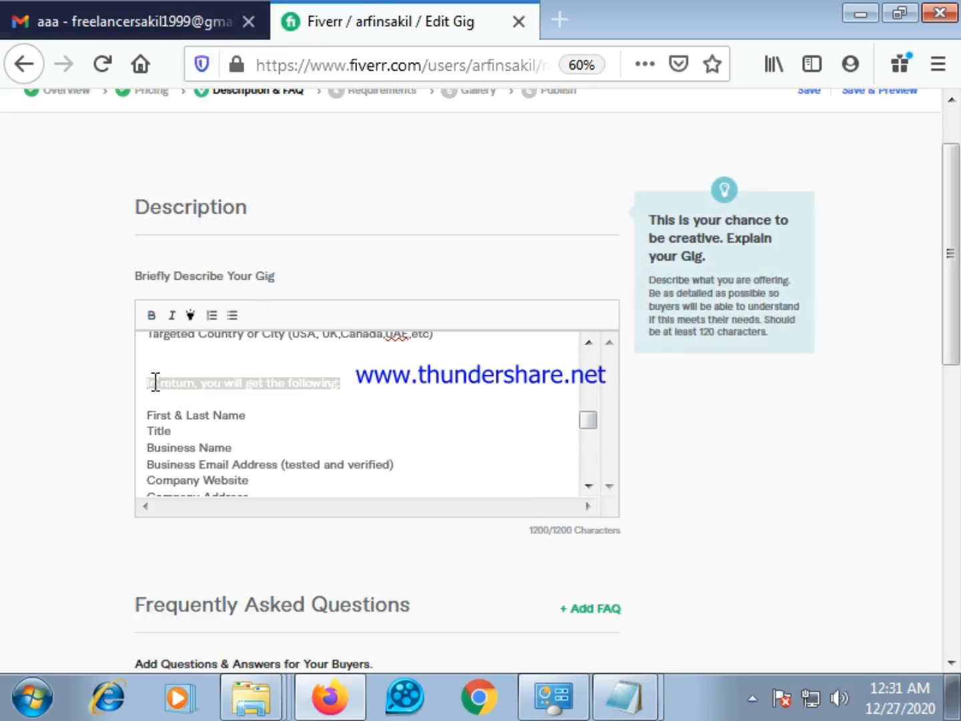
left_click(151, 317)
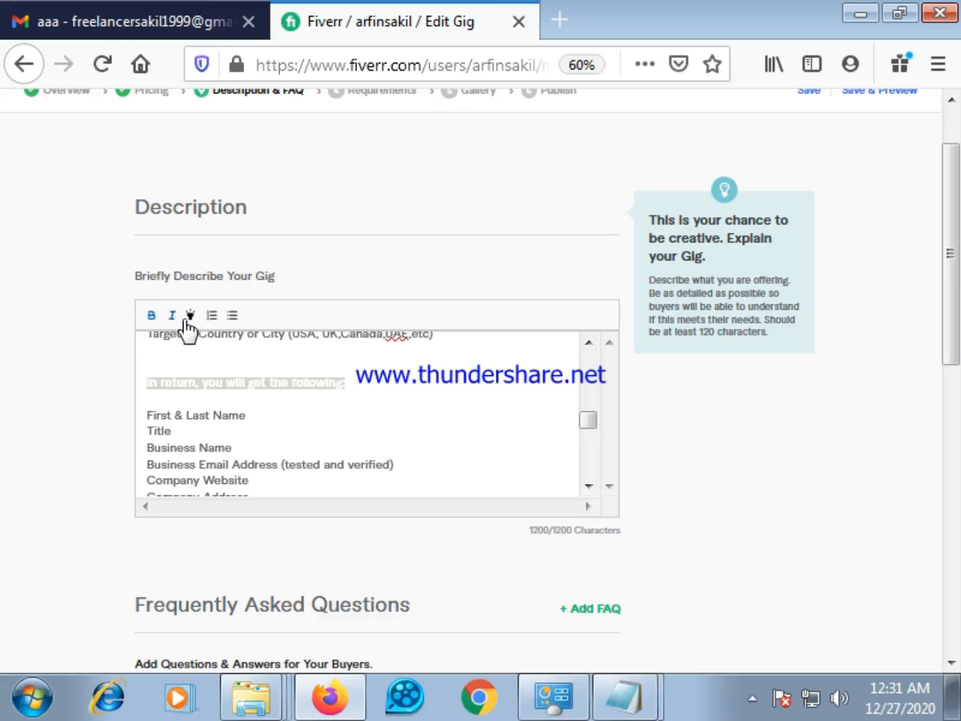
left_click_drag(364, 385, 146, 382)
left_click(367, 415)
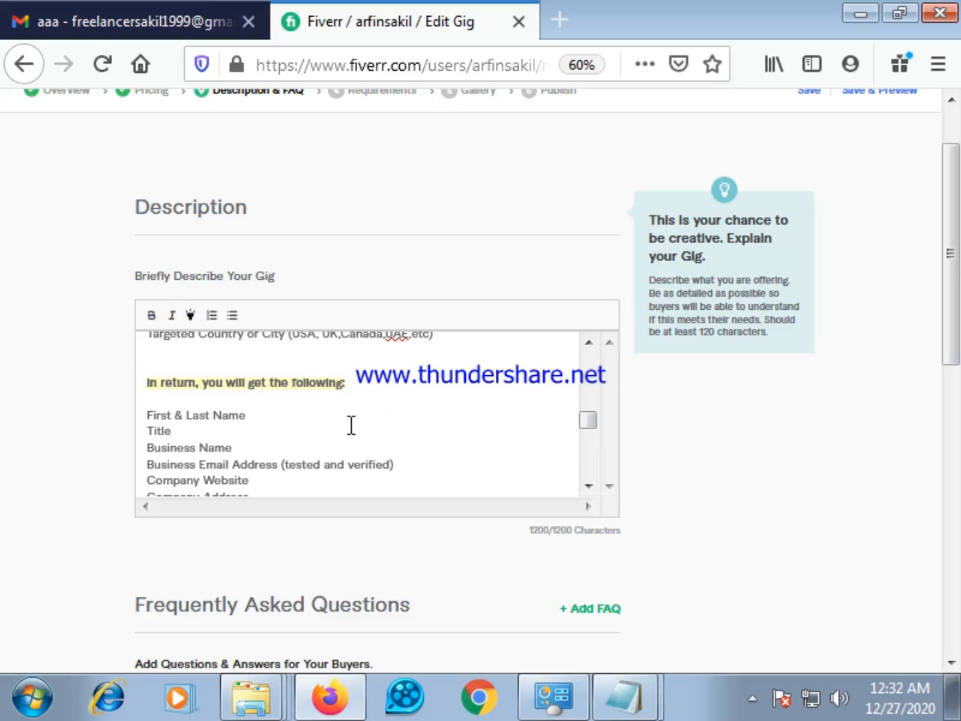
Examine the formatted description from the deliverables list through its last line and the FAQ section below
scroll(284, 427, "down", 2)
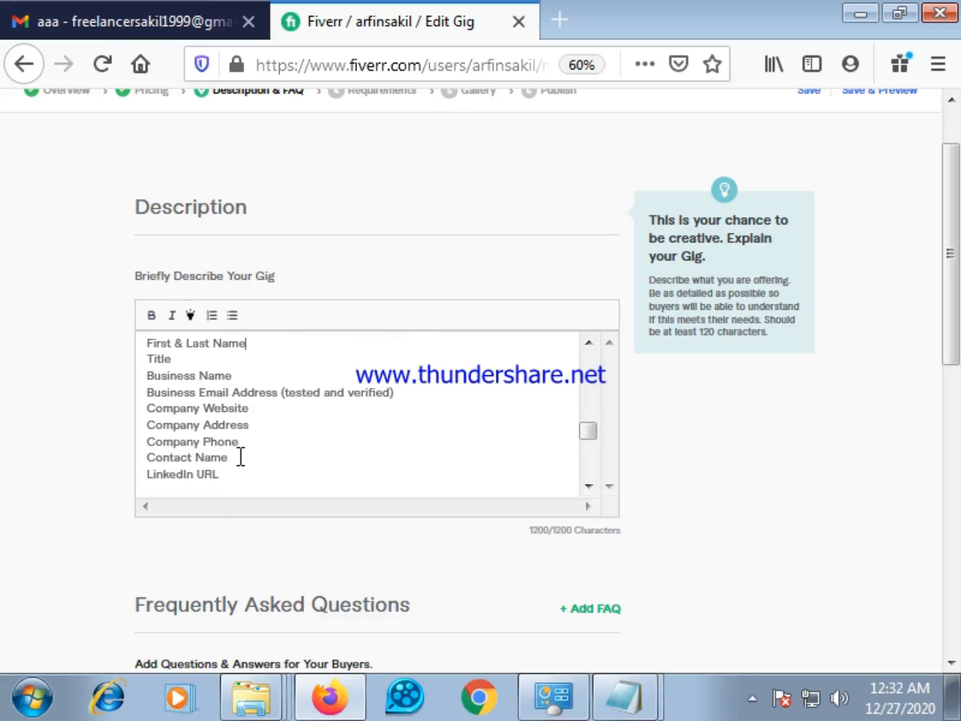
scroll(249, 447, "down", 5)
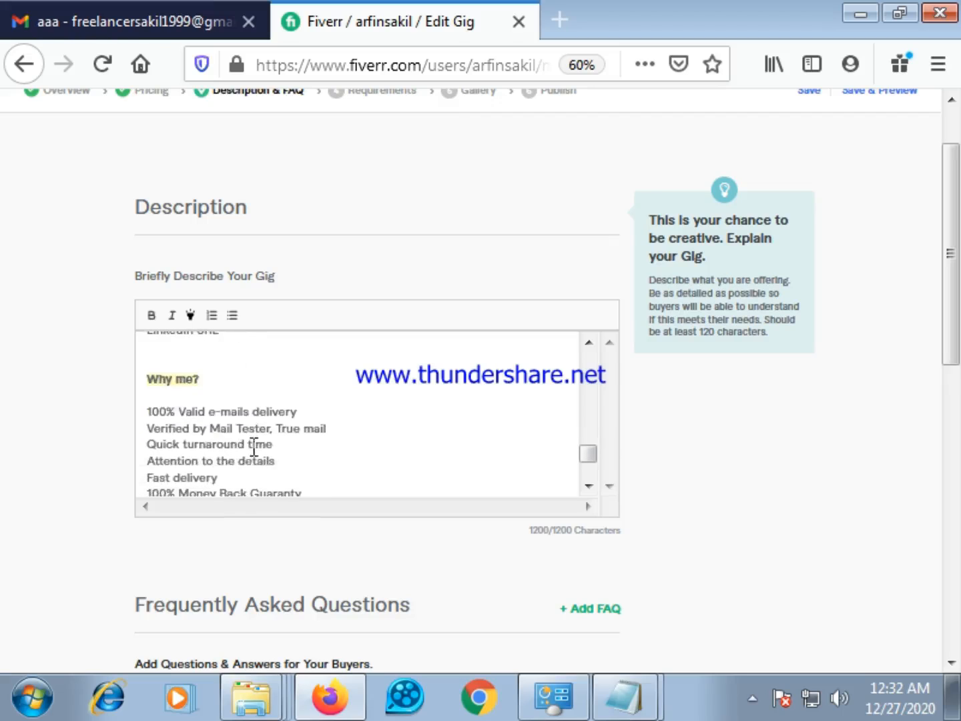
scroll(254, 448, "down", 2)
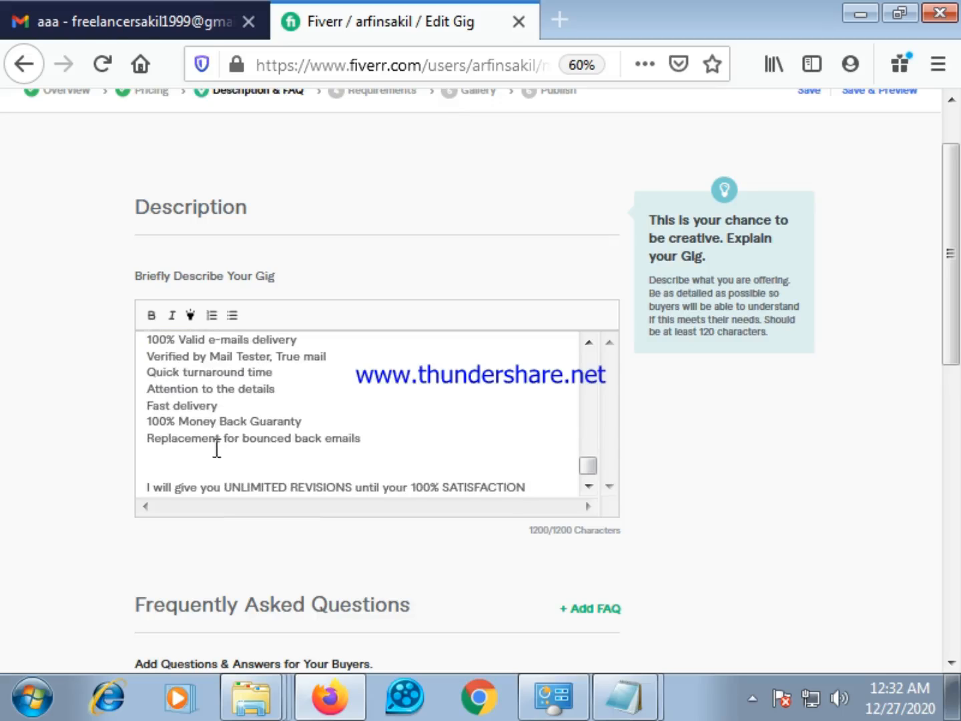
scroll(236, 449, "up", 2)
scroll(237, 450, "down", 3)
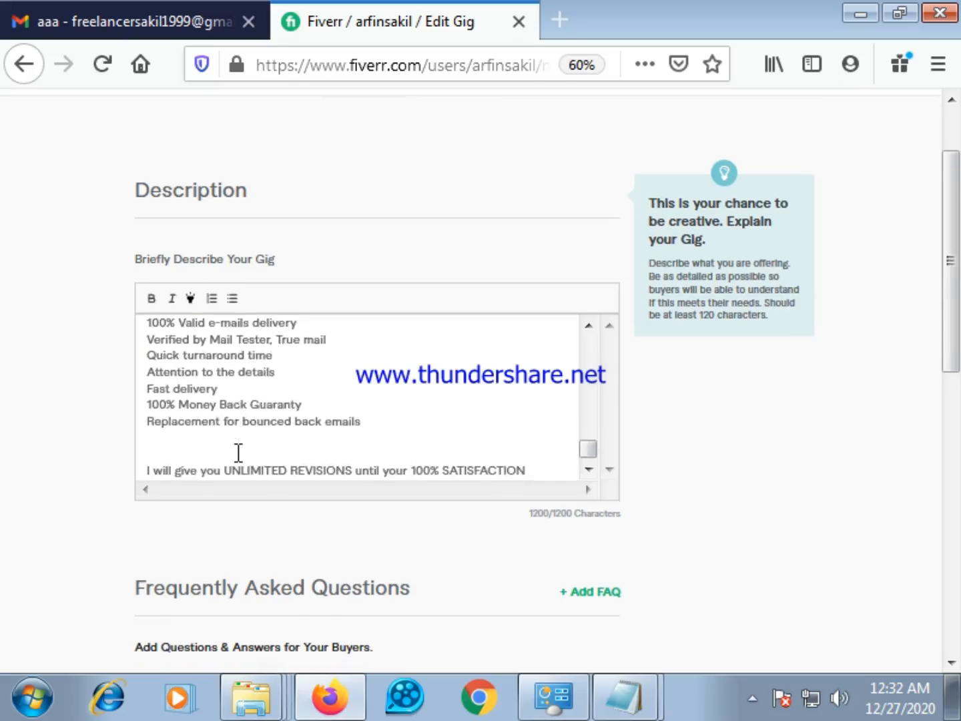
scroll(239, 451, "down", 3)
scroll(361, 388, "up", 2)
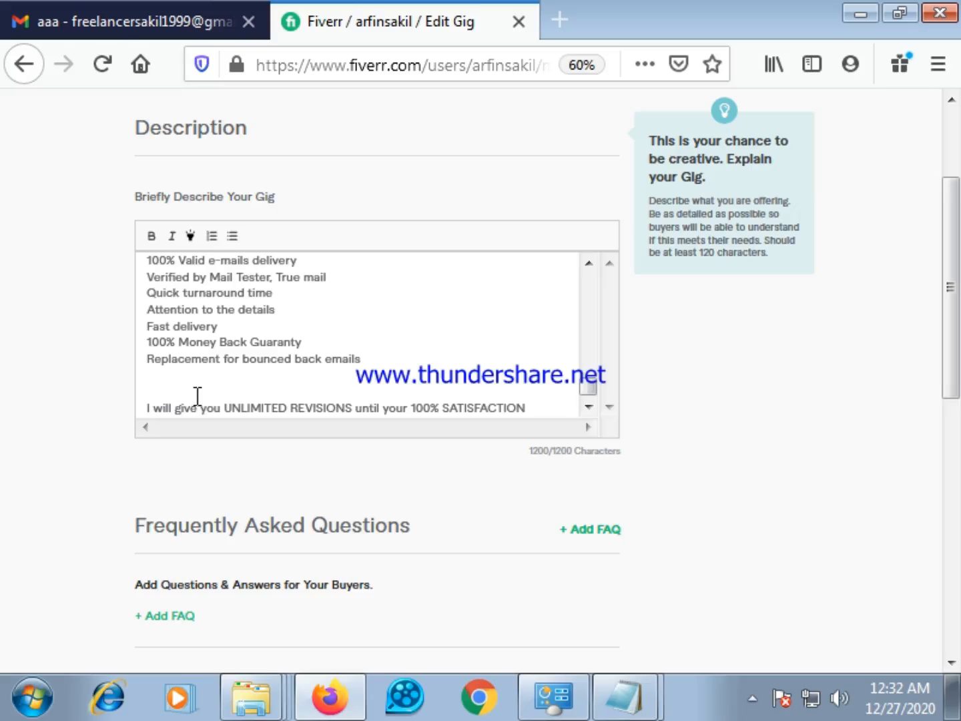
Check the source text's ending in the Gmail message, return to the Fiverr gig editor and review the formatted description from top to end
left_click(171, 14)
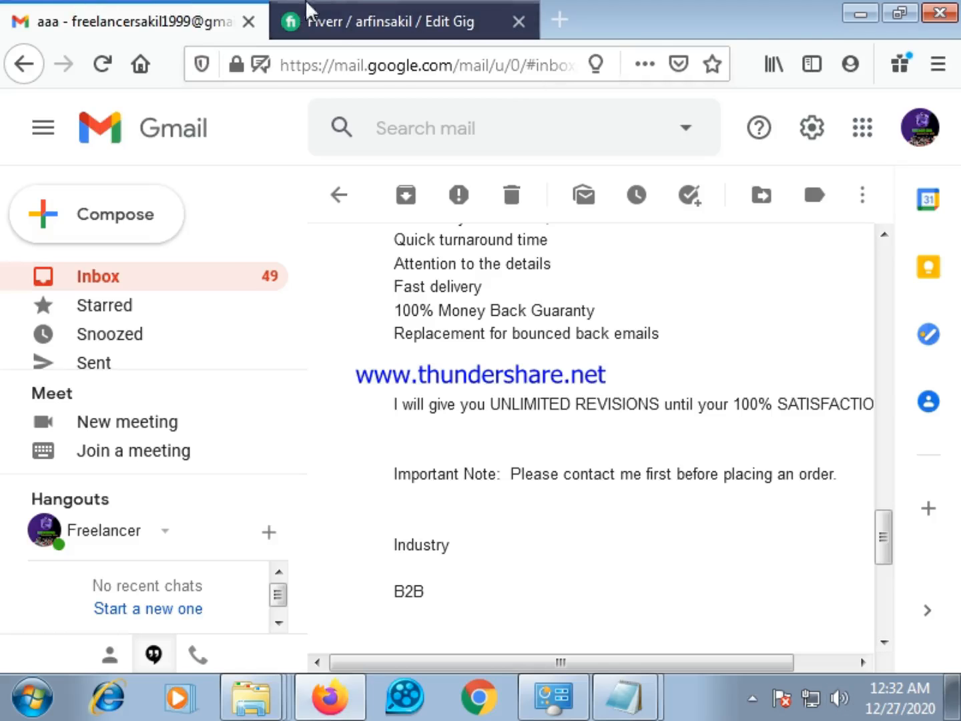
left_click(385, 8)
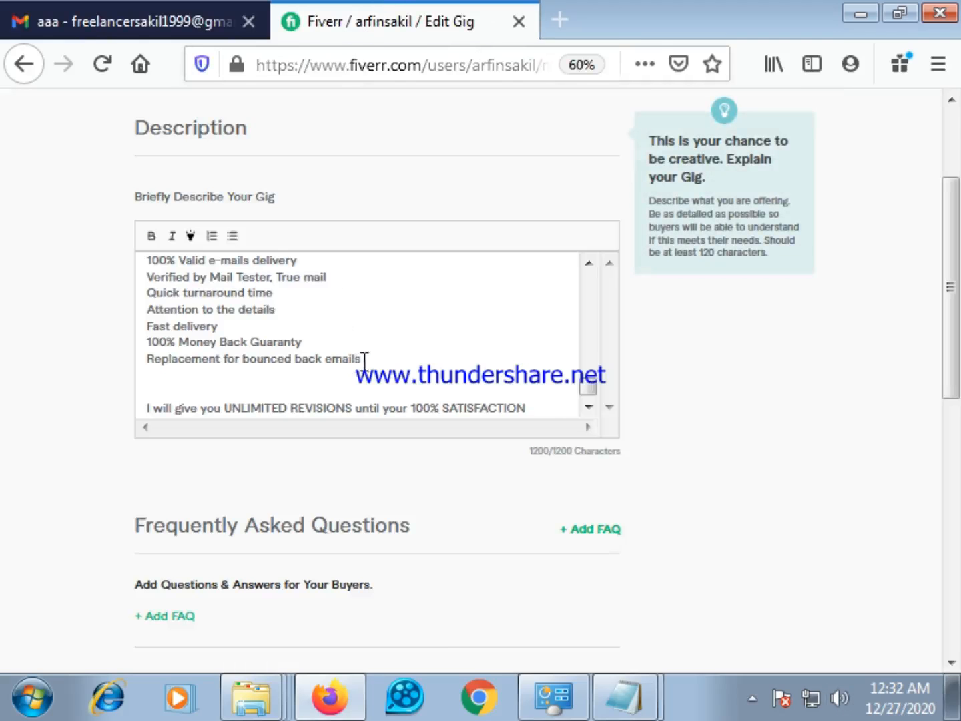
scroll(372, 364, "up", 10)
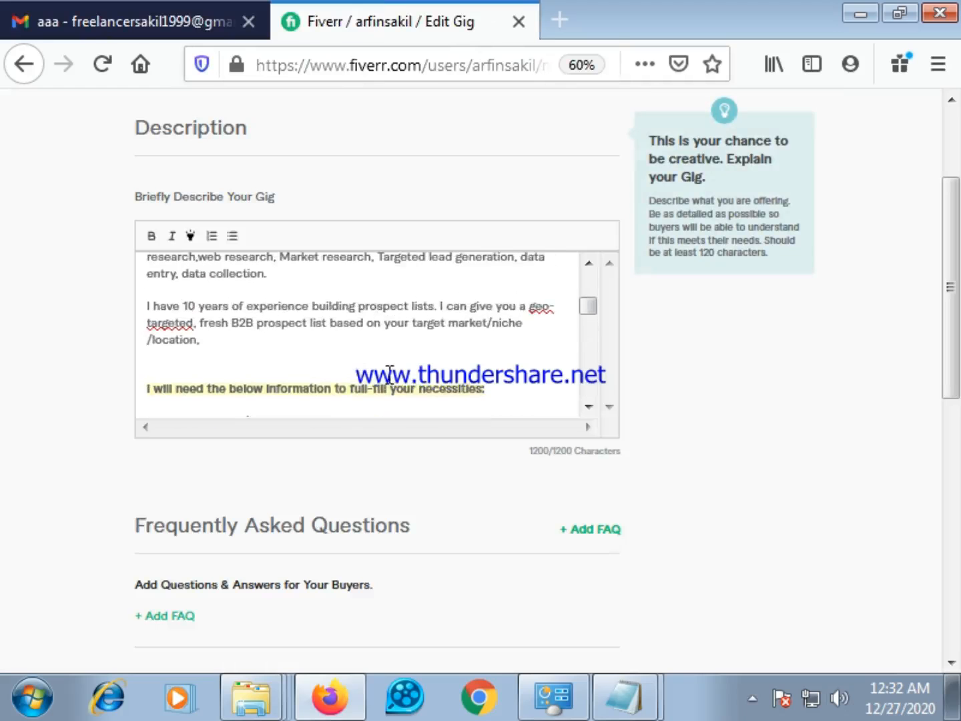
scroll(389, 375, "up", 4)
scroll(377, 344, "up", 2)
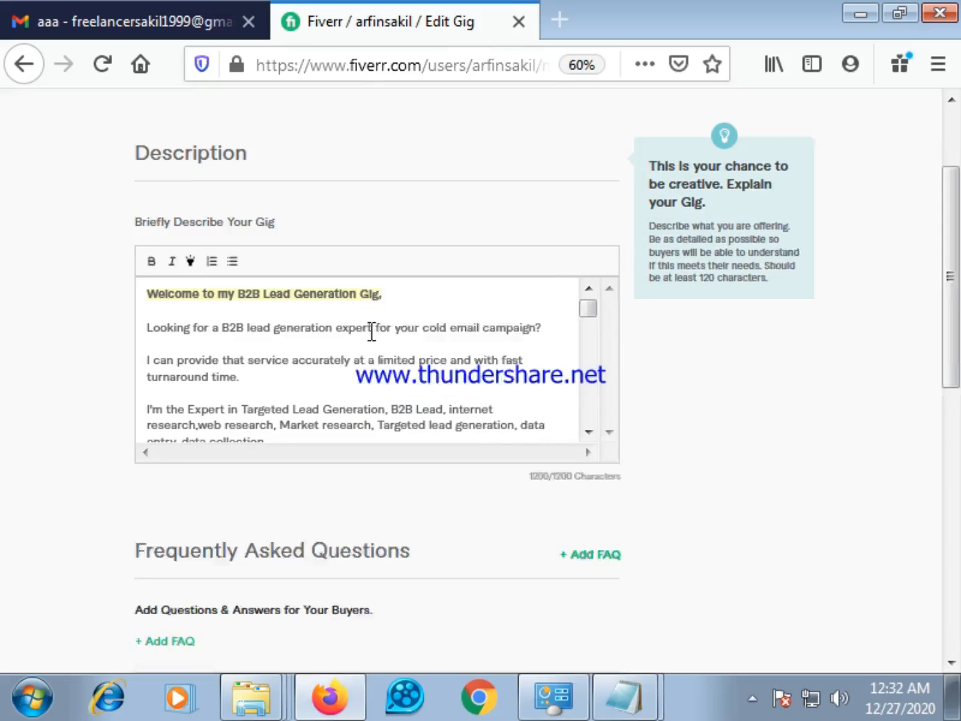
scroll(314, 367, "down", 10)
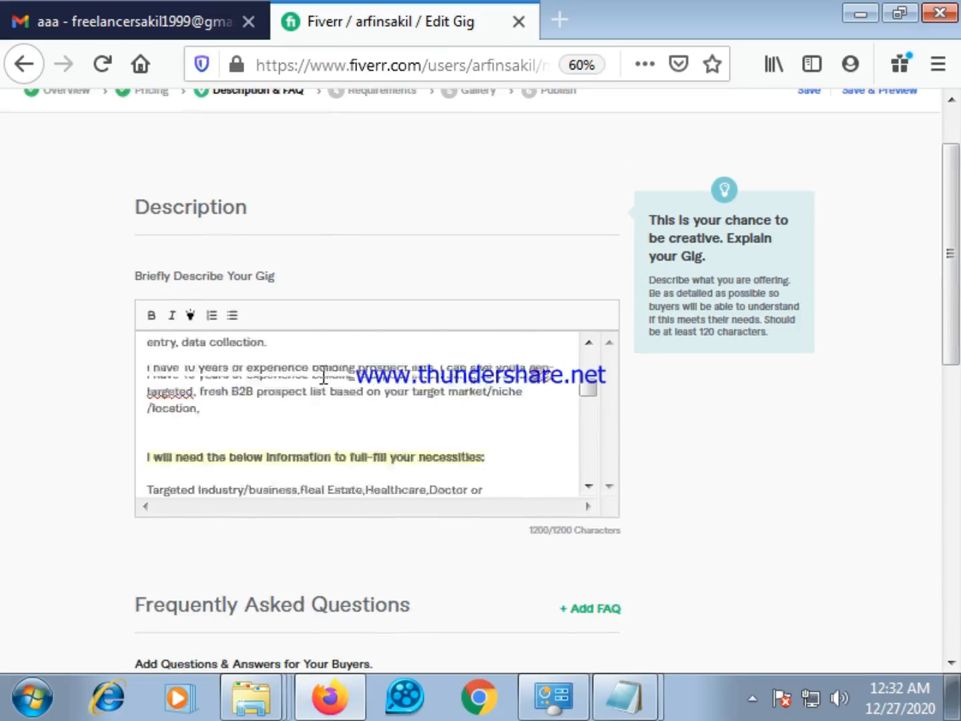
scroll(325, 378, "down", 6)
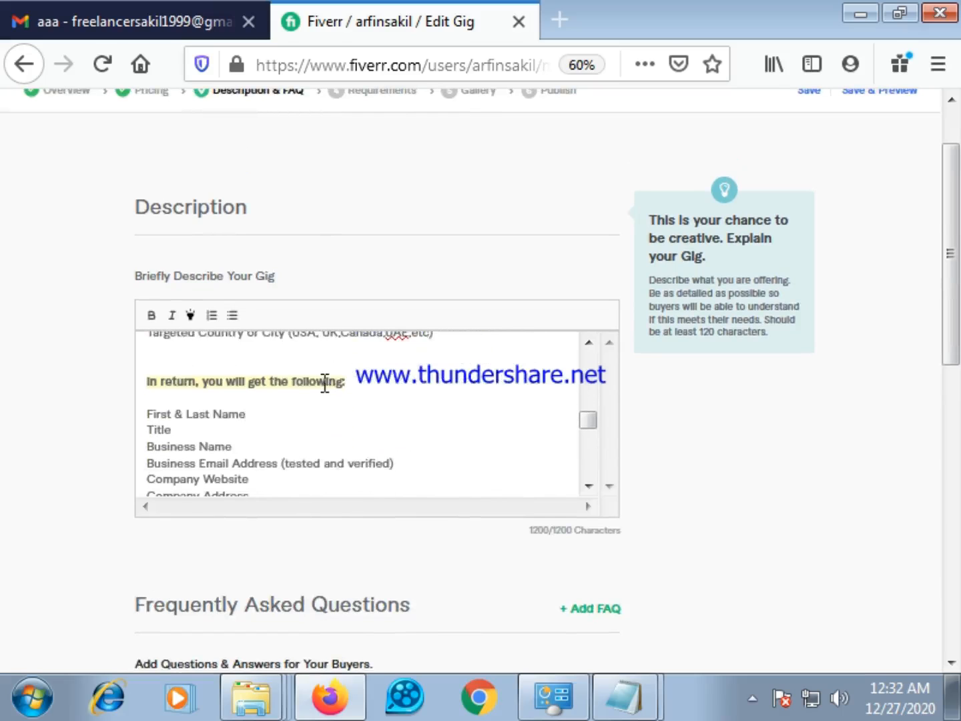
scroll(325, 386, "down", 5)
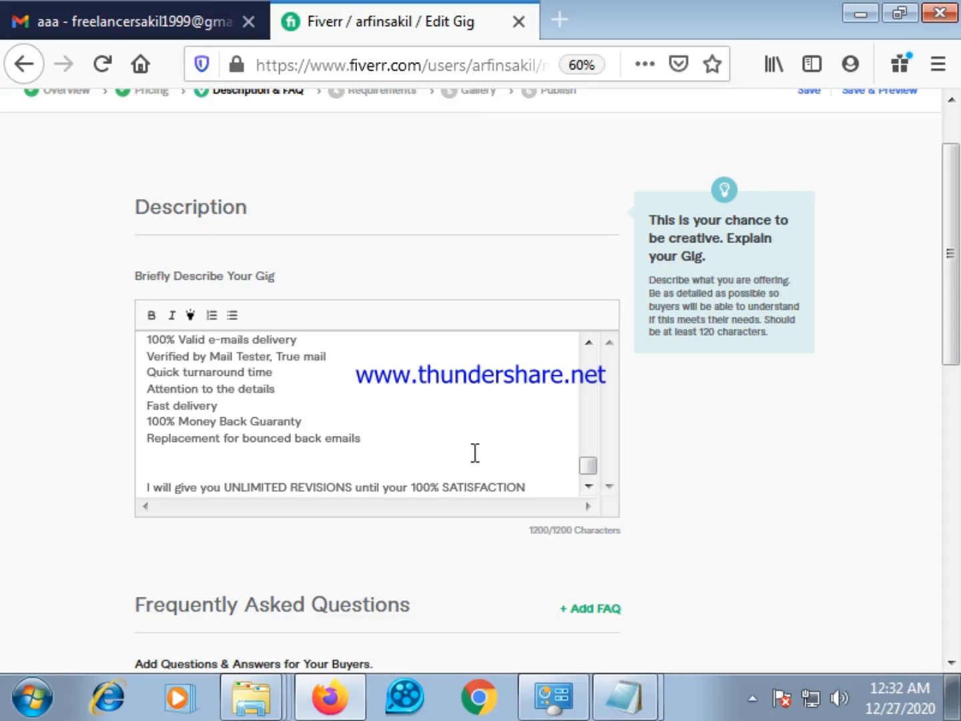
scroll(351, 454, "up", 10)
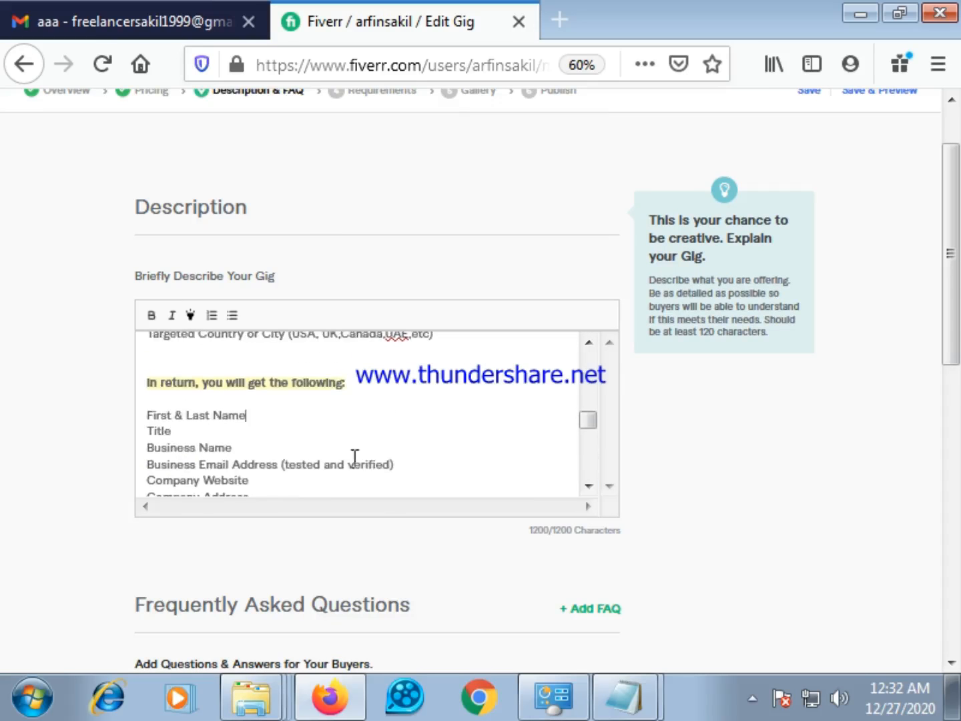
scroll(230, 423, "down", 2)
scroll(227, 415, "up", 2)
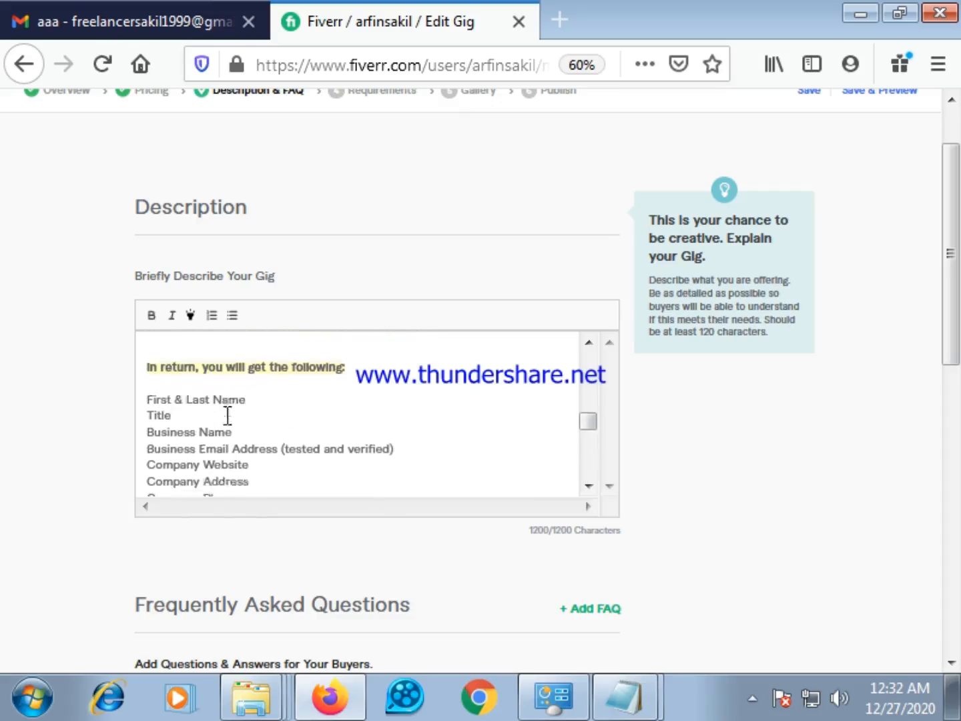
Turn the deliverables from "First & Last Name" to "LinkedIn URL" into a bulleted list in the gig description
scroll(220, 415, "up", 1)
left_click_drag(148, 411, 228, 479)
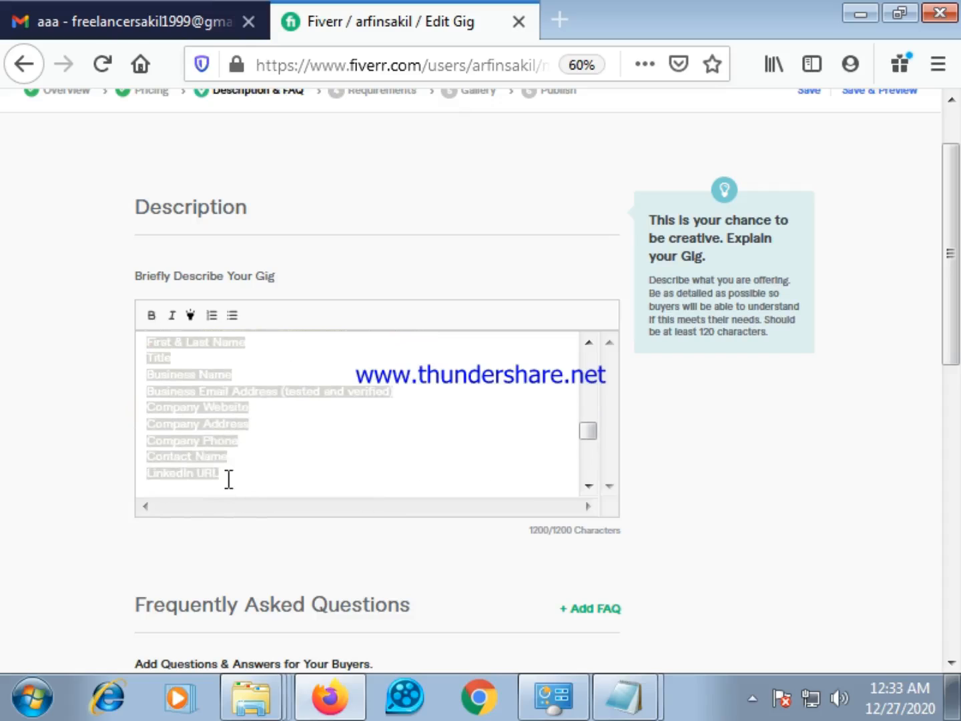
left_click(231, 316)
left_click(319, 436)
scroll(314, 433, "up", 3)
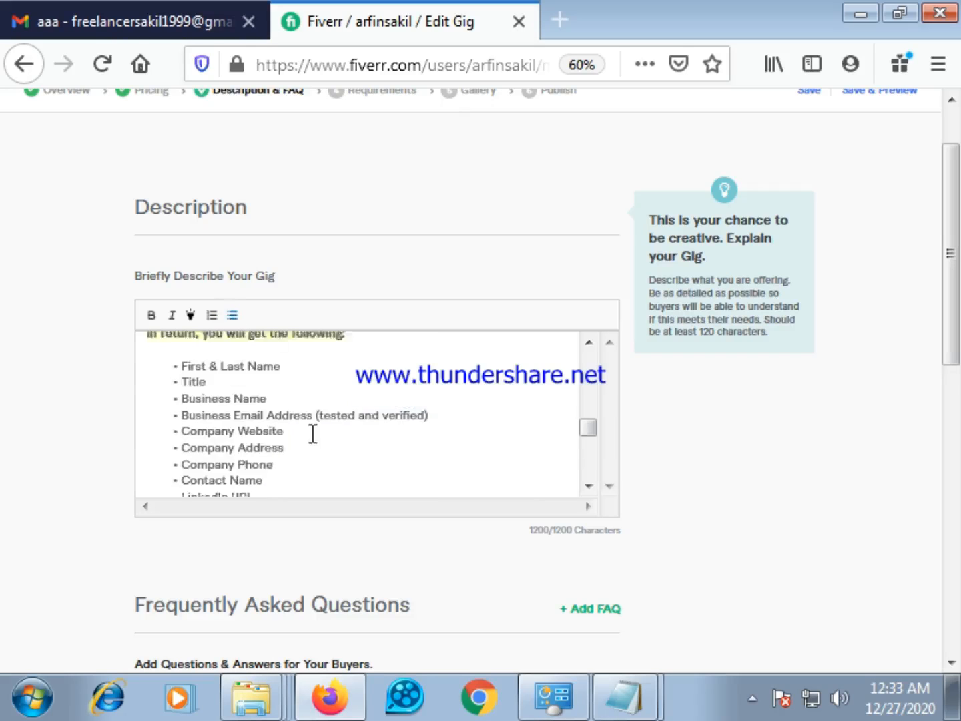
Turn the lines under "Why me?", from "100% Valid e-mails delivery" to "Replacement for bounced back emails", into a bulleted list
scroll(312, 431, "up", 5)
scroll(314, 429, "down", 7)
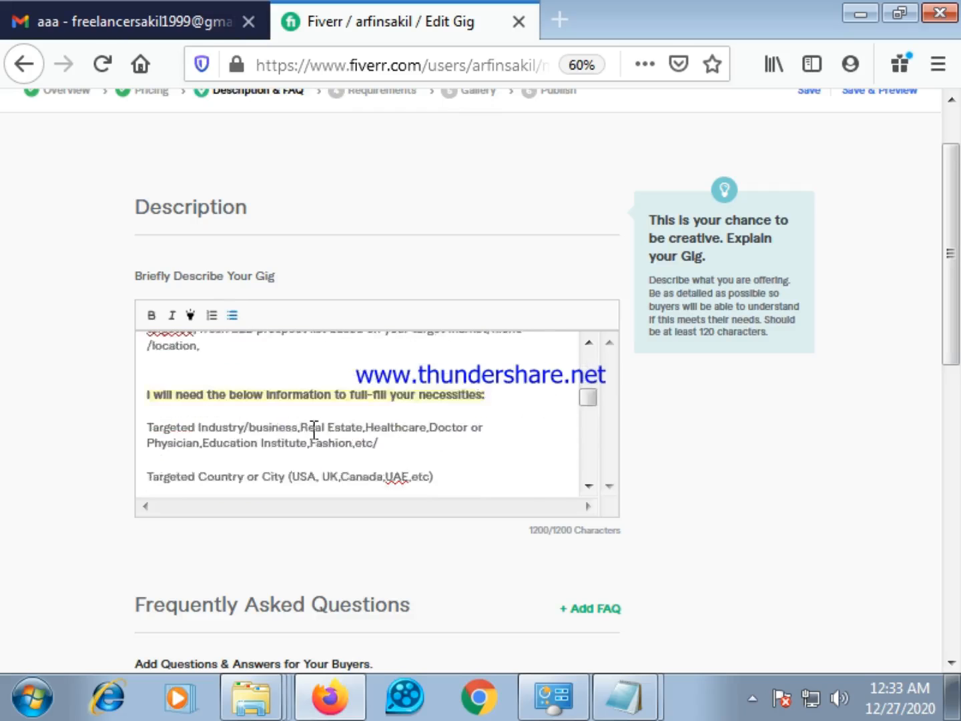
scroll(318, 423, "down", 1)
scroll(320, 424, "up", 4)
scroll(354, 425, "down", 3)
scroll(356, 426, "down", 10)
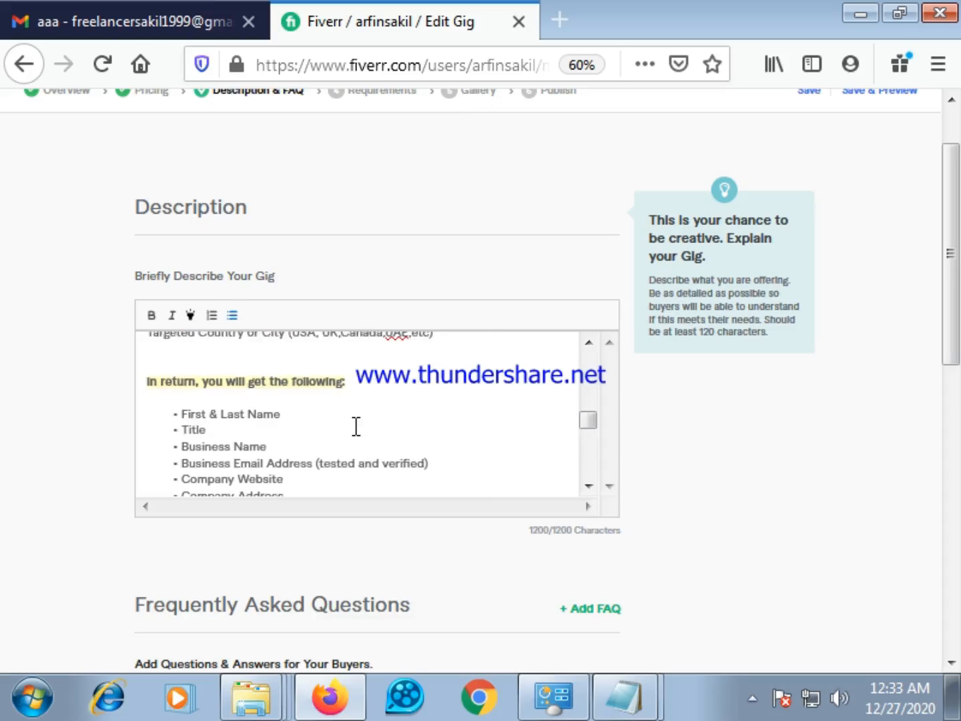
scroll(175, 400, "up", 3)
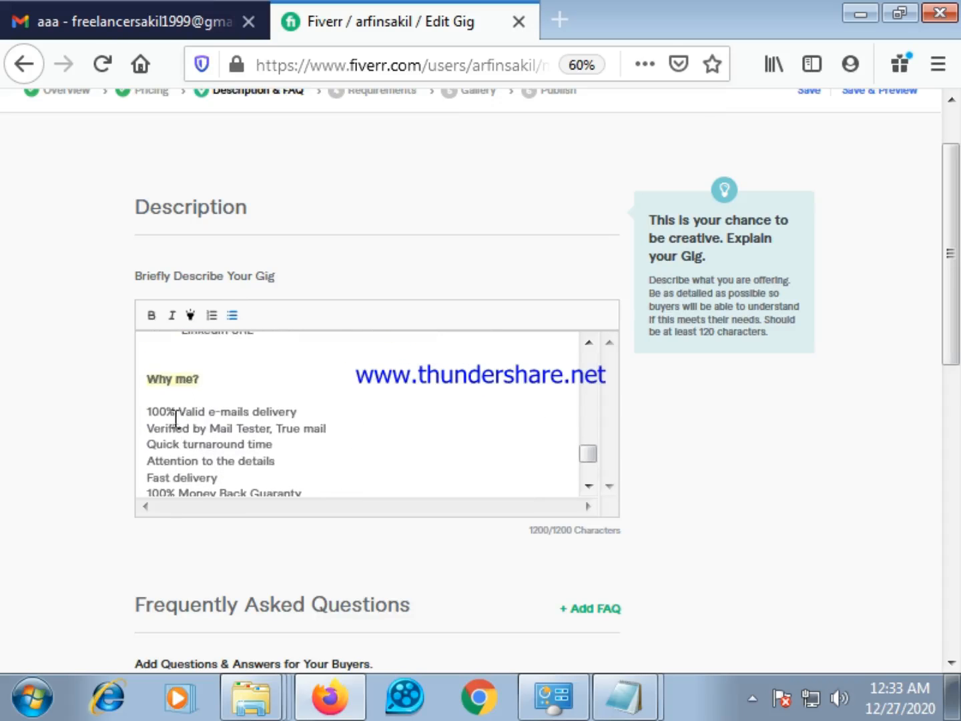
left_click_drag(143, 407, 370, 438)
left_click(233, 316)
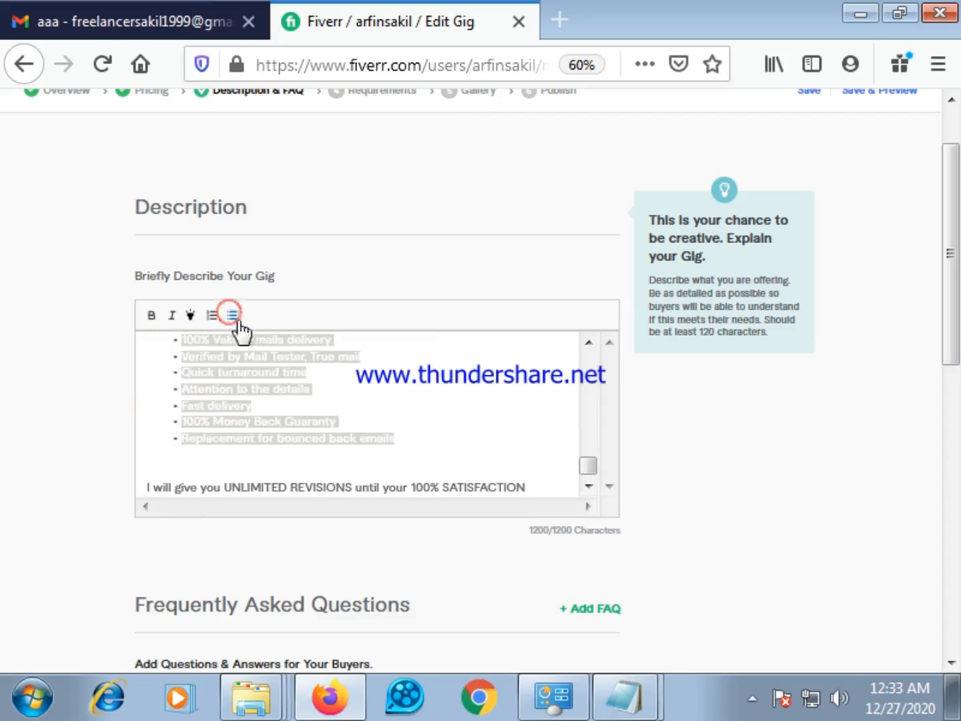
scroll(399, 416, "up", 2)
left_click(335, 412)
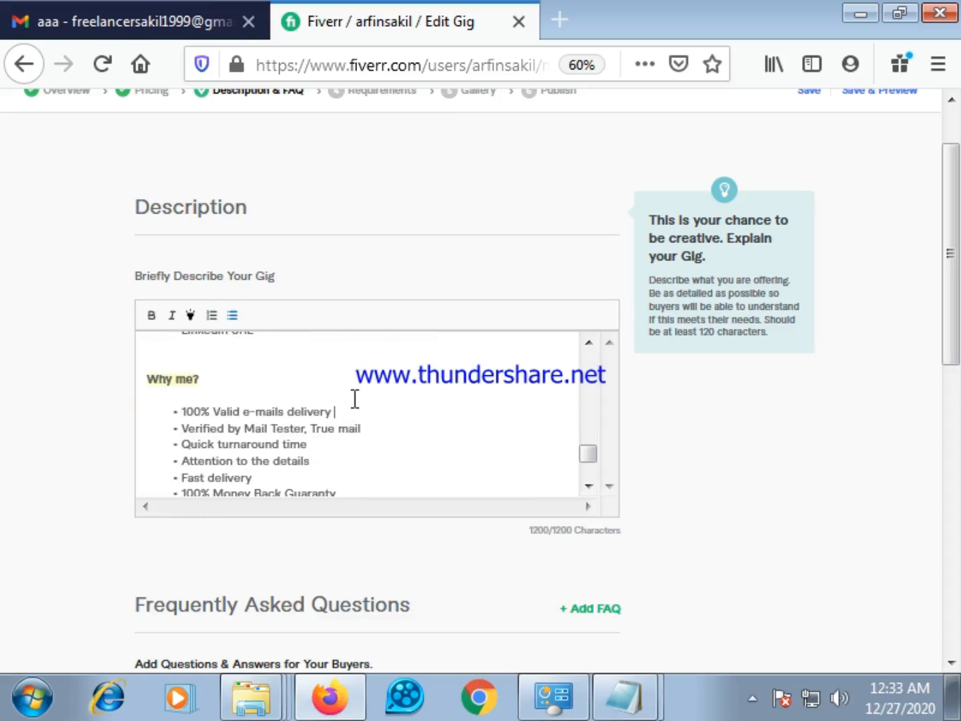
Delete the bullet "Replacement for bounced back emails" from the "Why me?" list in the gig description
scroll(356, 398, "down", 3)
scroll(363, 401, "up", 2)
scroll(369, 407, "up", 6)
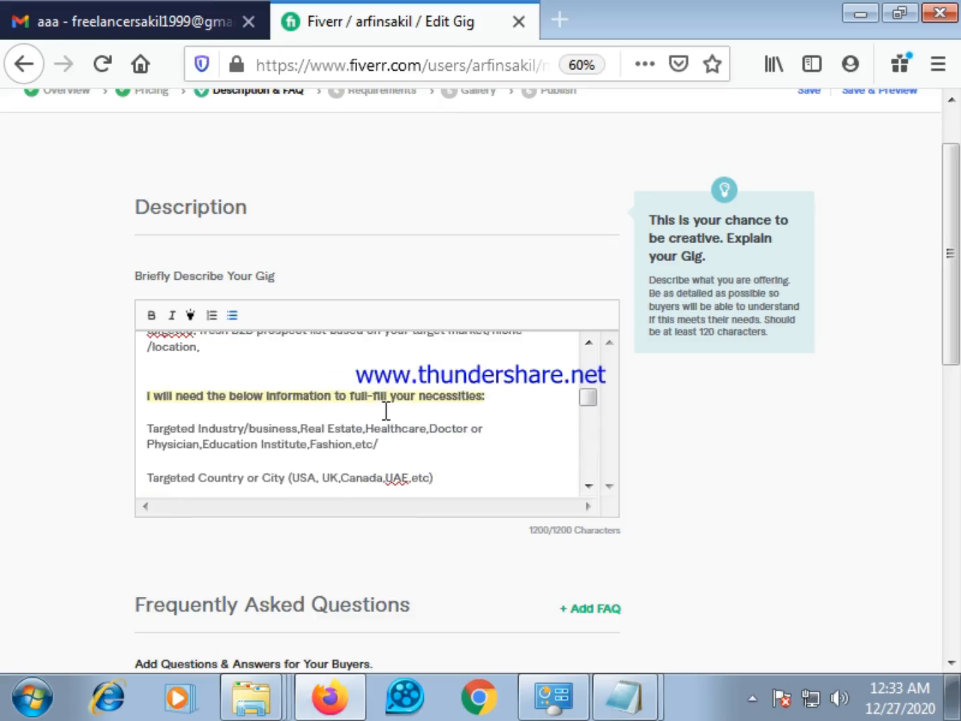
scroll(386, 410, "down", 2)
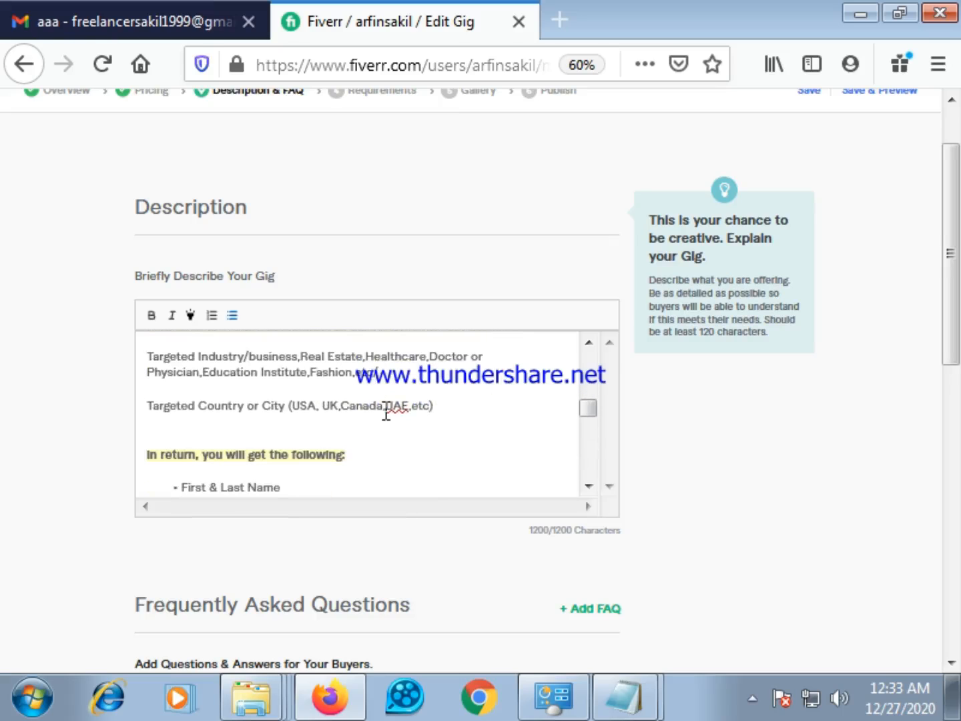
scroll(288, 415, "up", 2)
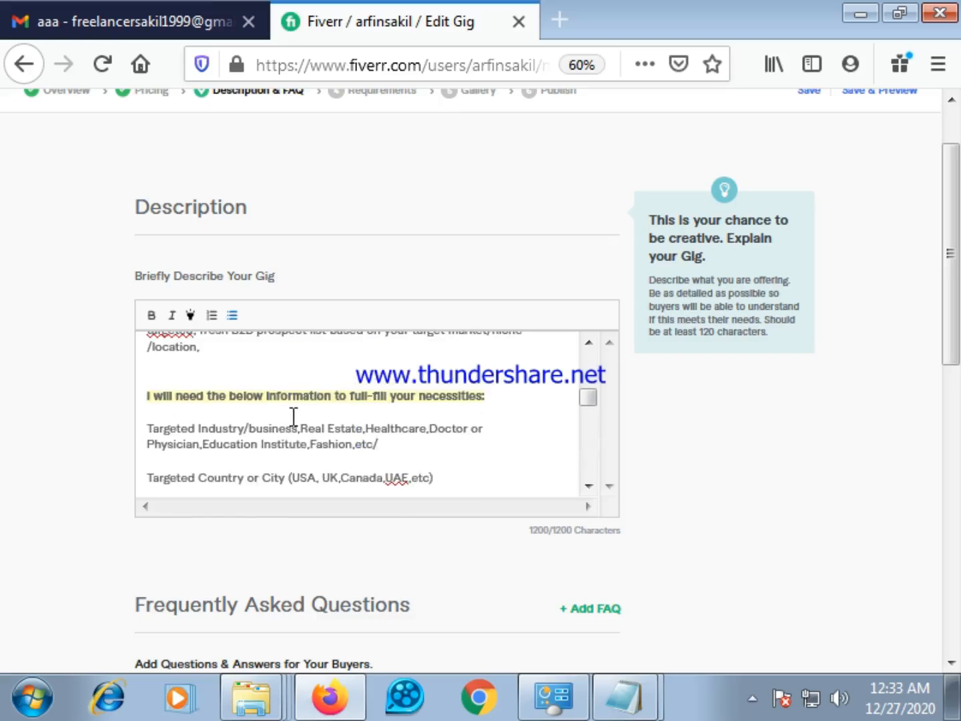
scroll(293, 415, "down", 10)
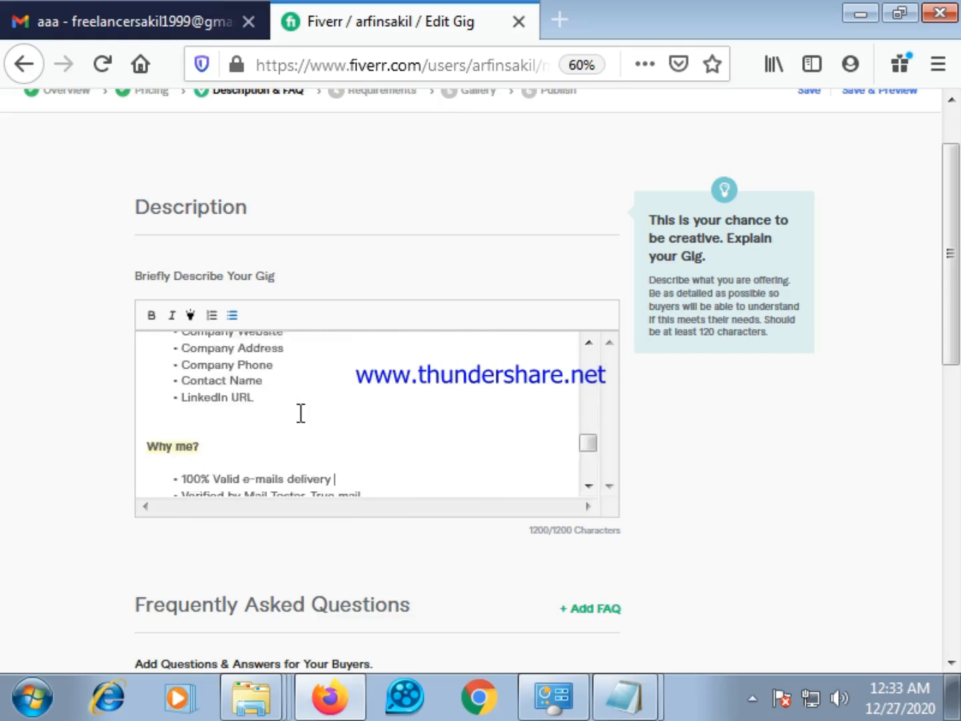
scroll(309, 414, "down", 2)
left_click(415, 438)
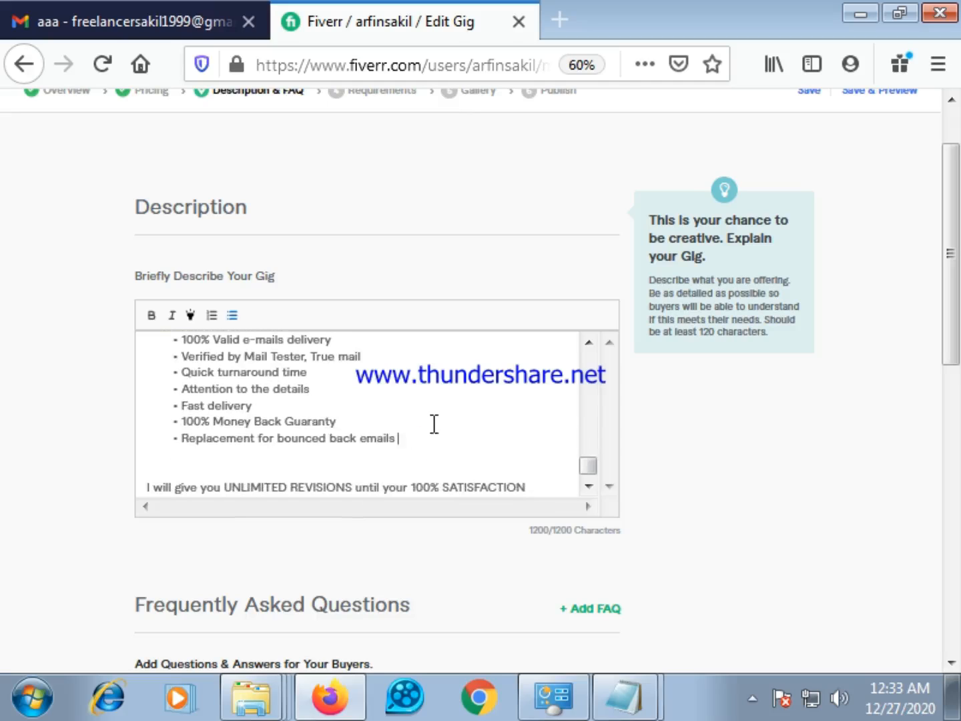
key("BackSpace")
key("BackSpace")
key("BackSpace")
key("BackSpace")
key("BackSpace")
key("BackSpace")
key("BackSpace")
key("BackSpace")
key("BackSpace")
key("BackSpace")
key("BackSpace")
key("BackSpace")
key("BackSpace")
key("BackSpace")
key("BackSpace")
key("BackSpace")
key("BackSpace")
key("BackSpace")
key("BackSpace")
key("BackSpace")
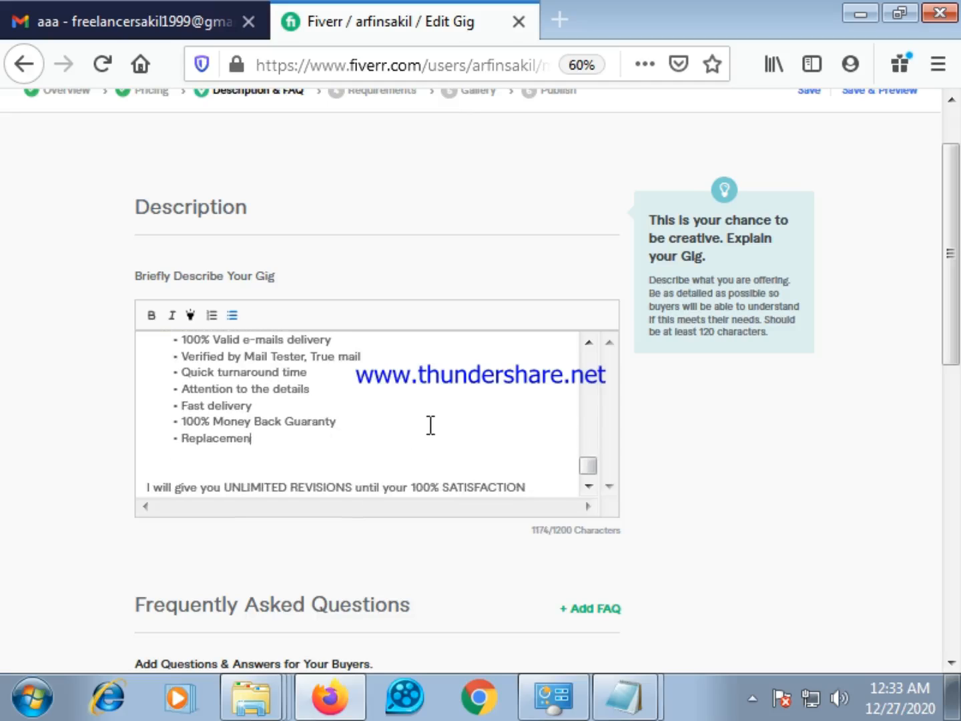
key("BackSpace")
key("BackSpace")
key("BackSpace")
key("BackSpace")
key("BackSpace")
key("BackSpace")
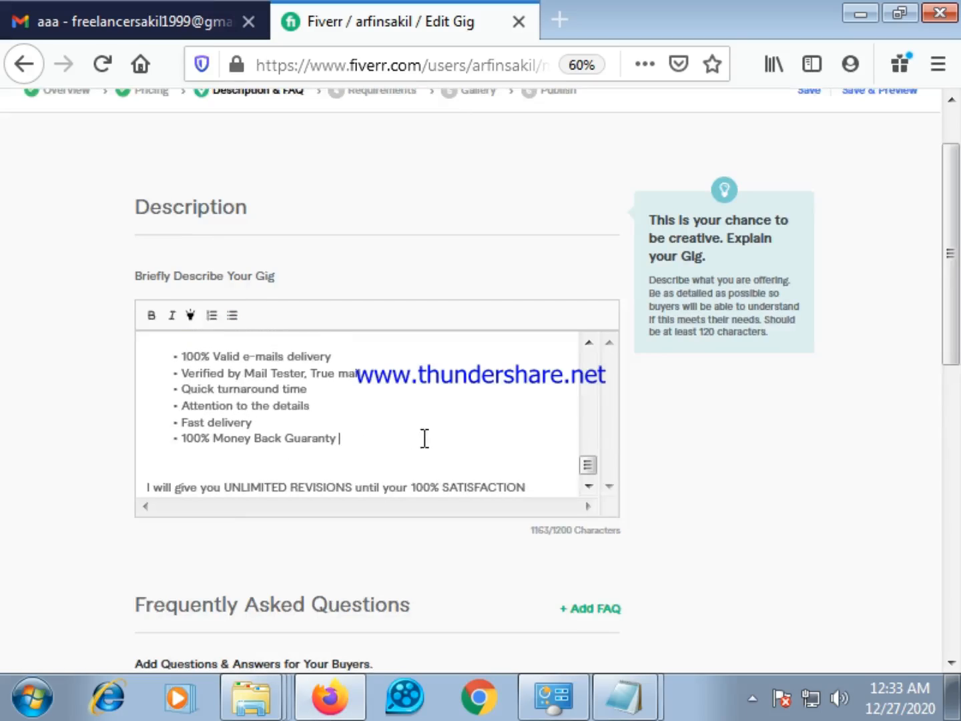
Insert two line breaks after the closing line about unlimited revisions in the gig description
scroll(430, 434, "down", 3)
triple_click(538, 322)
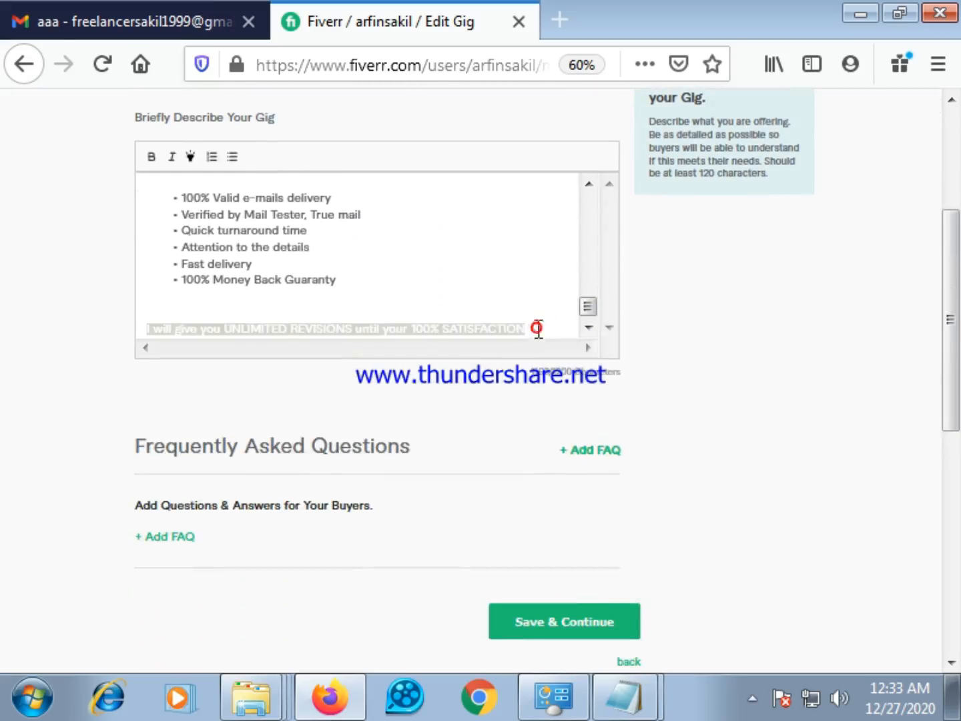
left_click(538, 323)
key("Return")
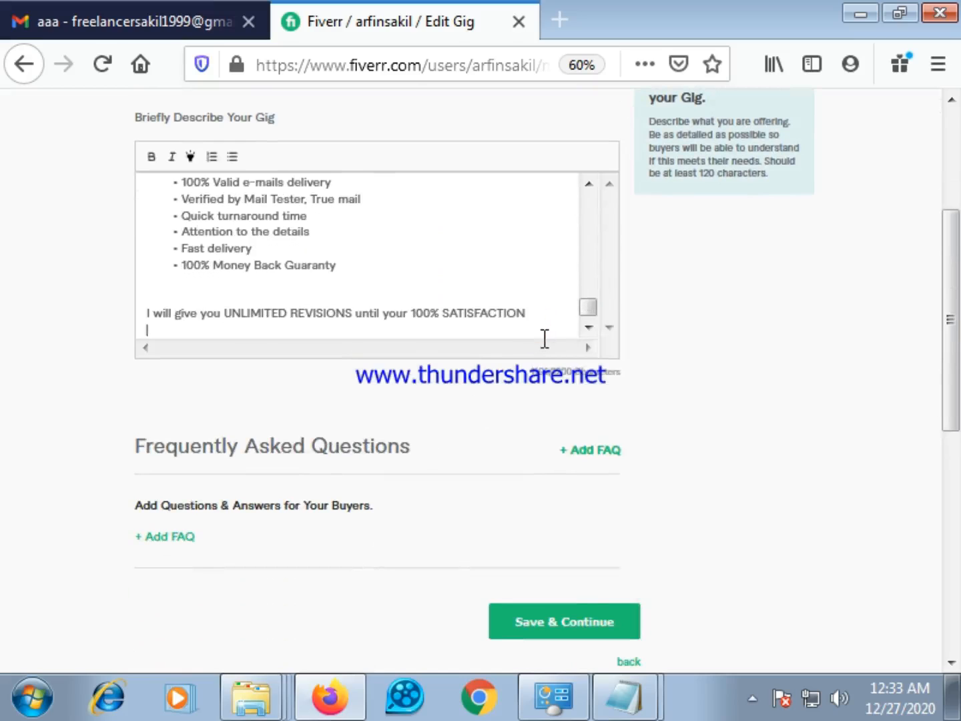
key("Return")
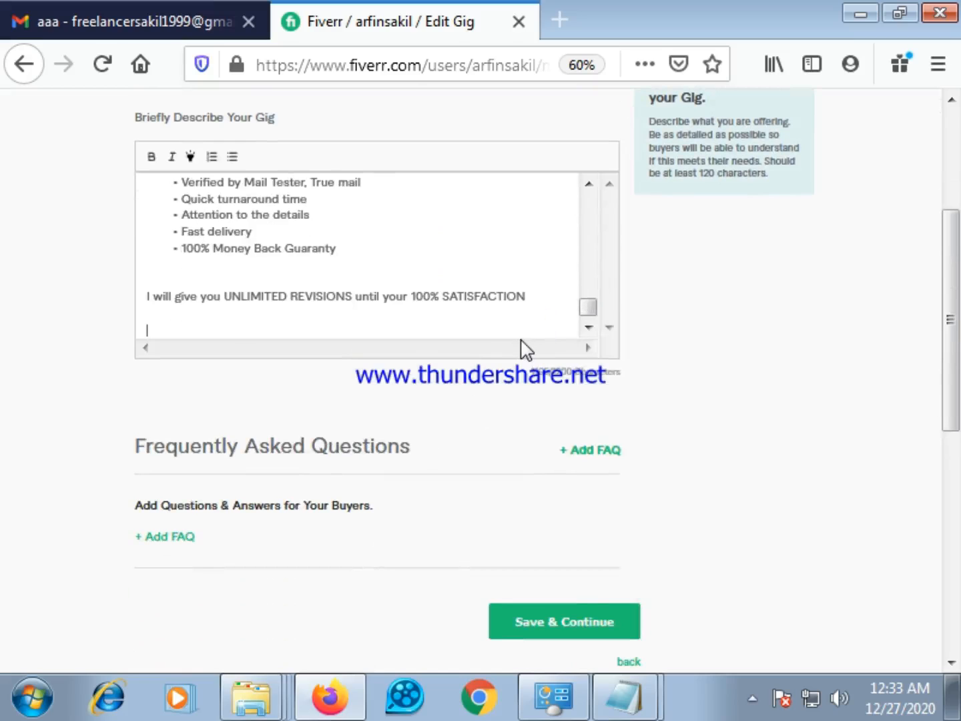
Copy the line "Important Note: Please contact me first before placing an order." from the Gmail message and paste it at the description's end in Fiverr
left_click(157, 22)
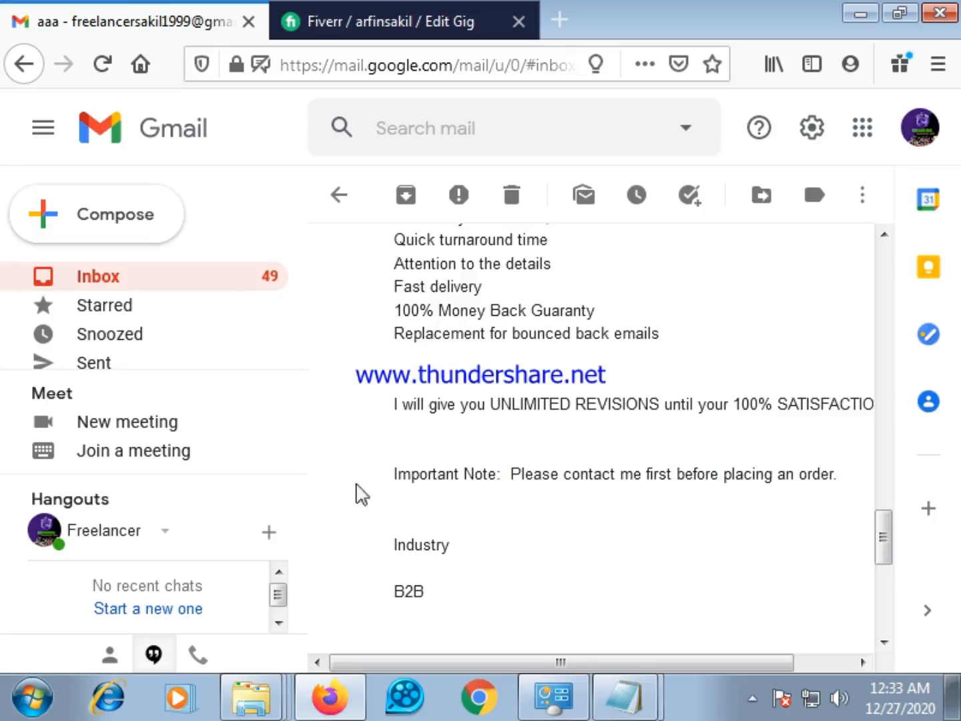
scroll(381, 441, "down", 2)
mouse_move(387, 345)
left_mouse_down()
mouse_move(837, 338)
mouse_move(550, 337)
mouse_move(350, 359)
mouse_move(402, 337)
left_mouse_up()
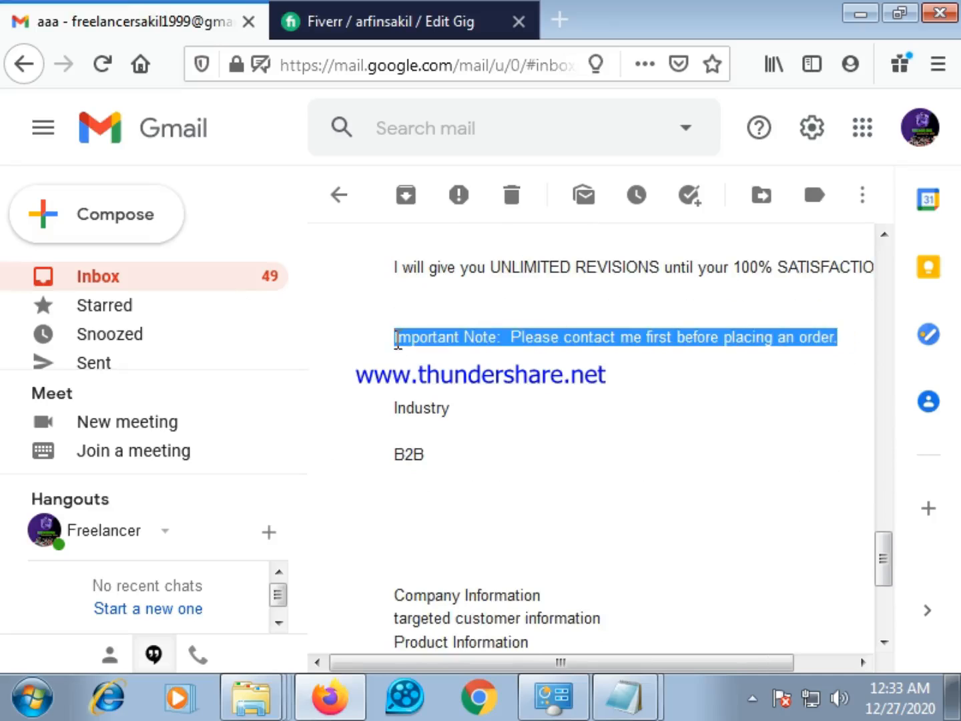
right_click(397, 340)
left_click(470, 360)
left_click(314, 10)
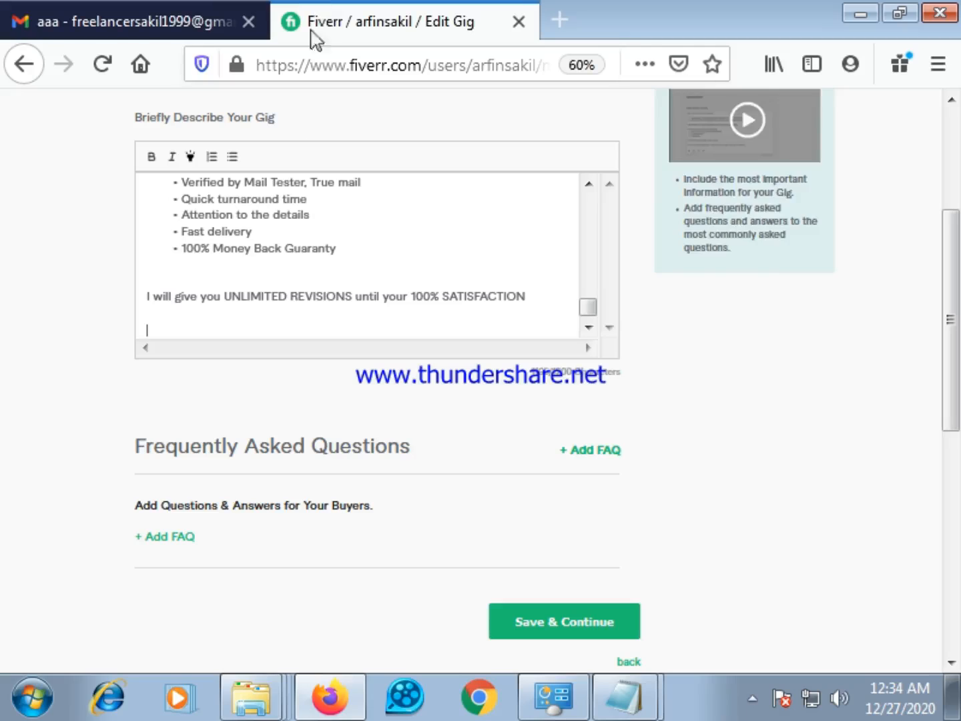
right_click(163, 327)
left_click(226, 430)
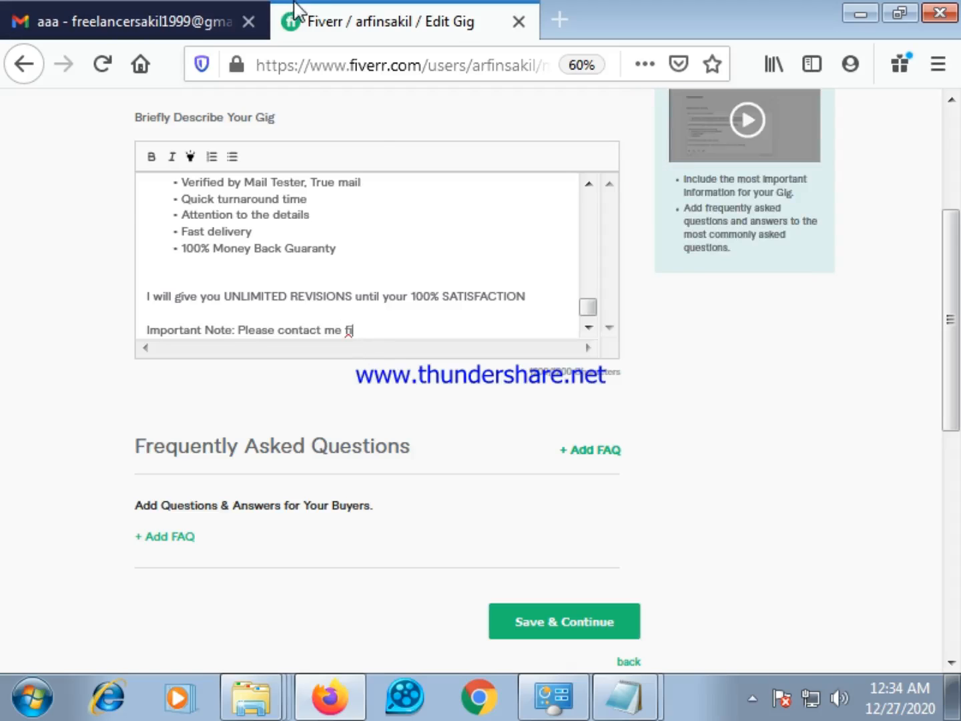
Compare the pasted note with the Gmail message, return to the Fiverr editor and examine the description for text that could be shortened
left_click(159, 10)
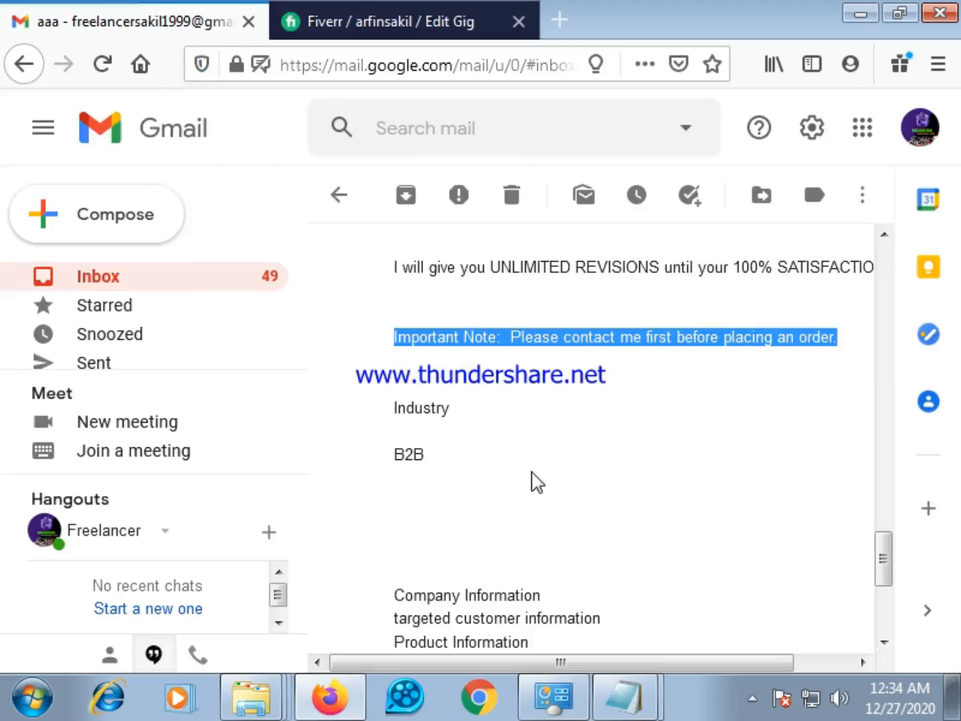
left_click(347, 9)
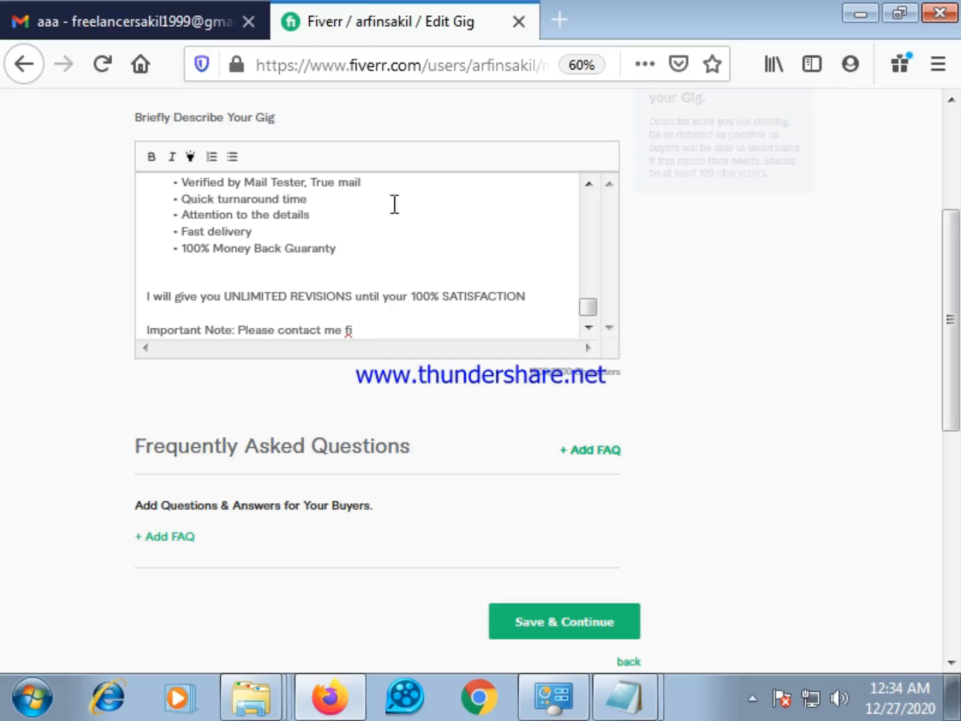
scroll(386, 323, "up", 3)
scroll(389, 321, "down", 3)
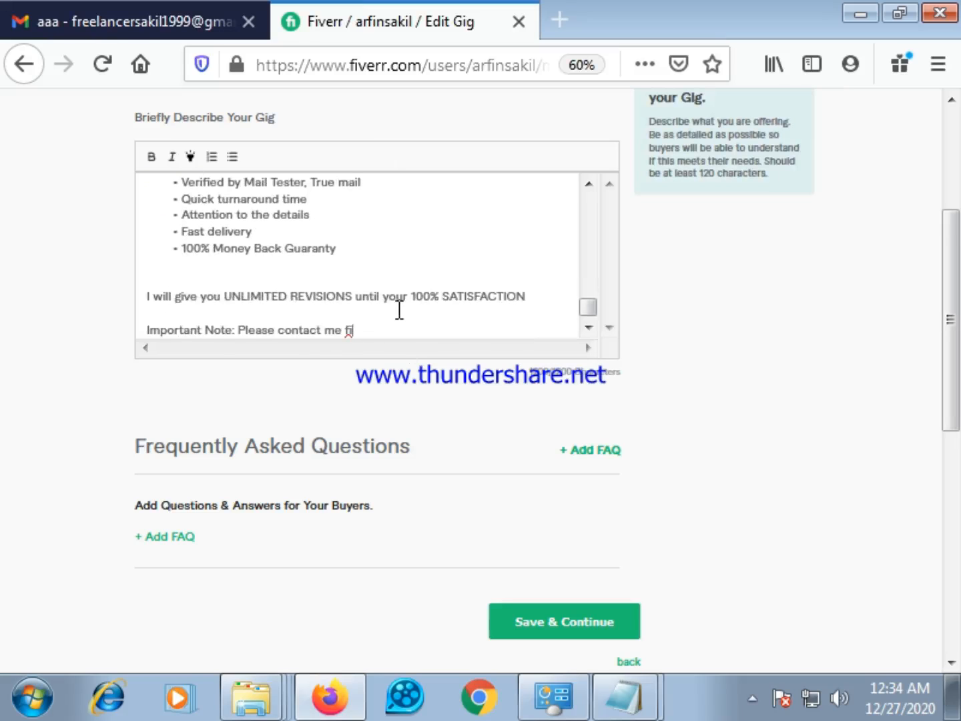
scroll(393, 270, "up", 8)
scroll(405, 277, "up", 2)
scroll(406, 278, "down", 4)
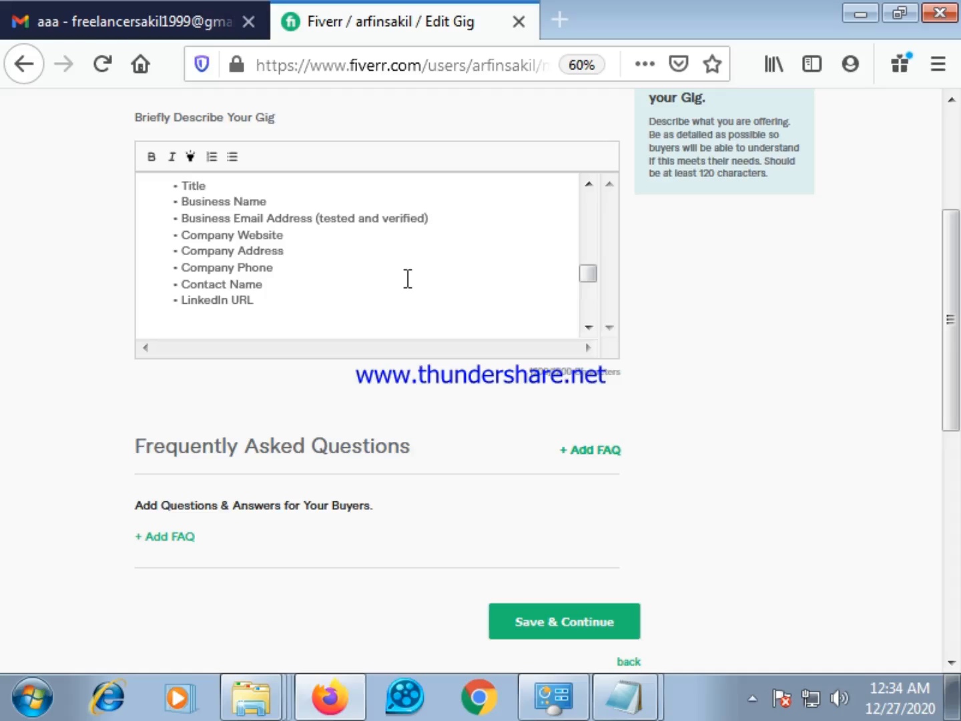
scroll(407, 278, "down", 3)
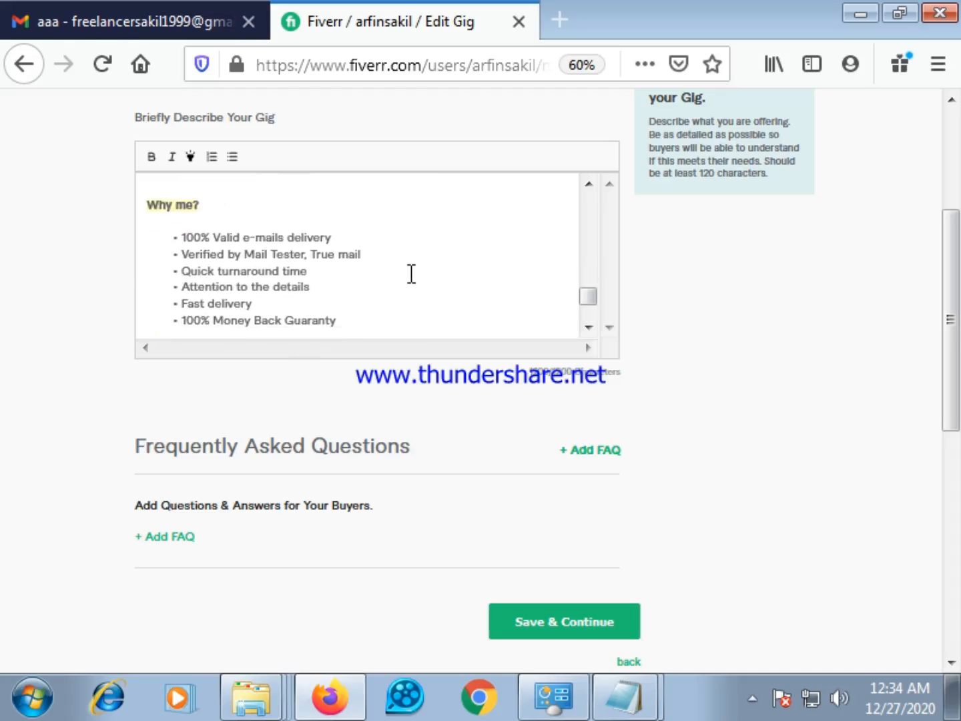
Remove the extra blank line above the unlimited revisions line in the description and make that line bold and highlighted
scroll(411, 273, "down", 2)
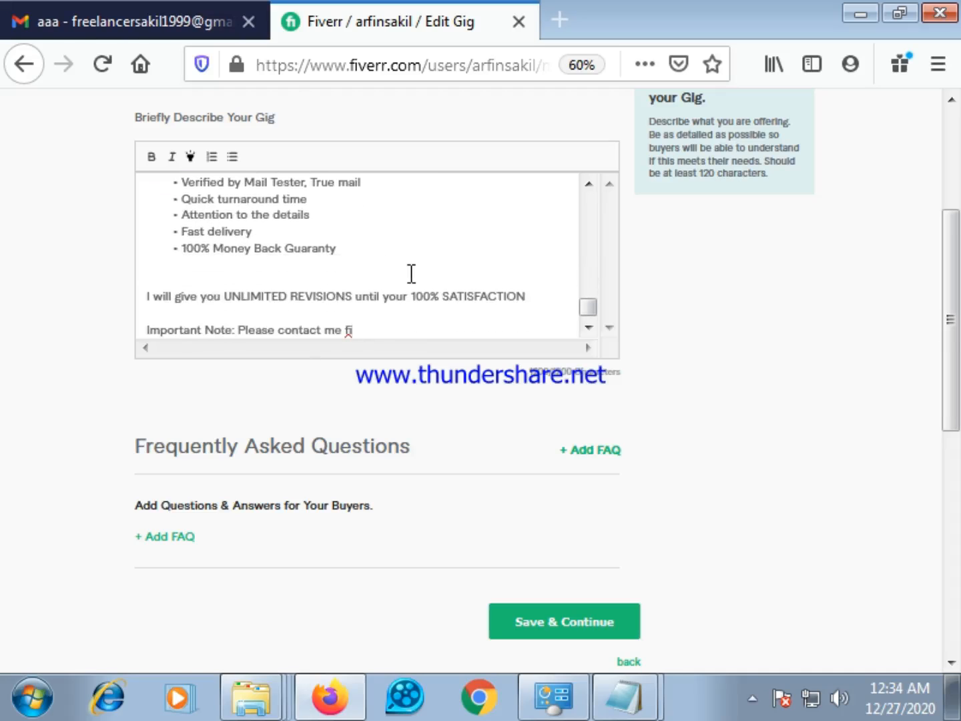
left_click(226, 279)
key("BackSpace")
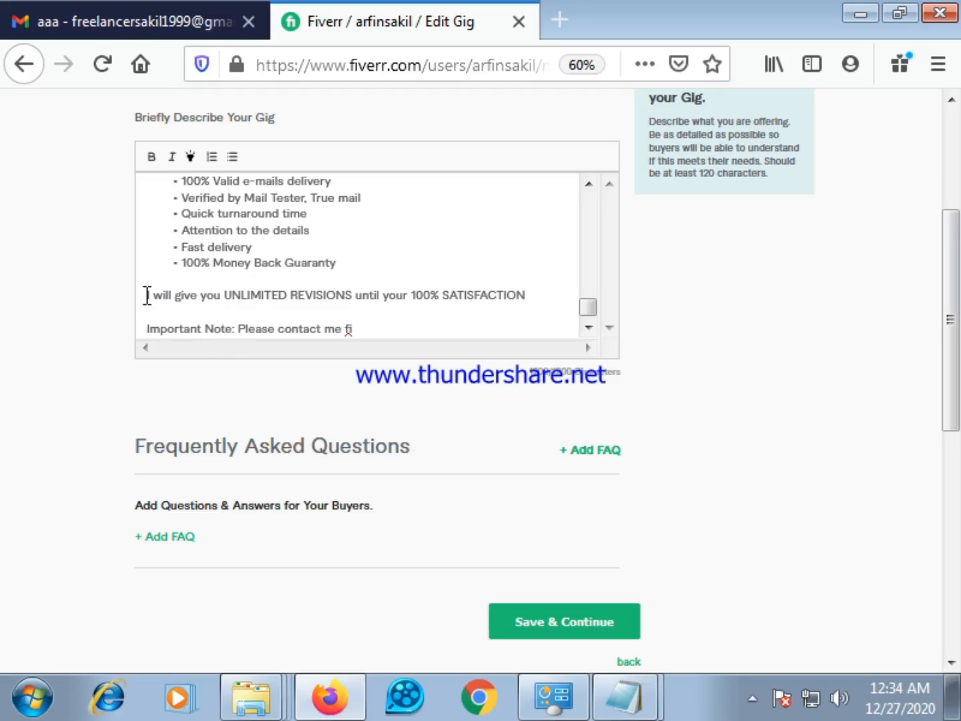
left_click_drag(148, 294, 528, 296)
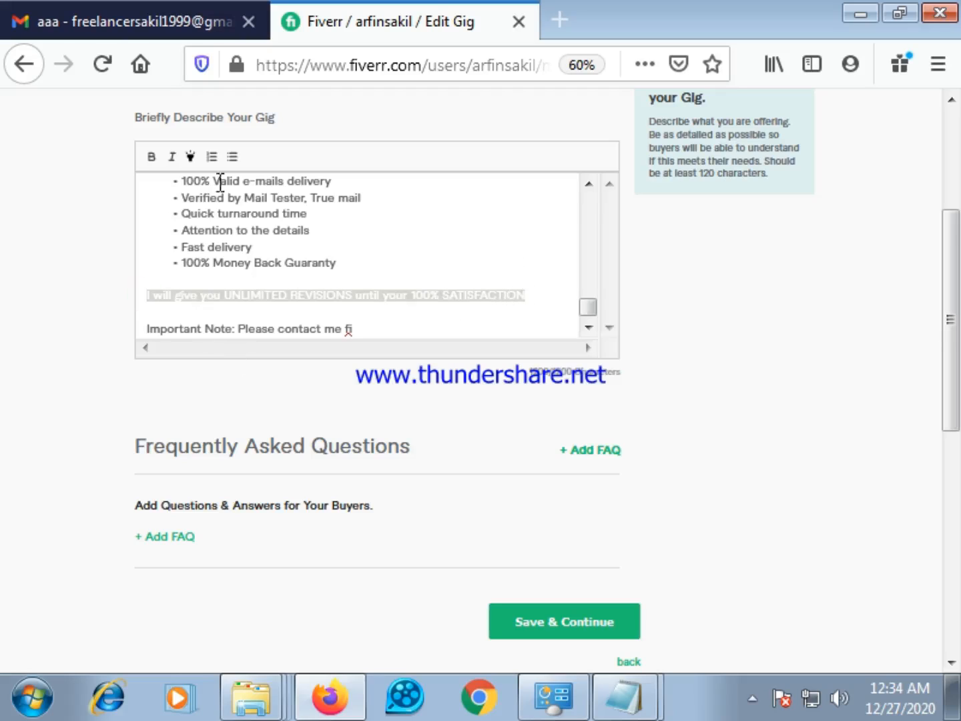
left_click(151, 156)
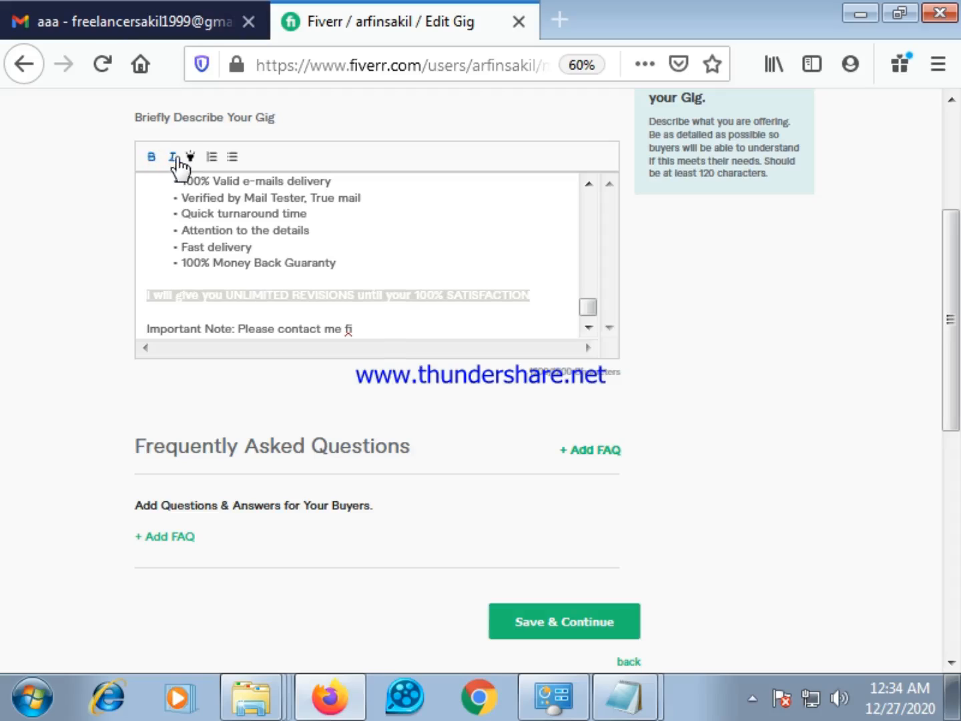
left_click(502, 268)
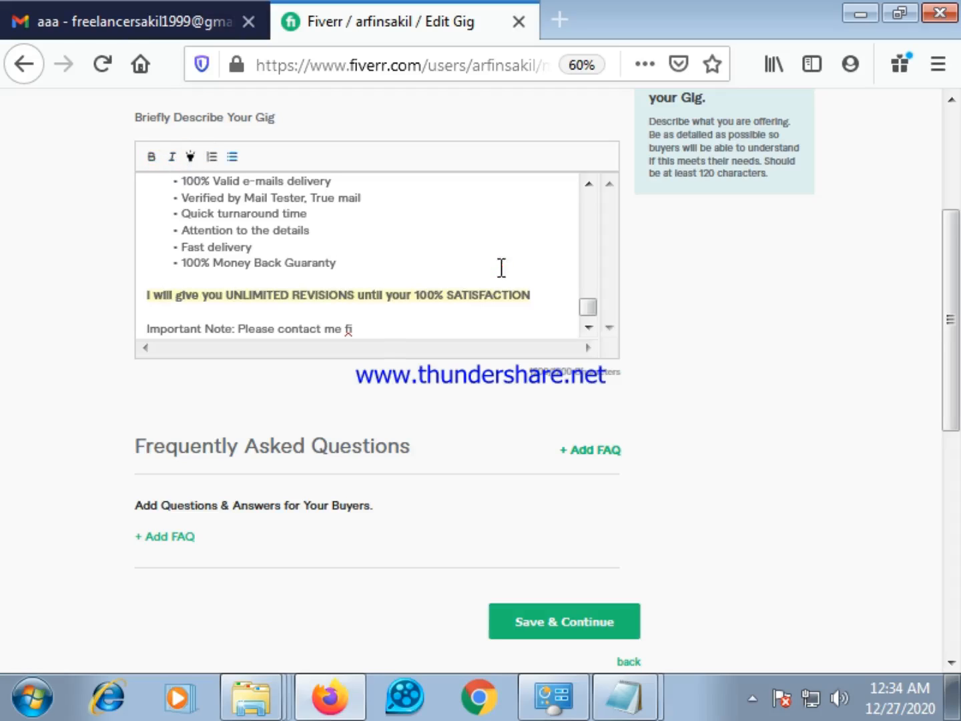
Delete the cut-off "Important Note" line at the end of the gig description
left_click(366, 327)
key("BackSpace")
key("BackSpace")
key("BackSpace")
key("BackSpace")
key("BackSpace")
key("BackSpace")
key("BackSpace")
key("BackSpace")
key("BackSpace")
key("BackSpace")
key("BackSpace")
key("BackSpace")
key("BackSpace")
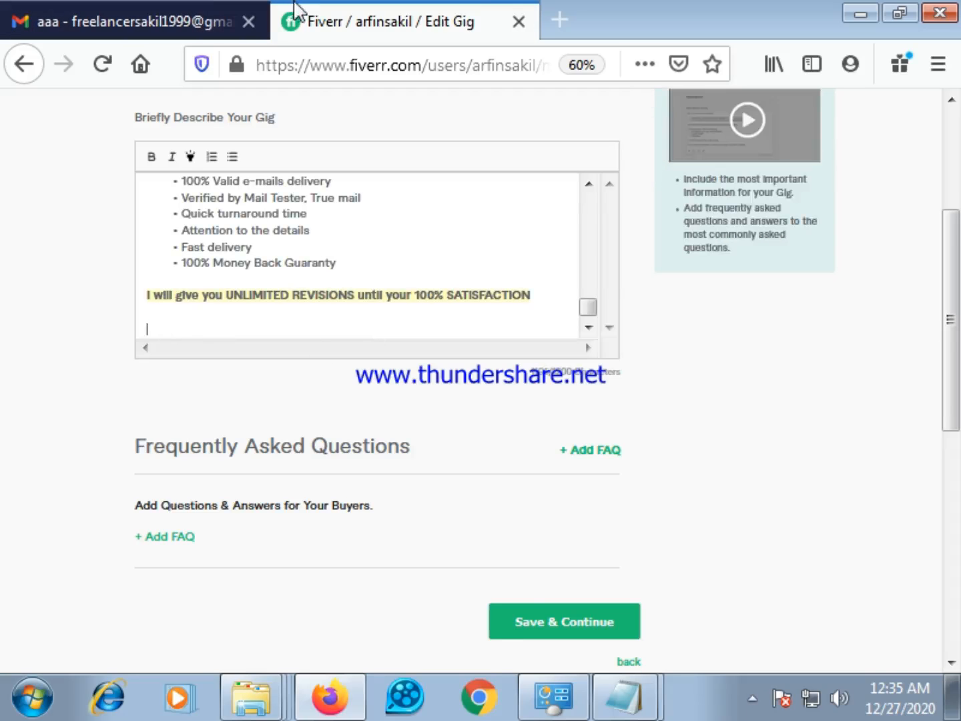
Copy the "Industry" and "B2B" lines from the Gmail message and paste them at the end of the Fiverr description, without trailing blank space
left_click(197, 14)
mouse_move(384, 399)
left_mouse_down()
mouse_move(440, 453)
mouse_move(381, 451)
mouse_move(409, 450)
mouse_move(398, 413)
left_mouse_up()
left_click(441, 457)
right_click(398, 419)
left_click(437, 437)
left_click(340, 20)
left_click(163, 322)
right_click(164, 324)
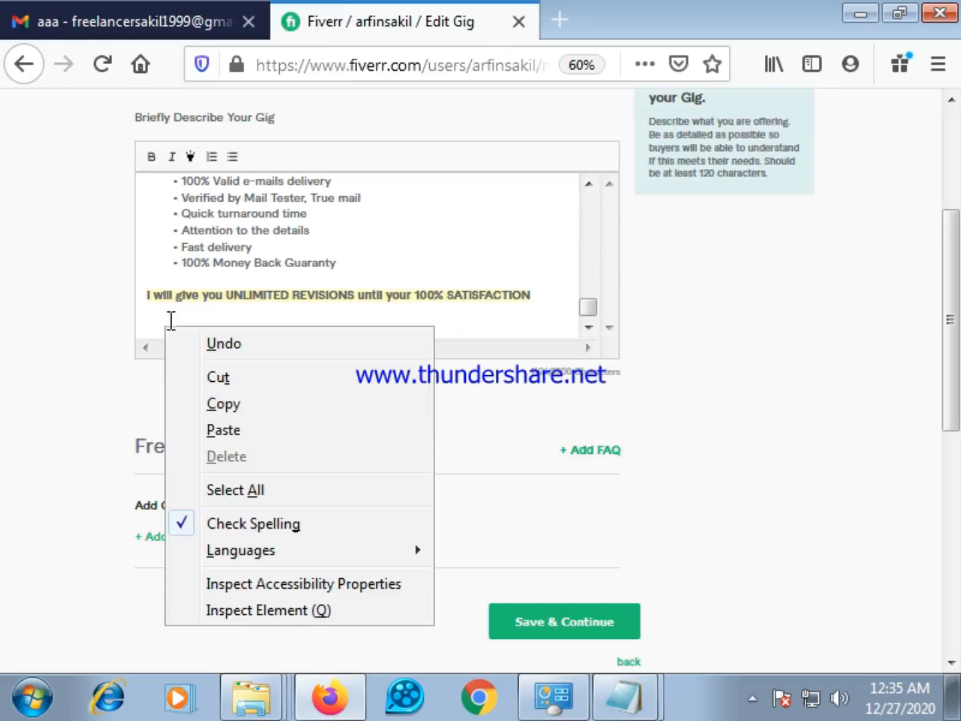
left_click(225, 429)
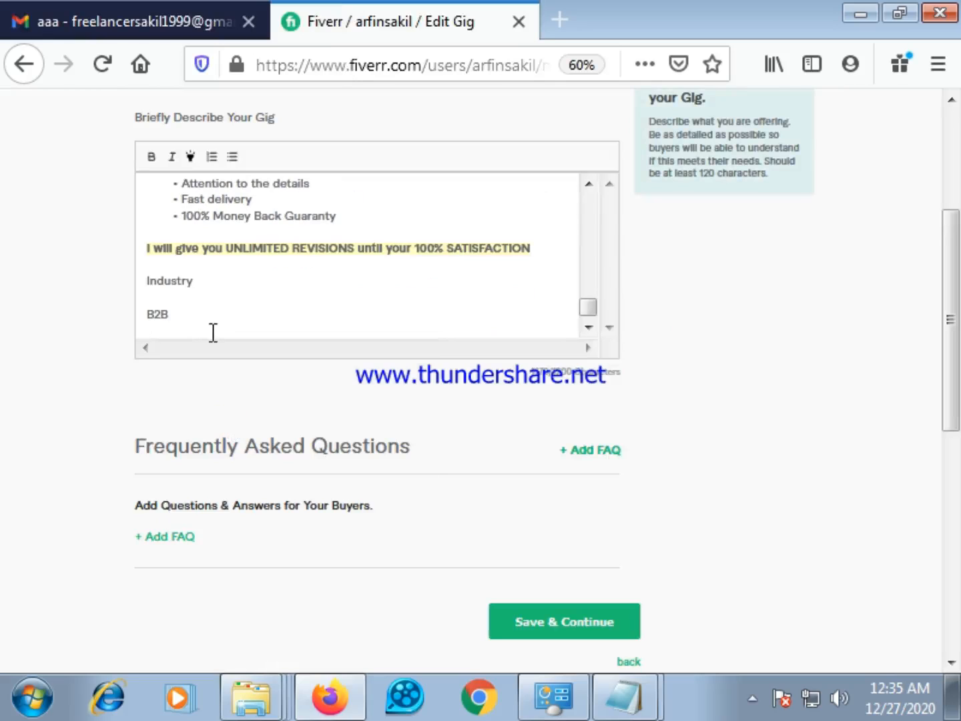
key("BackSpace")
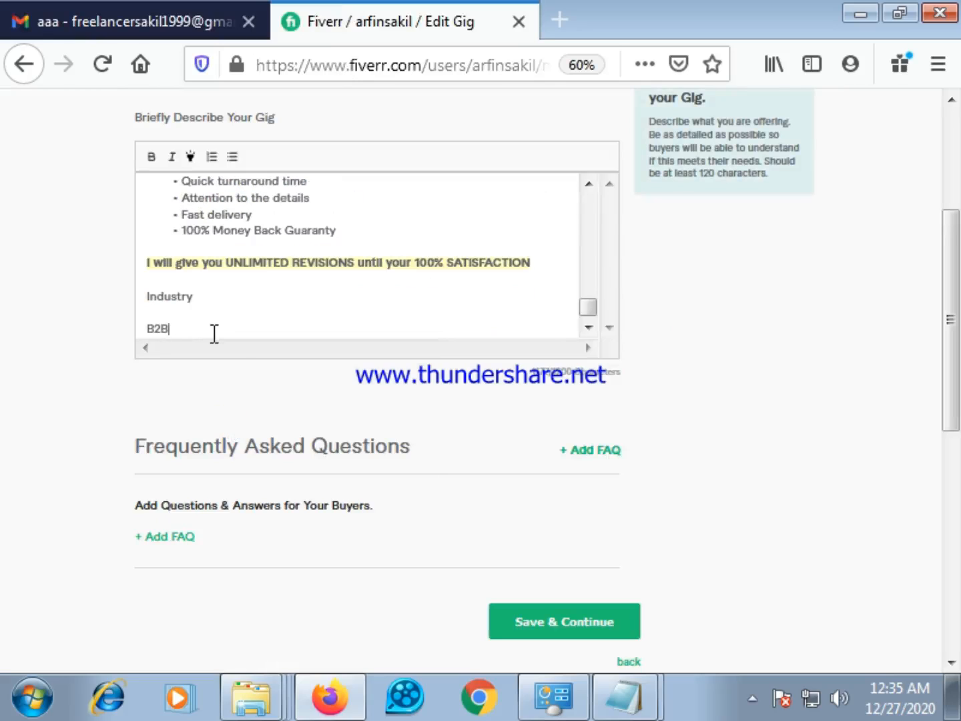
Review the whole gig description, save it and continue to the gig's Requirements stage
scroll(270, 326, "up", 5)
scroll(307, 292, "up", 5)
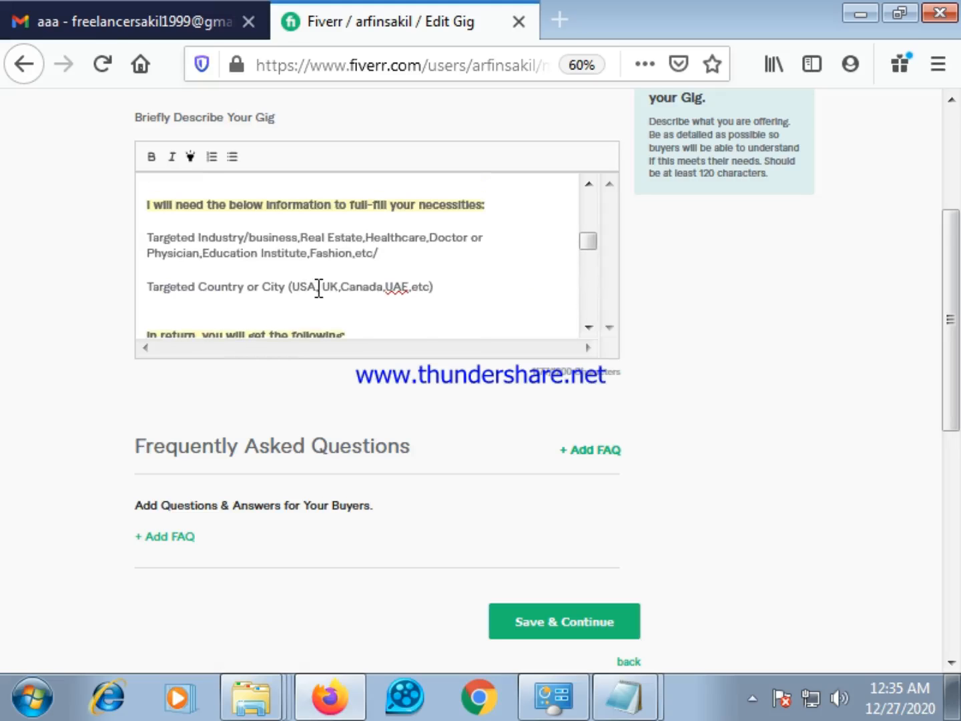
scroll(321, 286, "up", 10)
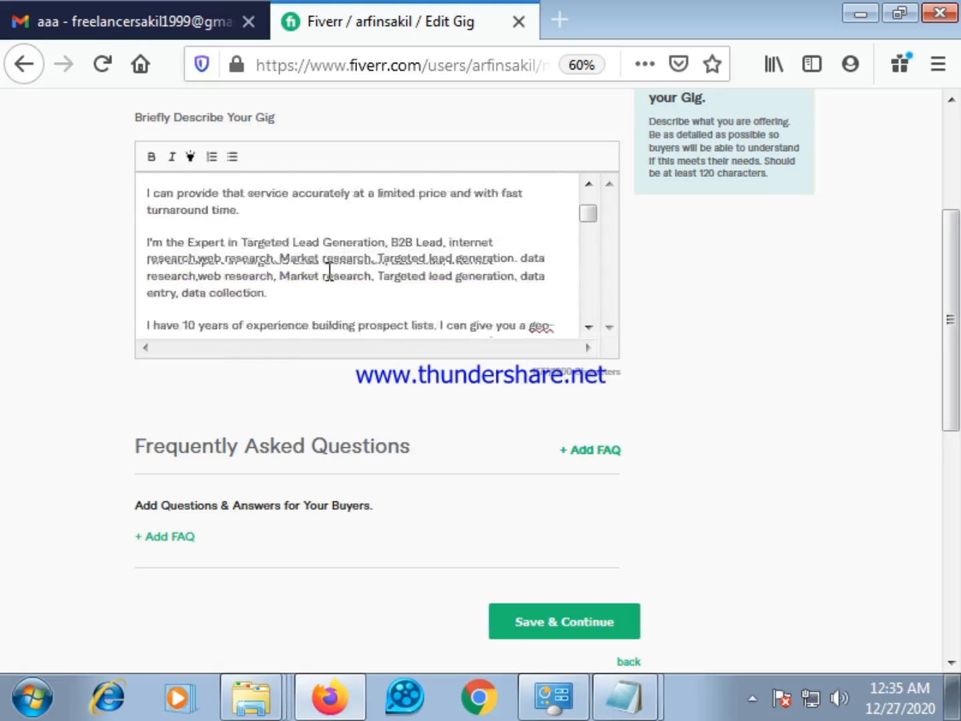
scroll(343, 293, "up", 2)
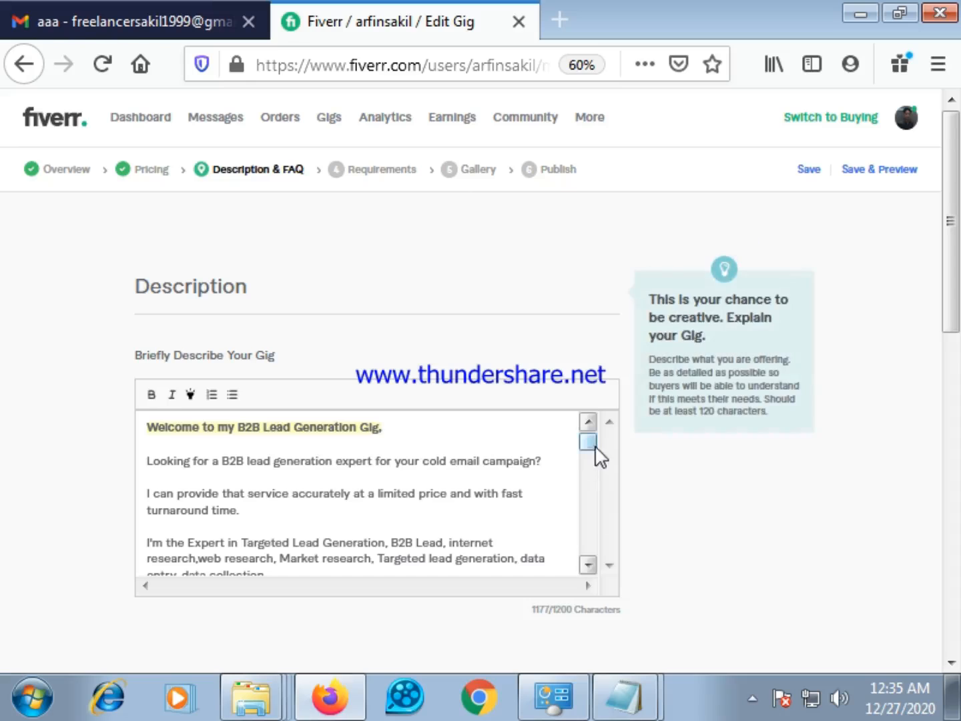
left_click(590, 443)
left_click_drag(590, 445, 595, 479)
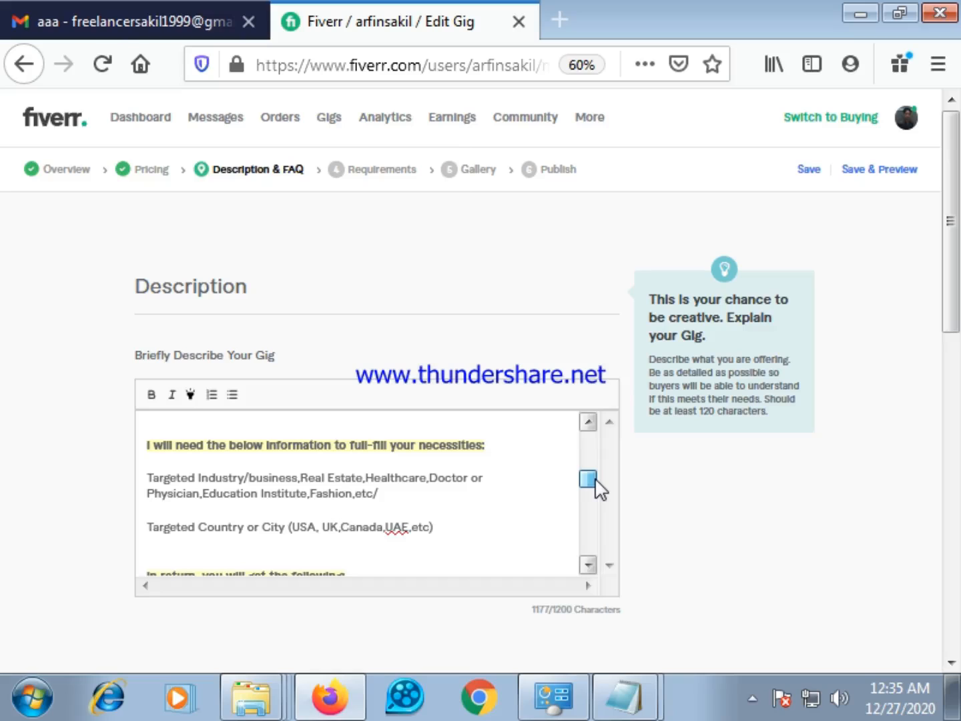
left_click_drag(595, 479, 592, 550)
scroll(497, 550, "down", 6)
left_click(531, 472)
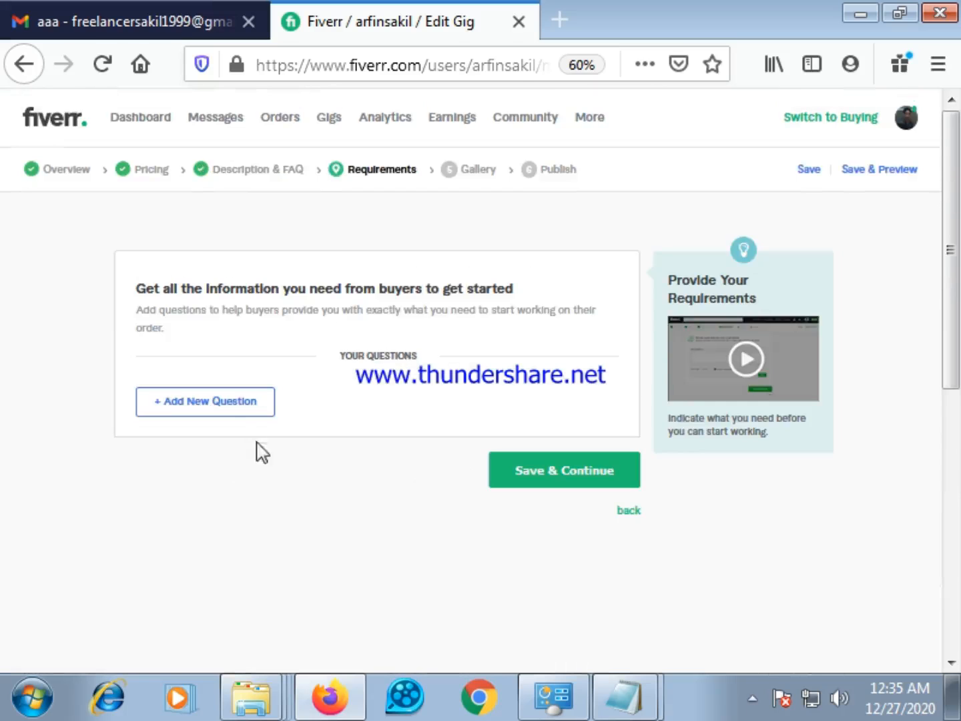
Open a new buyer question in the gig's requirements, ready for its text
left_click(218, 411)
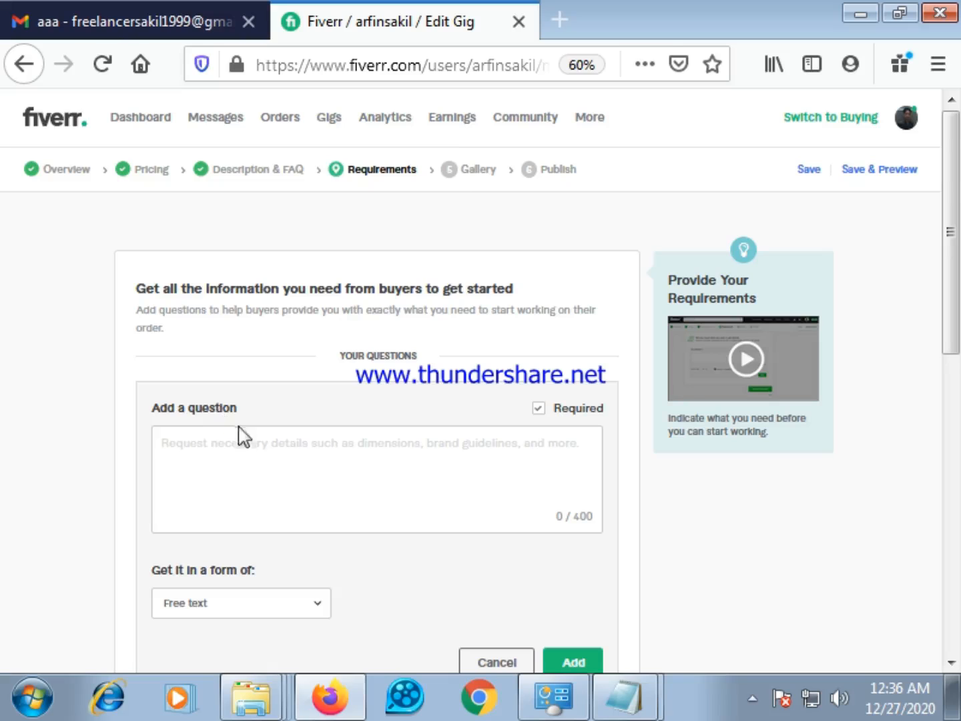
scroll(262, 501, "down", 2)
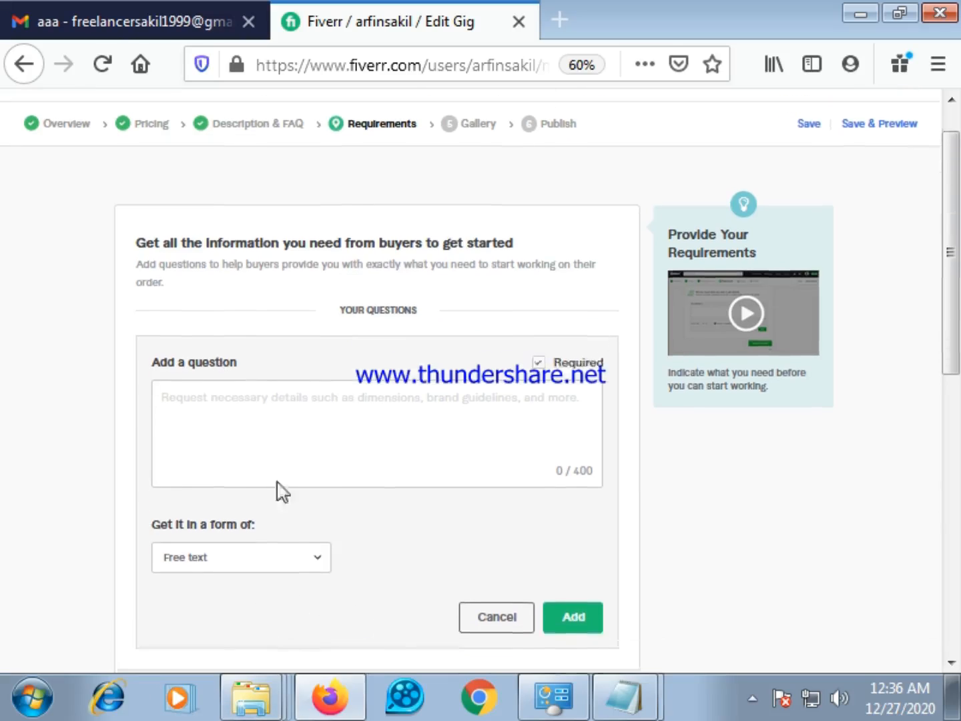
left_click(243, 376)
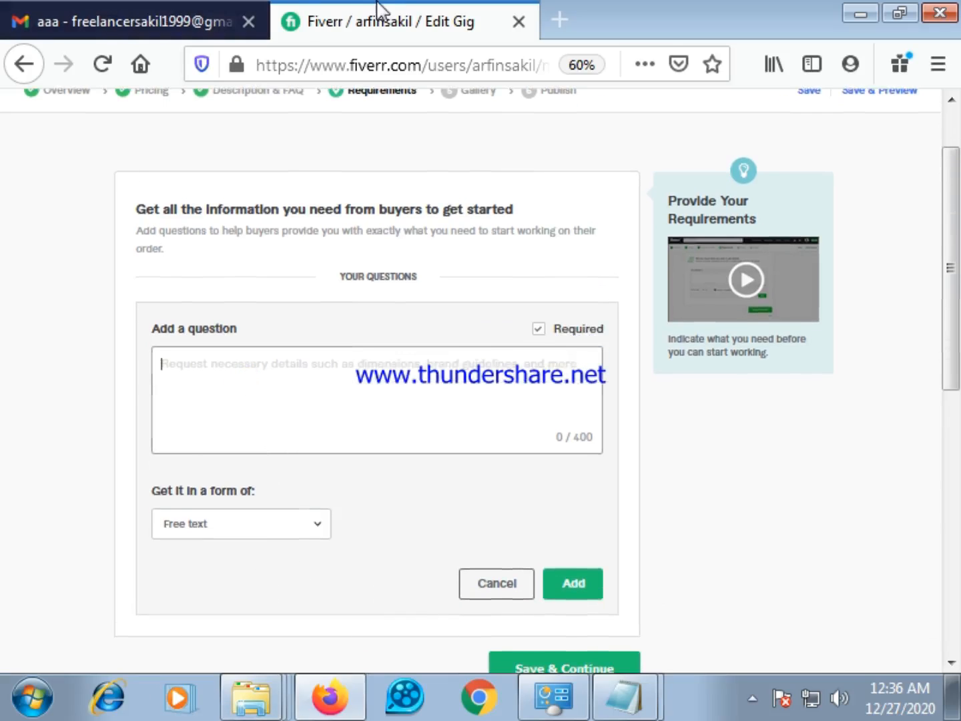
Try to copy the buyer requirements list from the Gmail message into the new question on Fiverr
left_click(219, 15)
scroll(460, 478, "down", 4)
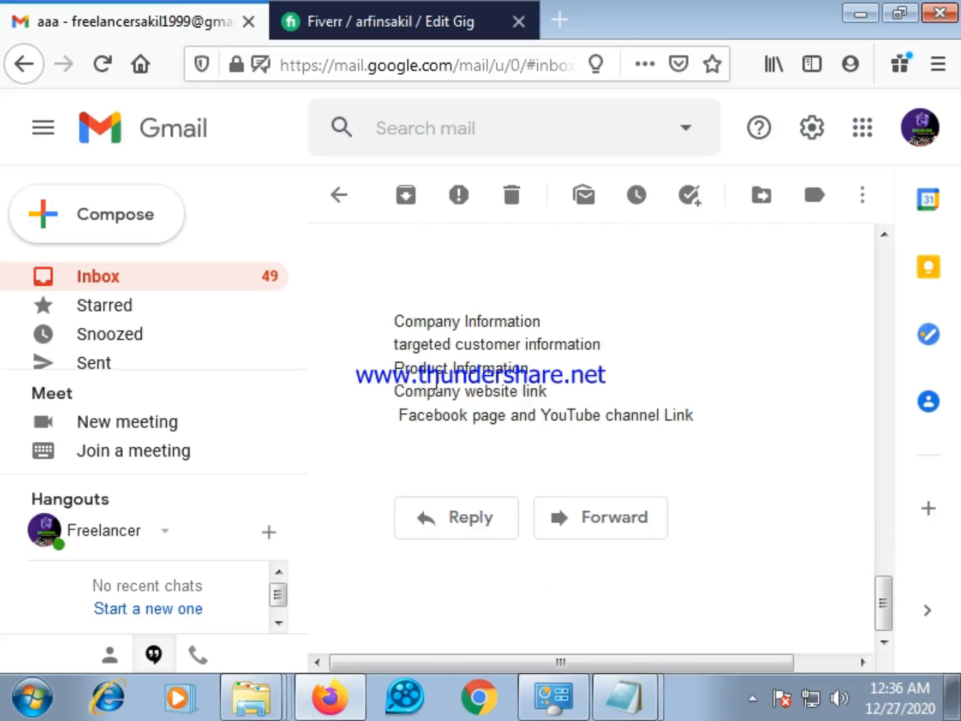
left_click_drag(390, 320, 692, 423)
right_click(521, 336)
left_click(556, 353)
left_click(333, 18)
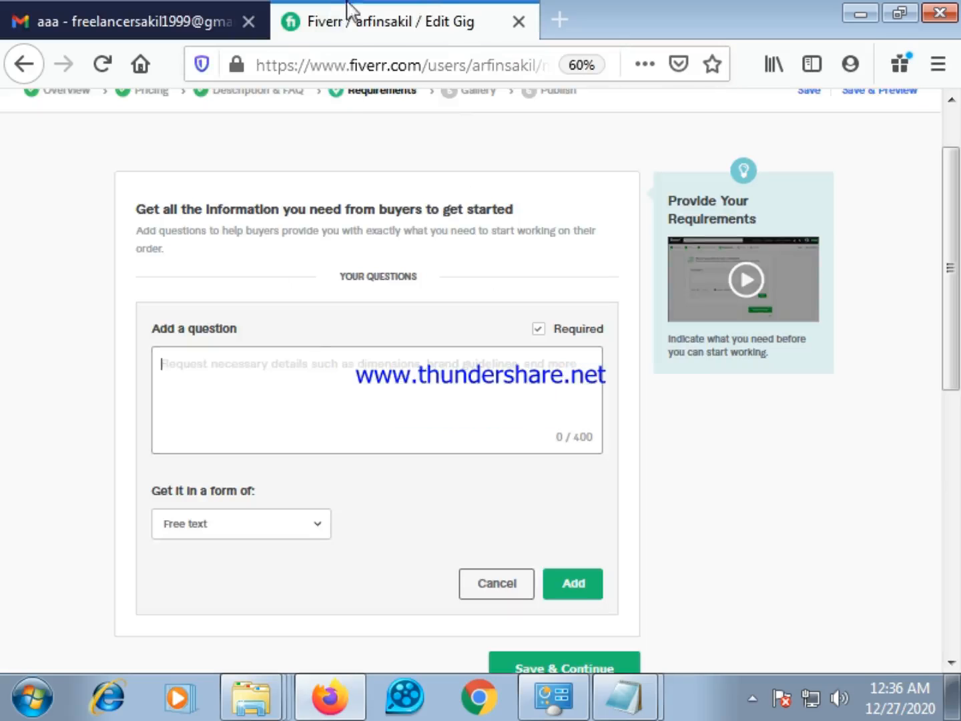
right_click(208, 370)
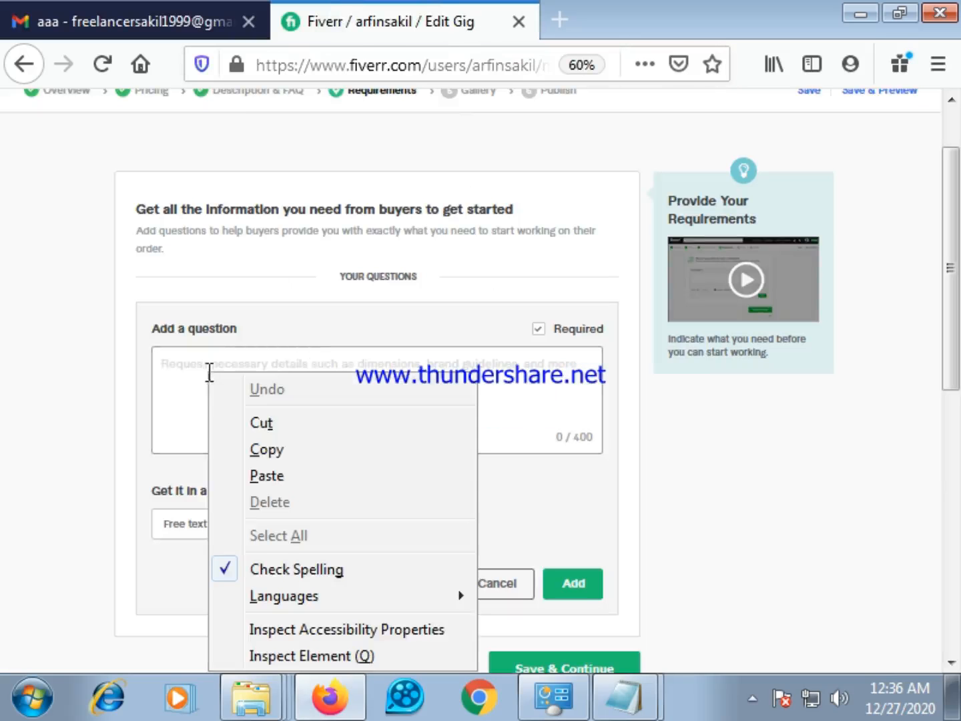
left_click(285, 475)
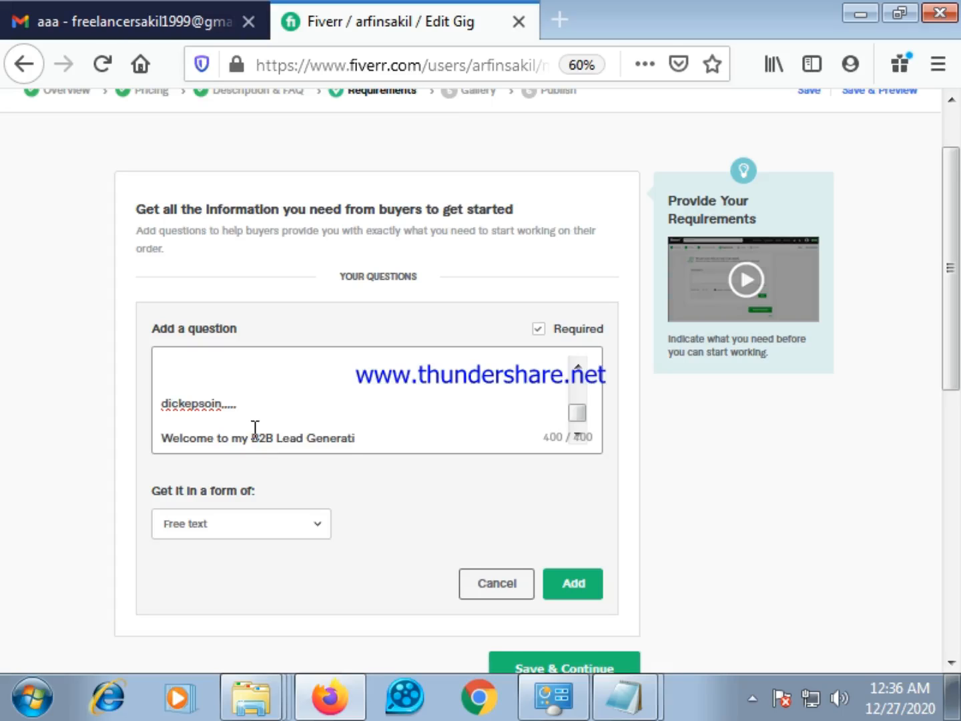
Check the wrongly pasted email text in the question and delete all of it
scroll(256, 430, "up", 5)
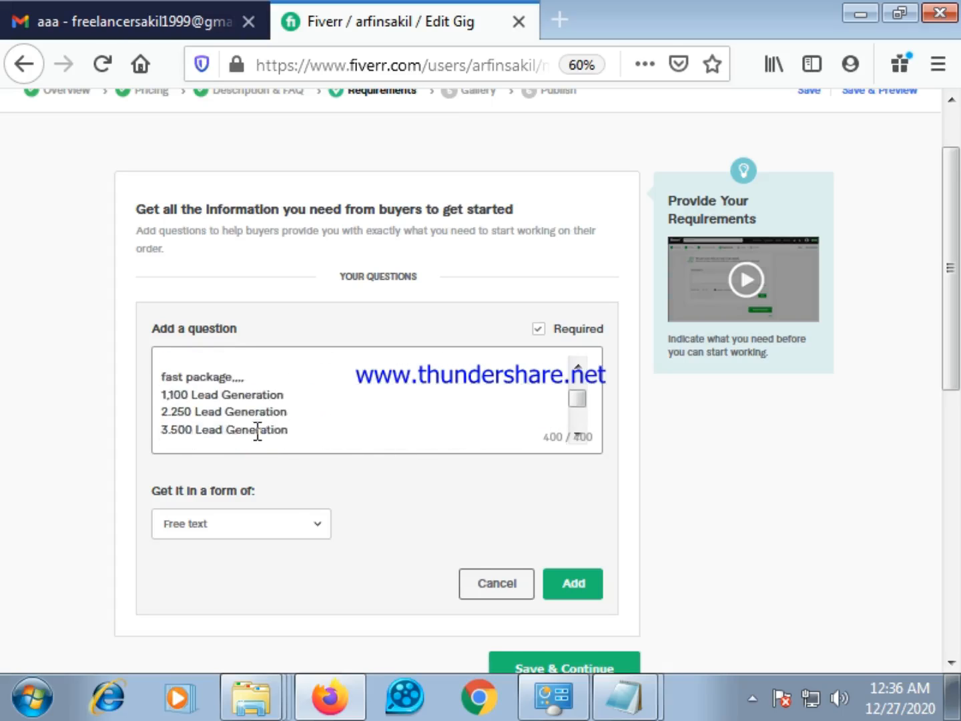
scroll(272, 437, "up", 3)
scroll(286, 435, "up", 2)
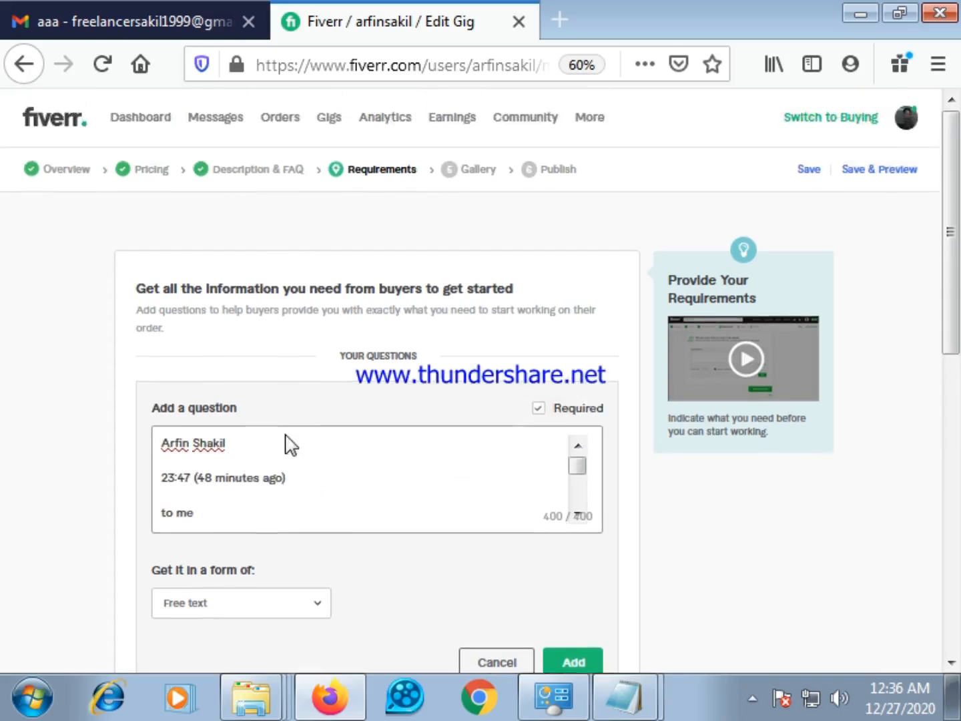
scroll(288, 441, "down", 6)
scroll(348, 263, "down", 3)
scroll(348, 260, "down", 5)
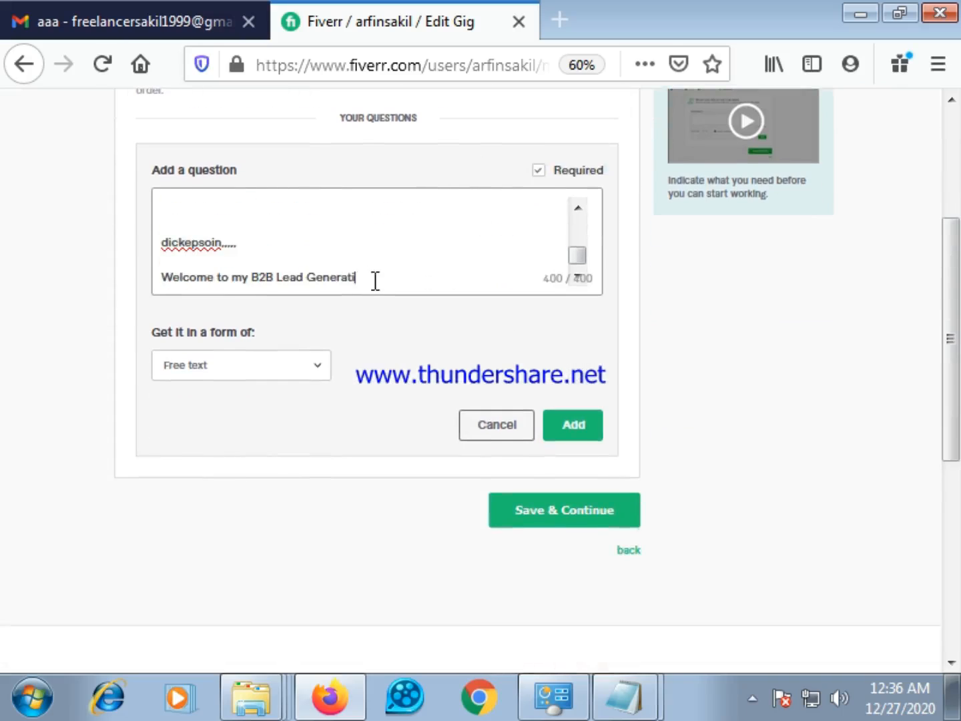
key("BackSpace")
key("BackSpace")
key("BackSpace")
key("BackSpace")
key("BackSpace")
key("BackSpace")
key("BackSpace")
key("BackSpace")
key("BackSpace")
key("BackSpace")
key("BackSpace")
key("BackSpace")
key("BackSpace")
key("BackSpace")
key("BackSpace")
key("BackSpace")
key("BackSpace")
key("BackSpace")
key("BackSpace")
key("BackSpace")
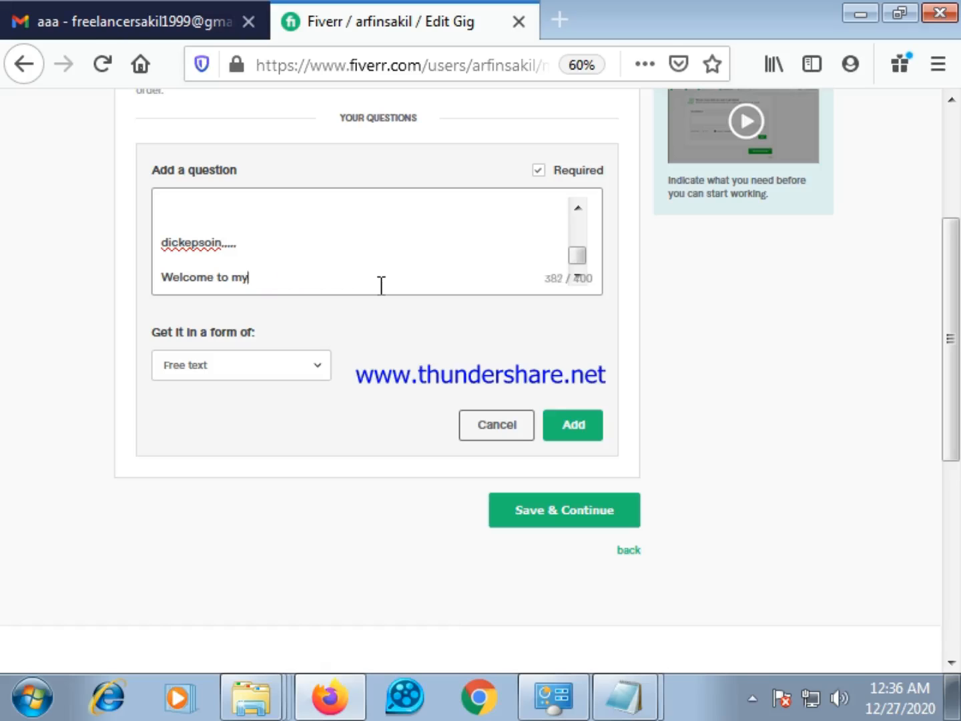
key("BackSpace")
key("BackSpace")
key("BackSpace")
key("BackSpace")
key("BackSpace")
key("BackSpace")
key("BackSpace")
key("BackSpace")
key("BackSpace")
key("BackSpace")
key("BackSpace")
key("BackSpace")
key("BackSpace")
key("BackSpace")
key("BackSpace")
key("BackSpace")
key("BackSpace")
key("BackSpace")
key("BackSpace")
key("BackSpace")
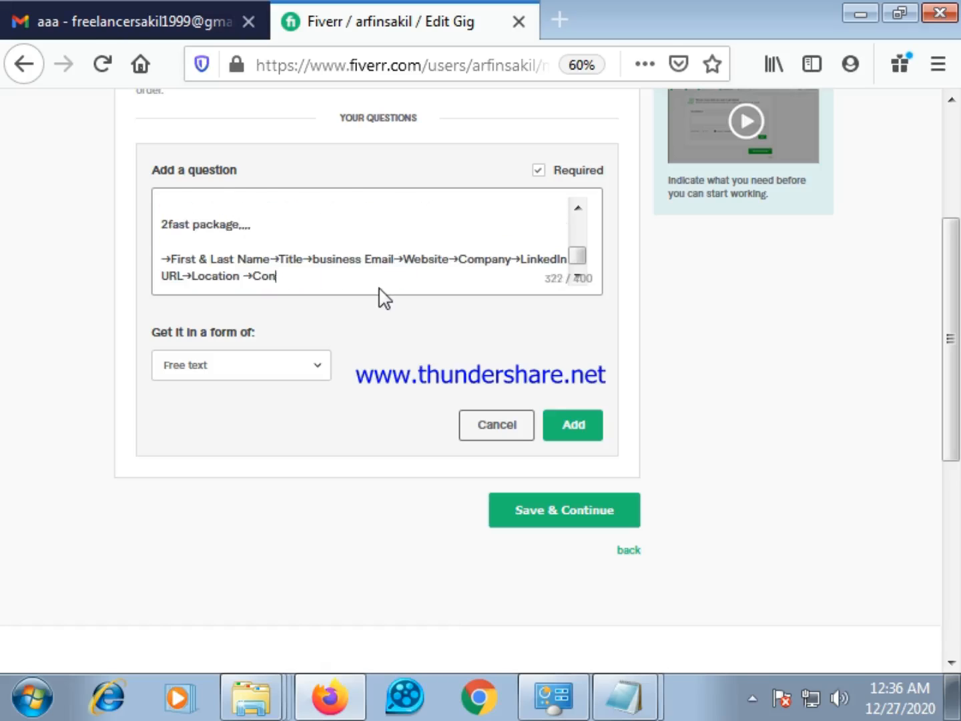
key("BackSpace")
key("BackSpace")
key("BackSpace")
key("BackSpace")
key("BackSpace")
key("BackSpace")
key("BackSpace")
key("BackSpace")
key("BackSpace")
key("BackSpace")
key("BackSpace")
key("BackSpace")
key("BackSpace")
key("BackSpace")
key("BackSpace")
key("BackSpace")
key("BackSpace")
key("BackSpace")
key("BackSpace")
key("BackSpace")
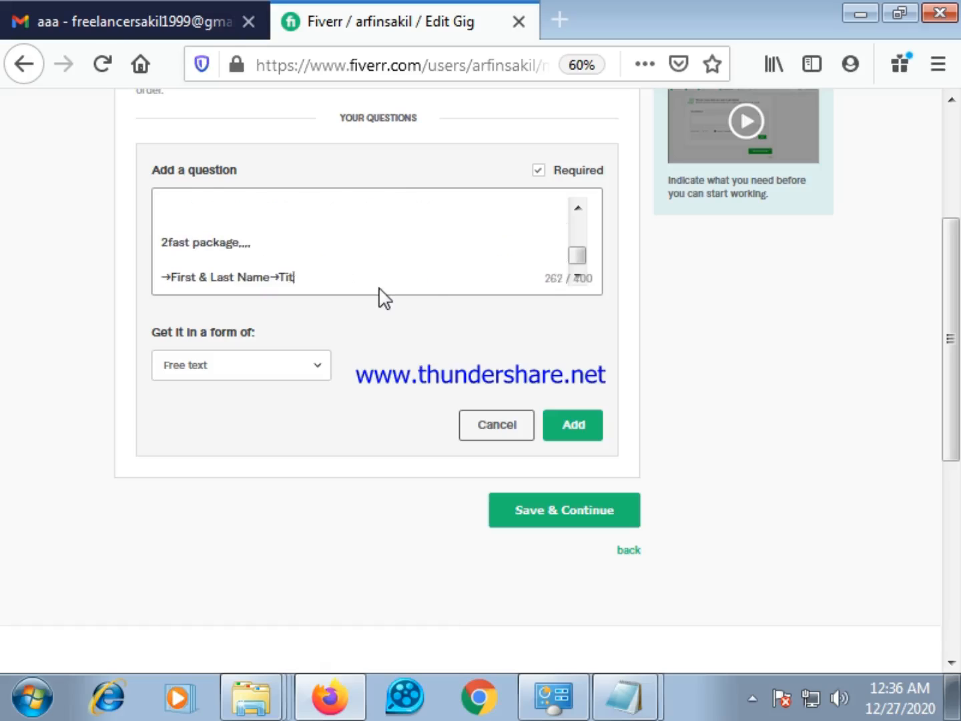
key("BackSpace")
key("BackSpace")
key("BackSpace")
key("BackSpace")
key("BackSpace")
key("BackSpace")
key("BackSpace")
key("BackSpace")
key("BackSpace")
key("BackSpace")
key("BackSpace")
key("BackSpace")
key("BackSpace")
key("BackSpace")
key("BackSpace")
key("BackSpace")
key("BackSpace")
key("BackSpace")
key("BackSpace")
key("BackSpace")
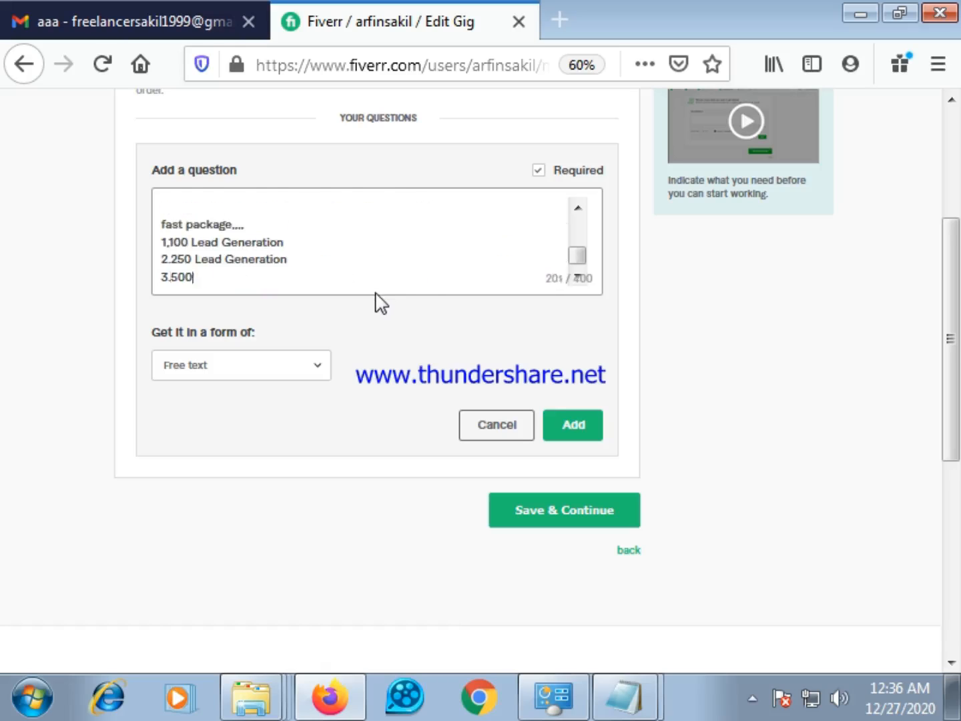
key("BackSpace")
key("BackSpace")
key("BackSpace")
key("BackSpace")
key("BackSpace")
key("BackSpace")
key("BackSpace")
key("BackSpace")
key("BackSpace")
key("BackSpace")
key("BackSpace")
key("BackSpace")
key("BackSpace")
key("BackSpace")
key("BackSpace")
key("BackSpace")
key("BackSpace")
key("BackSpace")
key("BackSpace")
key("BackSpace")
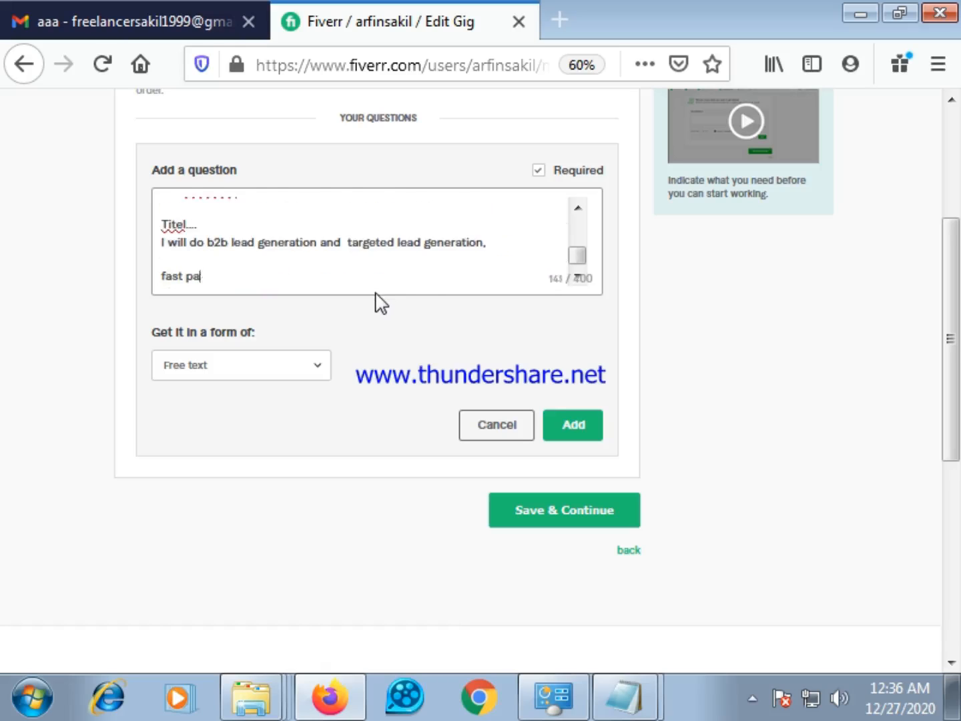
key("BackSpace")
key("BackSpace")
key("BackSpace")
key("BackSpace")
key("BackSpace")
key("BackSpace")
key("BackSpace")
key("BackSpace")
key("BackSpace")
key("BackSpace")
key("BackSpace")
key("BackSpace")
key("BackSpace")
key("BackSpace")
key("BackSpace")
key("BackSpace")
key("BackSpace")
key("BackSpace")
key("BackSpace")
key("BackSpace")
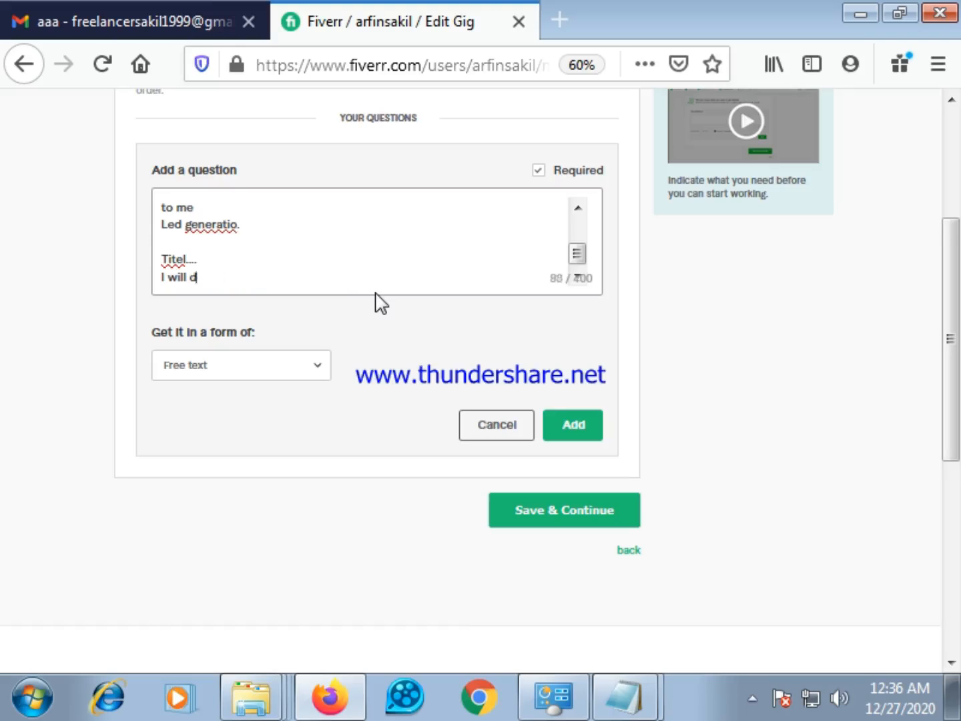
key("BackSpace")
key("BackSpace")
key("BackSpace")
key("BackSpace")
key("BackSpace")
key("BackSpace")
key("BackSpace")
key("BackSpace")
key("BackSpace")
key("BackSpace")
key("BackSpace")
key("BackSpace")
key("BackSpace")
key("BackSpace")
key("BackSpace")
key("BackSpace")
key("BackSpace")
key("BackSpace")
key("BackSpace")
key("BackSpace")
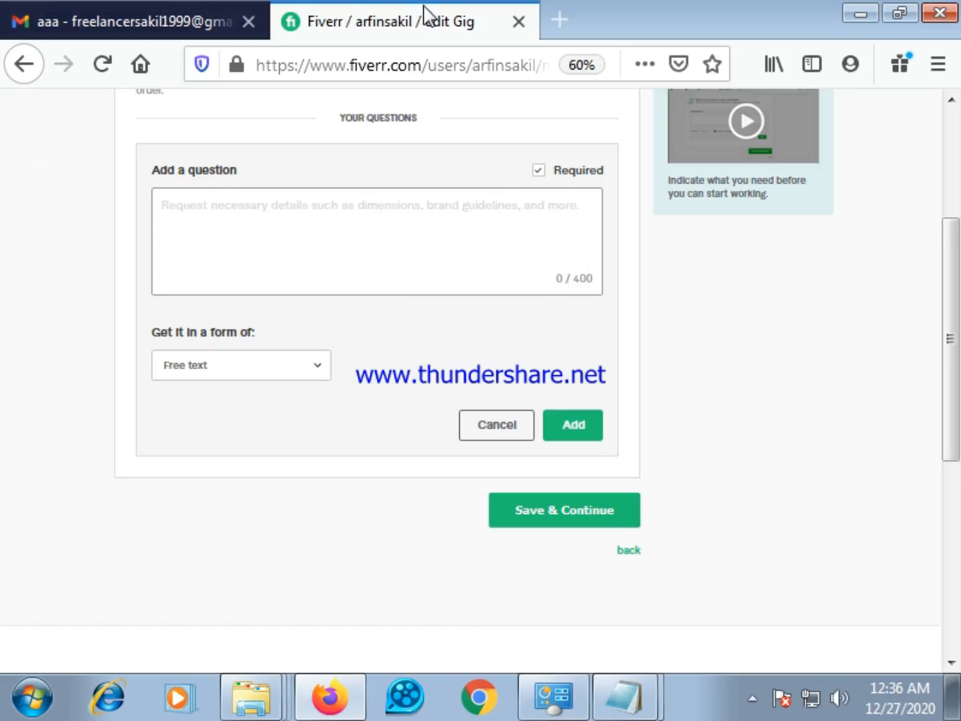
Copy the five lines from "Company Information" to "Facebook page and YouTube channel Link" in the Gmail message and paste them into the Fiverr question
left_click(202, 10)
left_click_drag(723, 418, 399, 328)
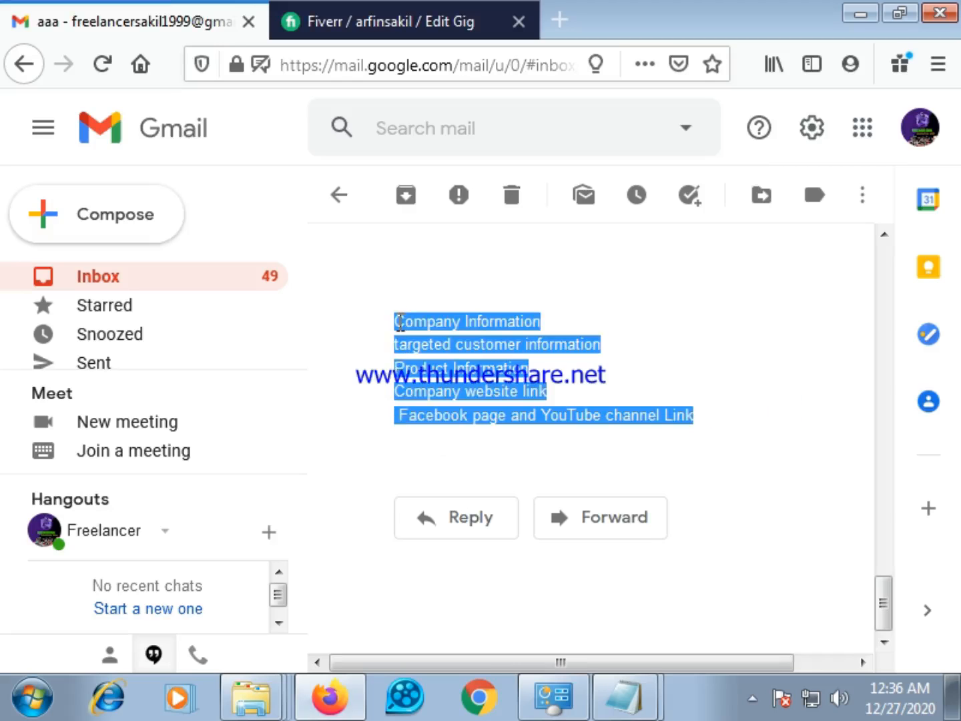
right_click(400, 323)
left_click(433, 339)
scroll(527, 393, "up", 4)
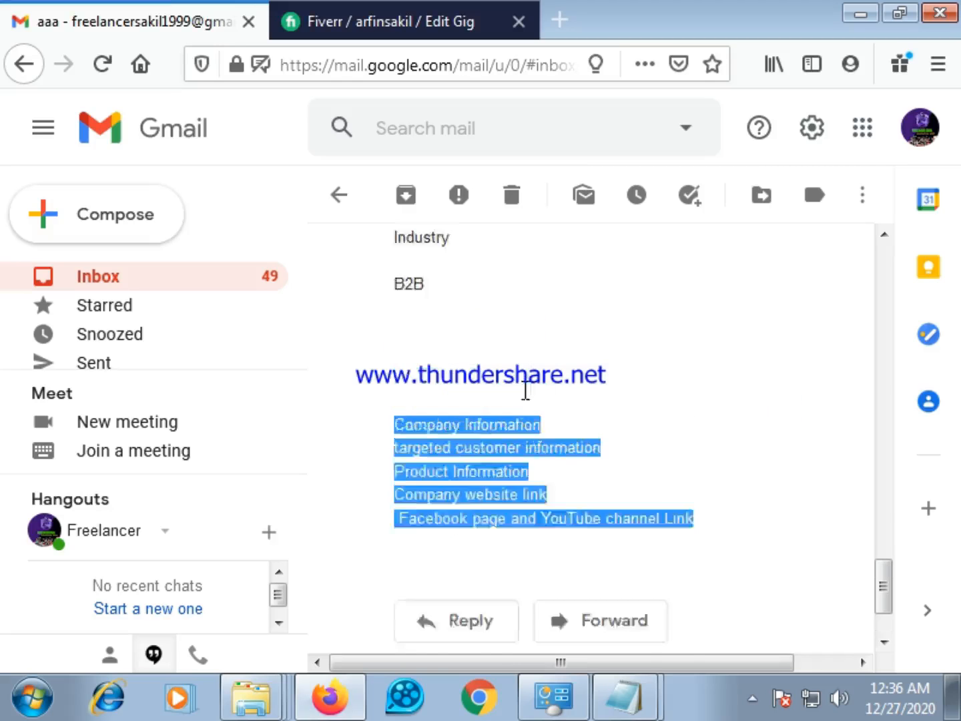
left_click(397, 16)
left_click(371, 267)
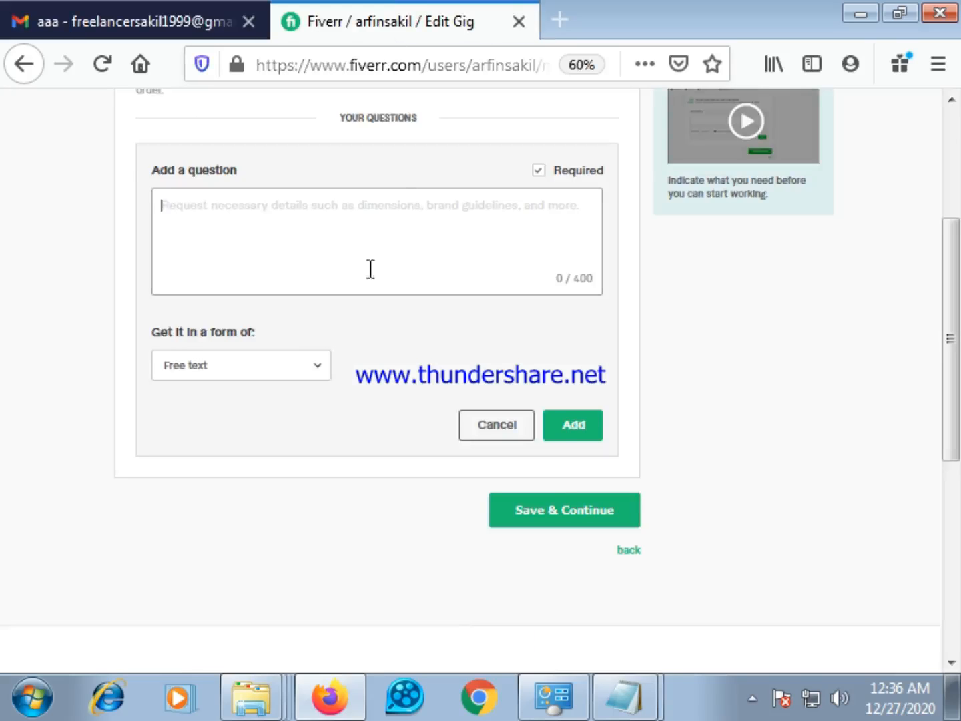
right_click(286, 221)
left_click(373, 325)
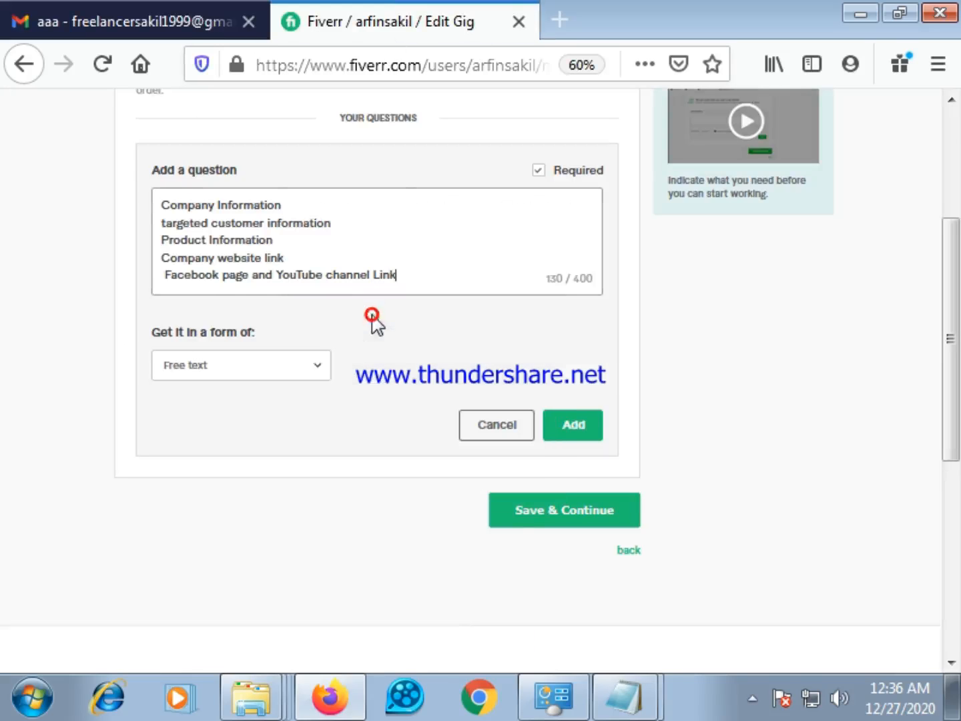
Remove the stray space before "Facebook page and YouTube channel Link", keeping that text on its own line in the question
left_click(164, 280)
key("BackSpace")
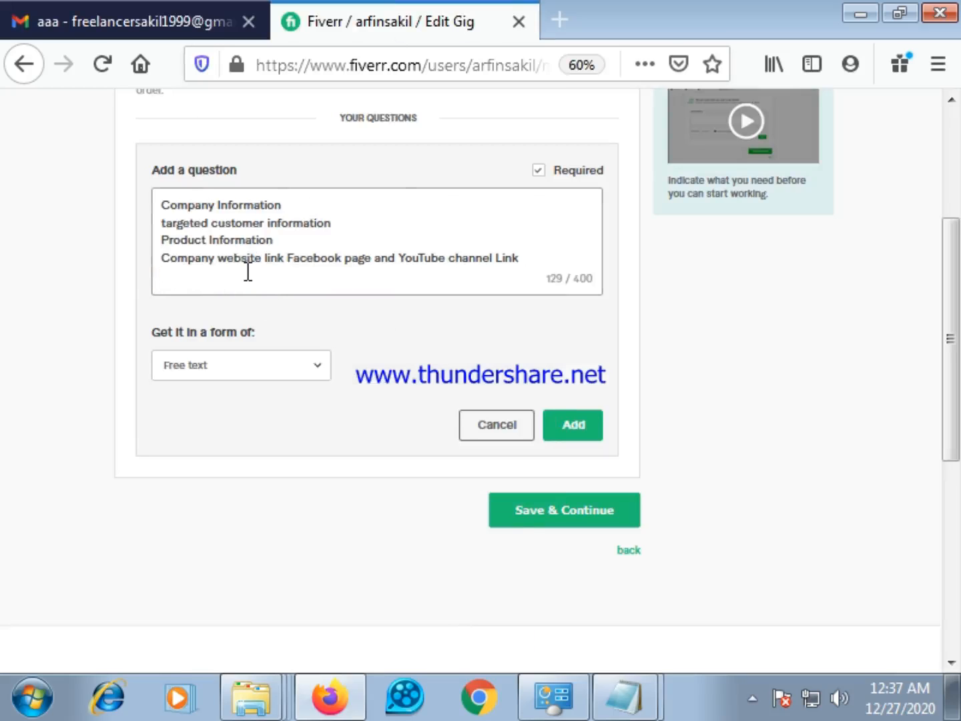
left_click(288, 259)
key("BackSpace")
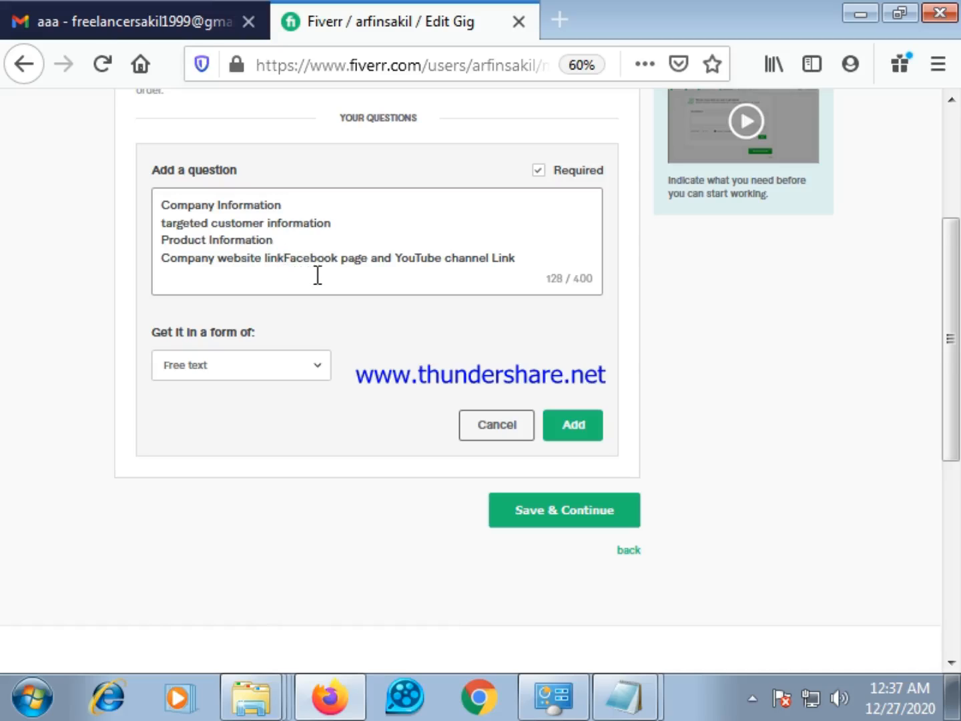
key("Return")
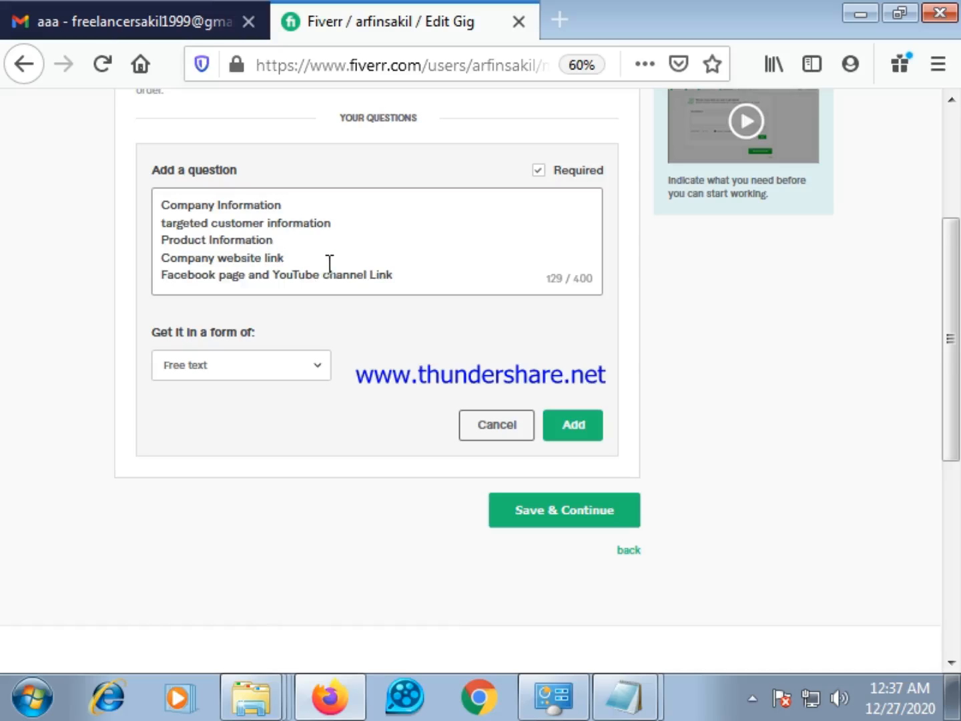
Number the question's five lines from "1. " at Company Information to "5. " at Facebook page and YouTube channel Link
left_click(165, 201)
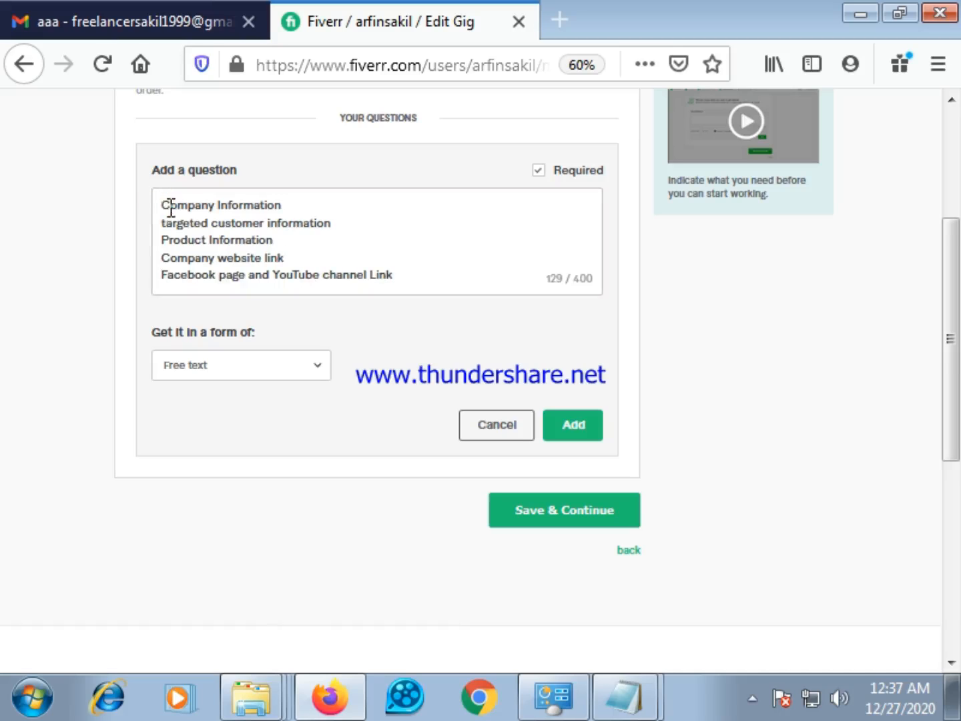
type("1.")
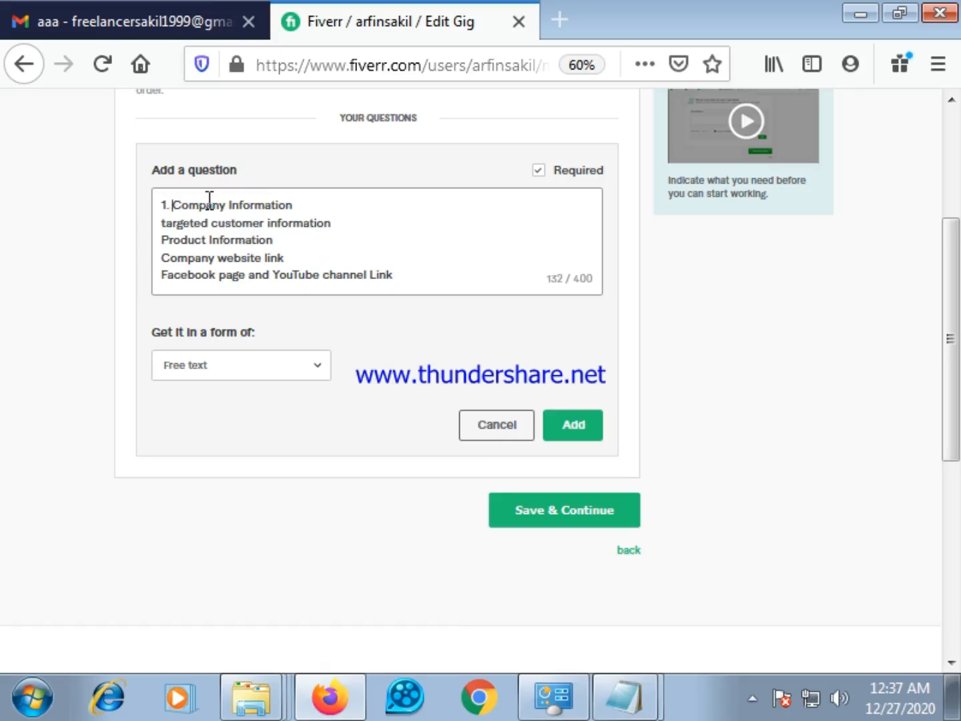
left_click(162, 224)
type("2.")
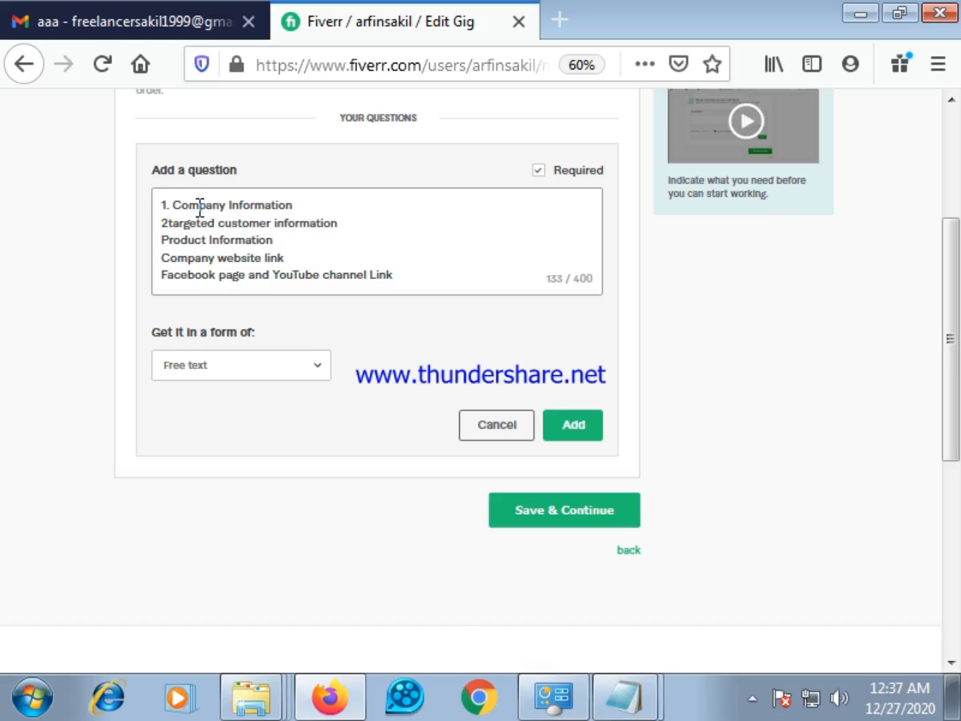
left_click(164, 237)
type("3. ")
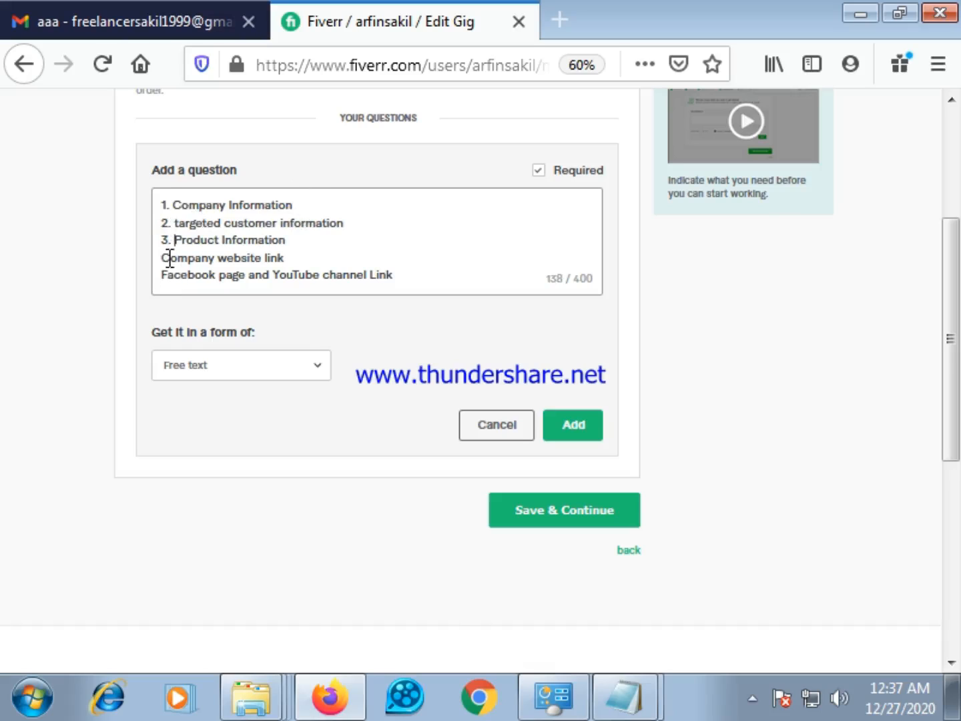
type("4")
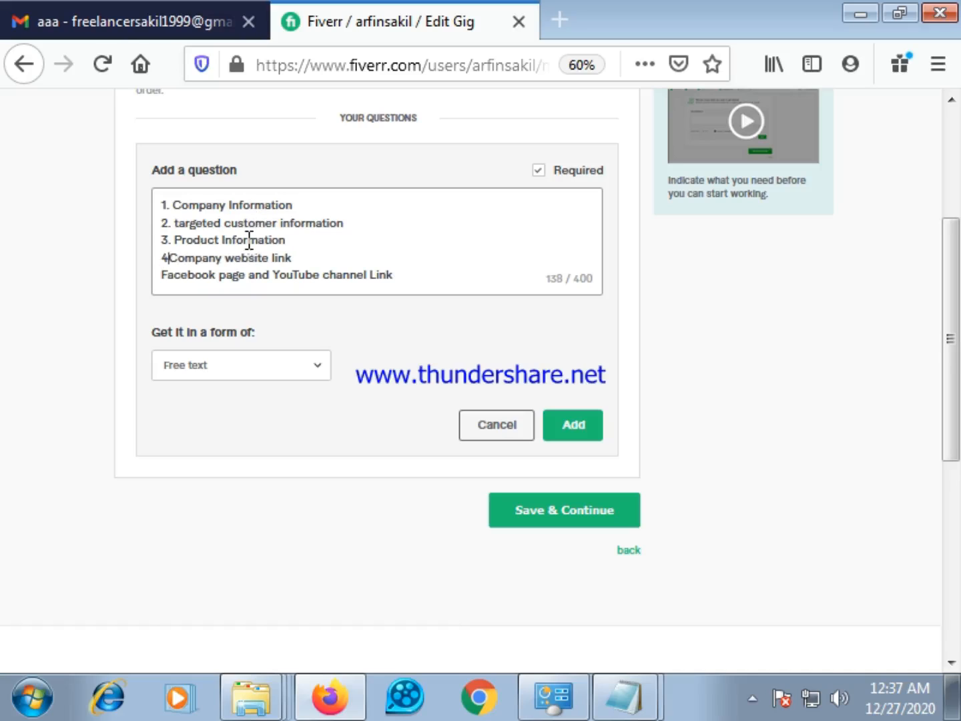
type(". ")
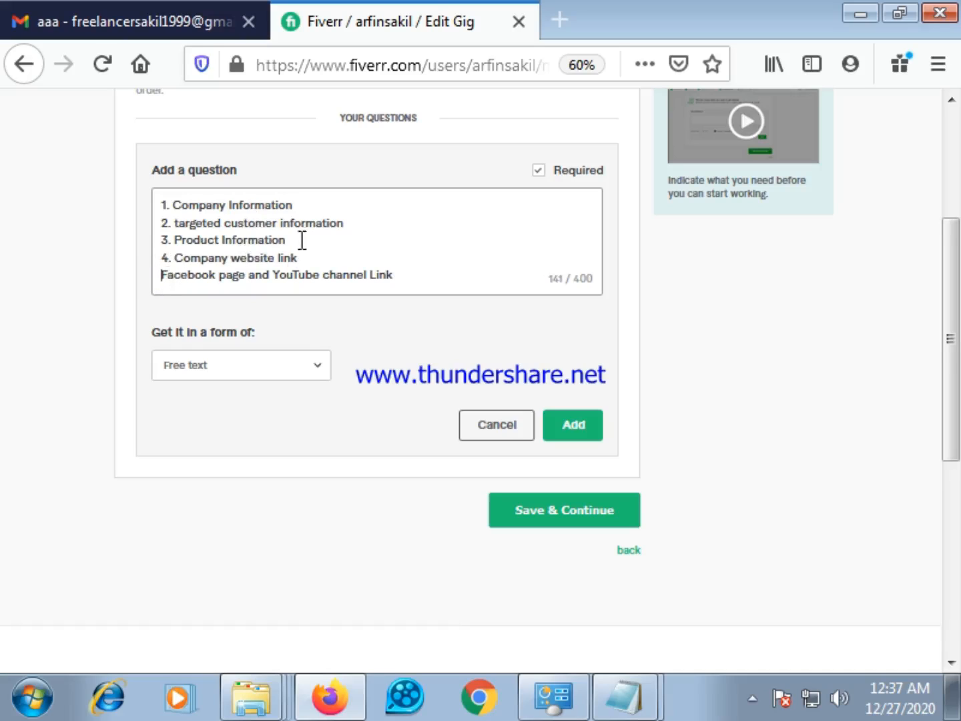
type("5.")
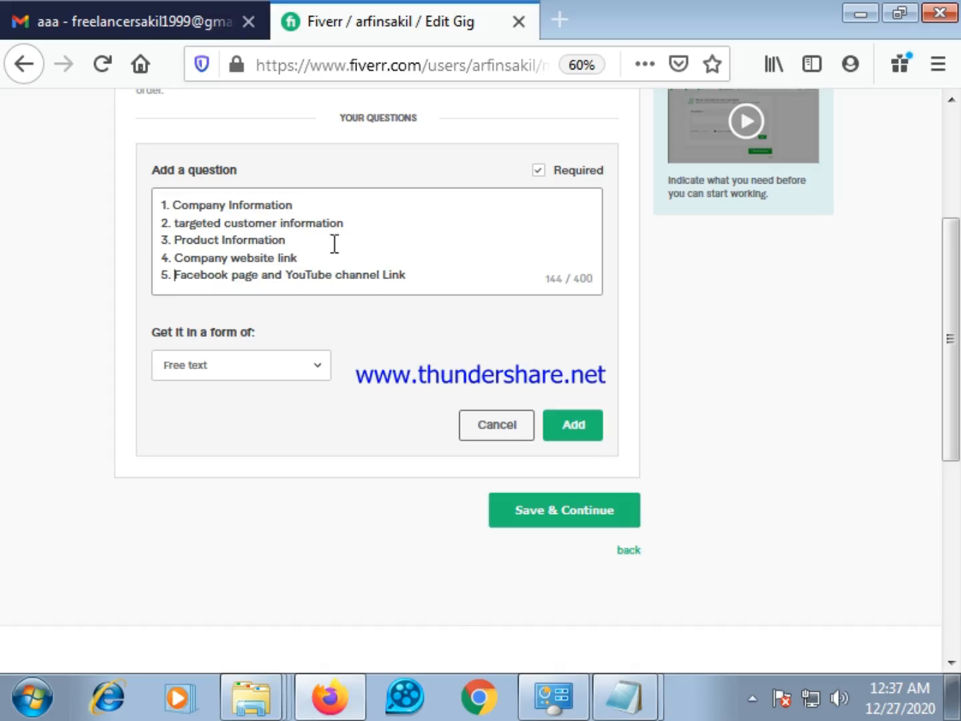
Set the question's answer form to Attachment and add the question to the gig's requirements
scroll(354, 243, "up", 2)
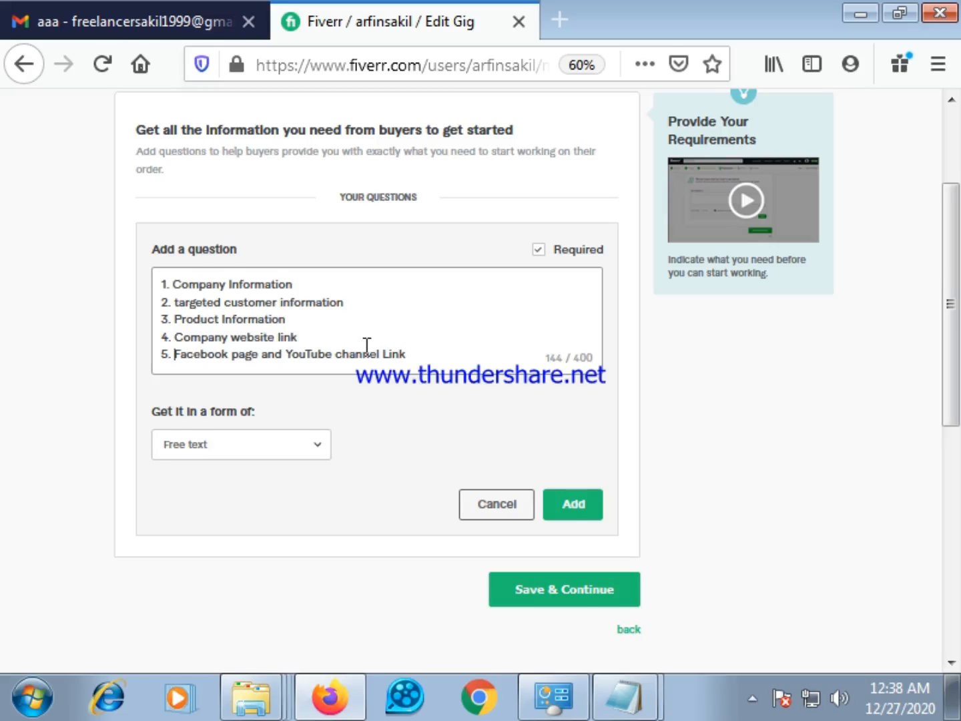
scroll(367, 345, "up", 2)
scroll(365, 367, "down", 2)
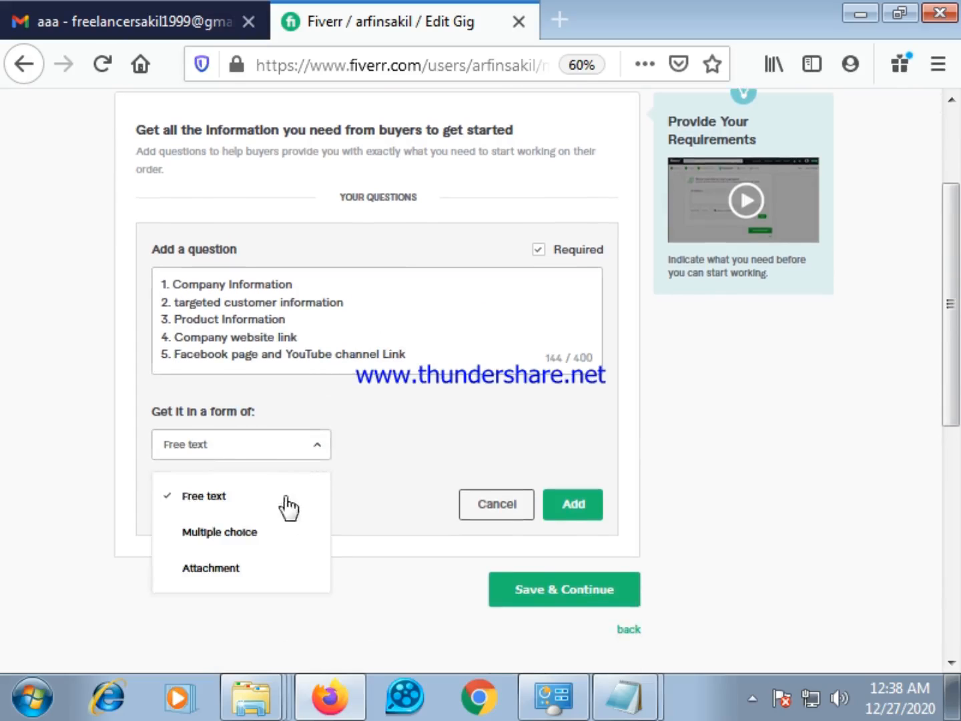
left_click(213, 567)
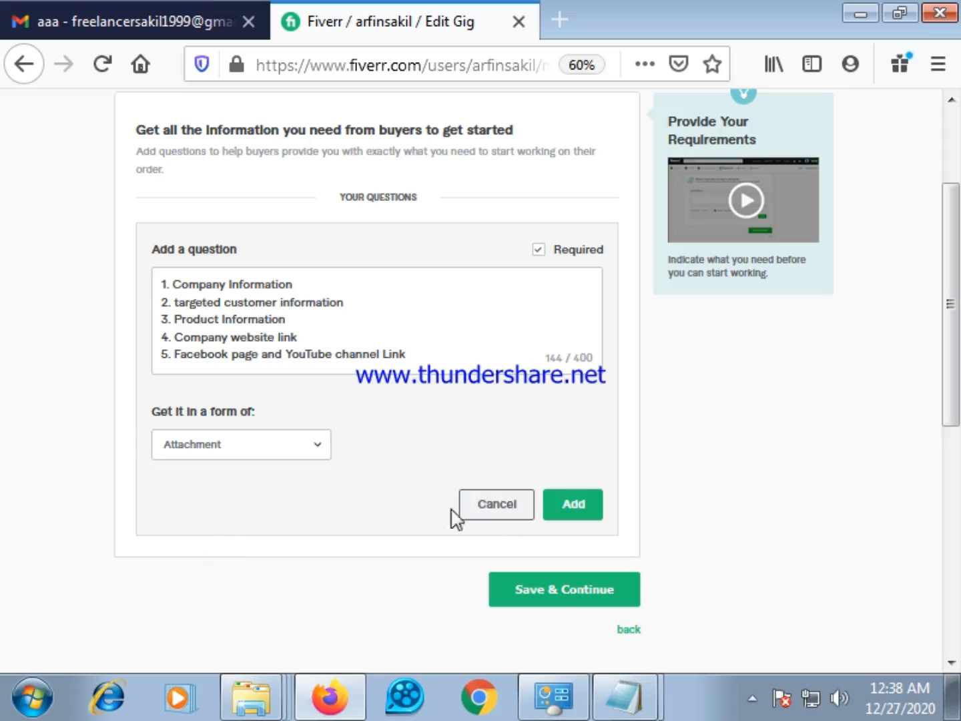
scroll(375, 393, "up", 2)
scroll(360, 387, "up", 2)
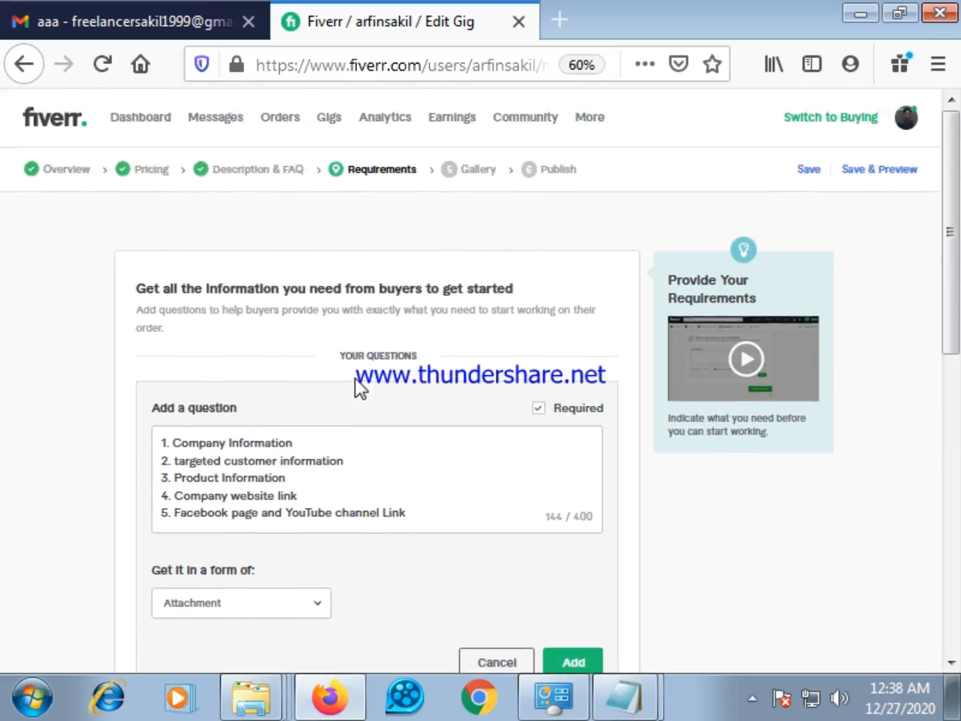
scroll(354, 400, "down", 5)
left_click(573, 427)
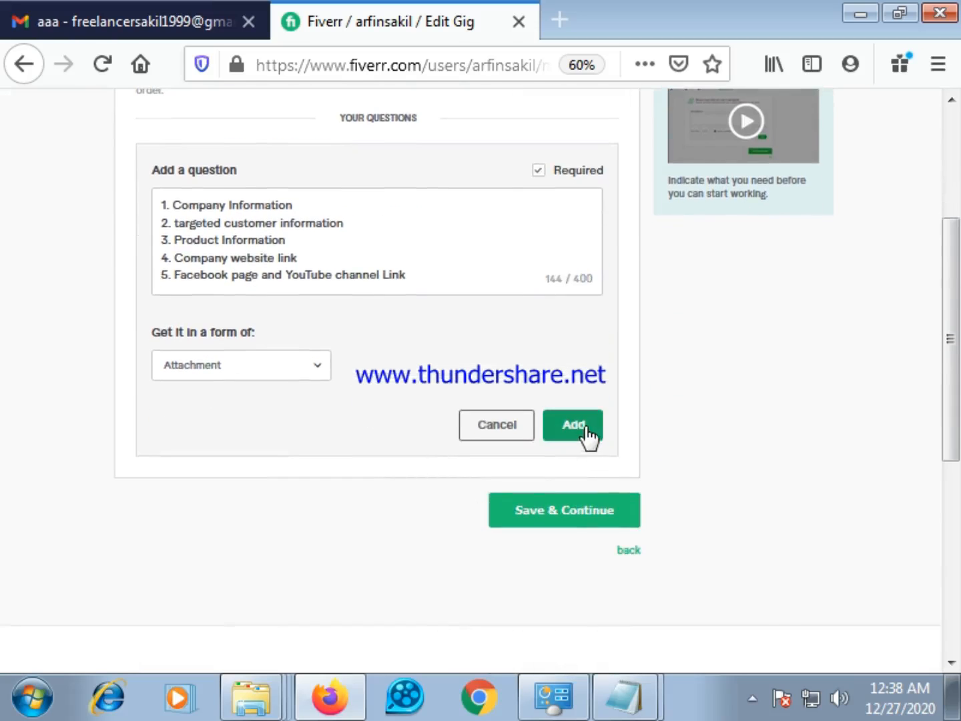
Save the buyer requirements and continue to the gig's Gallery stage
scroll(302, 353, "up", 4)
scroll(307, 329, "up", 2)
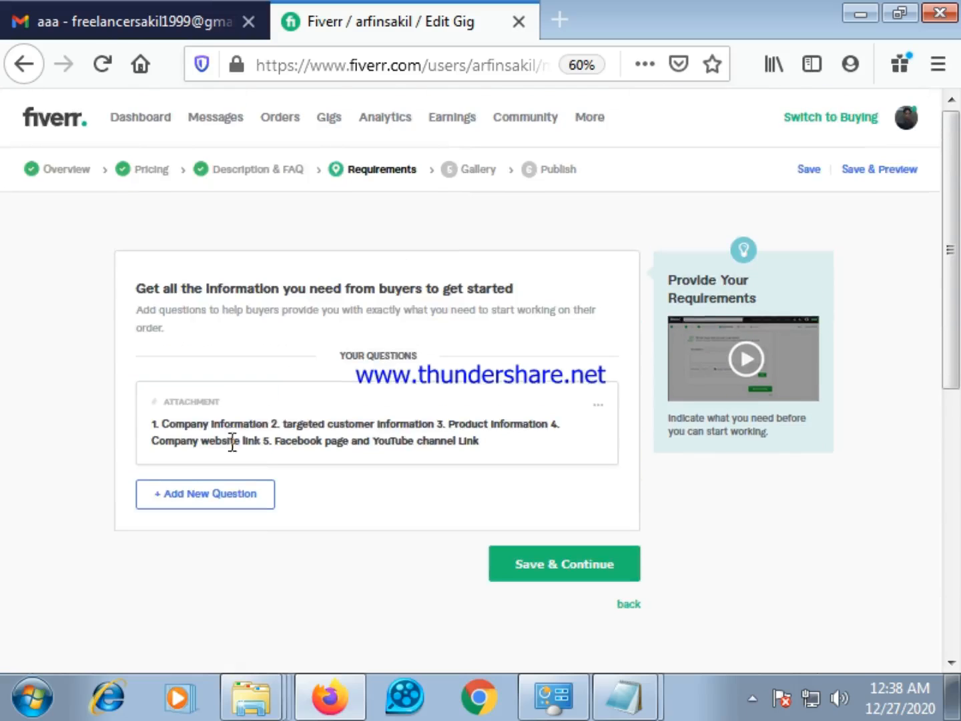
left_click(545, 572)
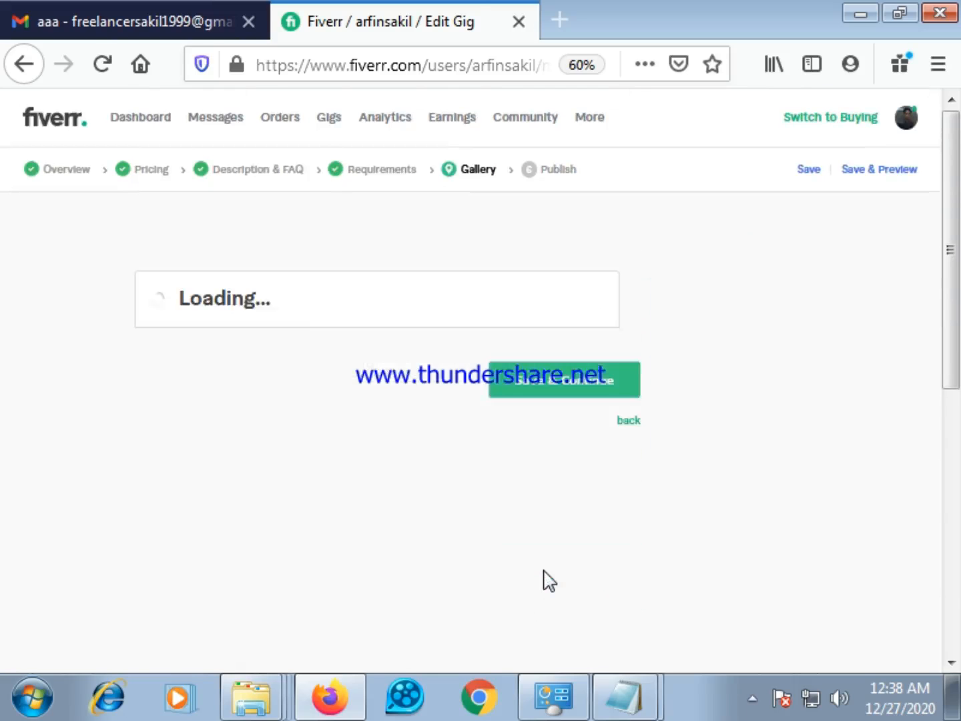
Look through the gallery's upload sections for gig video, photos, audio and PDFs
scroll(301, 414, "down", 3)
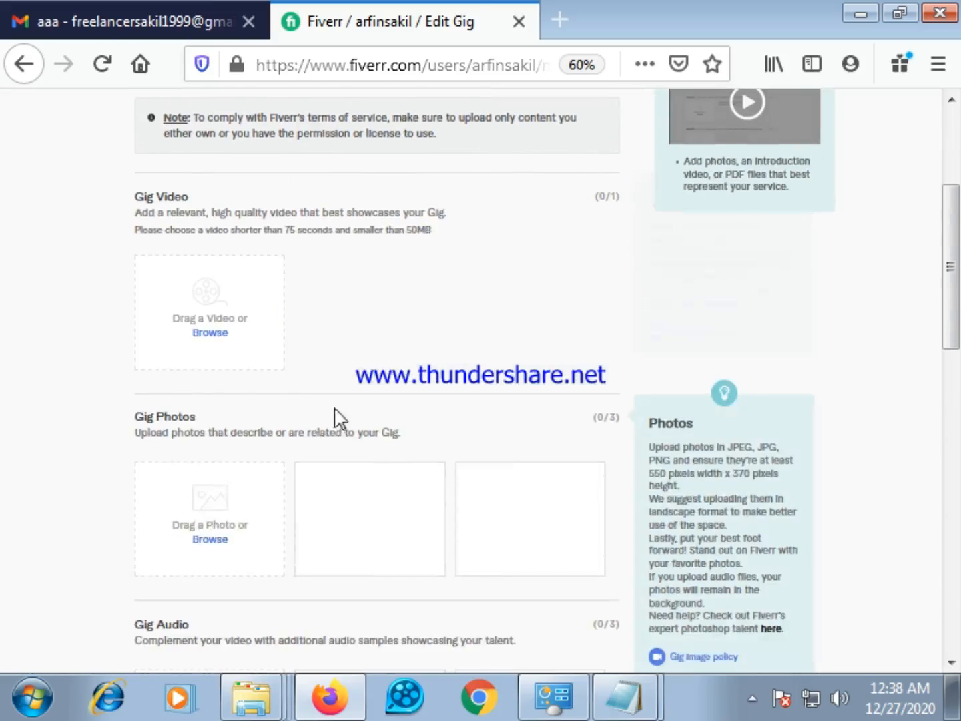
scroll(267, 467, "up", 2)
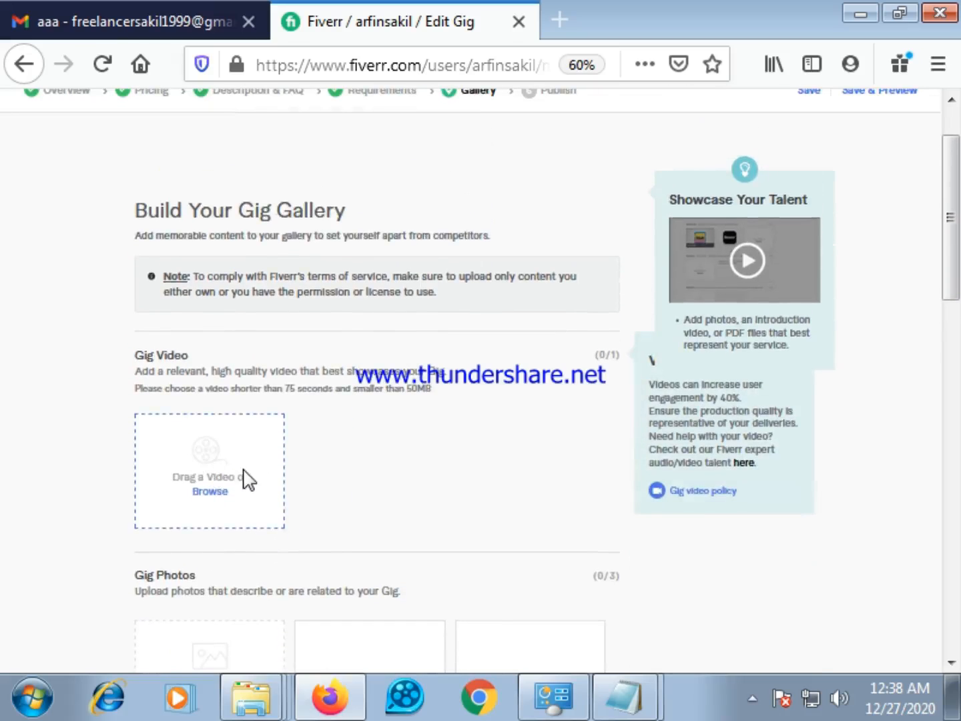
scroll(250, 471, "down", 1)
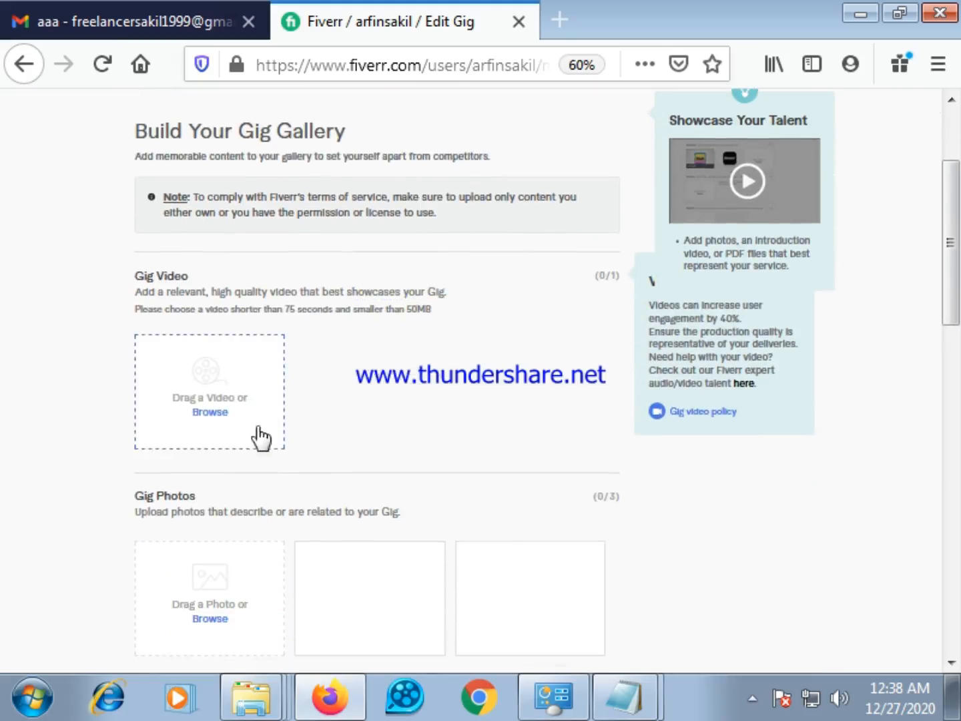
scroll(420, 443, "down", 1)
scroll(414, 444, "down", 2)
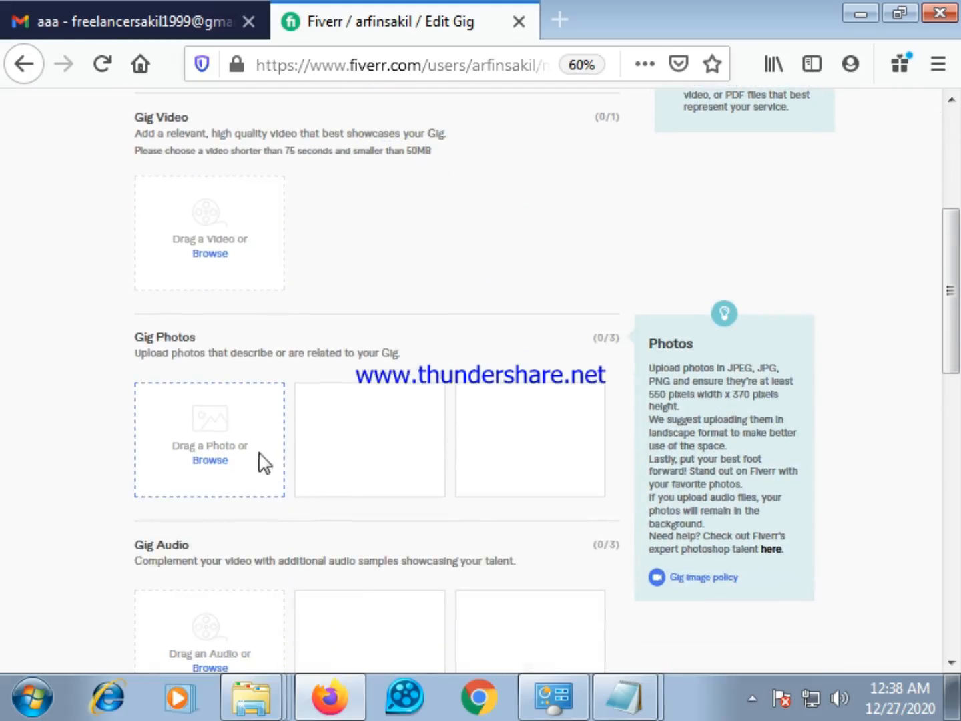
scroll(280, 447, "down", 1)
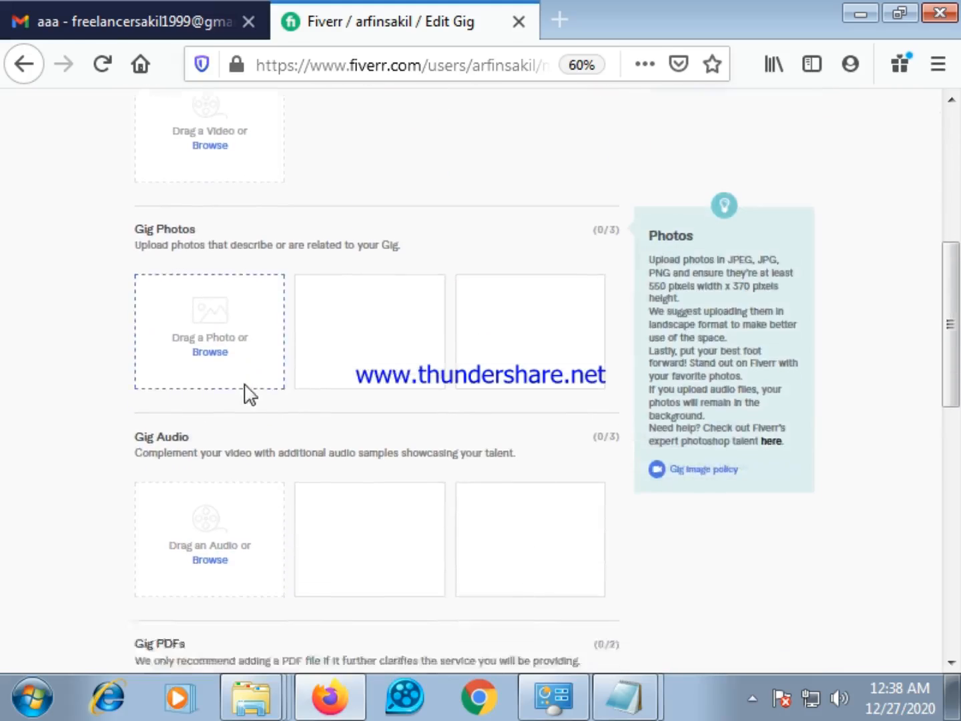
scroll(254, 388, "down", 1)
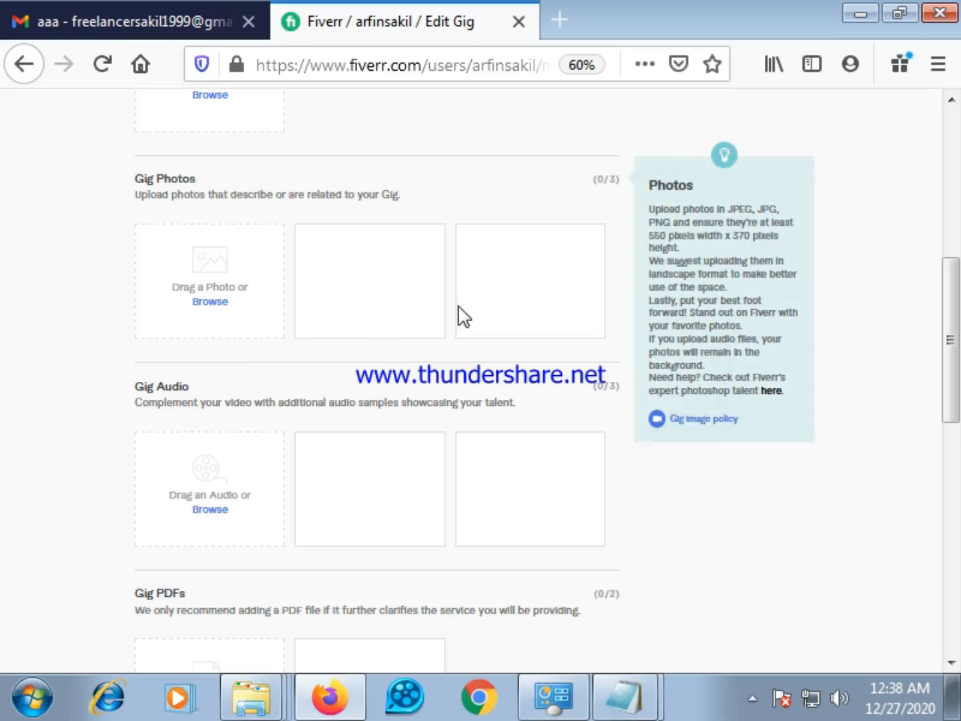
Upload the "lead generation" image from the Downloads folder as the first gig photo
scroll(388, 324, "up", 1)
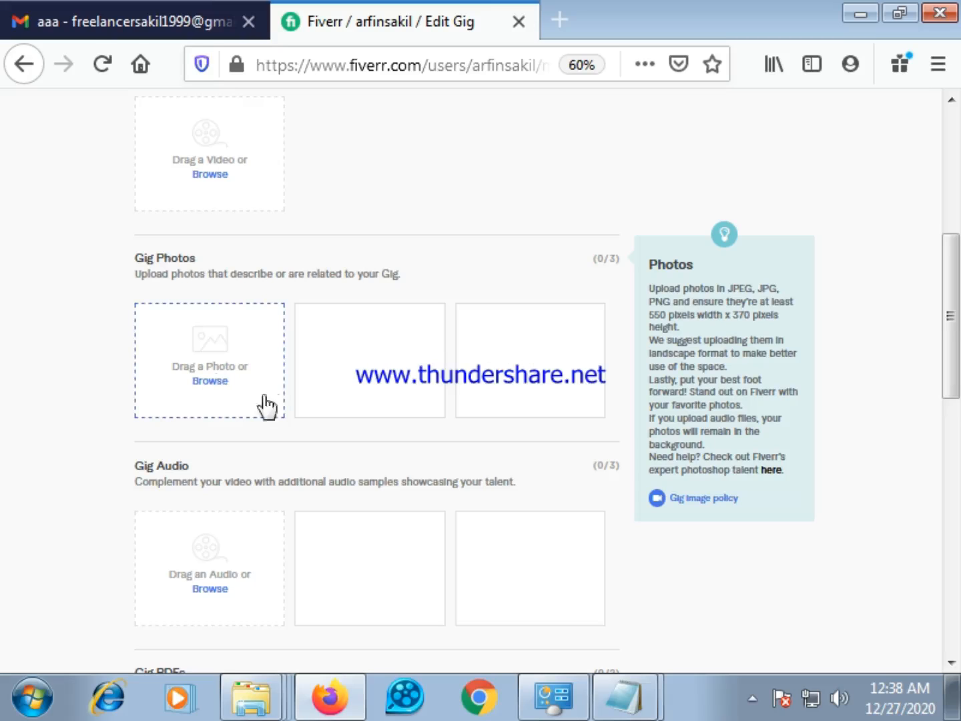
left_click(210, 381)
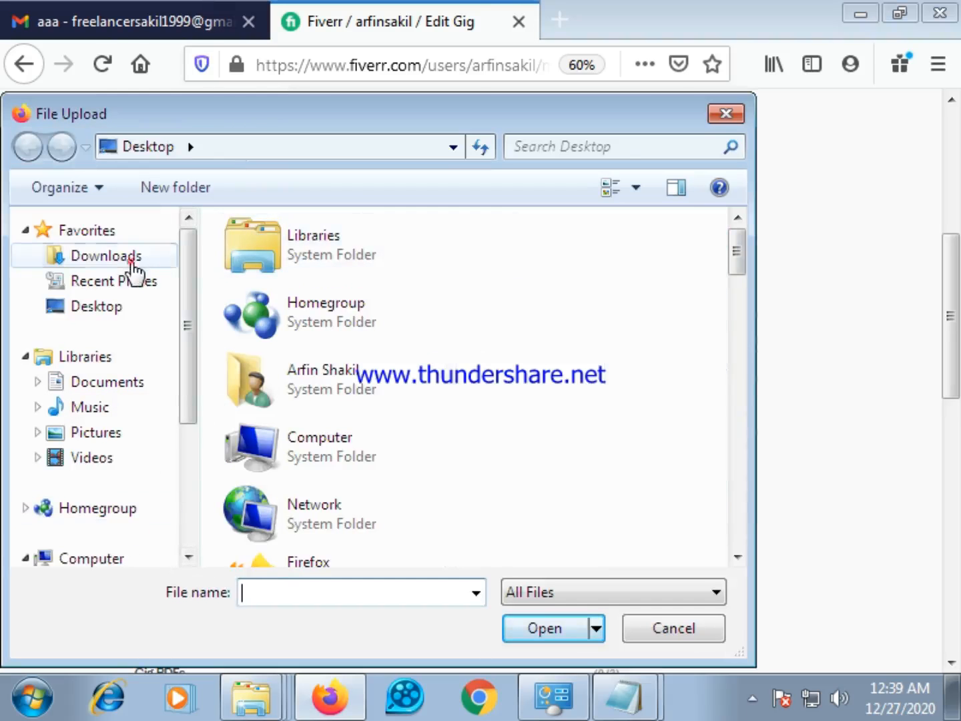
left_click(133, 258)
left_click_drag(740, 249, 735, 429)
left_click(267, 238)
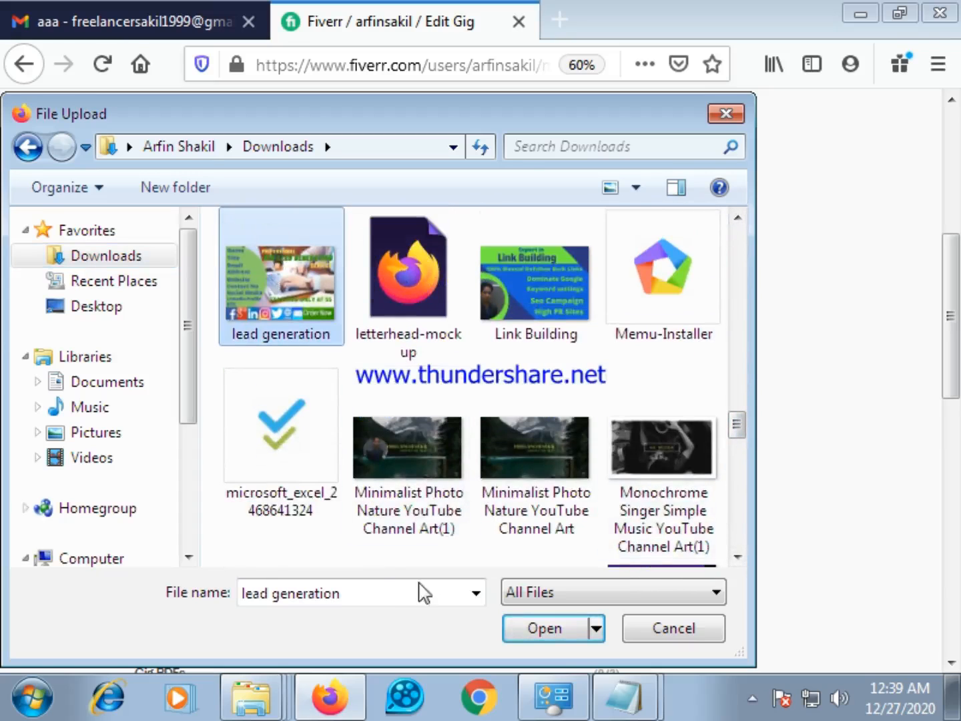
left_click(541, 629)
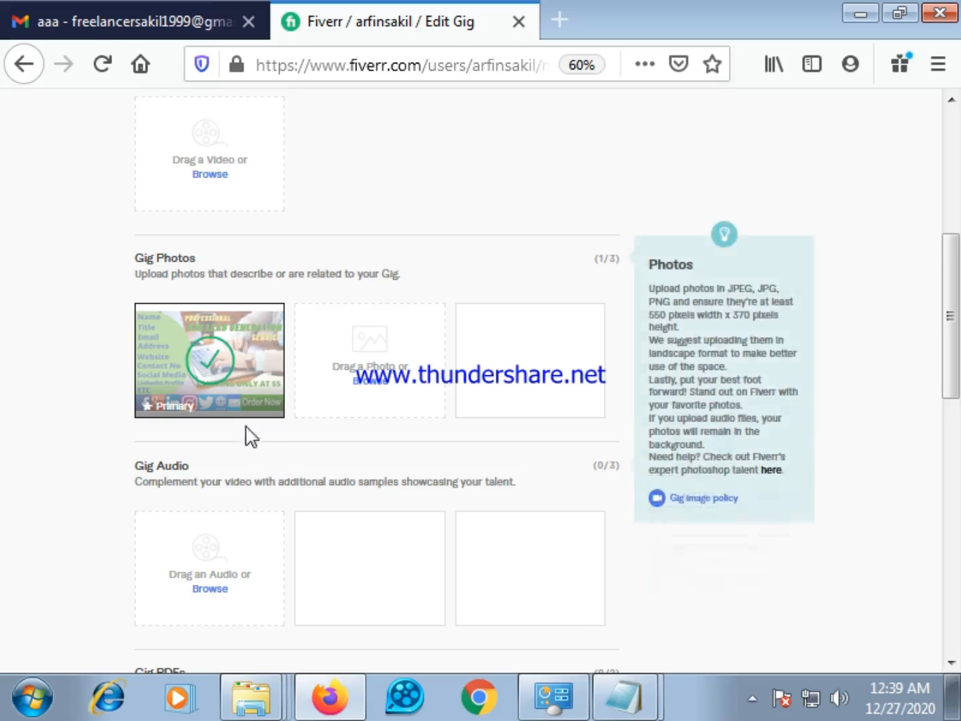
Save the gallery with only the lead generation photo, leaving video, audio and PDFs empty, and continue to the Publish stage
scroll(269, 422, "up", 5)
scroll(249, 489, "down", 5)
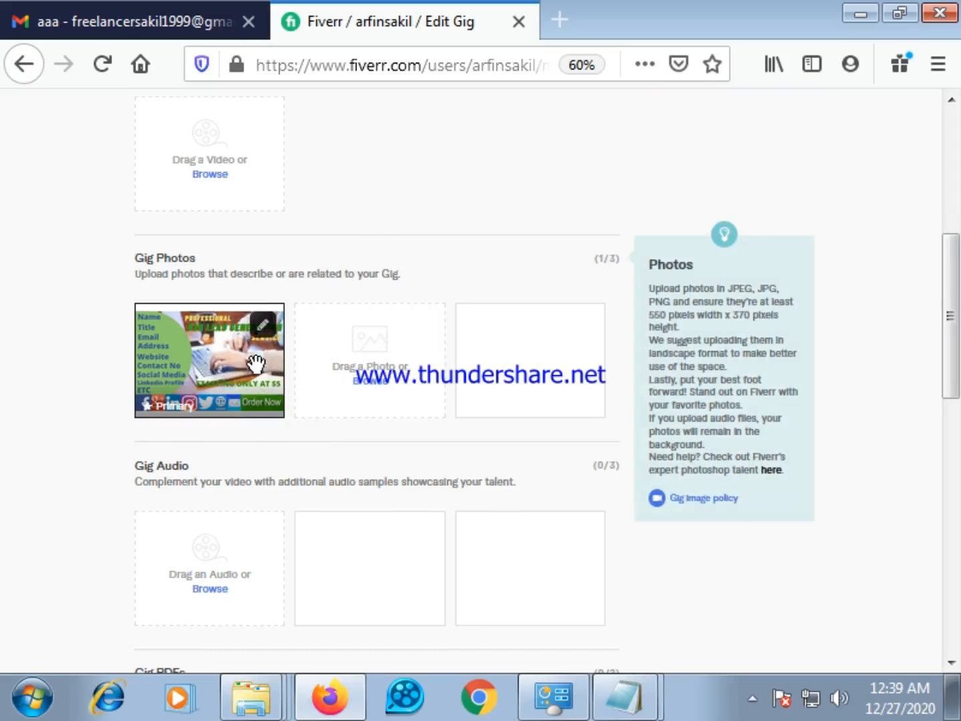
scroll(307, 358, "up", 3)
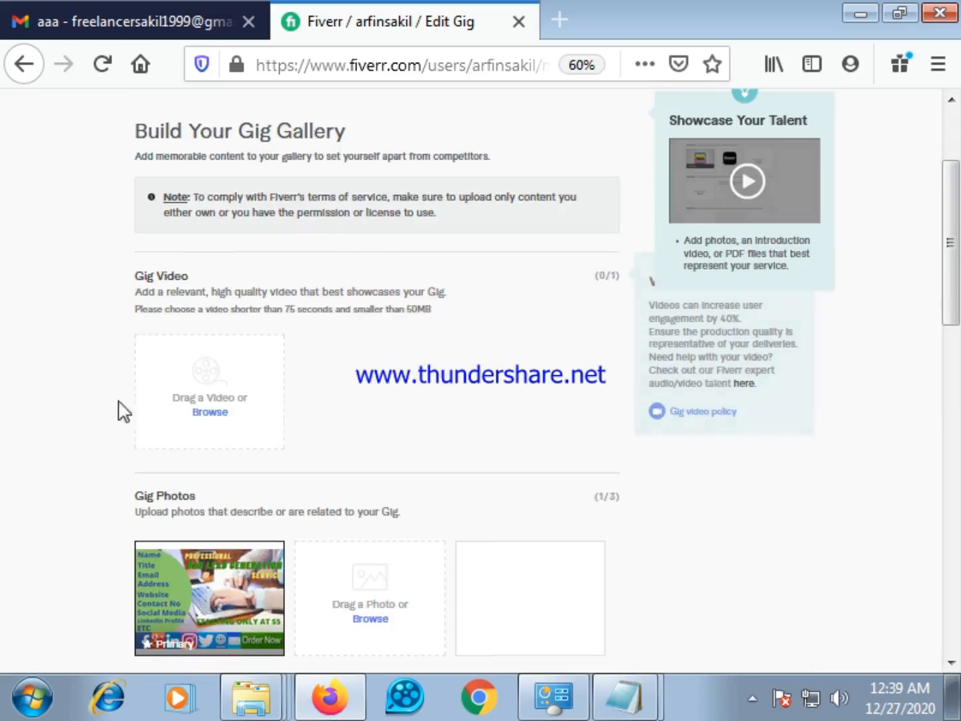
scroll(243, 397, "down", 2)
scroll(301, 557, "down", 4)
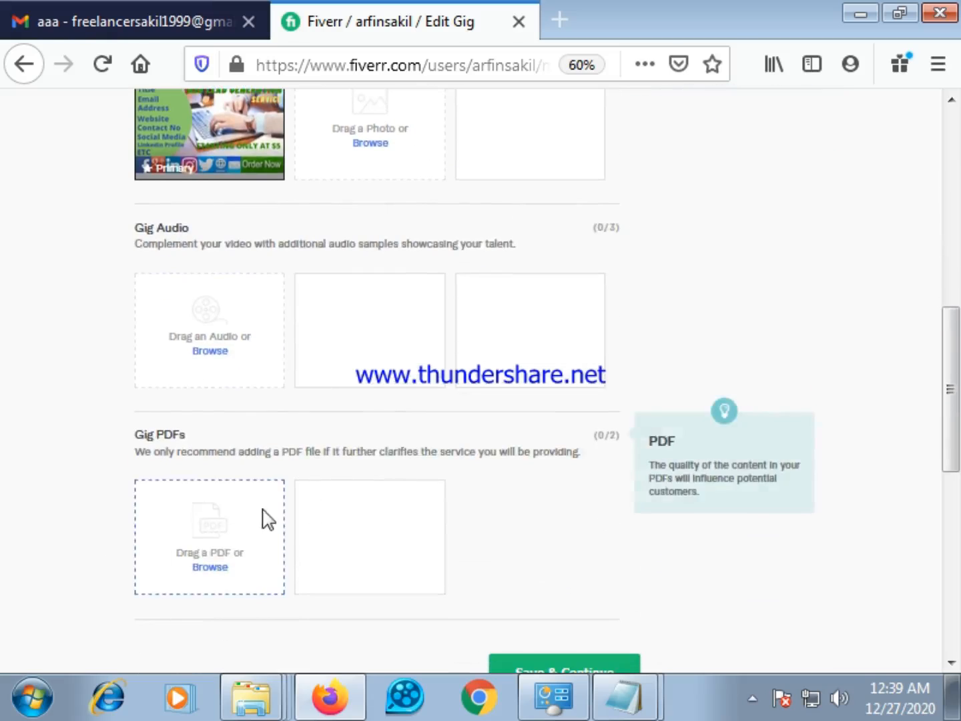
scroll(273, 511, "up", 3)
scroll(280, 373, "up", 3)
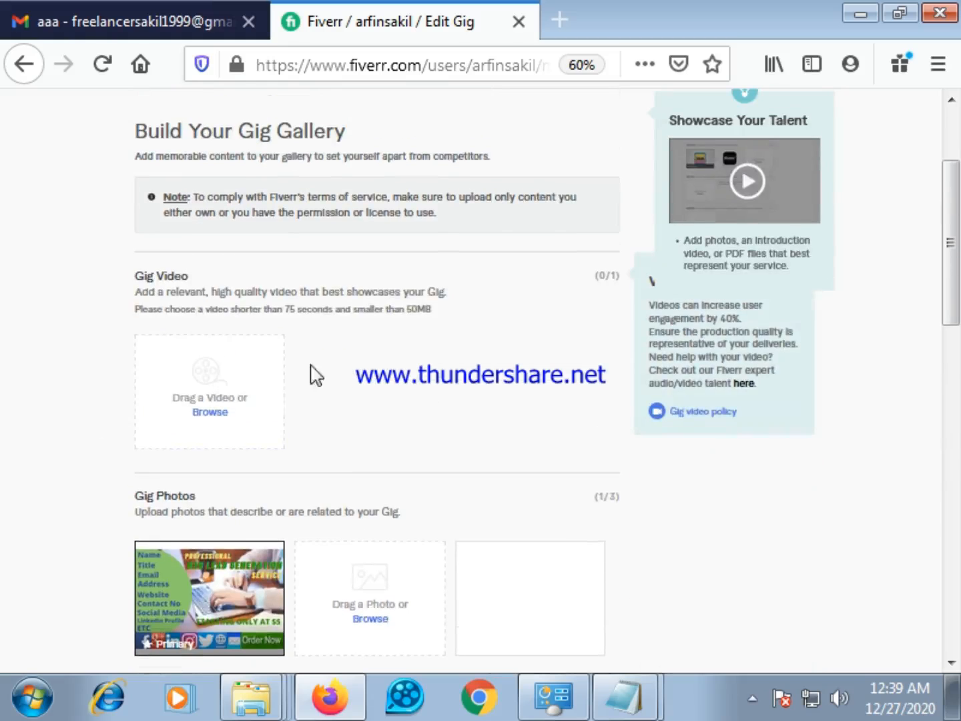
scroll(304, 437, "down", 1)
scroll(423, 400, "down", 6)
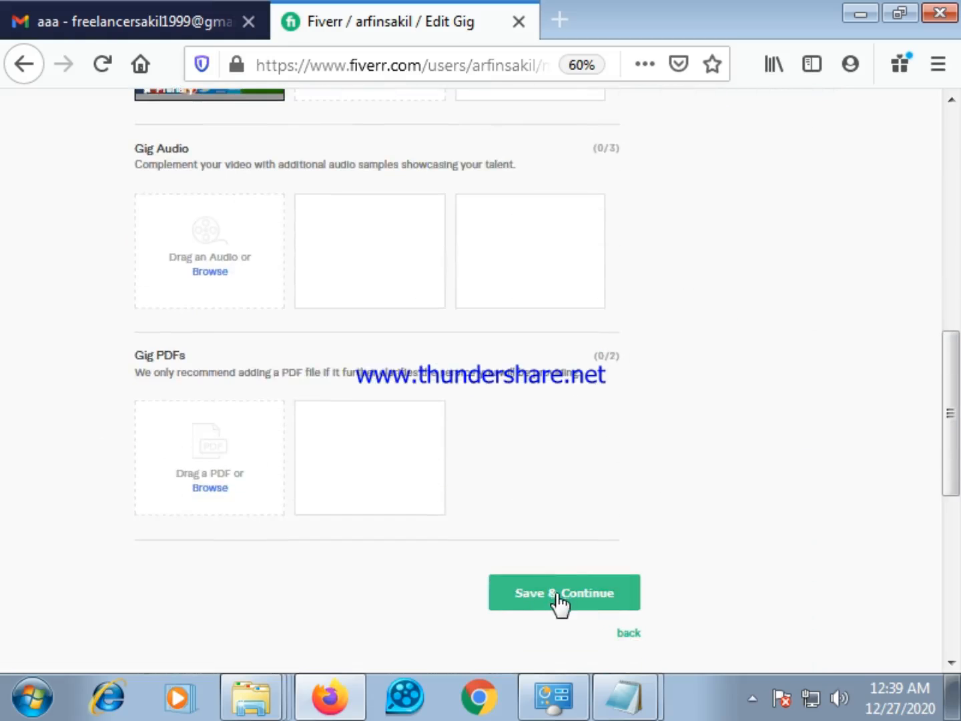
left_click(556, 593)
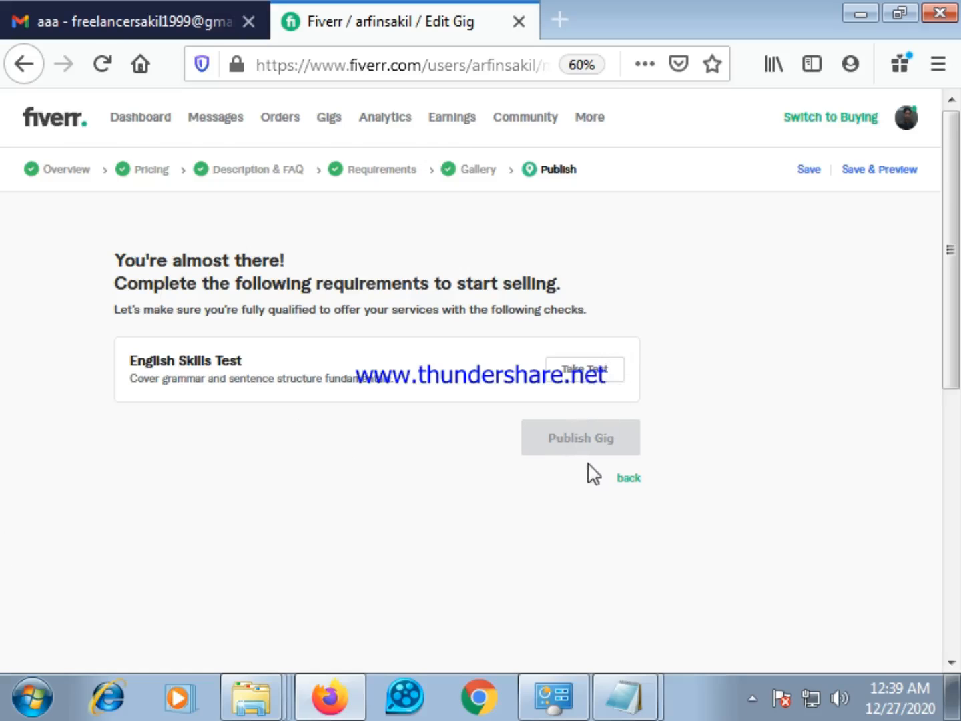
scroll(413, 509, "down", 3)
scroll(433, 505, "up", 3)
scroll(441, 448, "down", 4)
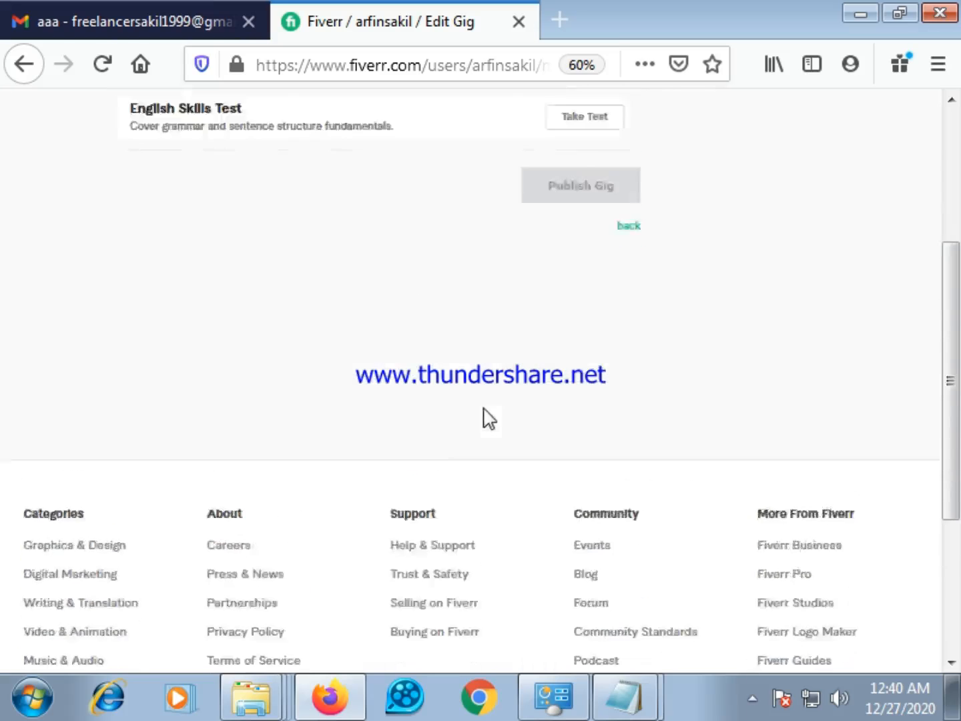
scroll(485, 417, "up", 4)
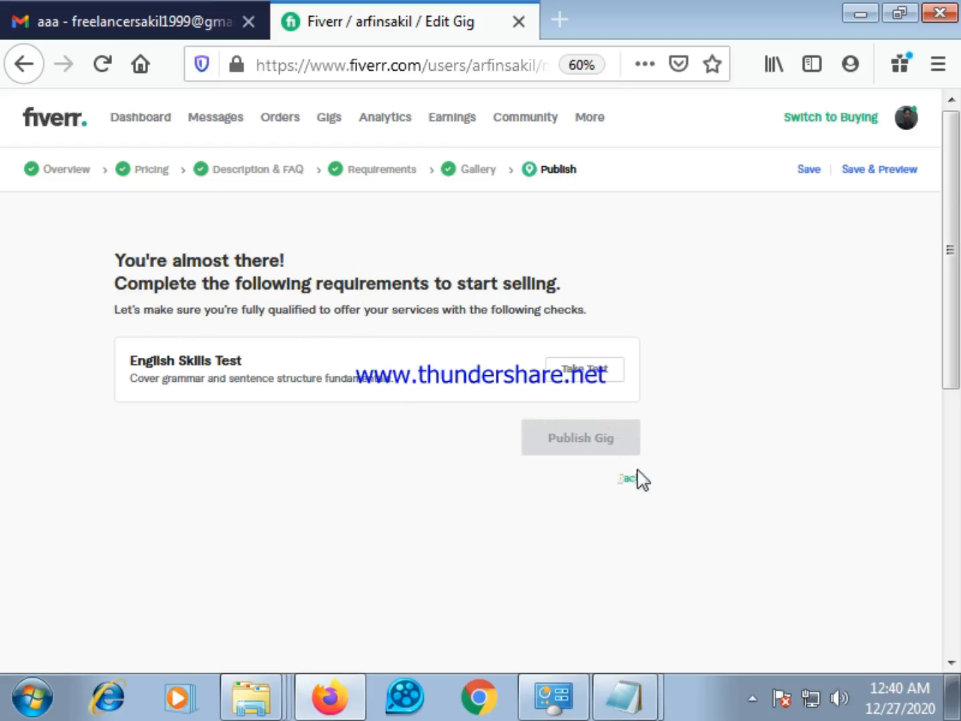
Open the English Skills Test and read through its syllabus, duration, questions and instructions
left_click(597, 368)
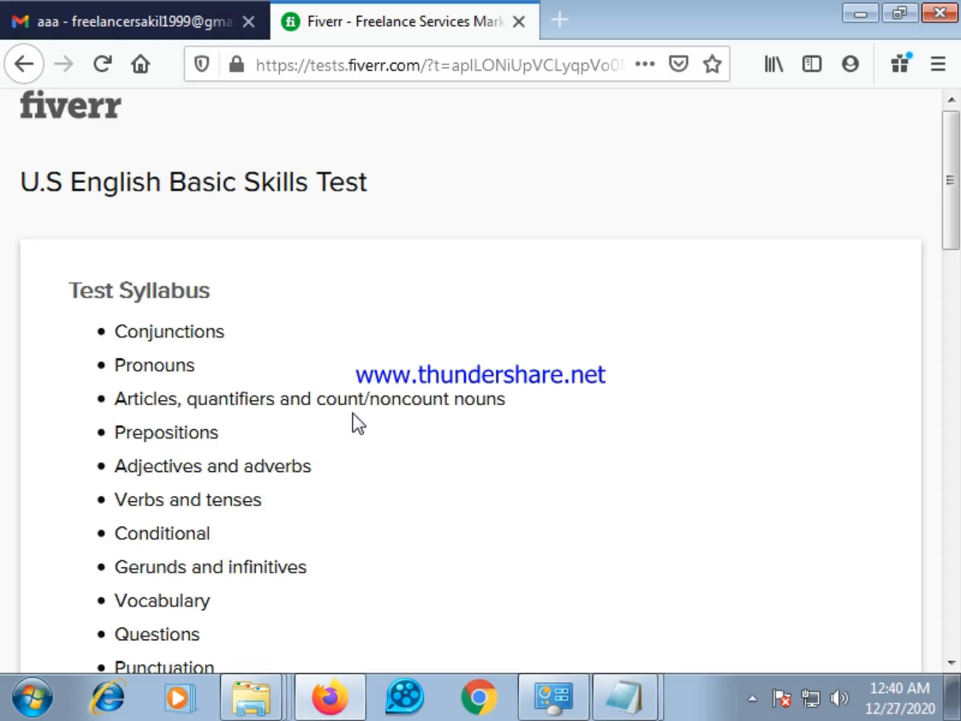
scroll(358, 423, "down", 10)
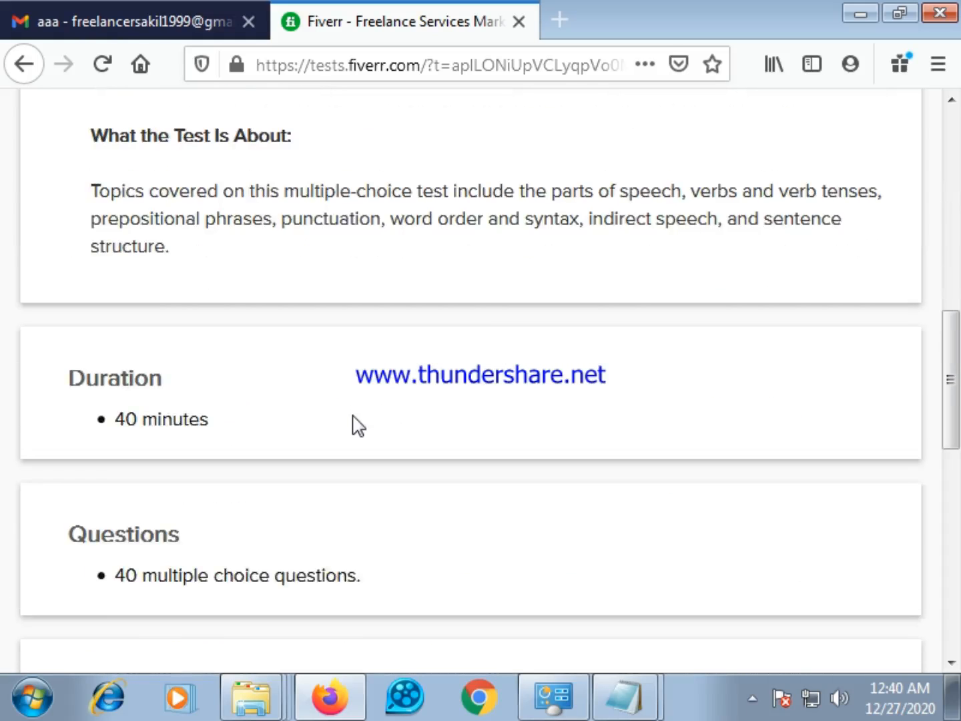
scroll(361, 423, "up", 7)
scroll(364, 420, "up", 4)
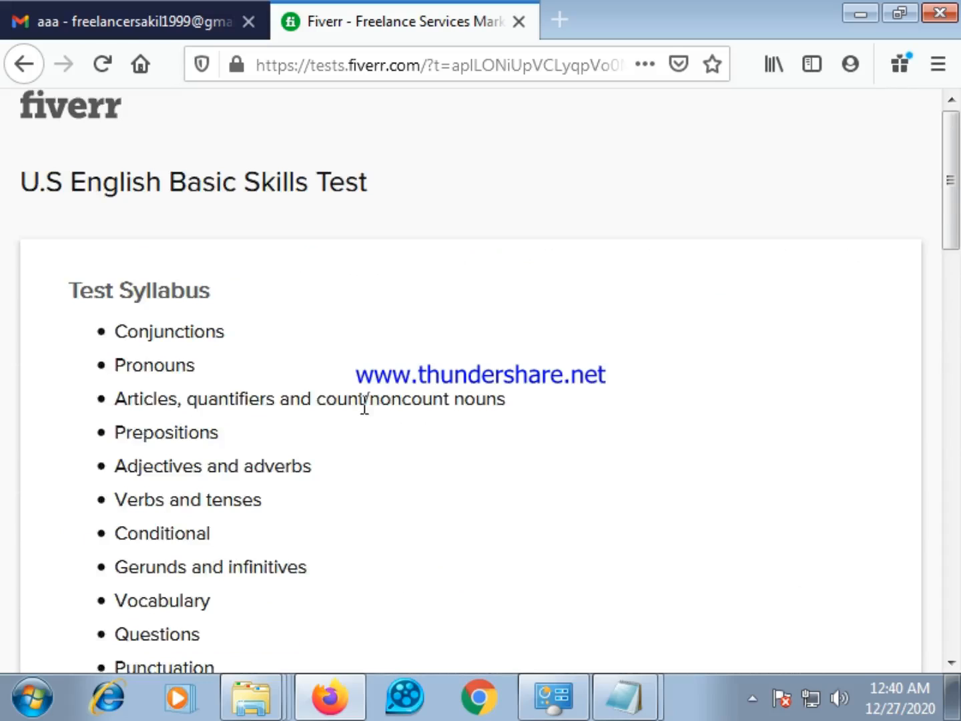
scroll(374, 407, "down", 15)
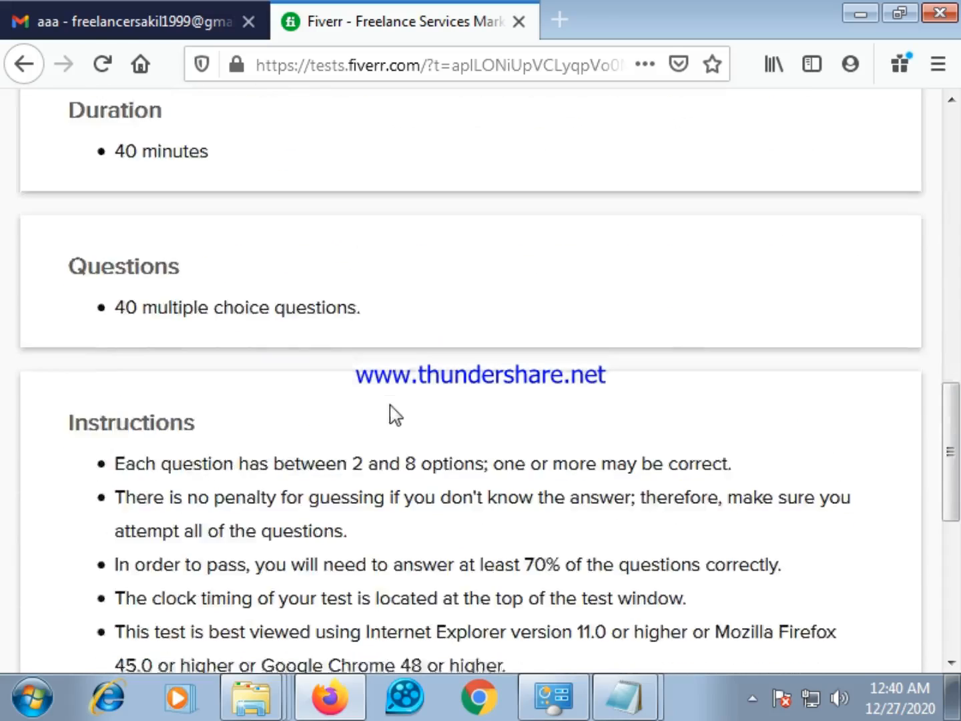
scroll(395, 412, "up", 15)
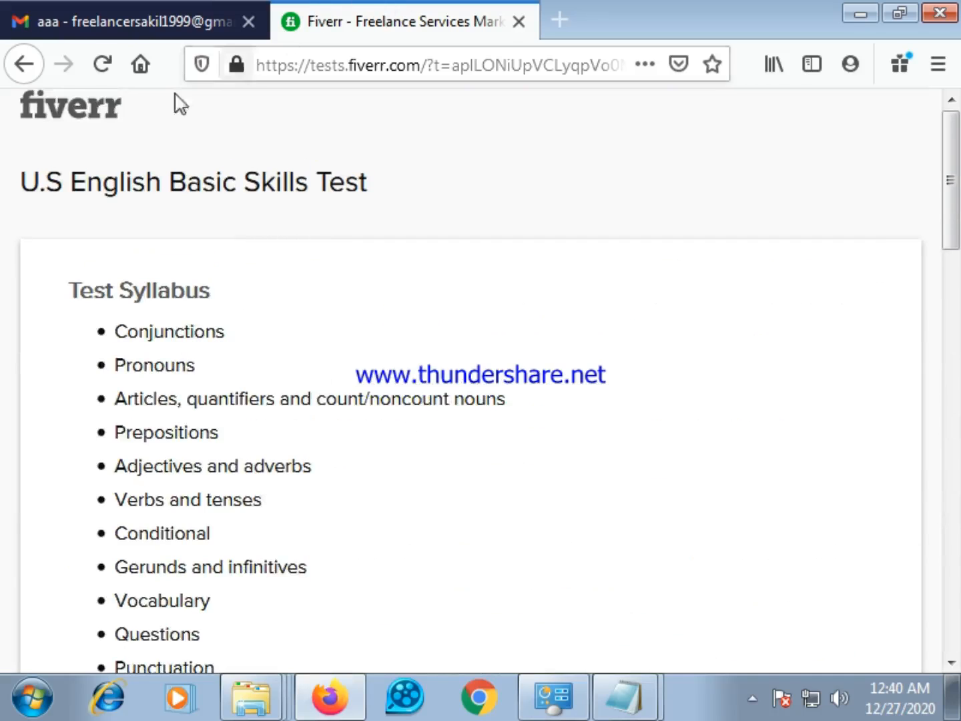
Return to the gig editor and review the three packages' delivery times, included leads, work hours and prices
left_click(24, 64)
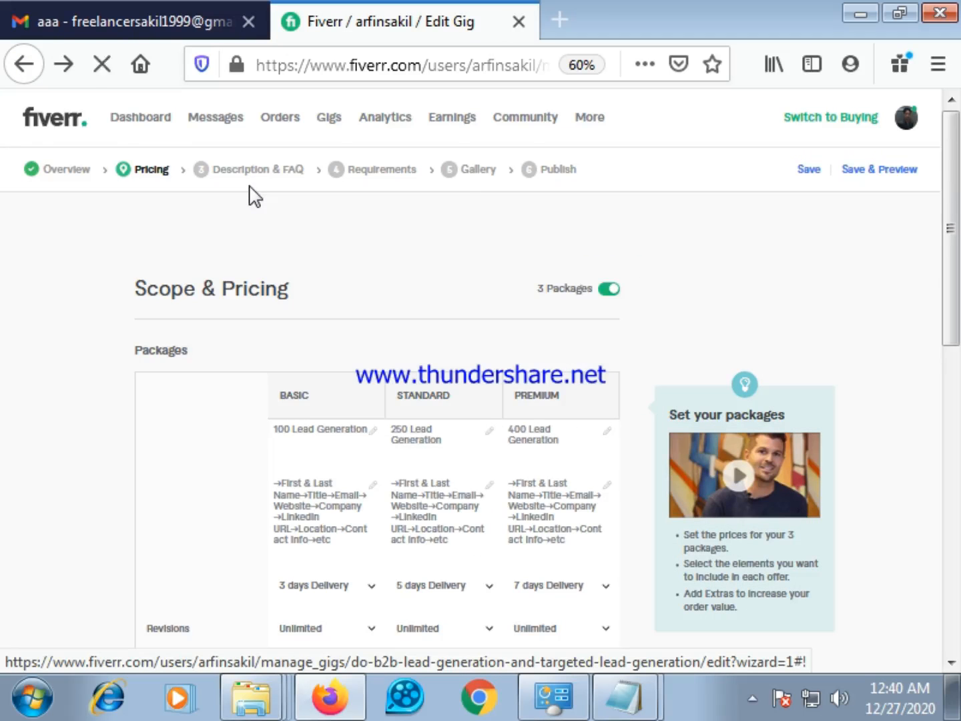
scroll(346, 371, "down", 5)
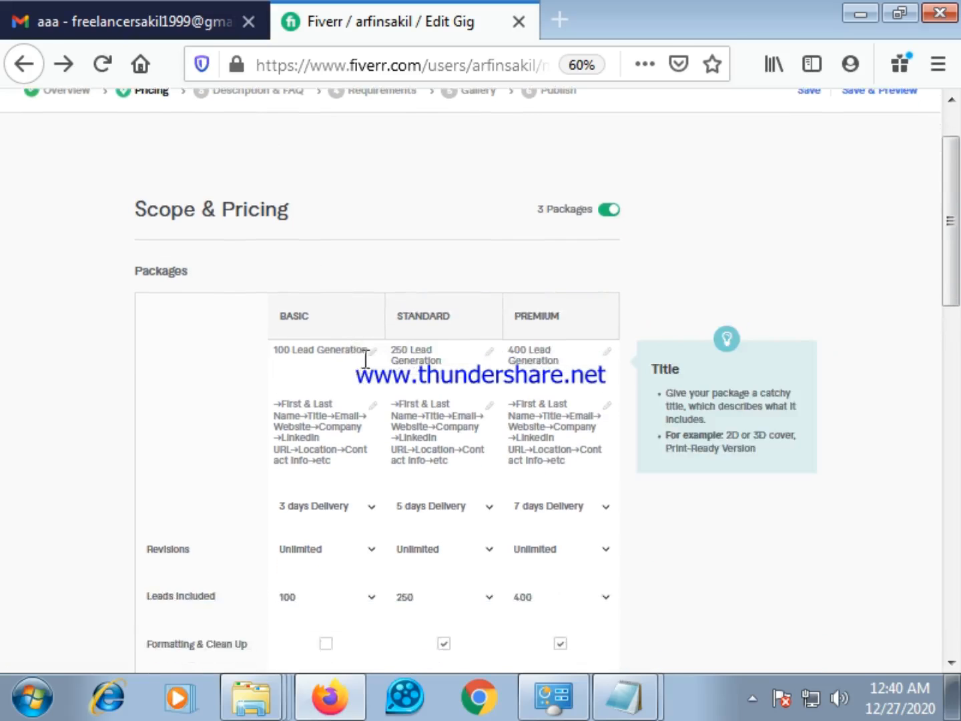
scroll(437, 442, "down", 2)
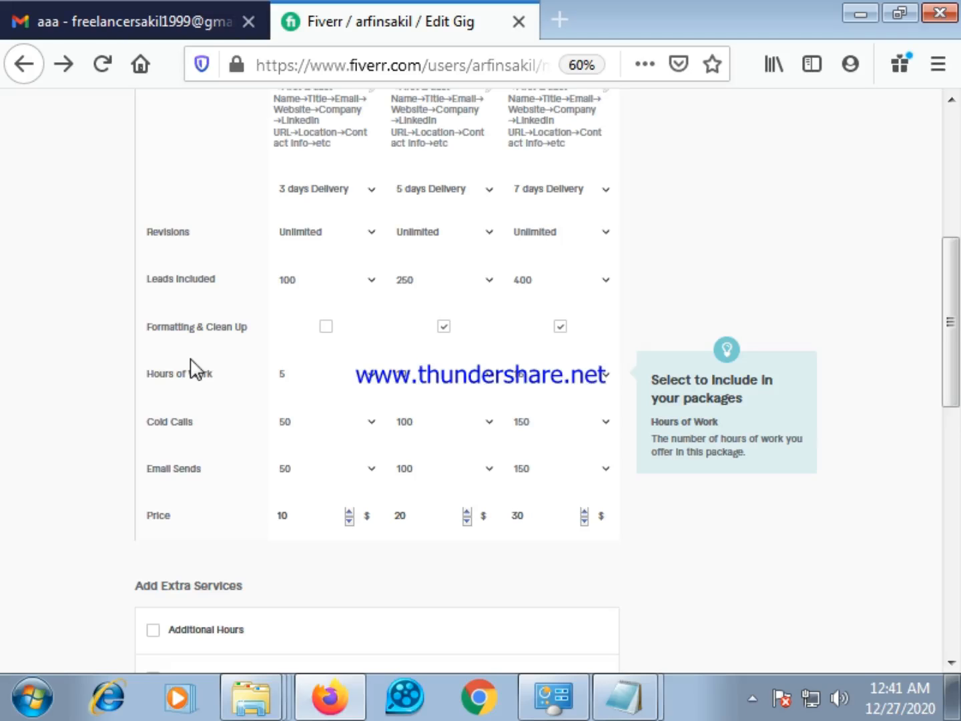
scroll(194, 365, "up", 7)
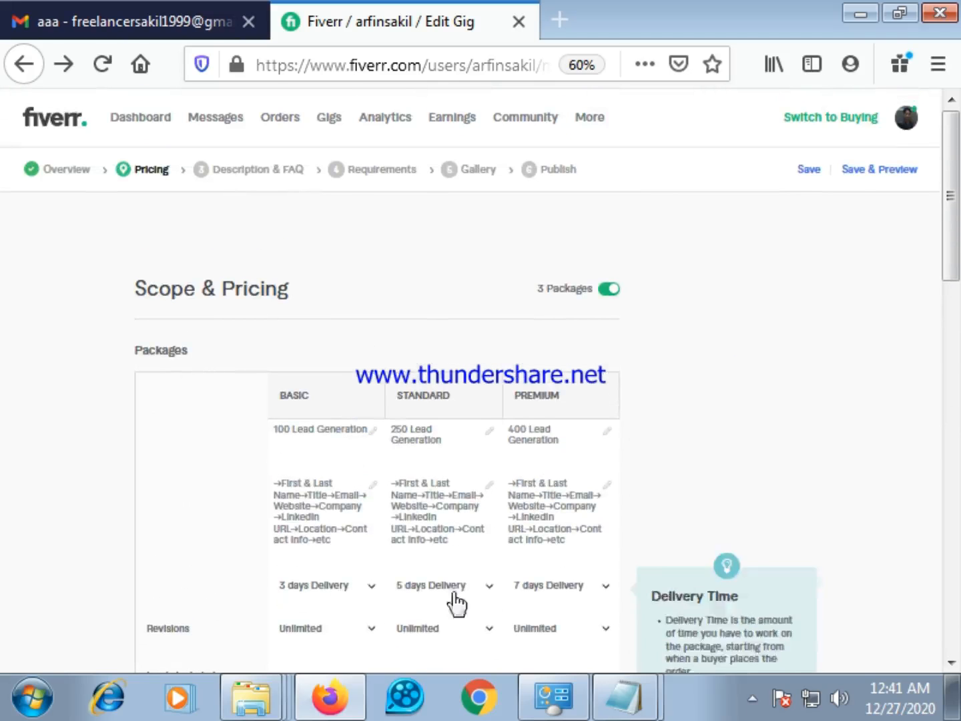
Try to open the gig's other stages from Pricing, and review the title, category, metadata and search tags in the Overview stage
left_click(269, 168)
left_click(269, 168)
left_click(228, 170)
left_click(147, 166)
left_click(366, 163)
left_click(469, 168)
left_click(544, 168)
left_click(67, 168)
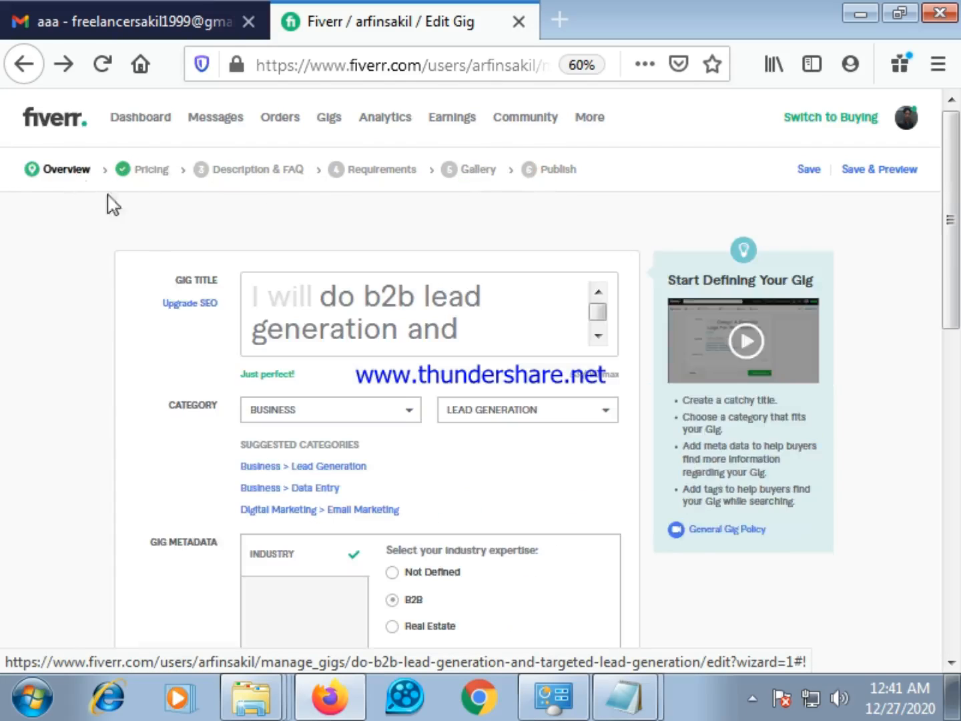
scroll(310, 337, "down", 3)
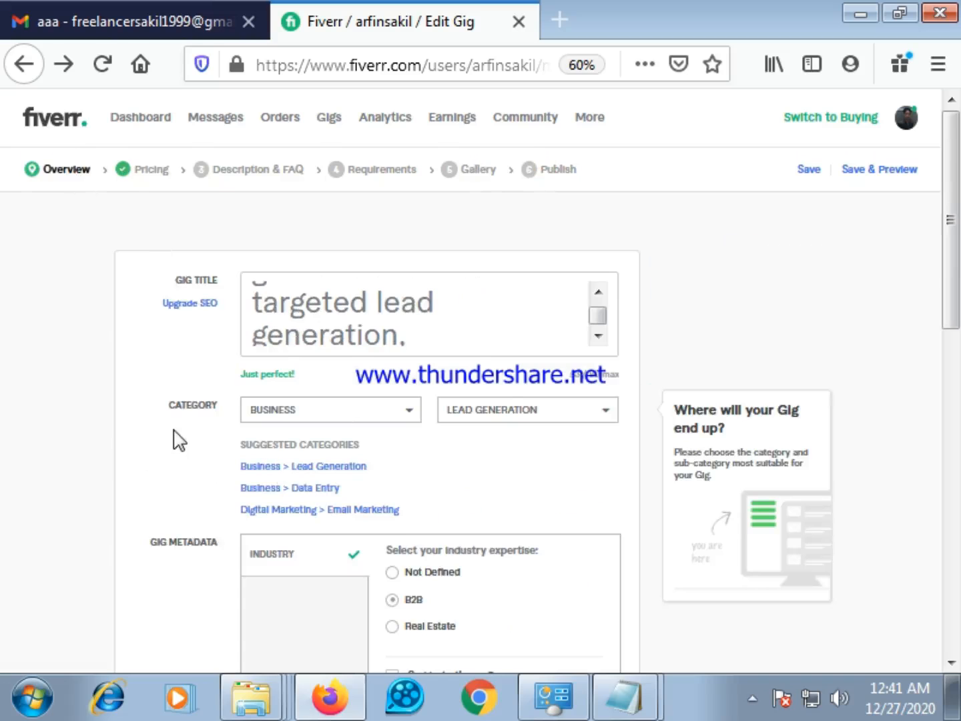
scroll(178, 436, "down", 3)
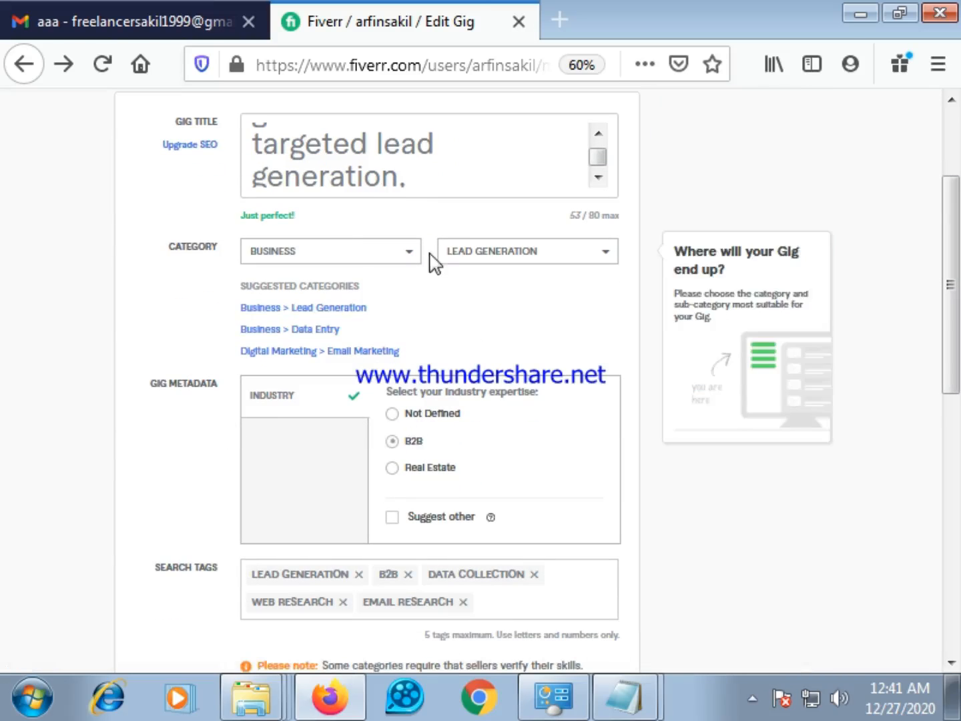
Change the gig's category to the suggested Business > Data Entry
left_click(411, 254)
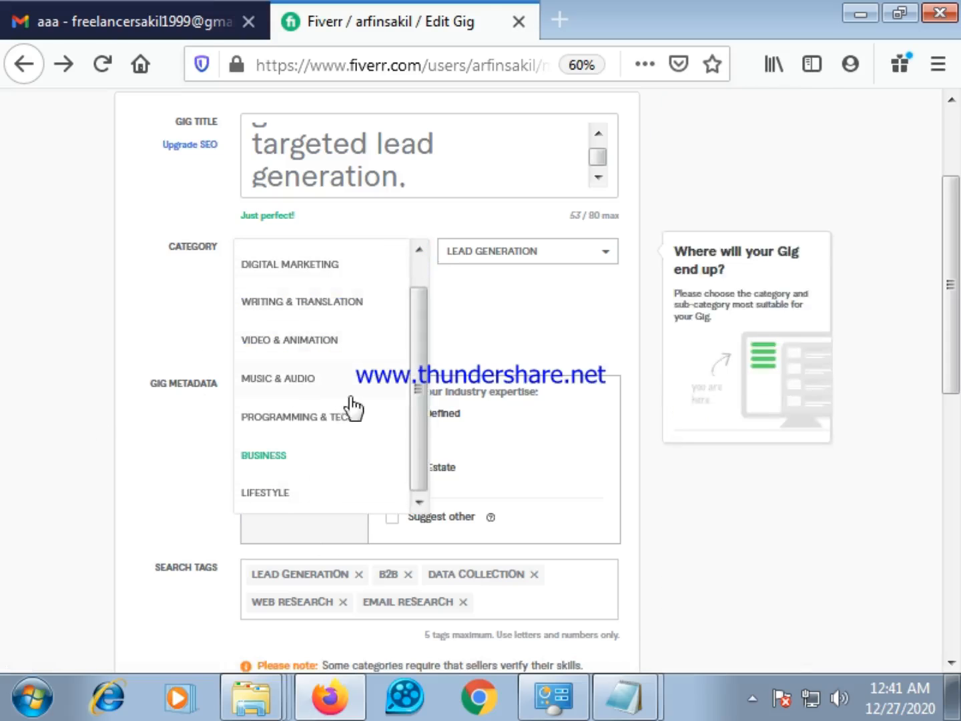
left_click(455, 323)
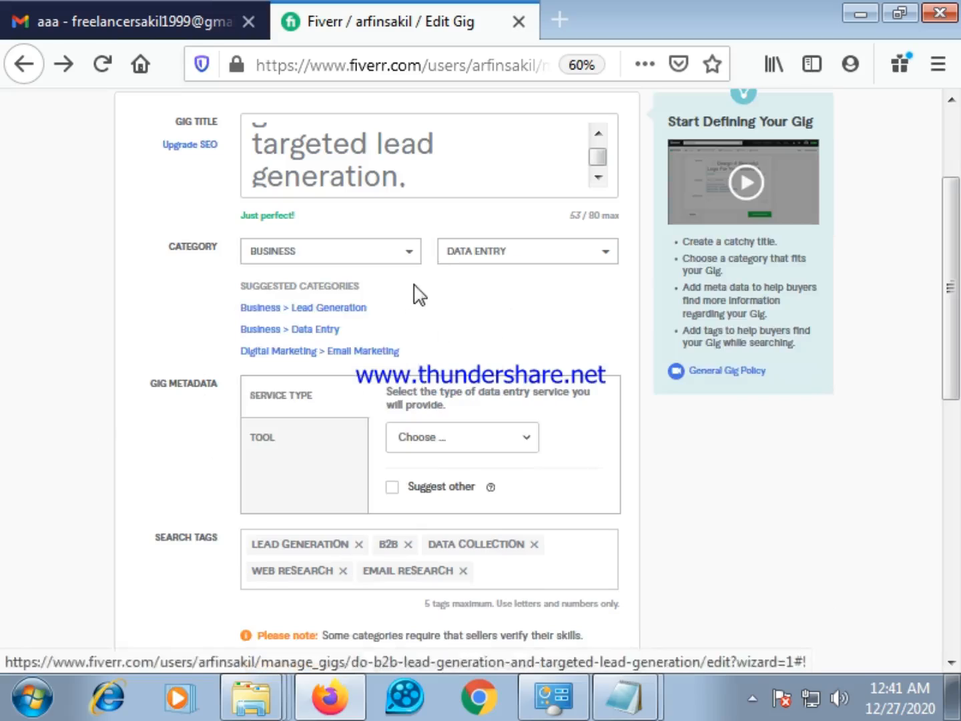
scroll(437, 303, "down", 2)
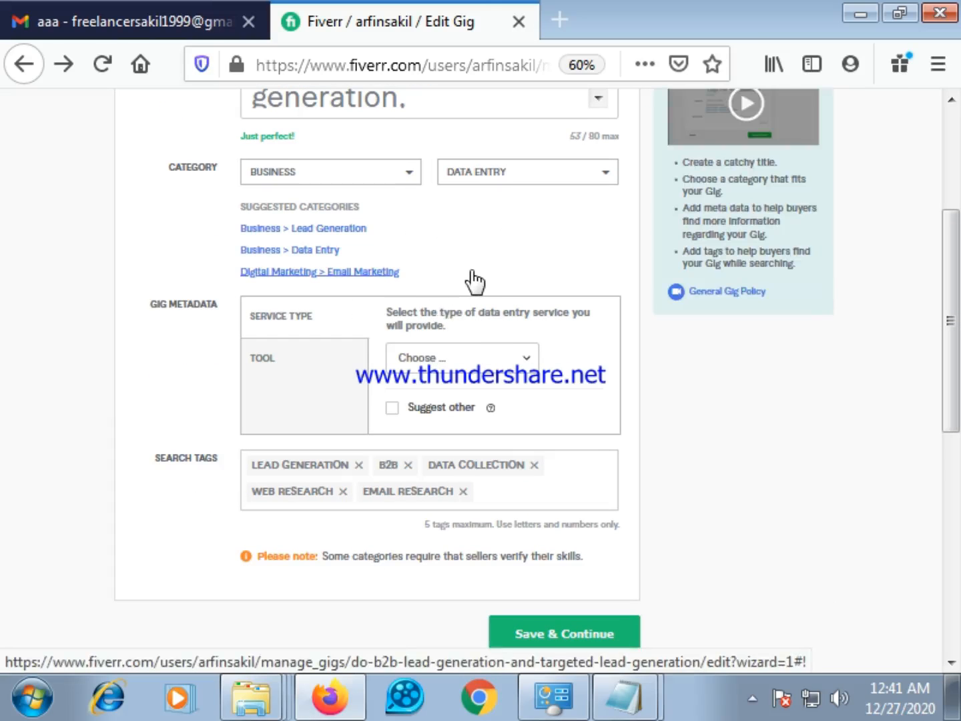
scroll(460, 277, "up", 4)
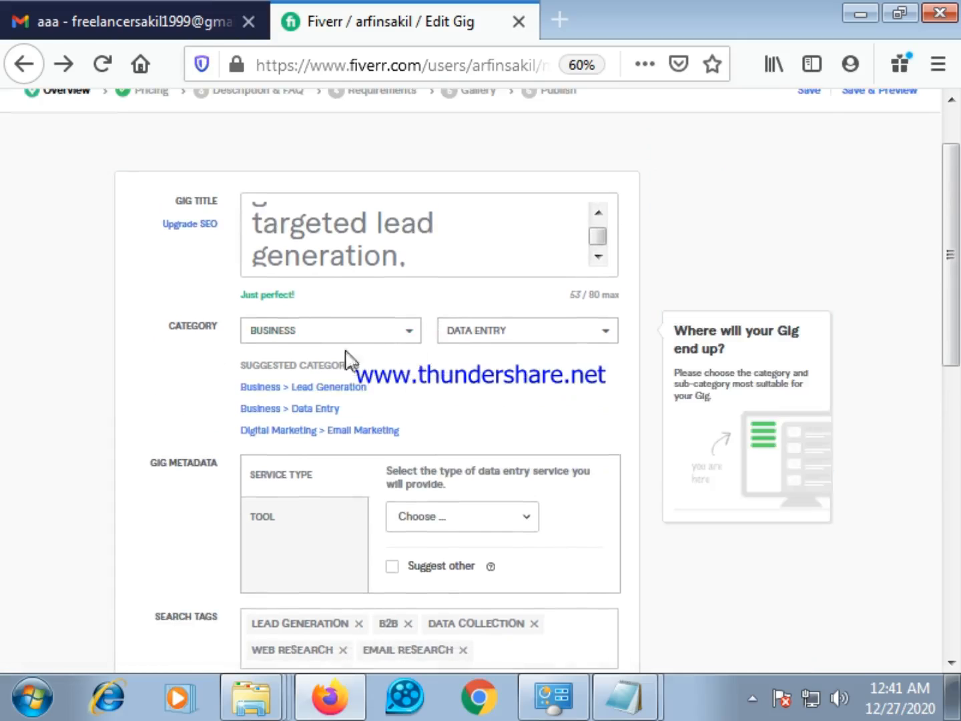
scroll(415, 354, "up", 2)
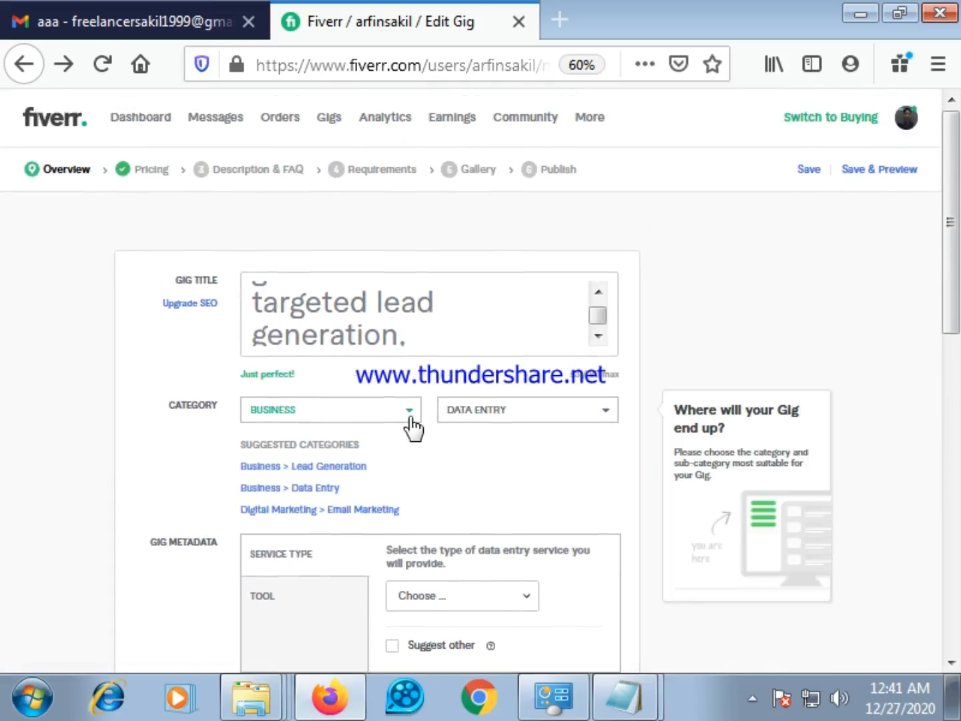
Look through the list of main gig categories and close it, keeping Business selected
left_click(410, 415)
scroll(343, 476, "down", 2)
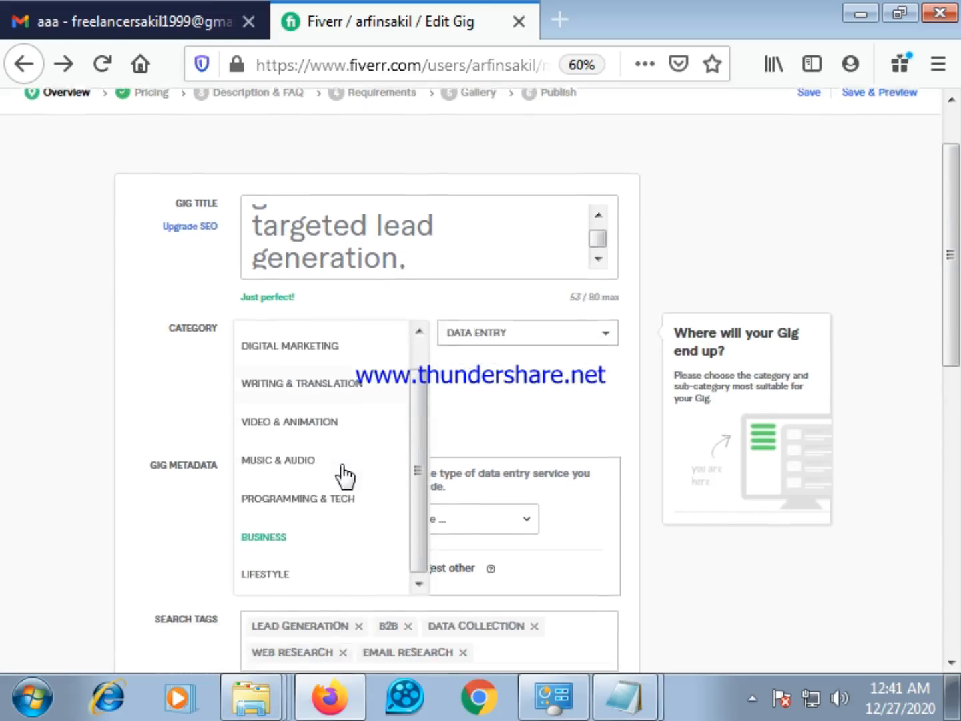
scroll(340, 514, "up", 1)
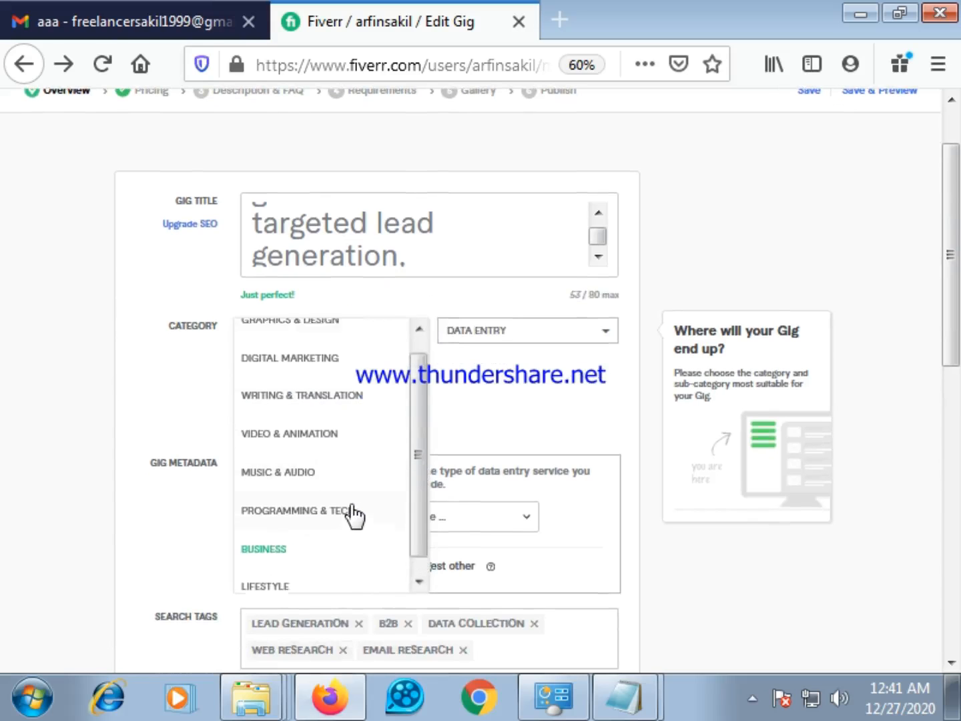
scroll(357, 513, "up", 2)
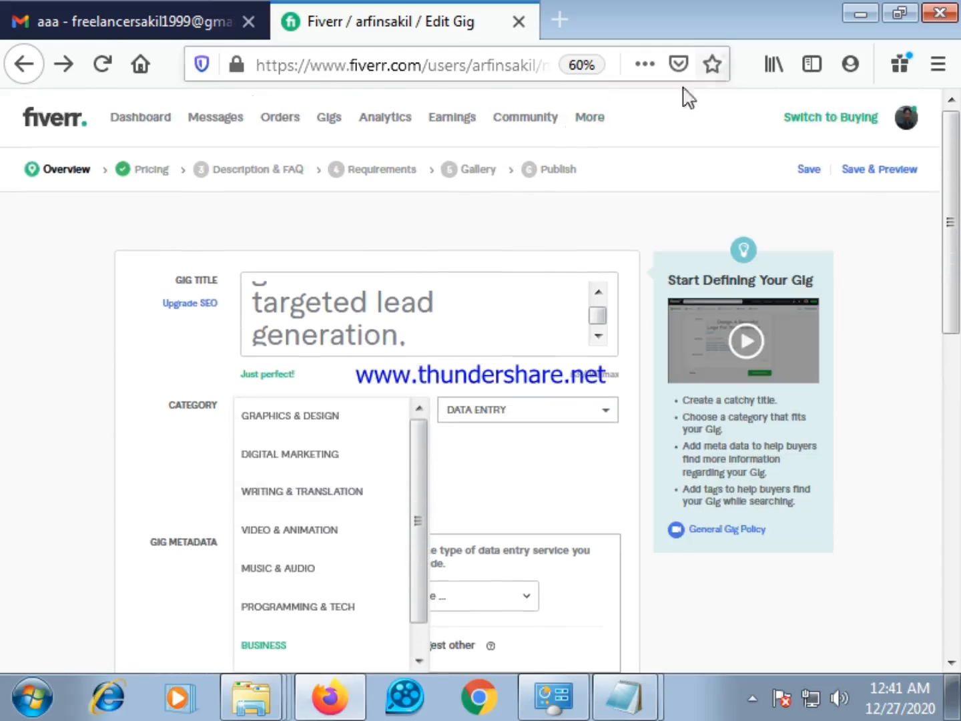
left_click(549, 170)
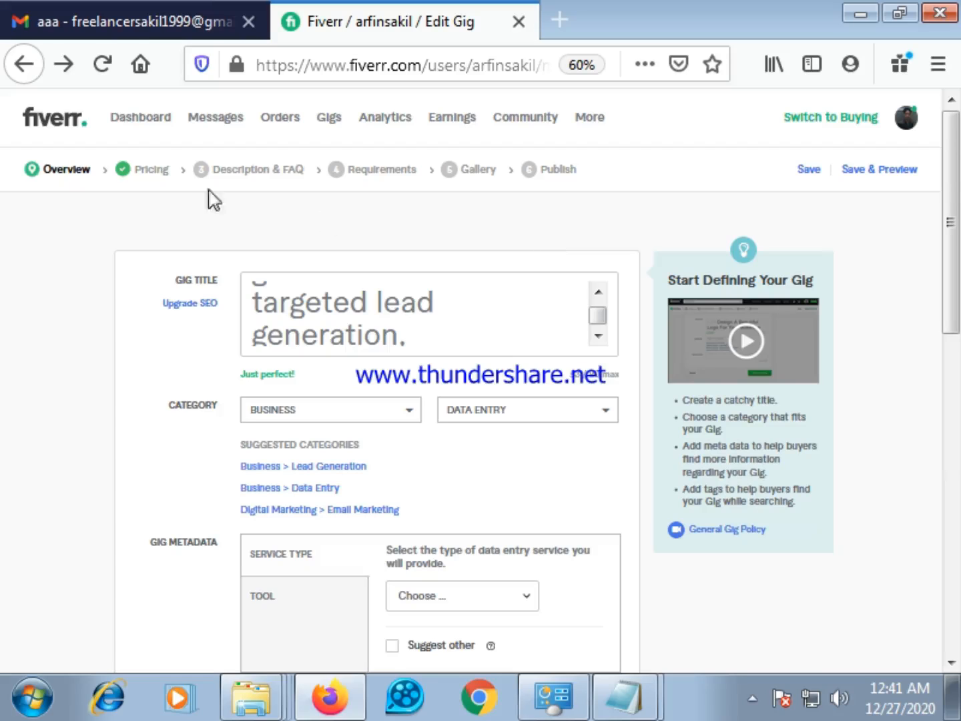
Open the gig's Pricing stage and review the package options, prices and extra services offered for the Data Entry category
left_click(145, 170)
scroll(314, 226, "down", 3)
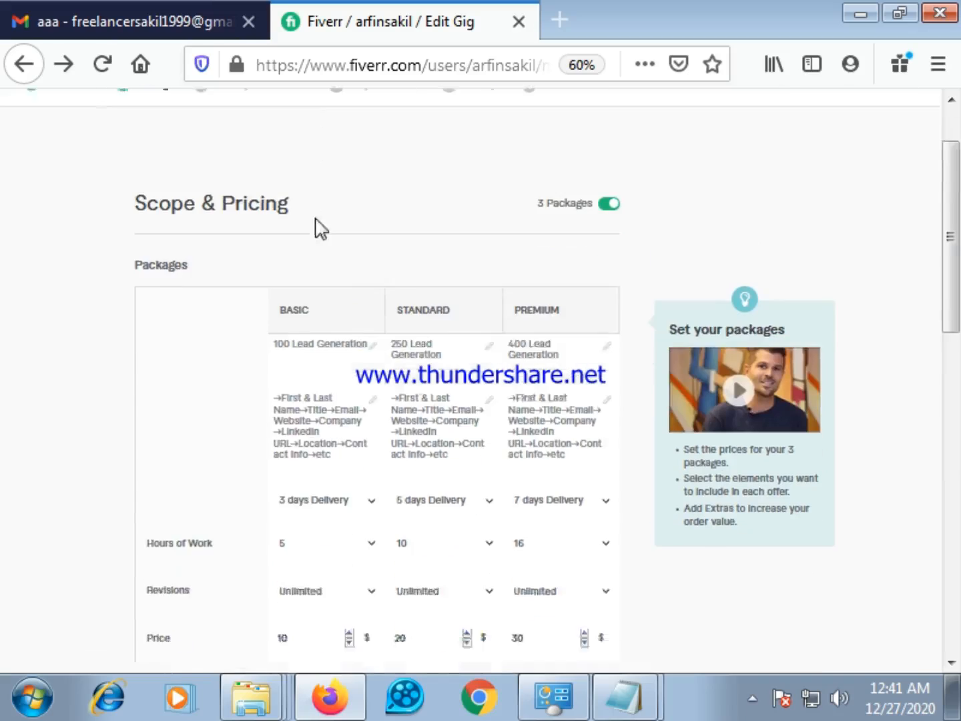
scroll(333, 217, "up", 3)
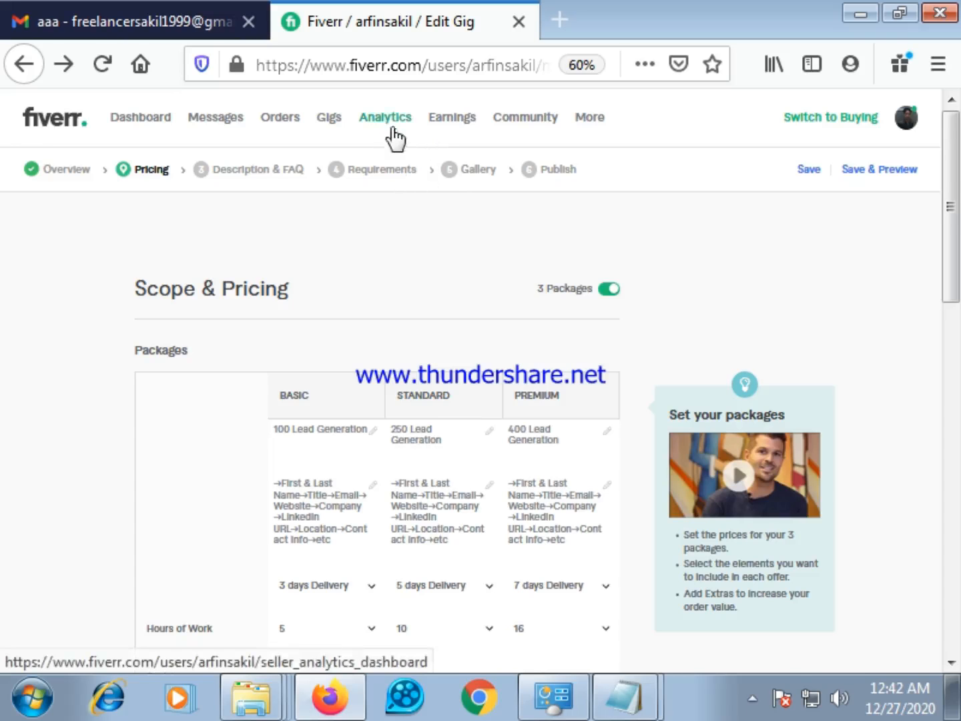
scroll(383, 234, "down", 3)
scroll(322, 363, "up", 3)
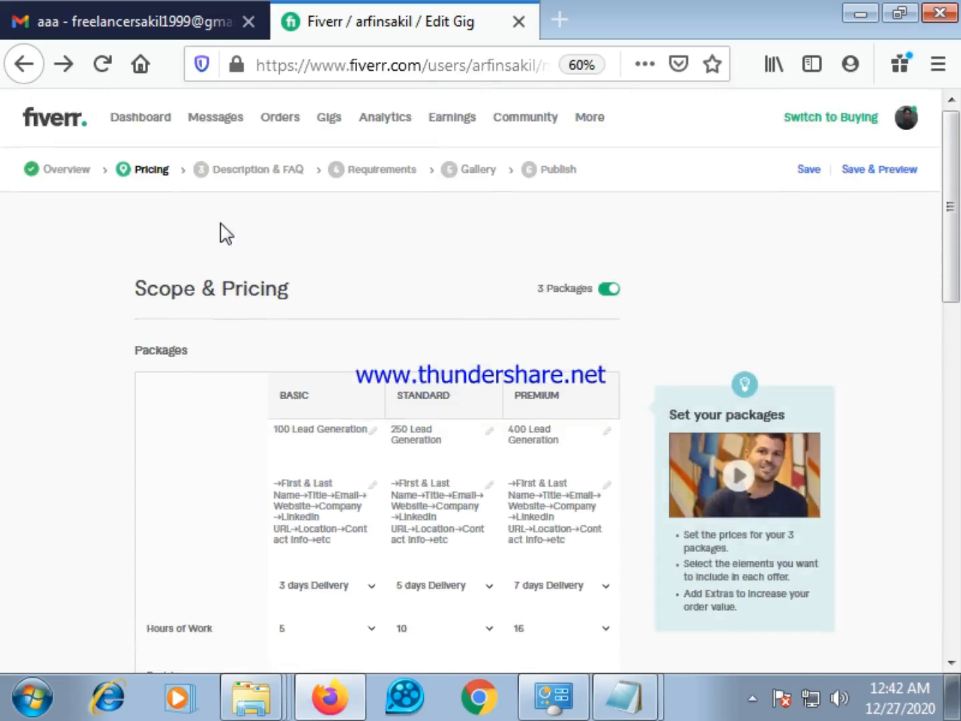
scroll(230, 237, "down", 2)
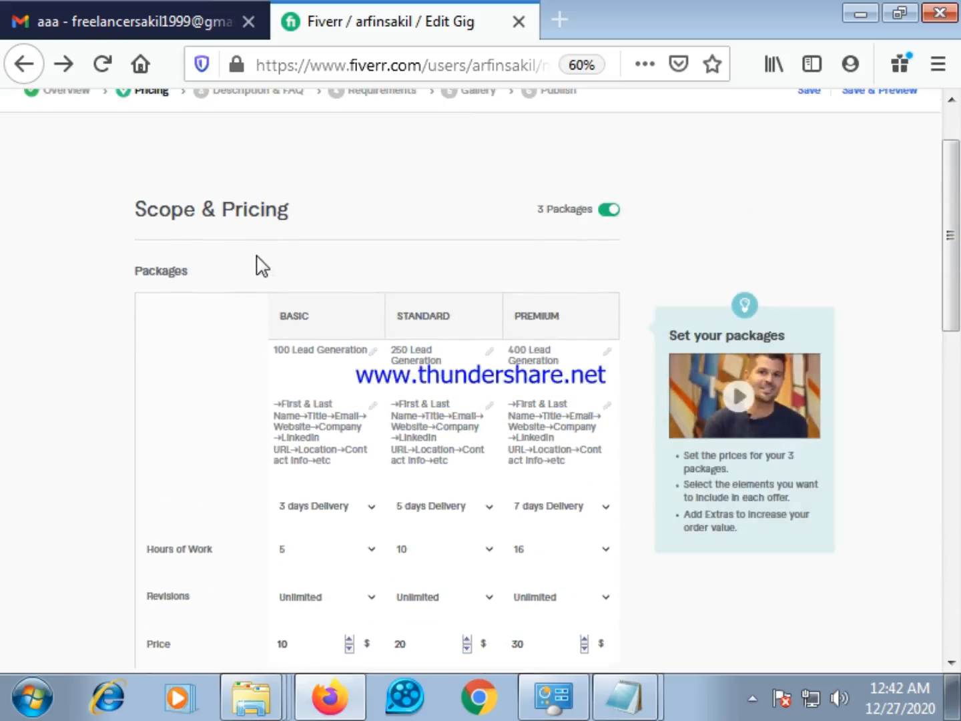
scroll(255, 255, "up", 2)
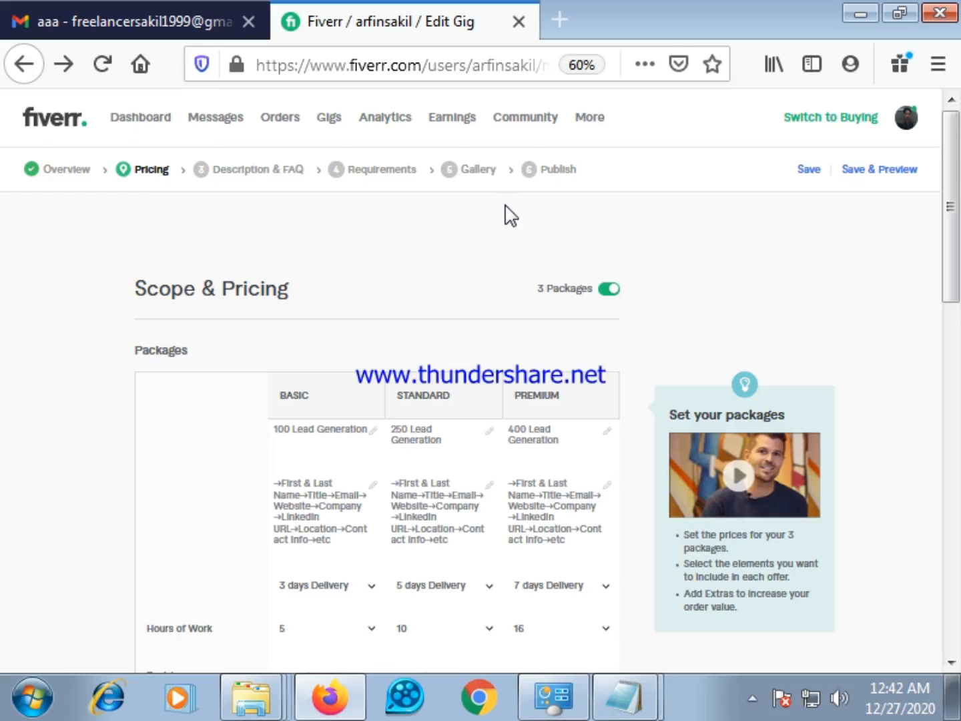
scroll(497, 247, "down", 5)
scroll(461, 454, "down", 2)
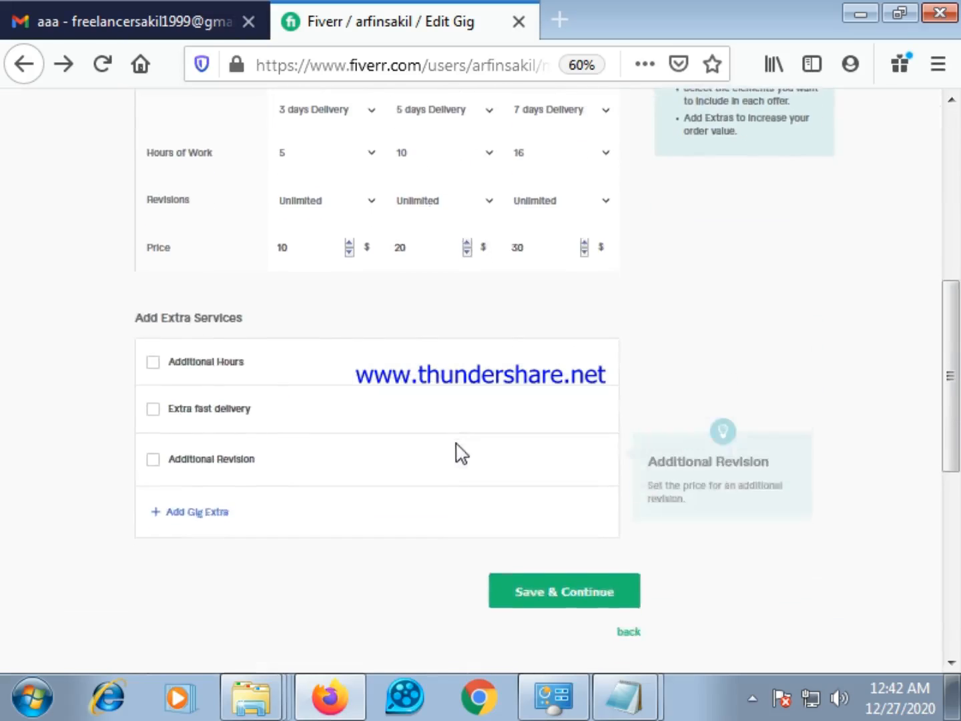
scroll(467, 453, "up", 6)
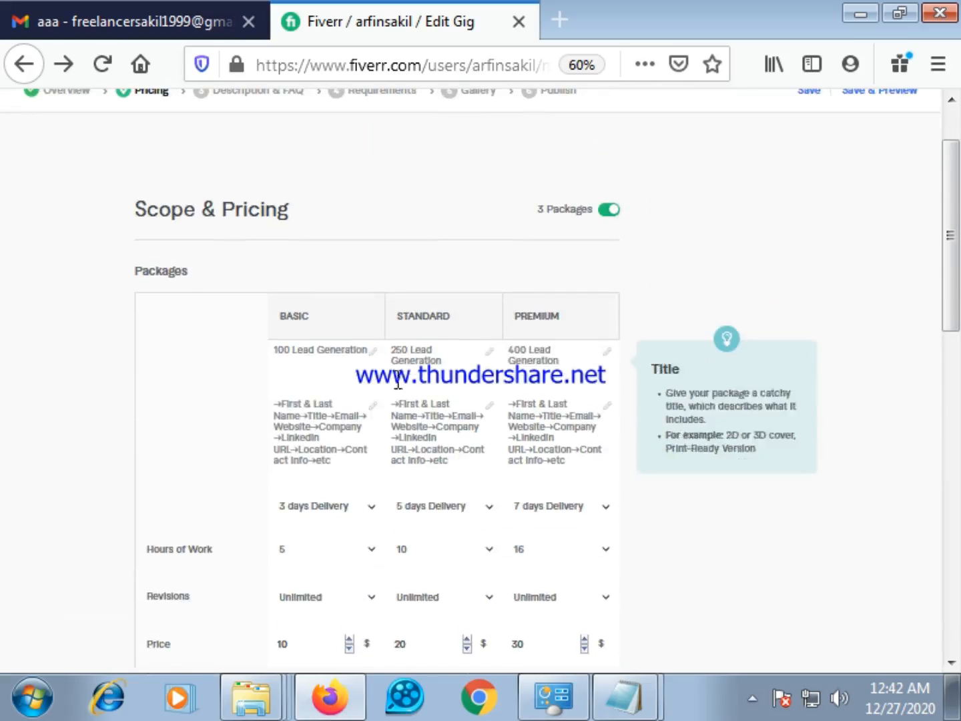
scroll(598, 183, "up", 1)
scroll(598, 183, "up", 1)
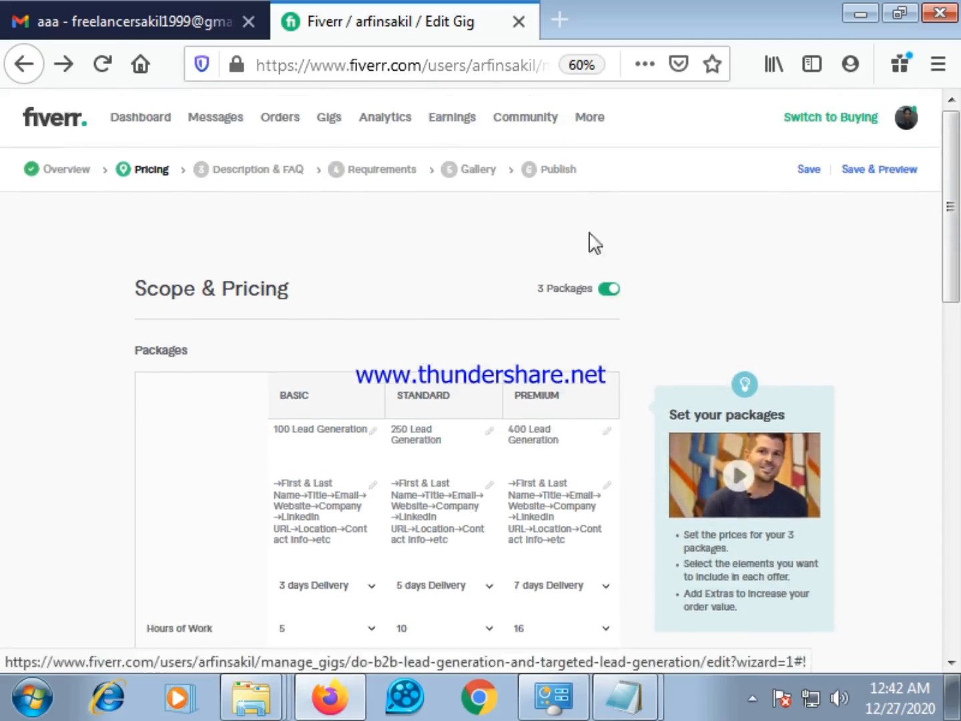